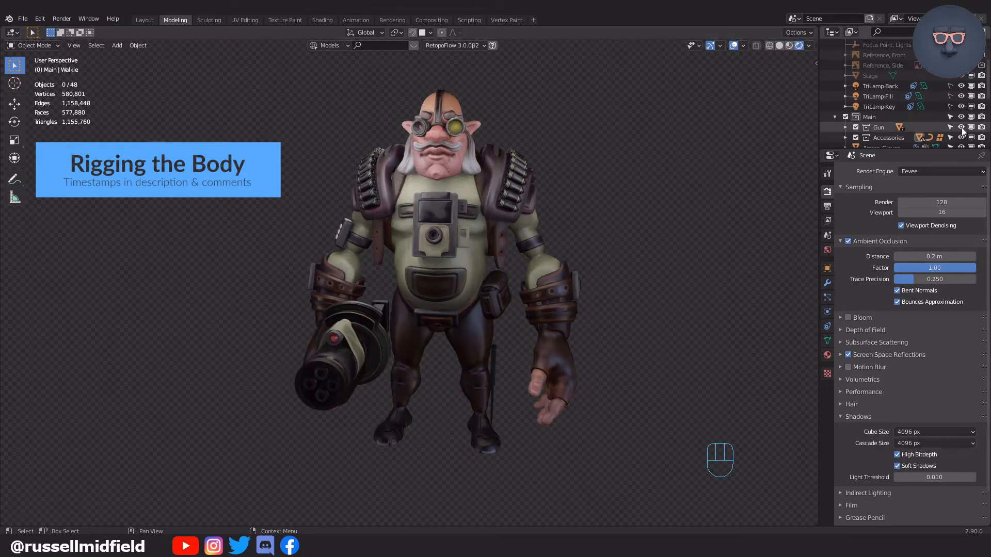
Step: Hide the Gun and Accessories collections so that only the body remains in the scene
click(960, 127)
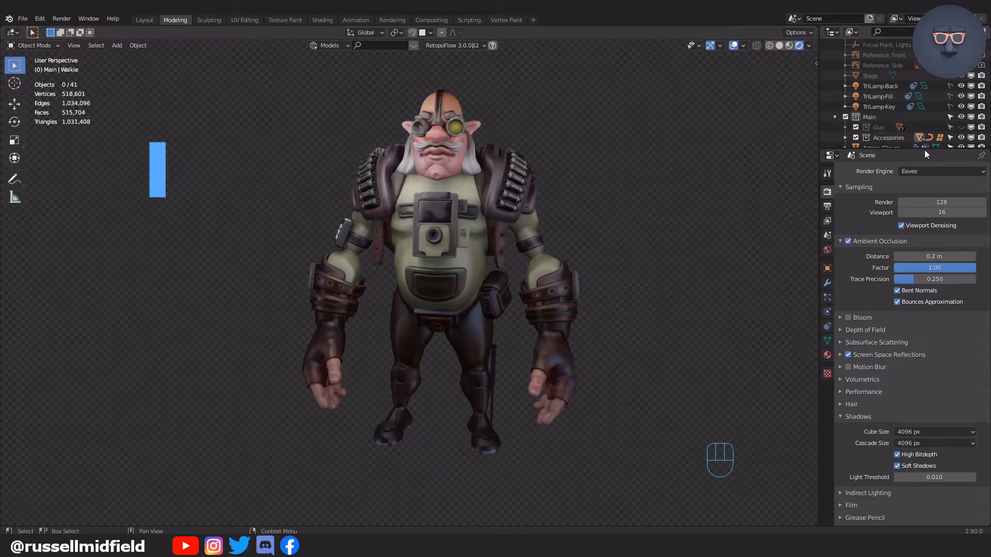
click(960, 137)
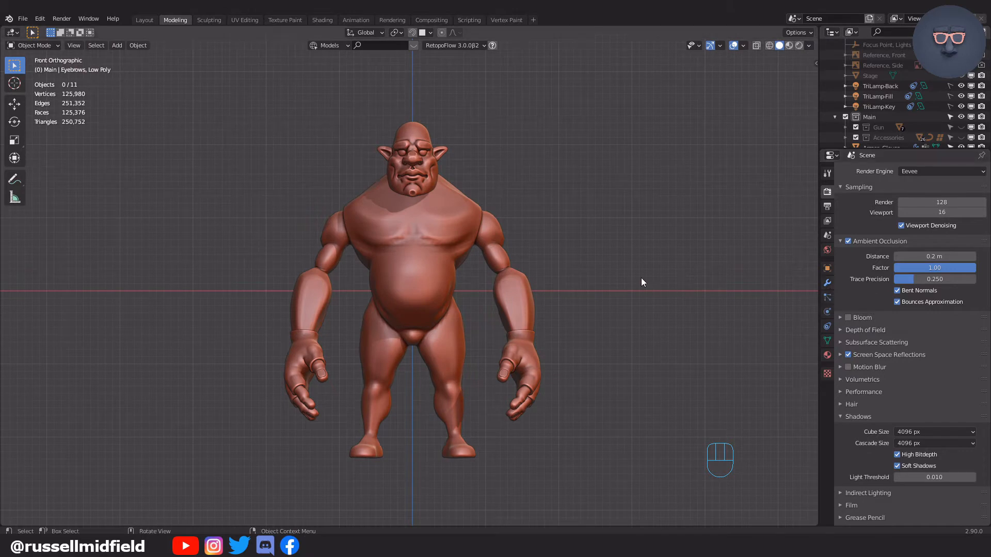
Step: Add a Human (Meta-Rig) armature to the scene
key(KP_7)
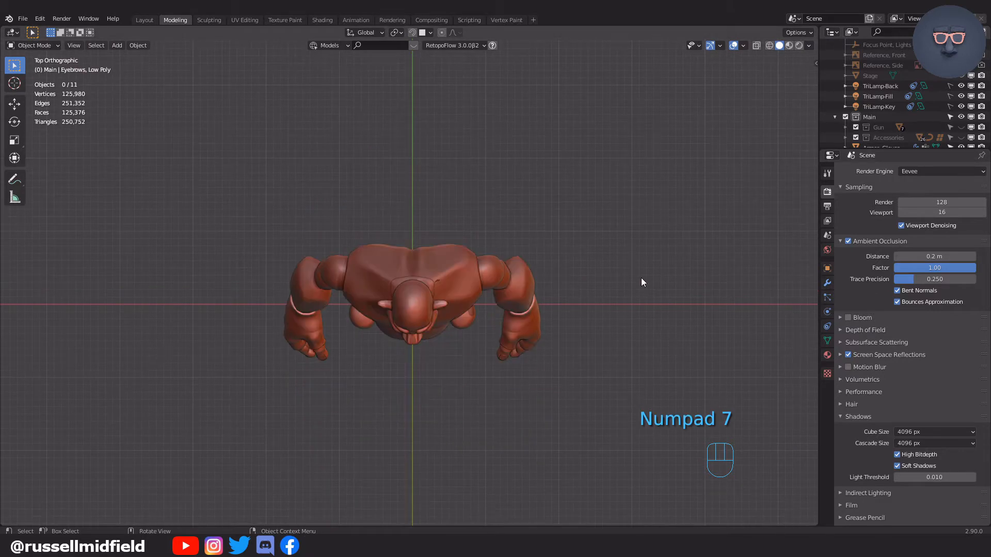
key(shift+a)
mouse_move(641, 278)
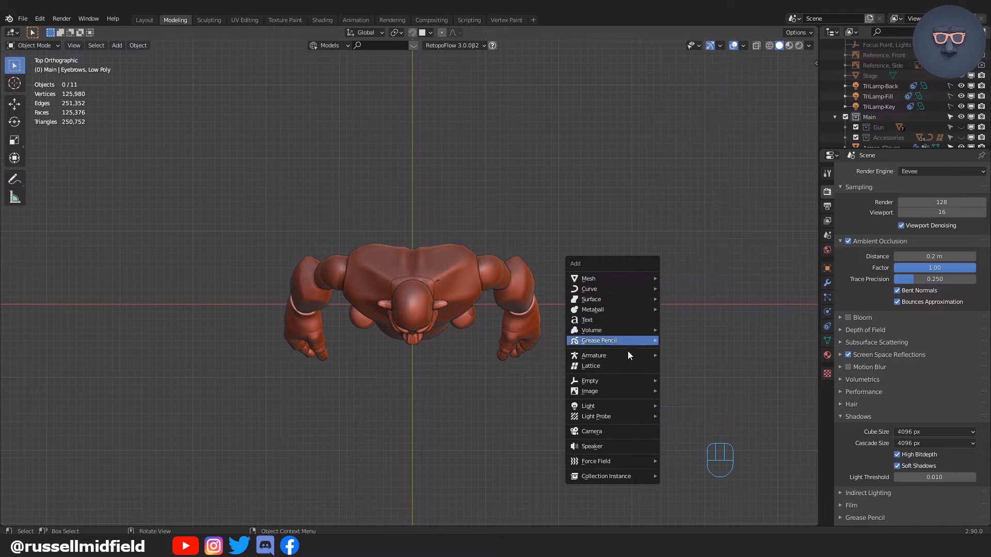
mouse_move(627, 352)
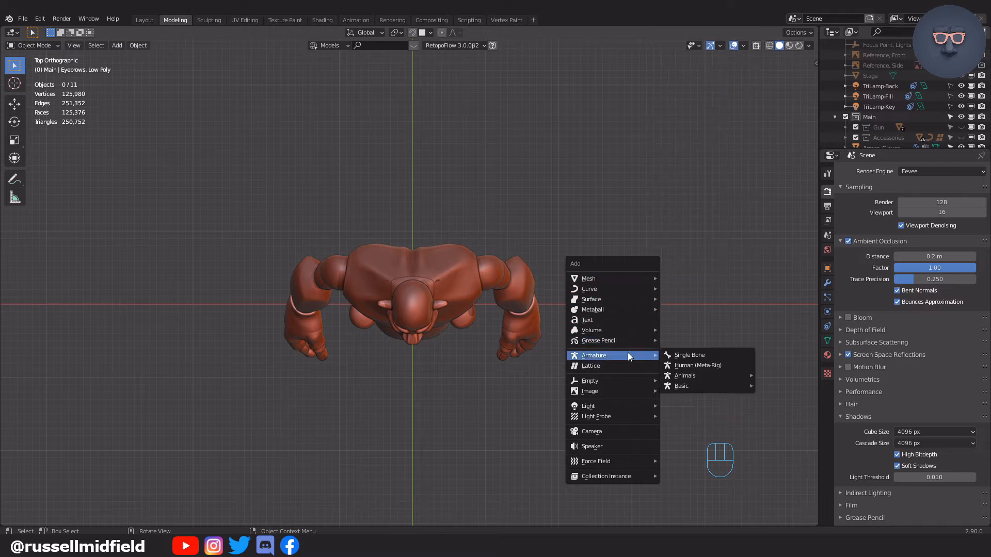
click(728, 364)
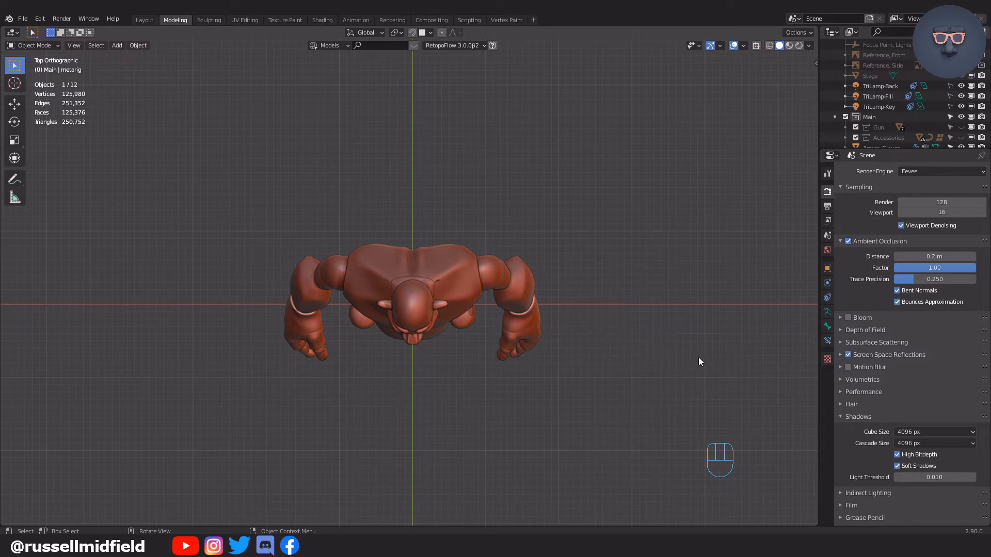
Step: Turn on X-ray and scale the metarig up to roughly match the character's height from the front
key(KP_1)
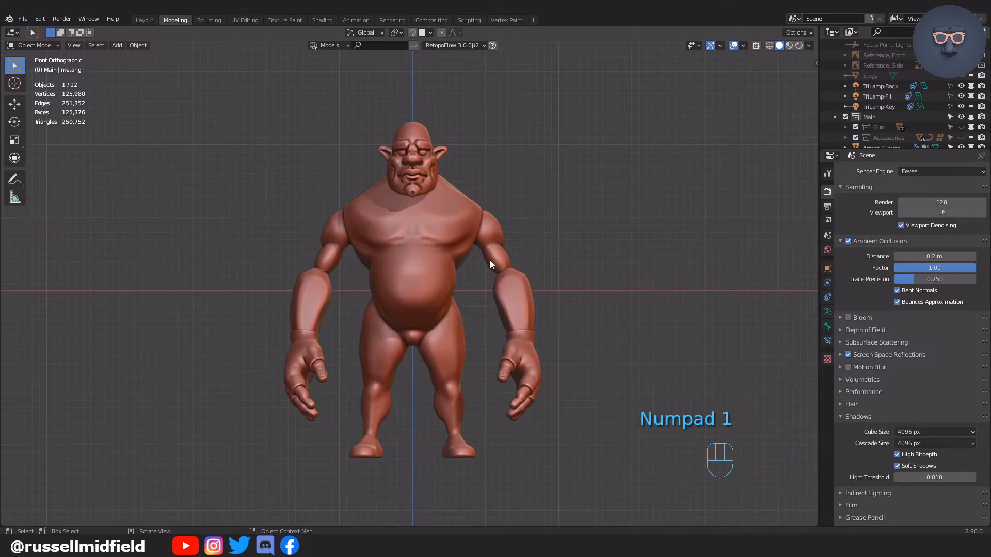
key(alt+z)
key(s)
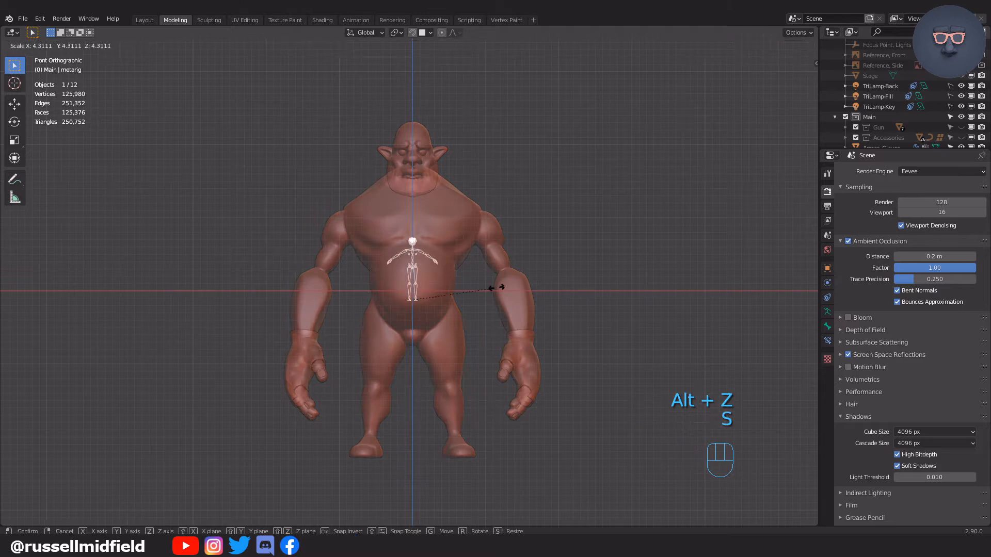
click(718, 252)
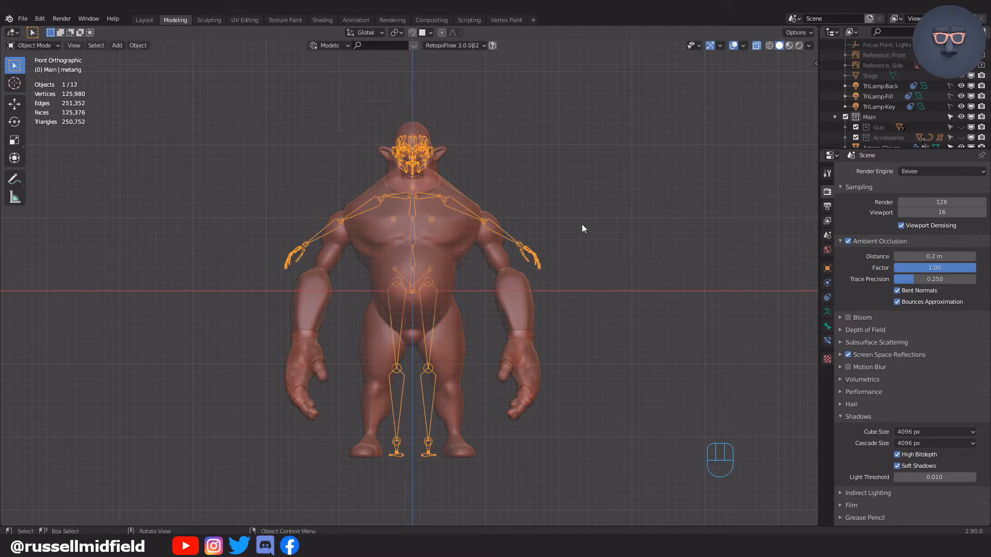
Step: Enter Edit Mode on the metarig and enable X-axis mirroring for bone edits
key(Tab)
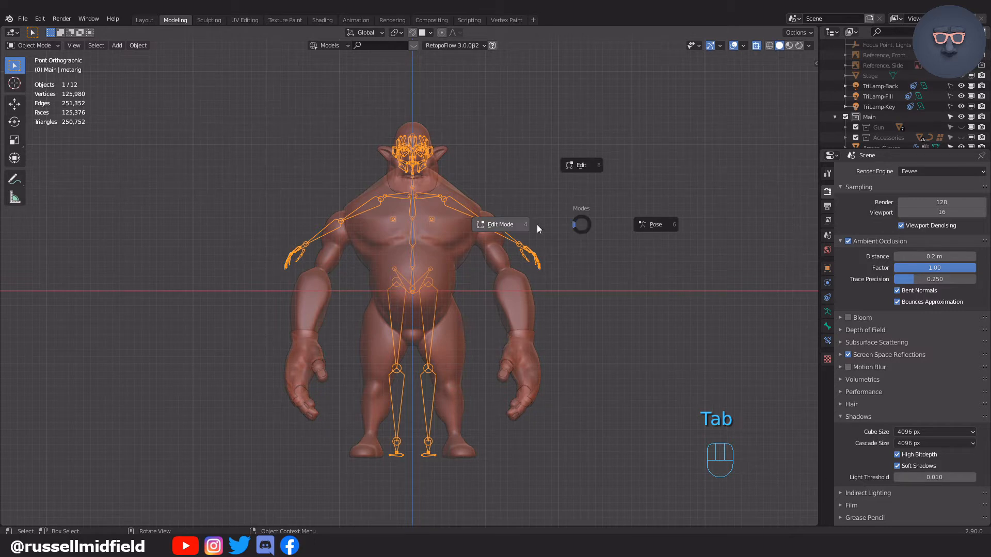
click(512, 225)
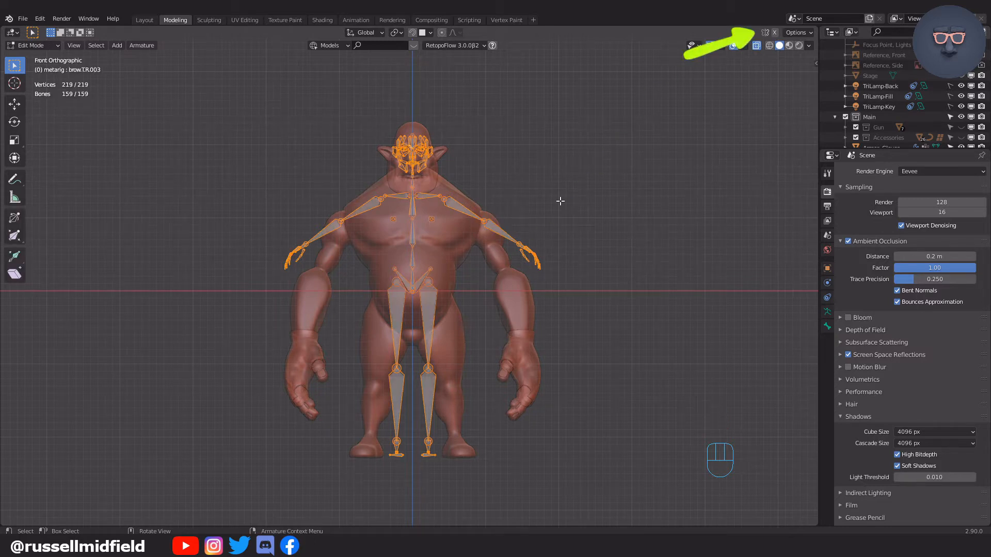
click(775, 32)
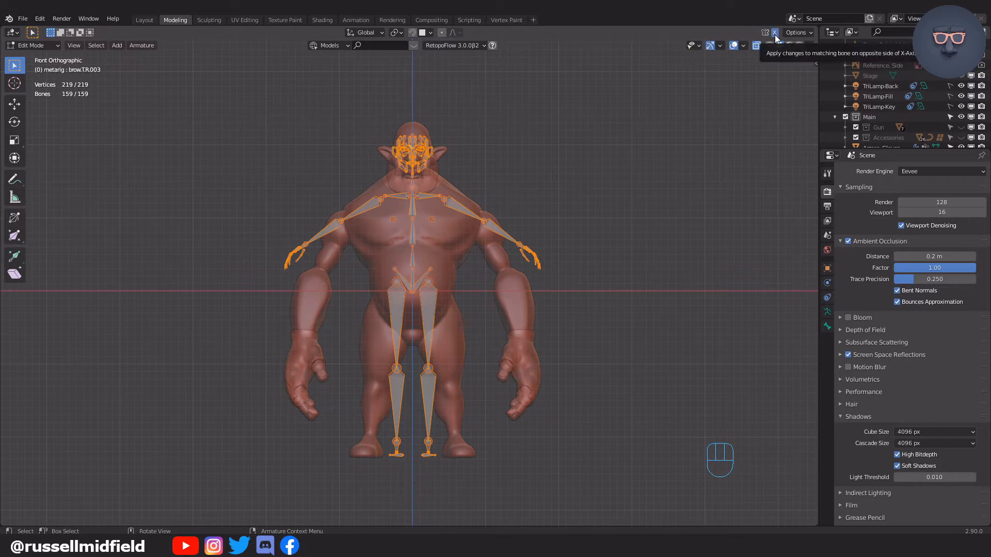
Step: Delete the mirrored pair of breast bones from the chest
click(428, 215)
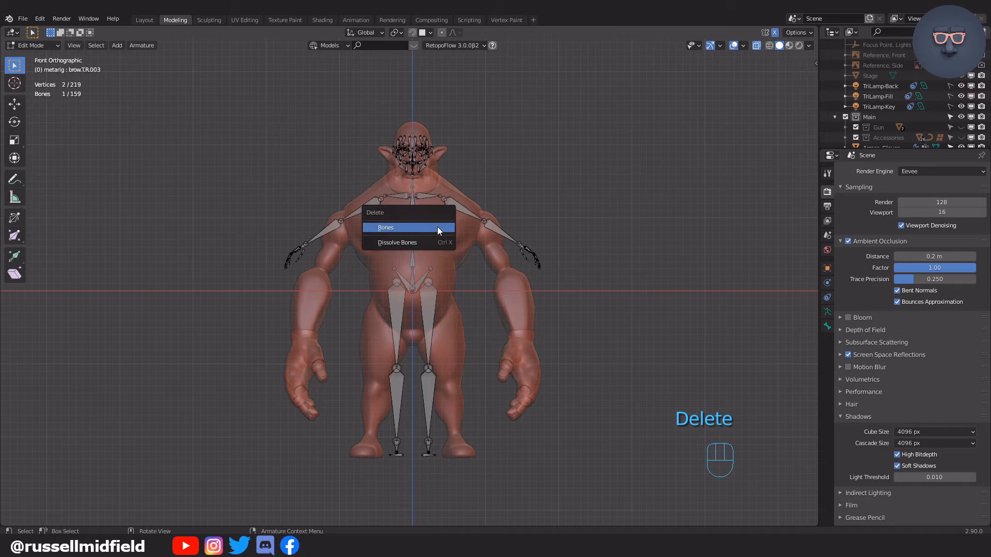
click(437, 227)
scroll(432, 303, up, 1)
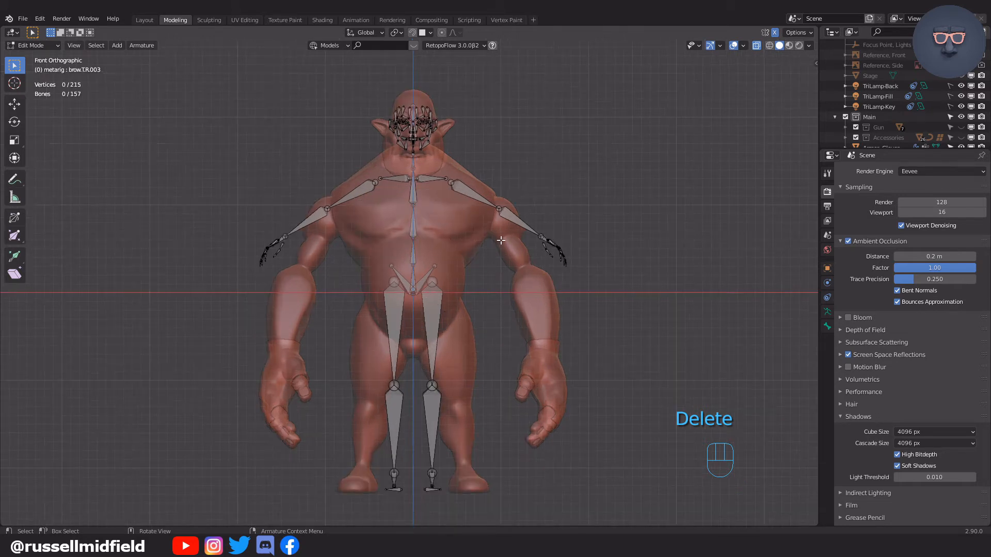
Step: Box-select the cluster of facial bones in front of the head and delete them
middle_drag(498, 242, 437, 338)
scroll(423, 289, up, 3)
scroll(405, 247, up, 1)
shift+middle_drag(405, 248, 470, 329)
scroll(470, 329, up, 5)
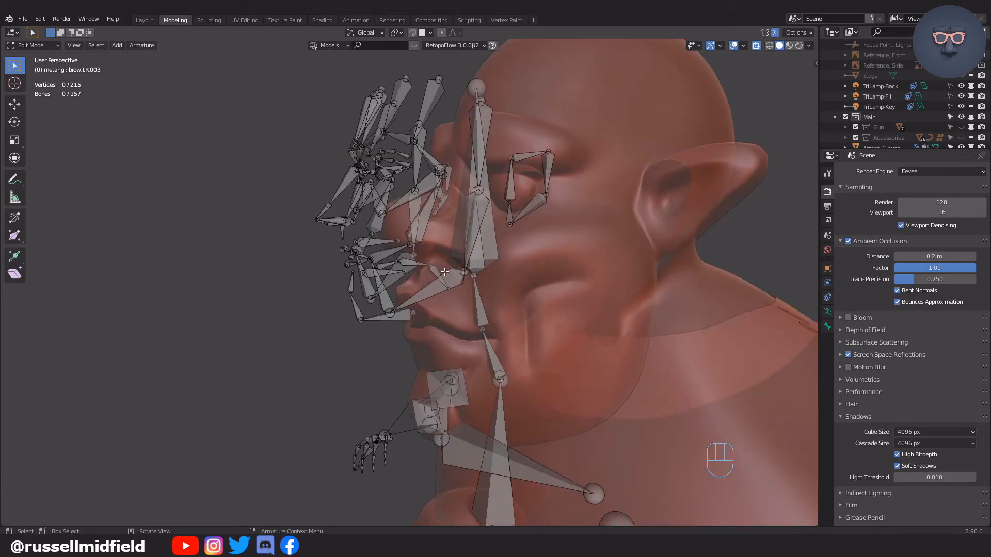
drag(320, 161, 460, 392)
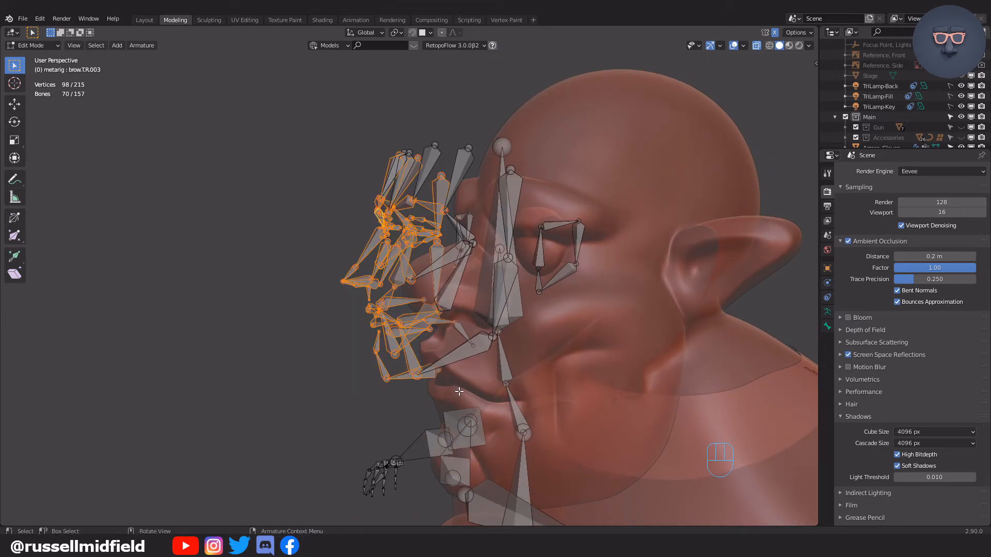
key(Delete)
click(439, 330)
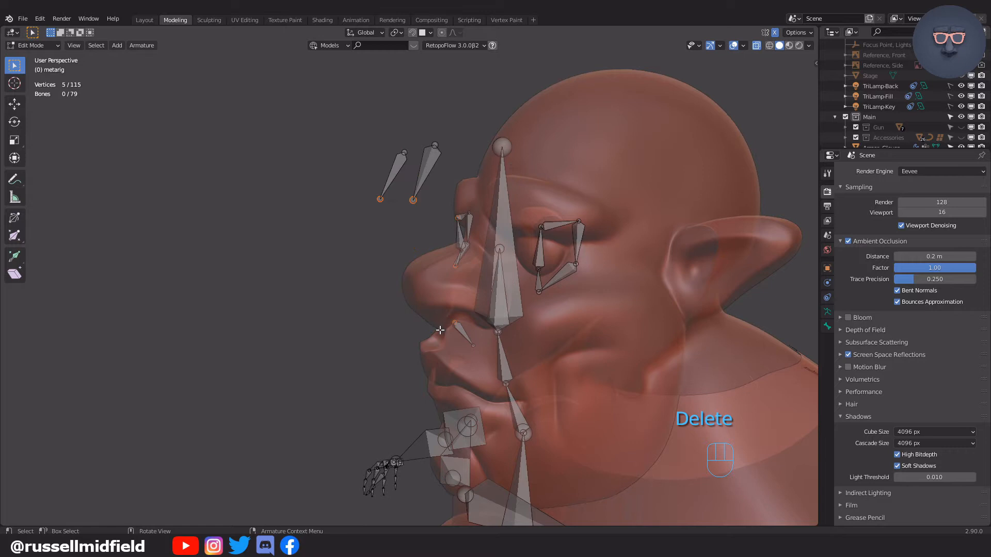
Step: Delete the leftover forehead bones and the ear bones on both sides of the head
key(Delete)
click(460, 236)
click(457, 226)
click(459, 228)
drag(439, 203, 476, 271)
key(Delete)
click(476, 271)
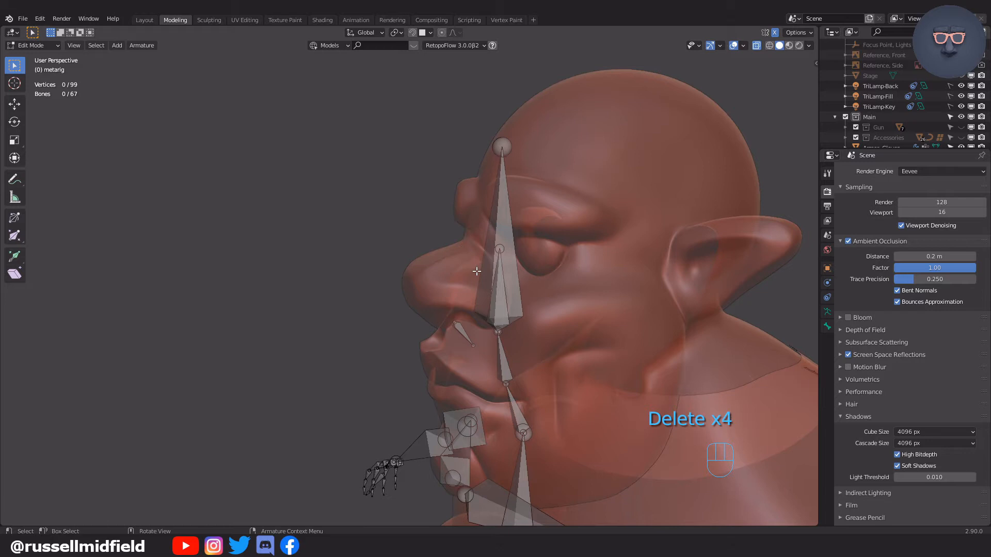
Step: Delete the remaining small mouth bone and the face bone inside the head bone
key(Delete)
click(463, 351)
key(Delete)
click(465, 333)
click(502, 279)
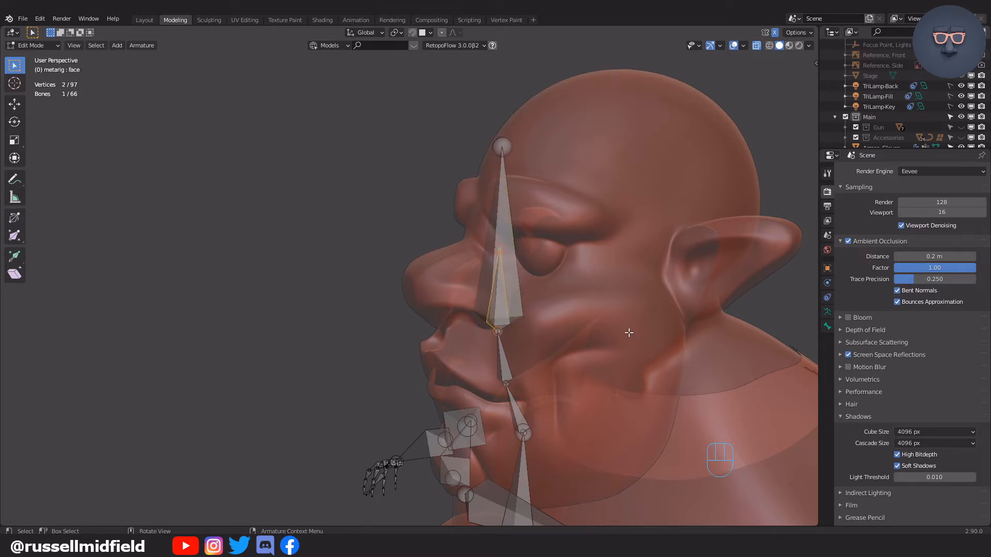
middle_drag(624, 317, 618, 320)
key(Delete)
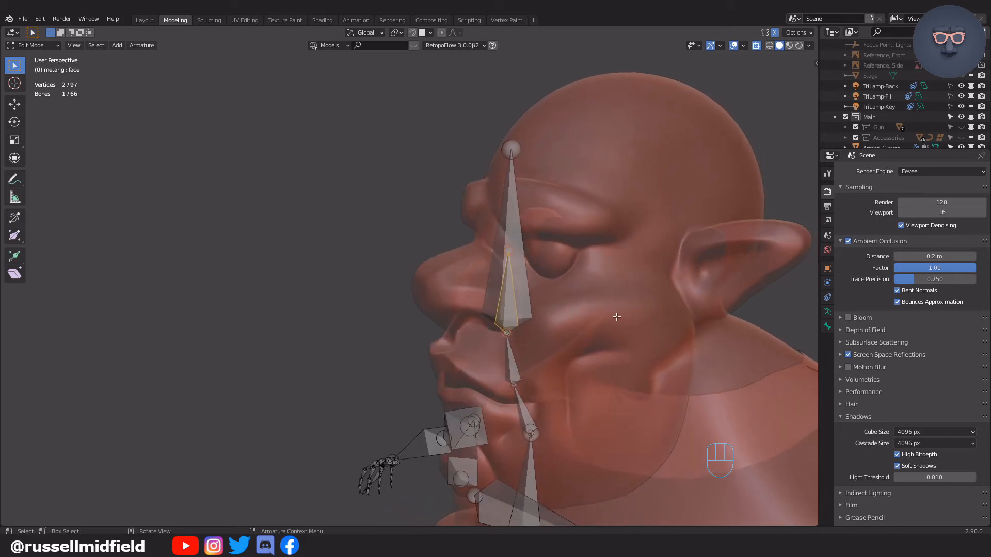
click(616, 316)
Step: Move the left leg bones outward along X to line up with the character's leg in the front view
scroll(615, 316, down, 7)
middle_drag(526, 342, 544, 265)
key(KP_1)
scroll(531, 248, down, 3)
scroll(544, 264, up, 2)
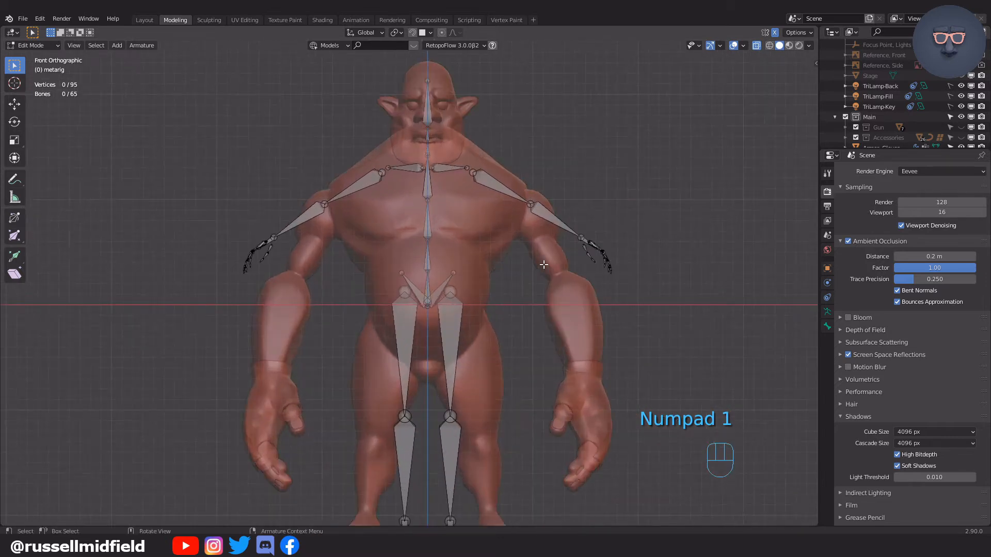
shift+middle_drag(539, 266, 516, 198)
drag(412, 196, 505, 481)
key(g)
key(x)
click(480, 321)
Step: Lower the pelvis and hip joints along Z to the crotch and adjust the hips along X
key(g)
key(z)
drag(316, 181, 503, 299)
click(482, 265)
key(g)
key(x)
click(497, 274)
Step: Lower the left knee joint along Z and position it at the character's knee
drag(447, 333, 490, 350)
key(g)
key(z)
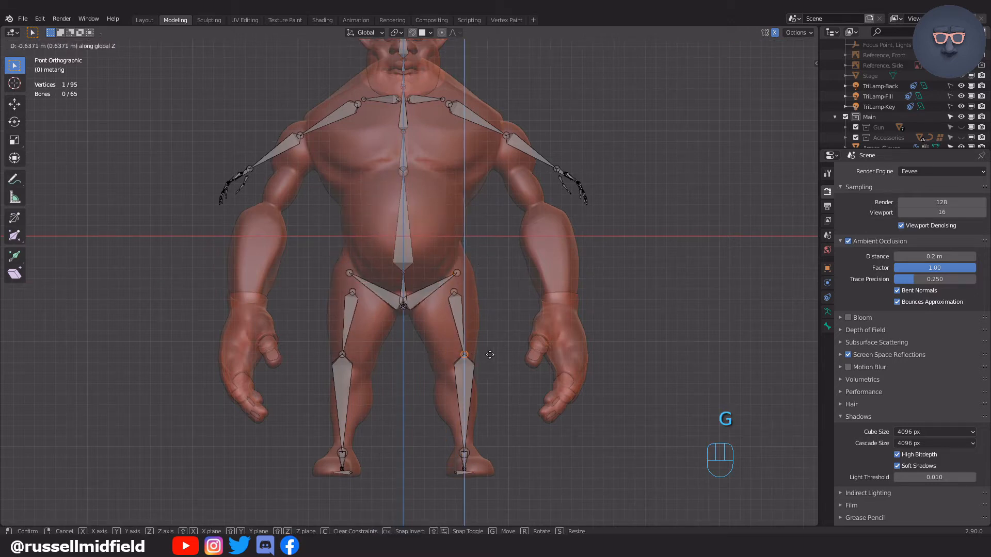
click(489, 365)
key(g)
click(489, 367)
key(g)
click(490, 374)
key(g)
click(491, 382)
shift+middle_drag(490, 382, 479, 280)
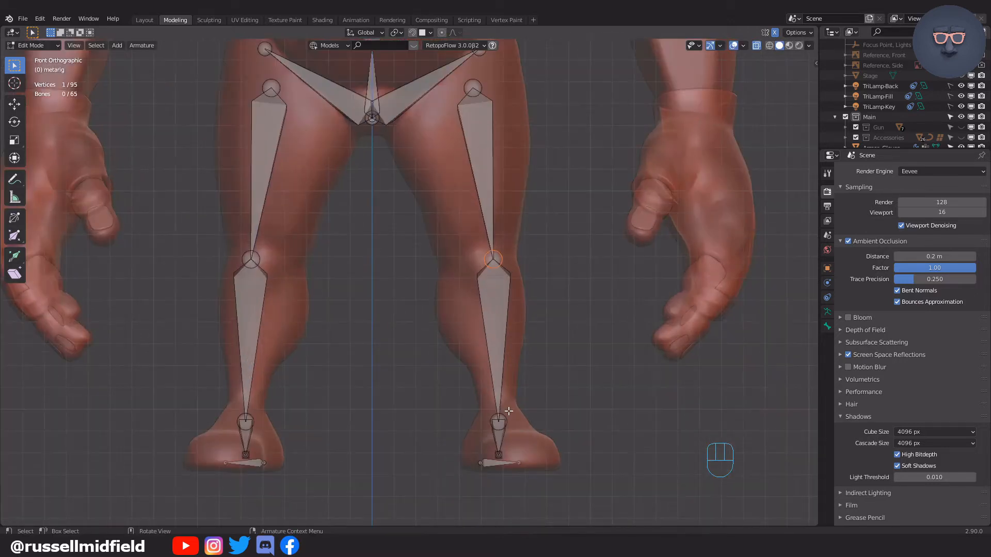
Step: Select all bones and move the whole metarig back along Y into the body in the side view
scroll(547, 362, down, 2)
key(KP_3)
scroll(513, 341, up, 3)
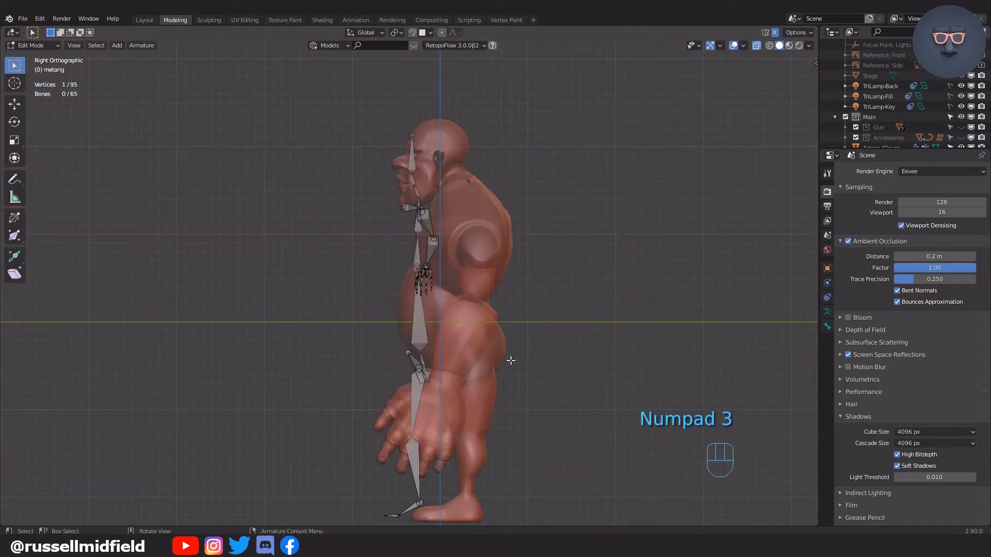
key(a)
key(g)
middle_click(532, 360)
click(562, 358)
Step: Move the left foot's ball and toe-tip joints along Y to fit the character's foot
shift+middle_drag(550, 418, 516, 252)
scroll(515, 256, up, 5)
shift+middle_drag(390, 412, 387, 358)
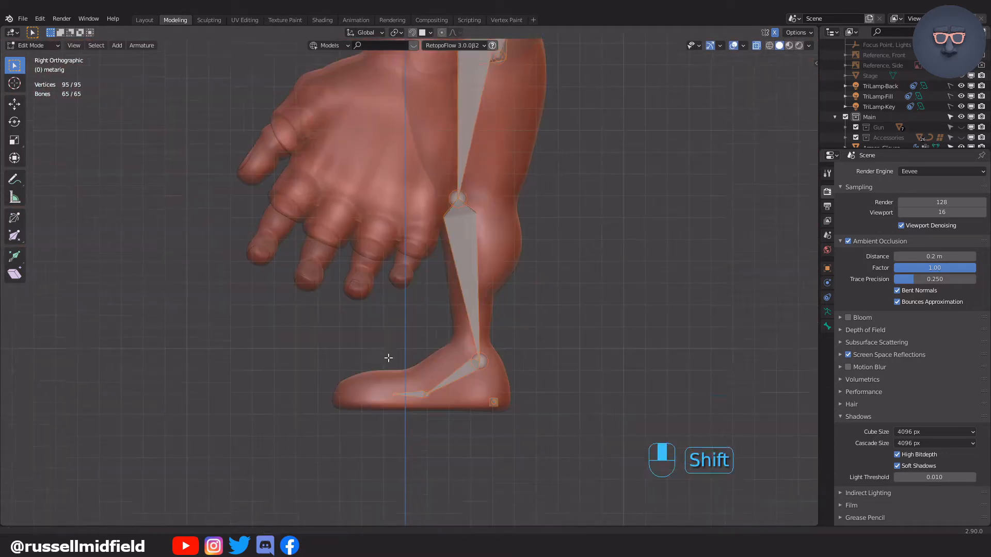
scroll(387, 358, up, 2)
drag(364, 387, 440, 428)
key(g)
middle_click(421, 399)
click(367, 399)
drag(336, 393, 368, 427)
key(g)
middle_click(374, 426)
click(378, 426)
key(g)
Step: Move the left ankle and heel joints back along Y to fit the character's heel
drag(478, 340, 559, 453)
click(510, 155)
key(g)
middle_click(574, 449)
click(583, 444)
Step: Reposition the left hip and upper thigh joints in depth so they sit inside the character's hip
shift+middle_drag(558, 259, 557, 511)
middle_drag(482, 232, 571, 289)
scroll(438, 364, up, 3)
click(463, 342)
key(g)
key(g)
click(501, 351)
key(g)
middle_click(511, 269)
click(524, 252)
Step: Shift the selected left hip joints inward along X in the front view
key(KP_1)
scroll(524, 266, down, 1)
shift+middle_drag(523, 291, 521, 263)
key(g)
middle_click(519, 241)
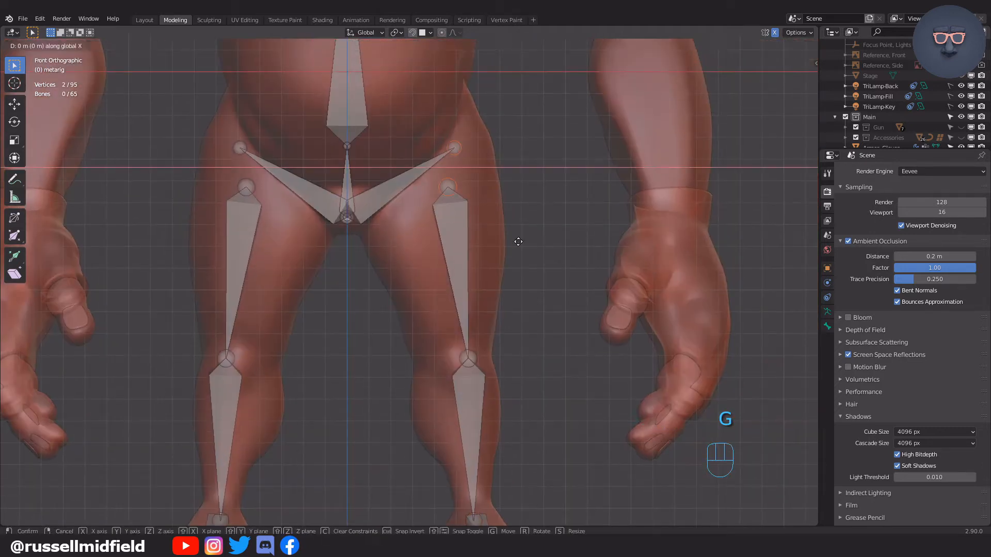
click(505, 242)
Step: Fine-tune the left knee and shin placement and undo the last trial rotation
click(468, 358)
key(g)
click(516, 398)
middle_drag(497, 140, 509, 216)
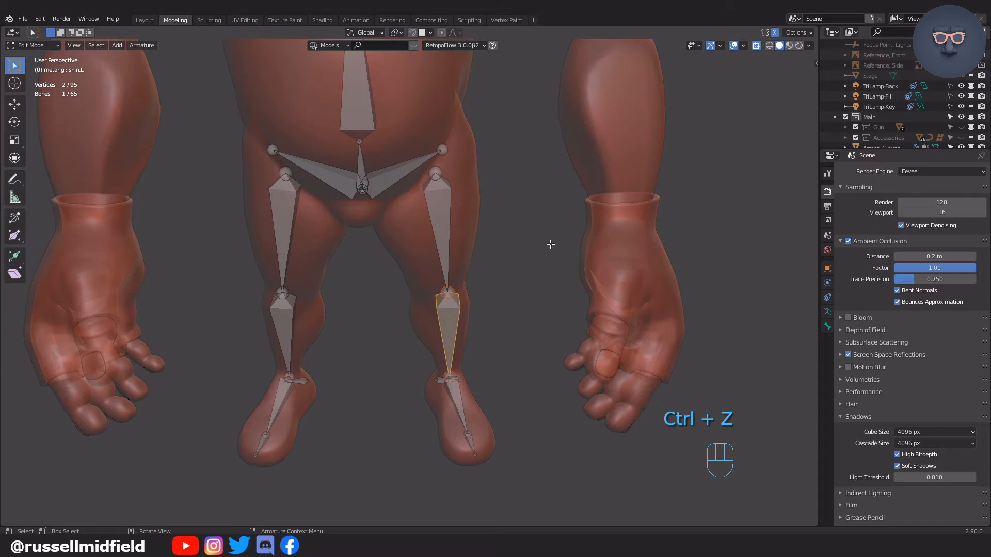
key(r)
key(ctrl+z)
Step: Reposition the spine joints vertically so the spine bones spread between the pelvis and neck
shift+middle_drag(516, 431, 526, 407)
key(KP_1)
scroll(506, 387, up, 3)
key(g)
key(g)
key(g)
key(g)
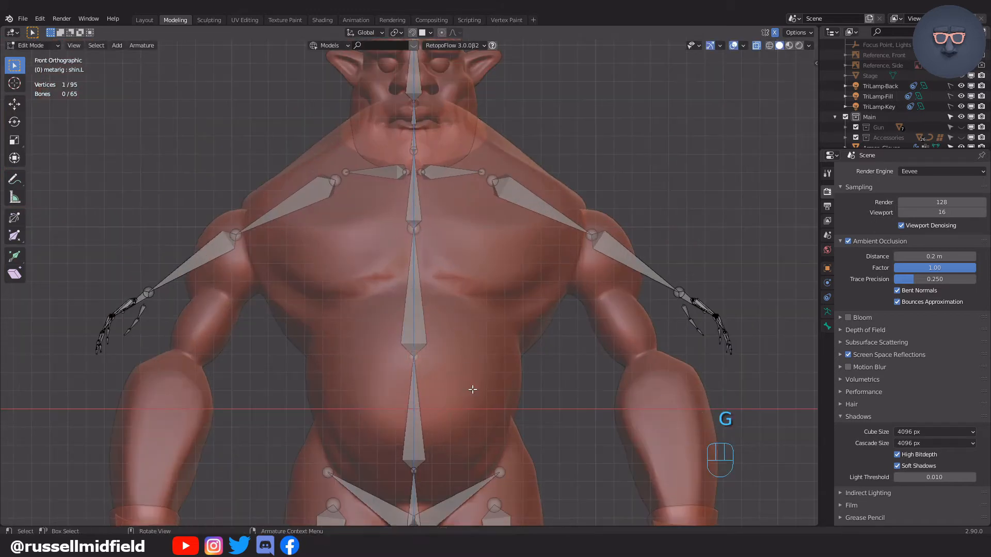
click(460, 325)
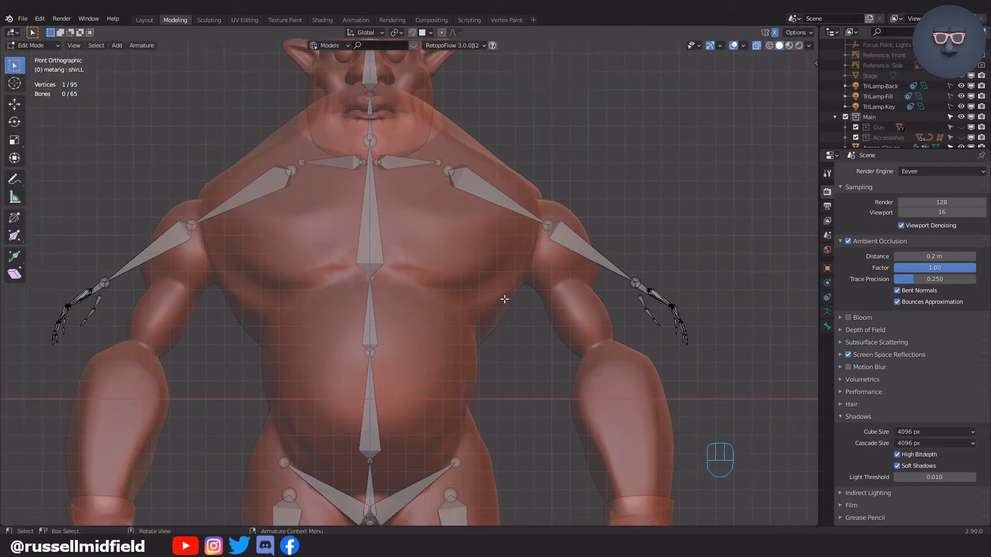
Step: Rotate the left arm bones down and move the arm joints to match the character's shoulder and elbow in the front view
scroll(504, 299, down, 3)
drag(426, 184, 618, 218)
key(r)
key(ctrl+z)
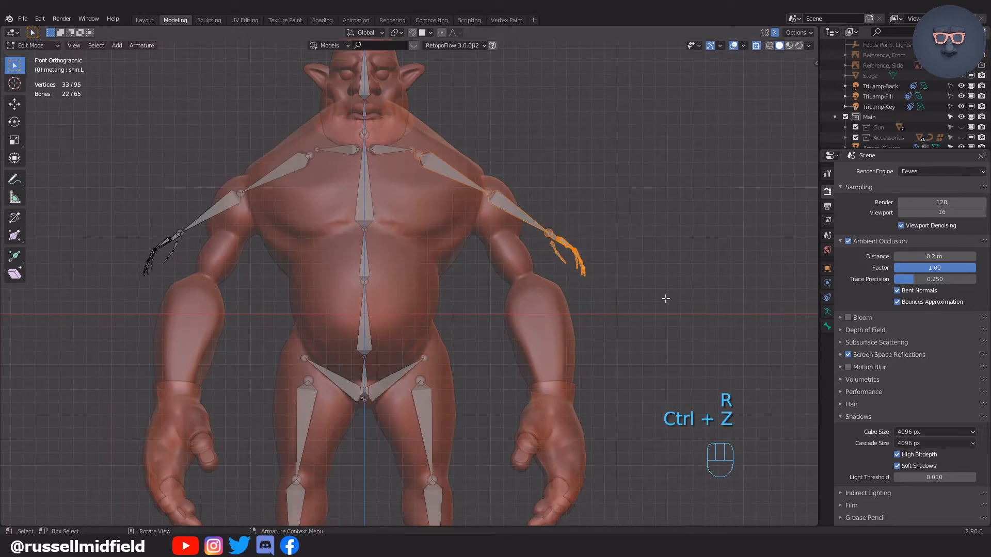
key(r)
key(g)
key(g)
Step: Move, rotate and enlarge the left hand bones from the wrist so they reach into the character's hand
drag(583, 333, 542, 405)
shift+middle_drag(603, 365, 569, 261)
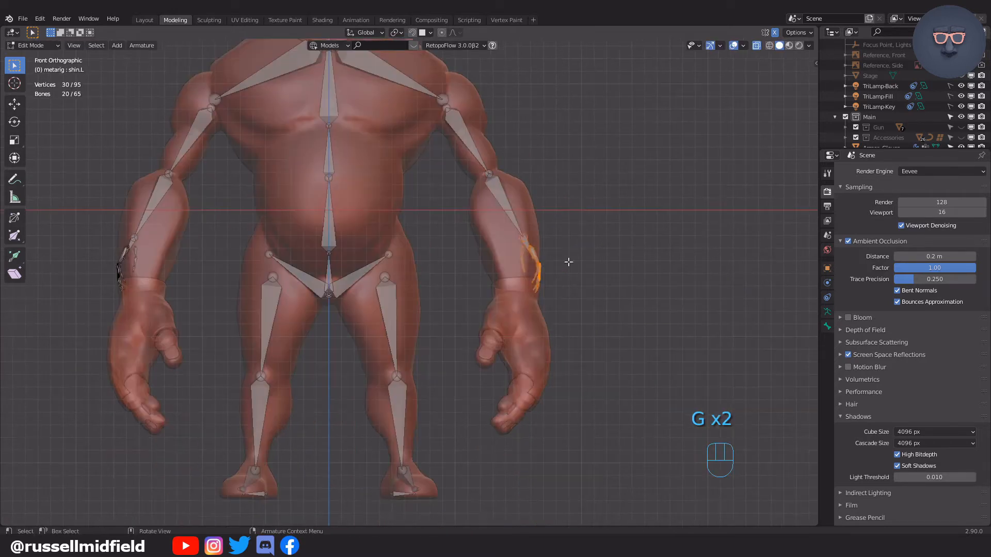
key(g)
key(r)
key(g)
key(r)
key(s)
key(g)
click(649, 301)
key(r)
key(s)
click(653, 281)
Step: Fine-tune the scale, rotation and position of the left hand bones within the hand mesh in the front view
key(g)
key(s)
click(671, 289)
key(s)
key(s)
click(666, 290)
key(r)
key(g)
click(660, 271)
Step: Shift the left hand bones along Y in the side view, rotating and scaling them to fit the character's hand
scroll(652, 279, down, 2)
middle_drag(640, 287, 509, 292)
key(KP_3)
scroll(490, 283, up, 2)
shift+middle_drag(503, 387, 511, 257)
key(g)
key(y)
click(508, 258)
key(r)
key(g)
click(503, 255)
key(s)
click(515, 256)
Step: Hide the right arm, pelvis and leg bones, keeping the upper spine, head and left arm bones on display
shift+middle_drag(428, 141, 441, 240)
drag(441, 240, 466, 265)
key(KP_1)
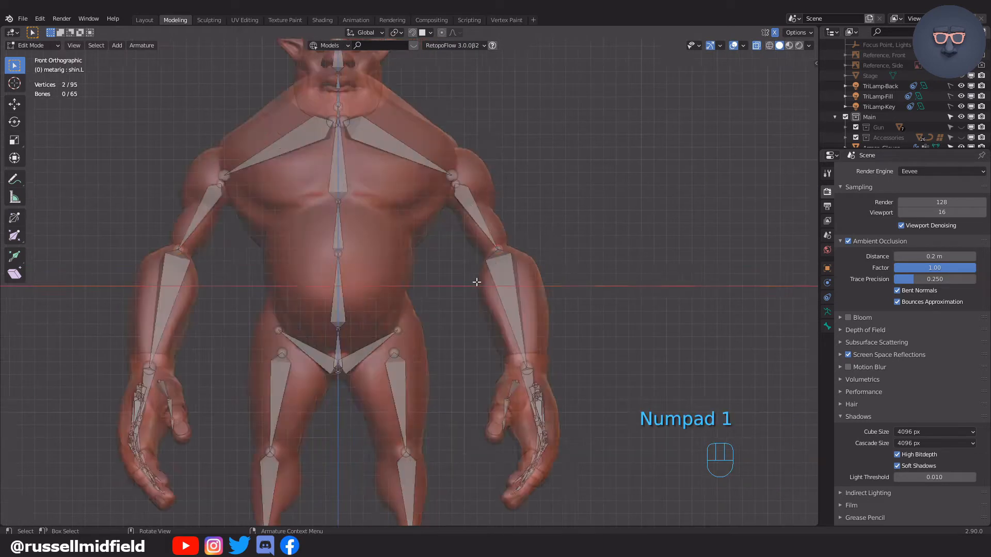
scroll(475, 281, down, 4)
scroll(475, 281, up, 5)
key(h)
key(h)
key(h)
drag(320, 235, 442, 500)
key(h)
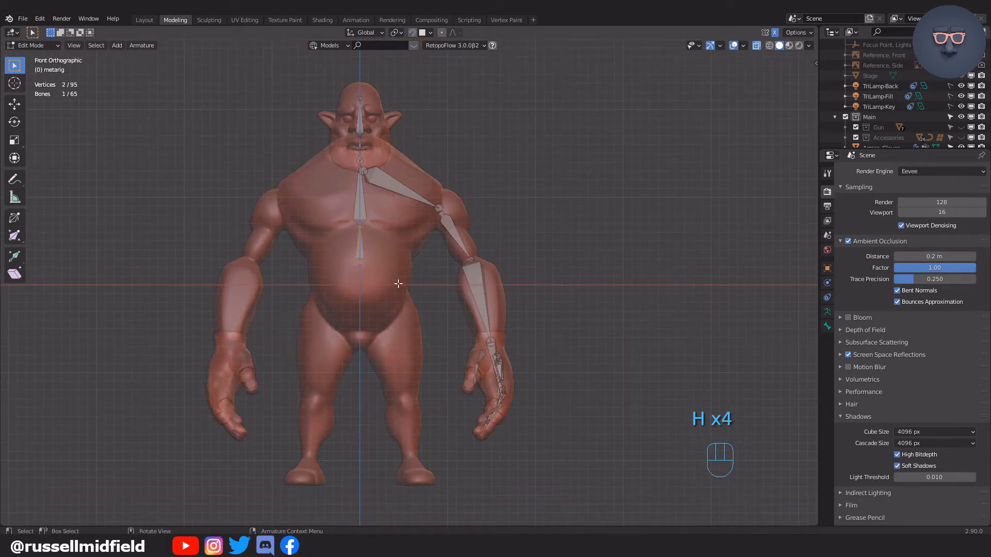
Step: Reposition the upper spine joints in the side view to follow the curve of the character's back
key(KP_3)
scroll(409, 200, up, 4)
drag(420, 208, 464, 239)
key(g)
click(517, 232)
click(467, 325)
key(g)
middle_click(501, 346)
click(492, 350)
shift+middle_drag(522, 364, 543, 524)
Step: Move the head tip and upper neck joints forward in the side view so they run through the character's skull
scroll(505, 324, up, 3)
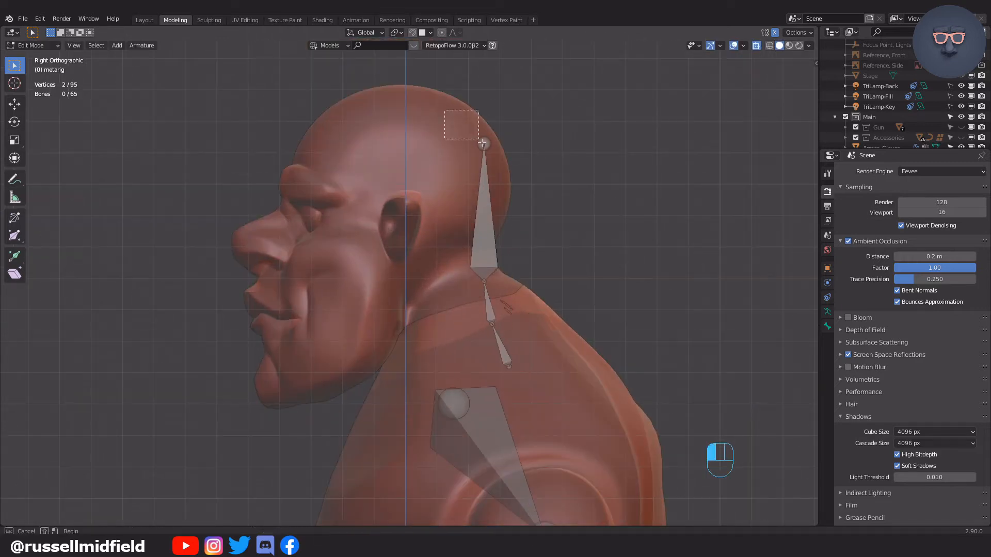
drag(443, 107, 554, 192)
key(g)
middle_click(482, 179)
click(467, 176)
key(g)
click(460, 140)
key(g)
middle_click(485, 300)
click(453, 301)
Step: Reveal all hidden bones and adjust the selected lower neck joint in the side view
drag(469, 263, 521, 348)
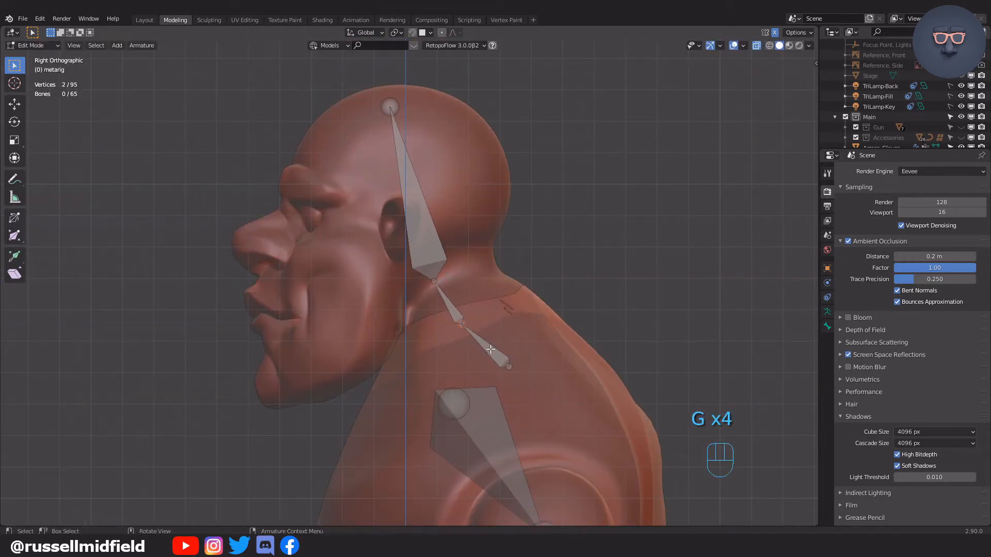
key(alt+h)
scroll(532, 374, down, 2)
key(g)
key(g)
middle_drag(519, 352, 464, 345)
scroll(464, 346, down, 4)
Step: Hide the right-side limb, spine, pelvis and left leg bones to isolate the left arm and hand
key(h)
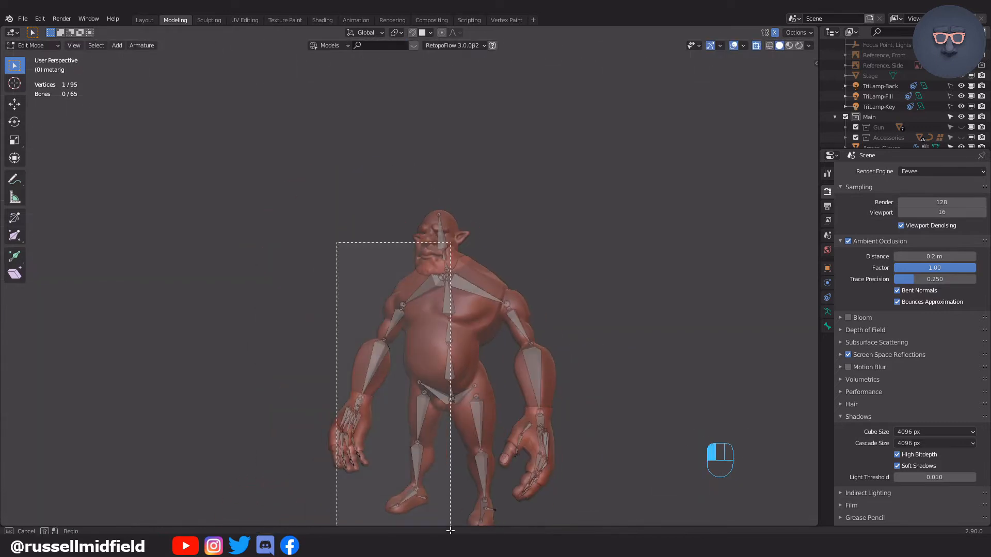
shift+middle_drag(494, 421, 494, 323)
drag(463, 381, 493, 462)
key(h)
shift+middle_drag(480, 319, 491, 207)
Step: Turn off X-ray shading and set the metarig armature to display In Front of the mesh
key(KP_3)
scroll(564, 347, up, 6)
mouse_move(564, 347)
shift+middle_down()
mouse_move(575, 320)
mouse_move(558, 331)
shift+middle_up()
scroll(574, 320, down, 3)
key(alt+z)
scroll(557, 330, up, 3)
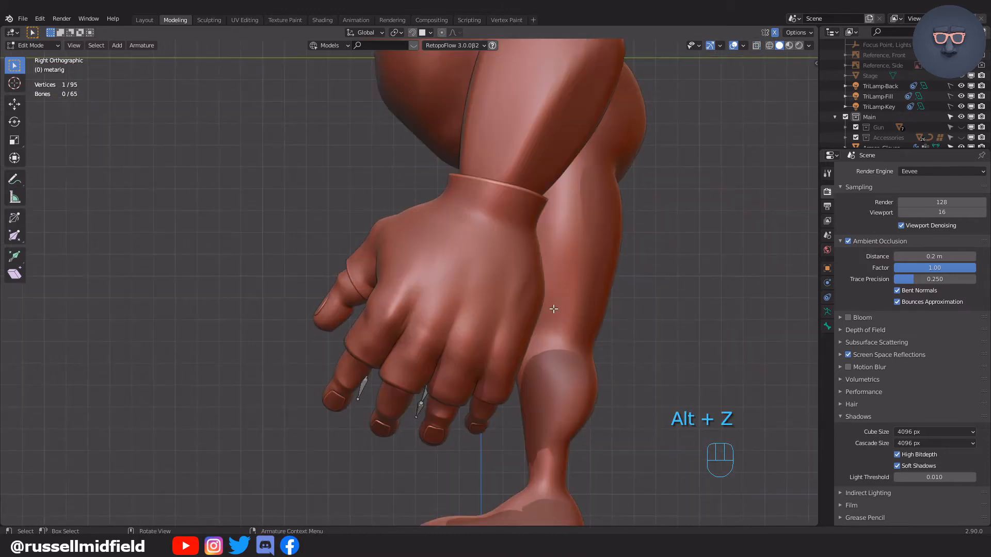
click(827, 312)
click(839, 314)
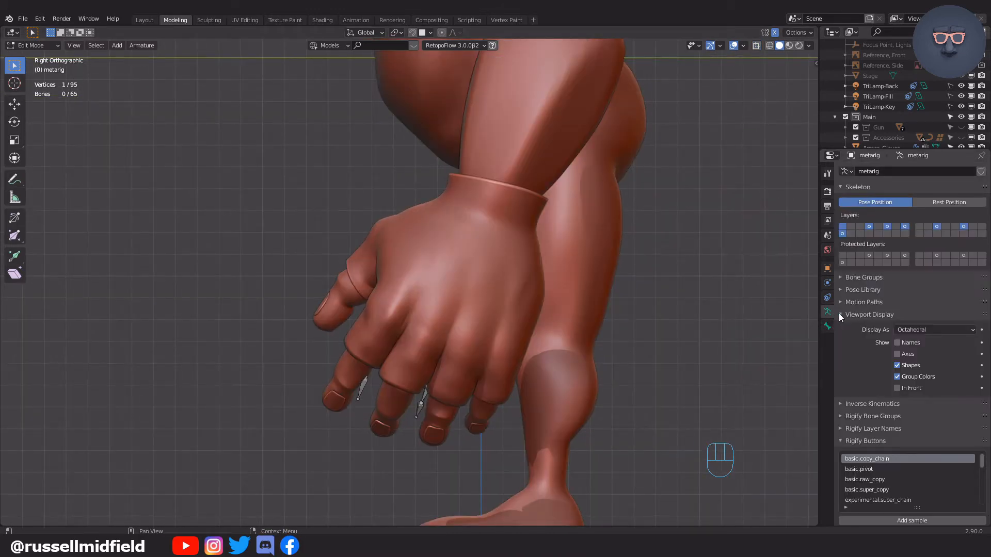
click(897, 388)
key(KP_1)
mouse_move(650, 355)
shift+middle_down()
mouse_move(654, 343)
mouse_move(655, 369)
shift+middle_up()
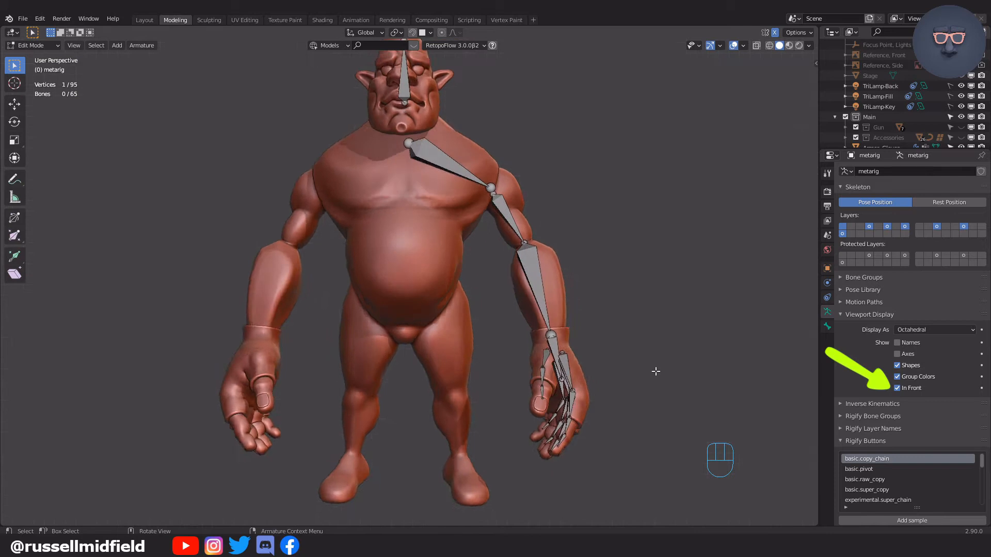
Step: Move, scale and rotate the whole left thumb bone chain onto the thumb mesh in the side view
key(KP_3)
scroll(631, 281, up, 5)
key(g)
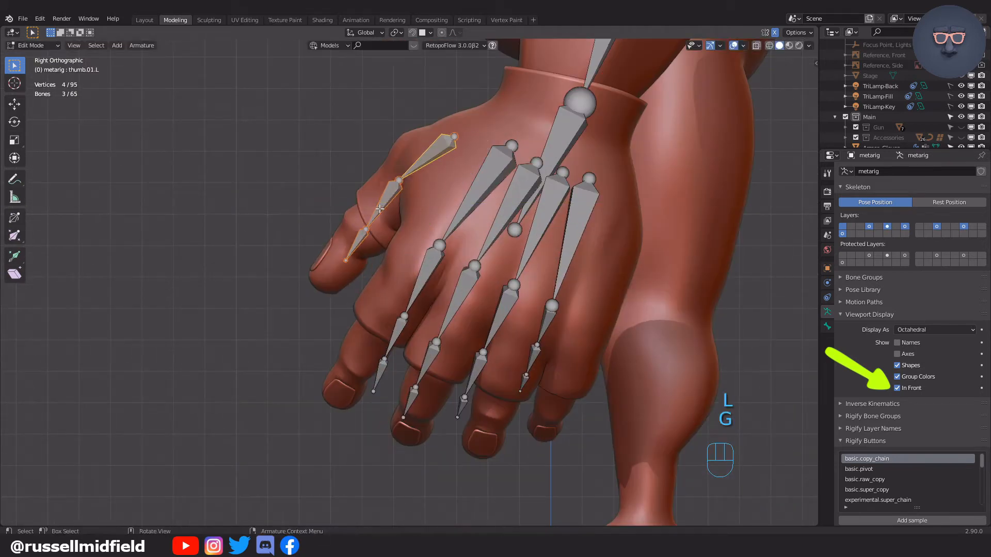
key(g)
key(s)
key(g)
key(r)
key(g)
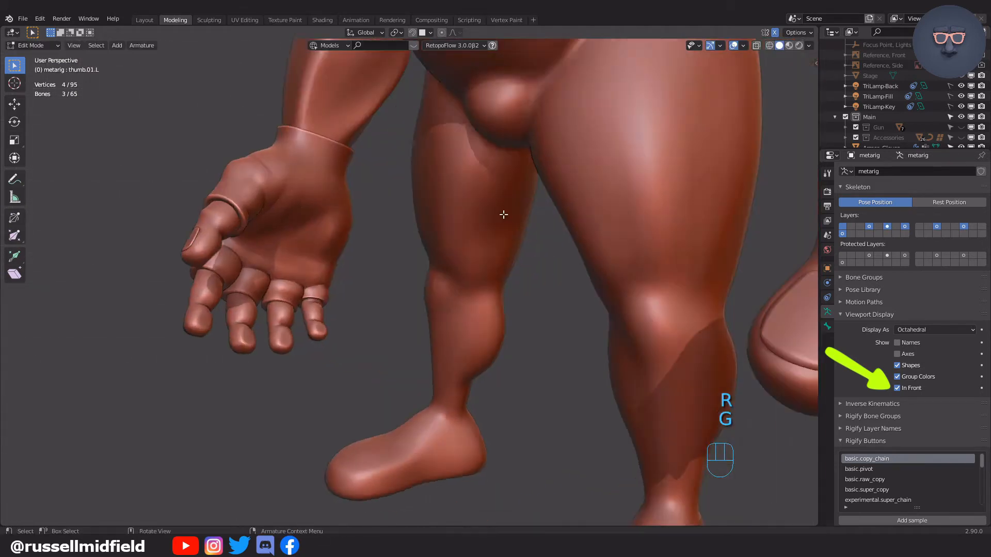
Step: Align the left thumb's middle joints with the thumb knuckles in the front view
key(KP_1)
key(KP_Decimal)
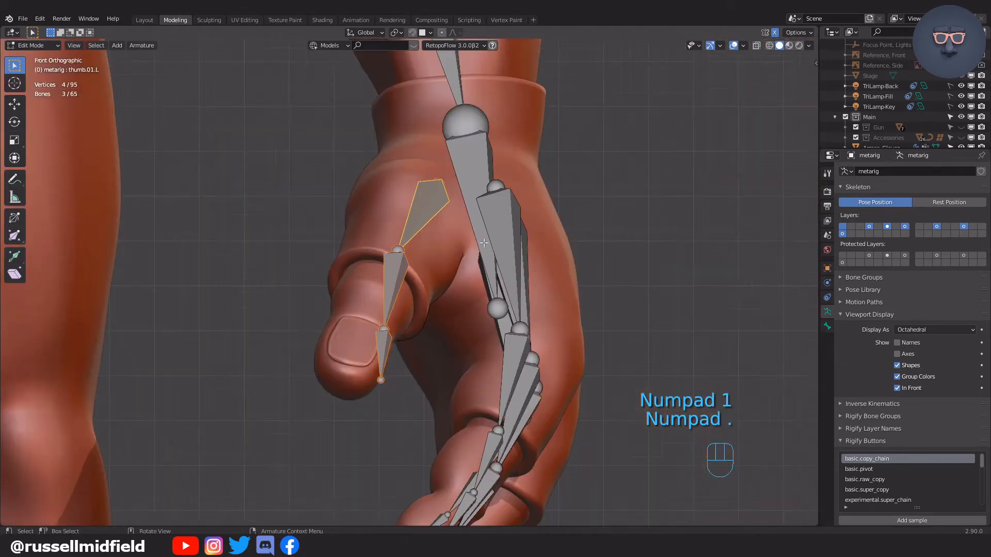
click(397, 344)
key(g)
click(420, 325)
key(g)
click(416, 329)
click(412, 237)
key(g)
click(431, 260)
Step: Reposition the left thumb's base joint and tip in the front view to centre them in the mesh
click(454, 169)
key(g)
click(416, 186)
click(367, 365)
key(g)
key(g)
key(g)
click(370, 356)
Step: Adjust the left thumb's tip and outermost joint in the side view to match the end of the thumb
middle_drag(370, 356, 338, 378)
key(KP_3)
key(g)
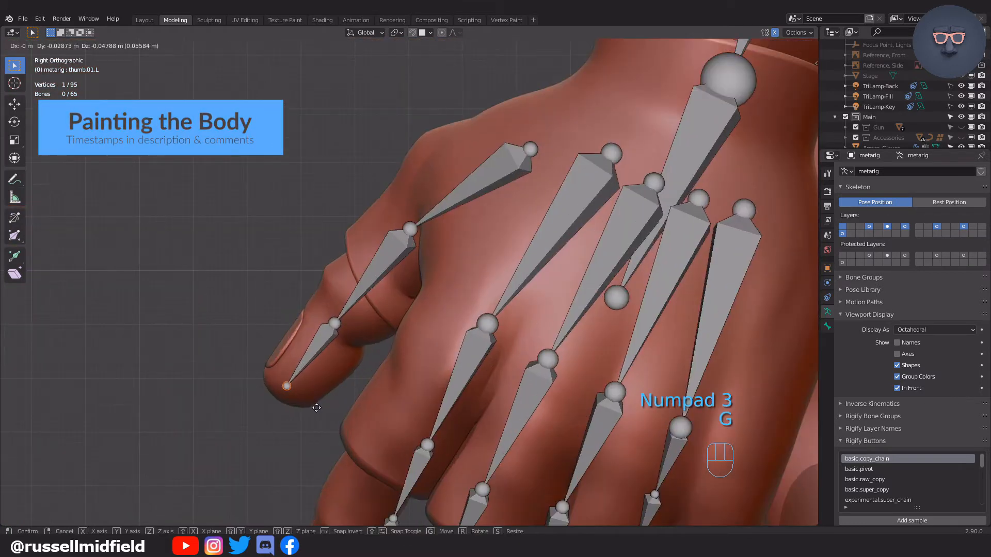
click(333, 383)
click(341, 323)
key(g)
click(359, 357)
Step: Move the left thumb's inner knuckle and base joints in the side view to fit the hand
click(529, 151)
key(g)
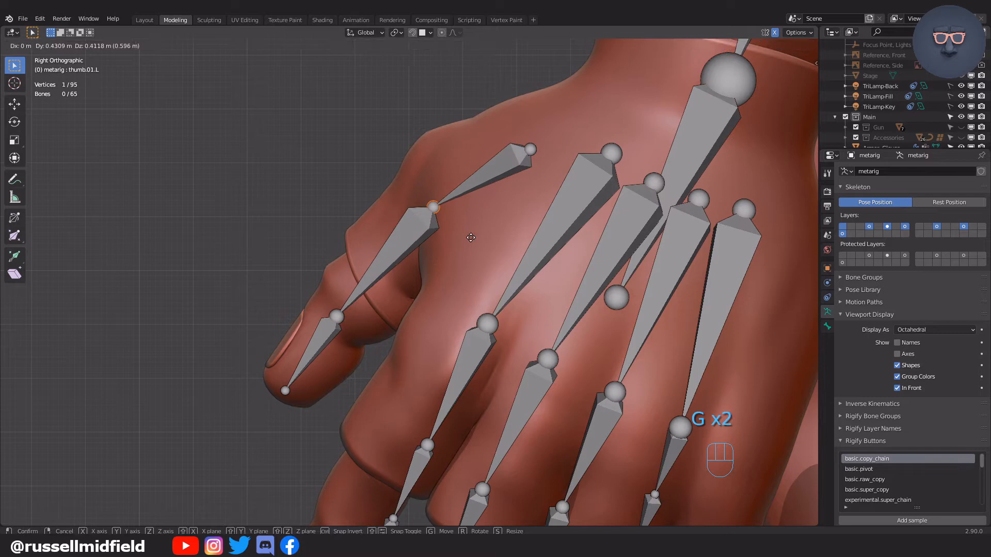
click(471, 239)
scroll(471, 239, down, 2)
shift+middle_drag(471, 239, 443, 268)
key(g)
click(547, 212)
Step: Refine the selected left thumb joint's position within the mesh in the front view
middle_drag(490, 289, 588, 305)
key(KP_1)
key(g)
key(g)
click(408, 351)
Step: Select the left thumb's tip joint and correct its placement in the side view
middle_drag(407, 351, 502, 340)
key(KP_3)
drag(300, 358, 330, 387)
key(g)
key(g)
click(332, 383)
Step: Place the joint between the left thumb's first and second bones in the side view to match the mesh
shift+middle_drag(332, 383, 332, 322)
click(456, 222)
Step: Move and rotate the left index finger chain in the side view, and reposition its base knuckle
scroll(457, 243, up, 2)
key(l)
key(g)
key(r)
key(g)
click(511, 151)
key(g)
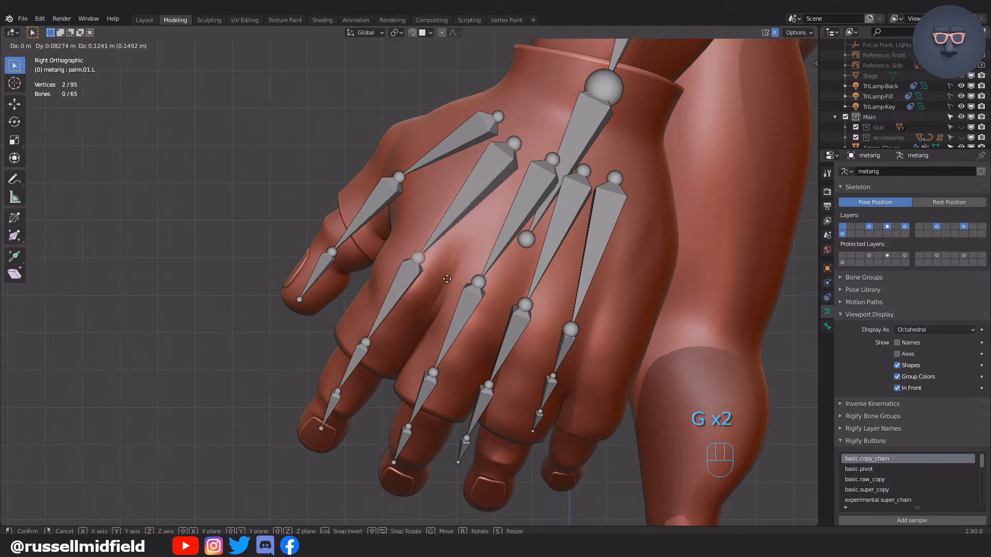
Step: Move the left index finger's tip and inner joints in the side view to follow the finger mesh
scroll(419, 394, up, 1)
shift+middle_drag(419, 394, 457, 310)
click(364, 382)
key(g)
click(378, 344)
key(g)
click(410, 281)
key(g)
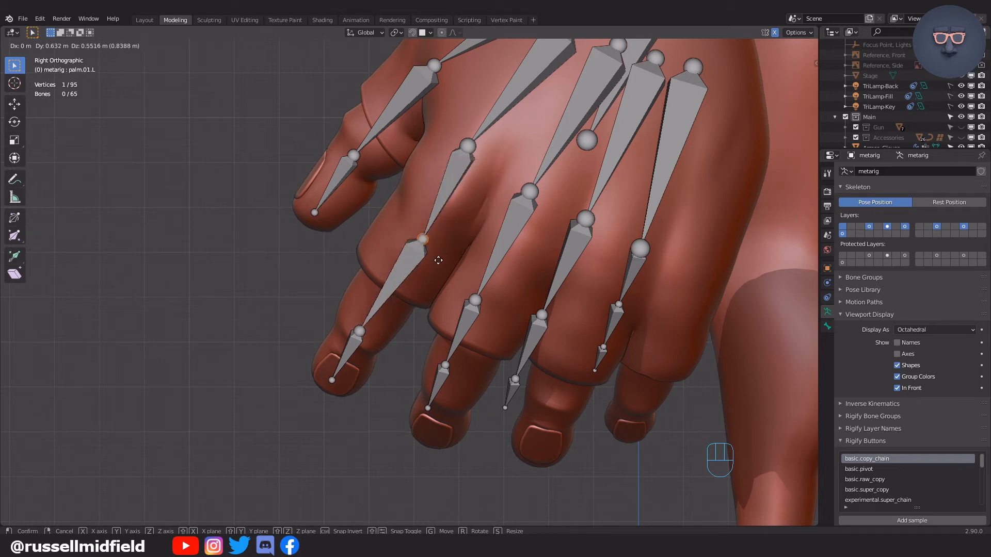
key(g)
click(472, 202)
Step: Refine the left index finger's middle and outermost joint positions in the side view
click(404, 264)
key(g)
click(402, 267)
click(363, 335)
key(g)
click(366, 342)
Step: Hide the other left finger bones so the index finger can be edited in the front view
middle_drag(418, 270, 438, 263)
scroll(454, 258, down, 2)
drag(509, 193, 634, 364)
key(h)
key(h)
key(KP_1)
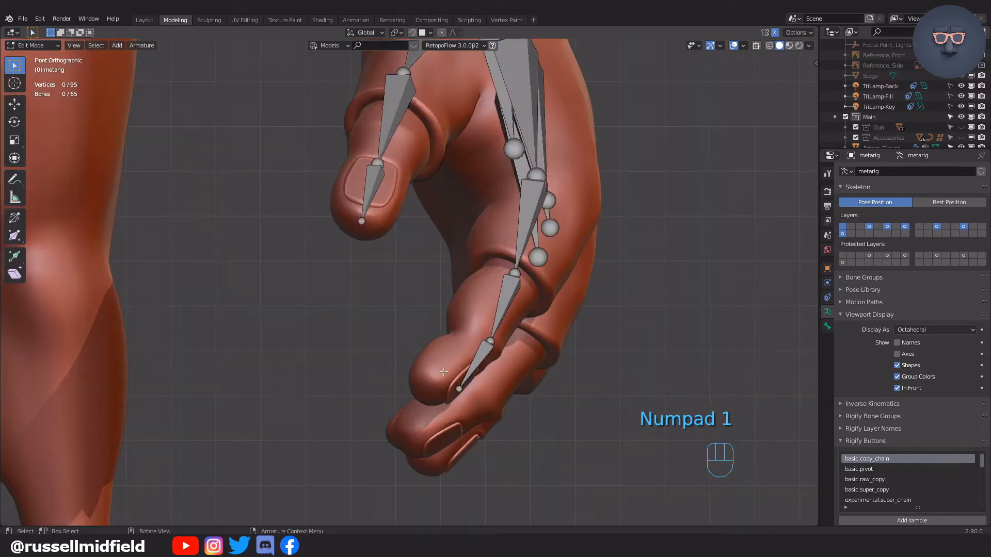
Step: Move the left index finger's outer joints in the front view to sit inside the finger mesh
click(490, 341)
key(g)
click(472, 341)
key(g)
click(528, 314)
Step: Reposition the left index finger's base knuckle and adjoining palm joint in the front view
middle_drag(528, 314, 579, 349)
key(KP_1)
click(538, 176)
middle_drag(538, 176, 619, 342)
key(KP_1)
key(g)
click(611, 221)
click(521, 153)
key(g)
click(599, 168)
Step: Unhide the hidden bones and move the left middle finger's base knuckle in the side view
middle_drag(599, 168, 516, 268)
key(KP_3)
key(alt+h)
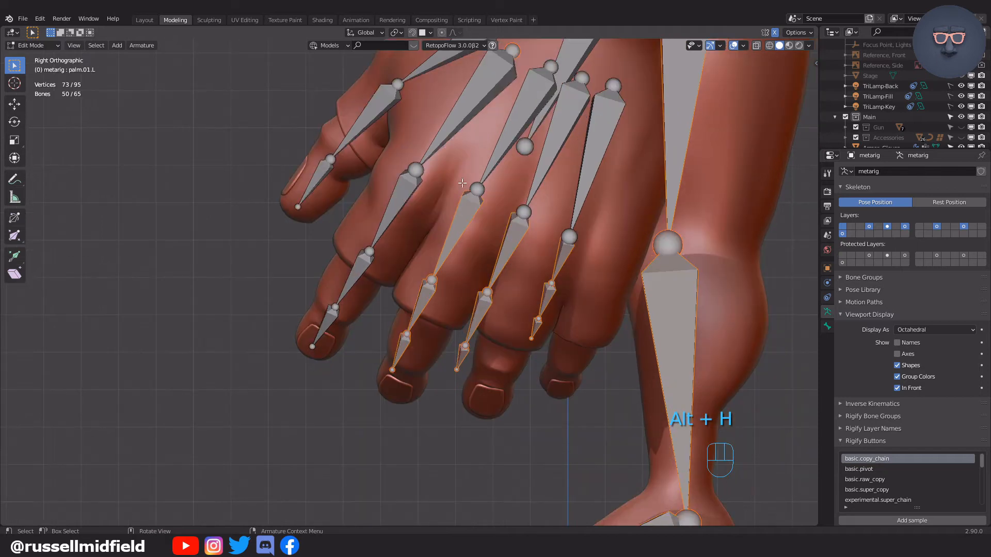
shift+middle_drag(461, 197, 446, 273)
click(460, 265)
key(g)
click(479, 307)
Step: Try to move the linked middle finger bones in the side view, and undo the move
key(l)
key(g)
click(464, 310)
key(ctrl+z)
Step: Box-select the left middle finger's base joint and align it with the knuckle on the mesh
shift+drag(443, 251, 469, 292)
key(g)
key(g)
click(549, 275)
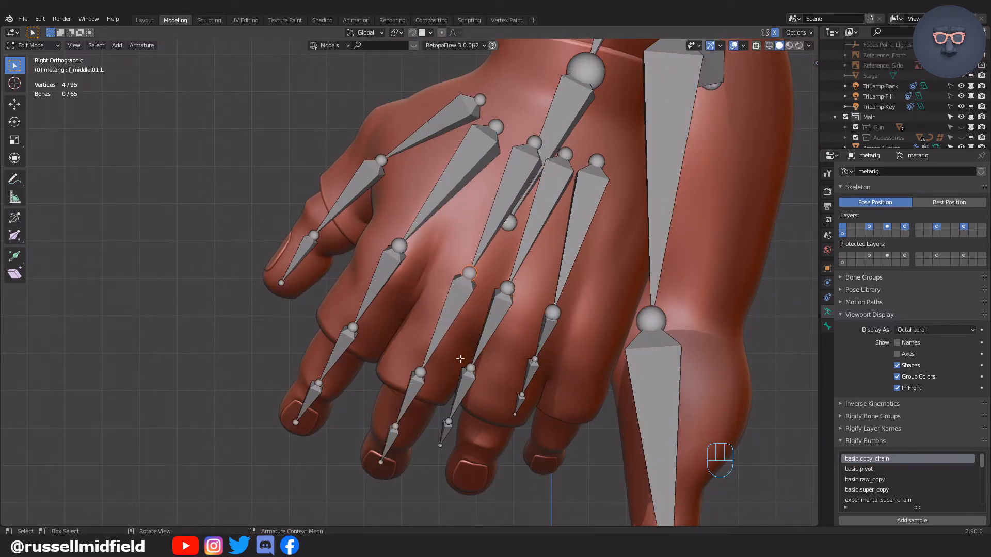
Step: Adjust the left middle finger's middle, outermost and tip joints in the side view to follow the finger
shift+middle_drag(478, 344, 488, 312)
click(431, 340)
key(g)
key(g)
key(g)
key(g)
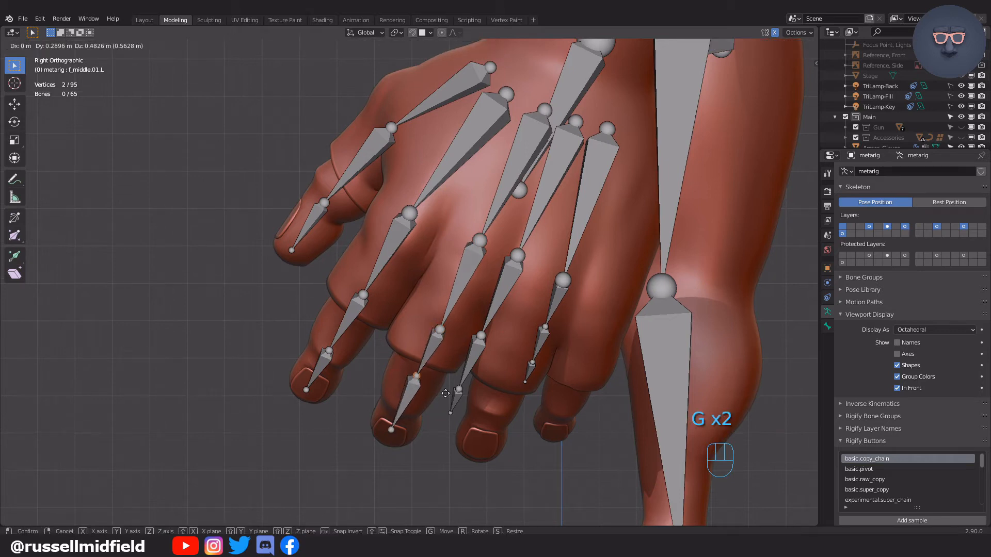
click(424, 424)
click(447, 348)
key(g)
click(451, 366)
Step: Hide the finger bones obstructing the left middle finger and switch to the front view
middle_drag(453, 367, 417, 309)
key(KP_1)
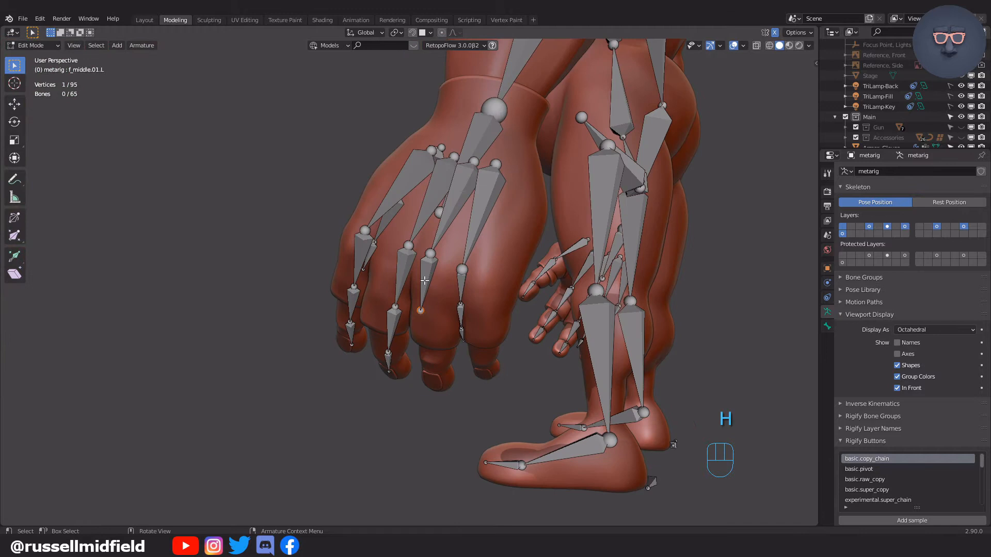
key(h)
middle_drag(463, 283, 378, 266)
key(KP_1)
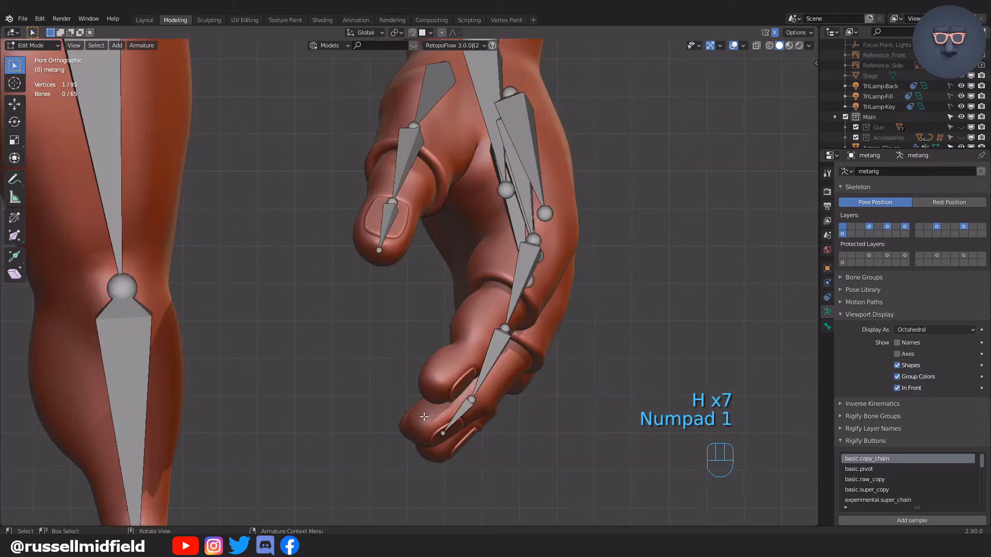
Step: Move the left middle finger's tip and two inner joints in the front view into the finger mesh
shift+middle_drag(430, 424, 430, 382)
key(g)
click(428, 386)
click(471, 354)
key(g)
click(503, 287)
key(g)
key(g)
click(557, 324)
Step: Select the left middle finger's base knuckle and move it along the X axis in the front view
middle_drag(558, 324, 533, 241)
drag(533, 236, 559, 254)
key(KP_1)
key(g)
key(x)
click(584, 264)
Step: Unhide all bones, and move and rotate the left ring finger bones in the side view to fit the finger
middle_drag(584, 264, 464, 279)
key(alt+h)
key(KP_3)
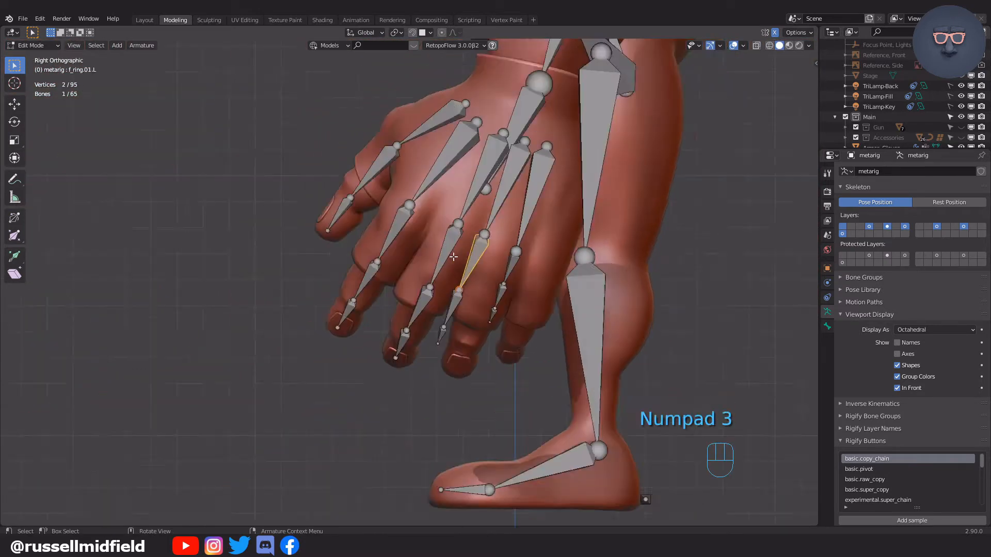
scroll(455, 303, up, 3)
click(455, 303)
key(g)
key(r)
key(g)
key(r)
key(g)
click(570, 147)
Step: Move and rotate the linked left pinky bones in the side view toward the little finger
key(l)
key(g)
click(629, 228)
key(r)
click(646, 178)
Step: Reposition the left hand bone's tip and the wrist-side ends of the ring and pinky palm bones in the side view
shift+middle_drag(646, 178, 631, 255)
click(493, 209)
key(g)
click(499, 196)
click(537, 159)
key(g)
click(548, 150)
click(590, 185)
key(g)
click(588, 157)
Step: Adjust the left pinky's finger joints and base knuckle in the side view to match the little finger
drag(532, 321, 572, 359)
shift+middle_drag(563, 403, 565, 324)
key(g)
key(g)
key(g)
key(g)
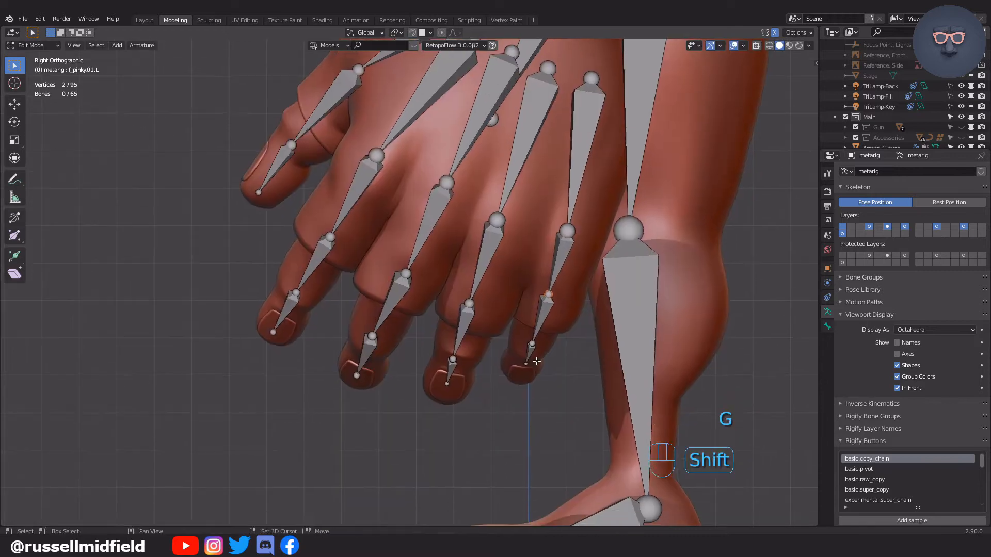
click(570, 232)
key(g)
click(572, 227)
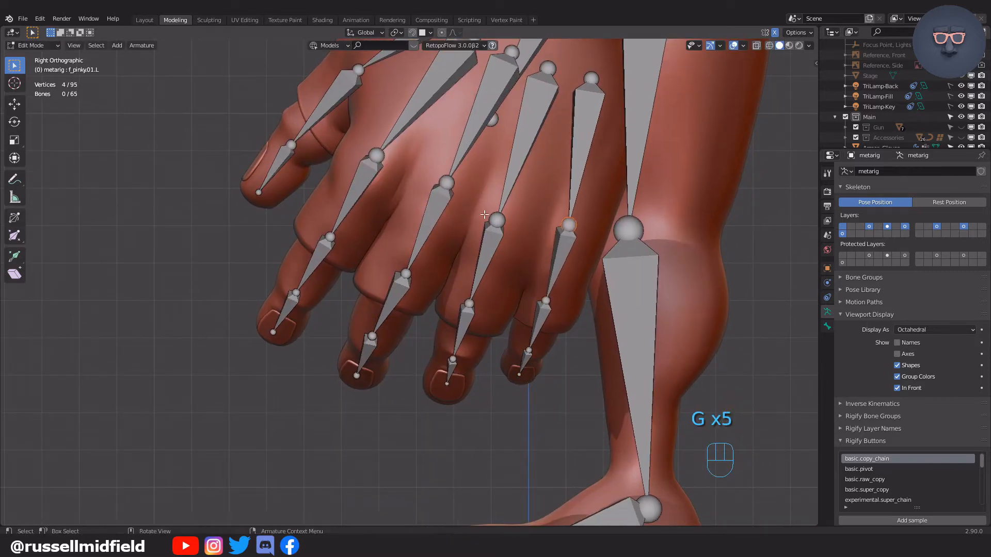
Step: Reposition the left pinky's base knuckle and neighbouring finger joints in the side view to match the mesh
click(531, 252)
key(g)
click(542, 237)
click(499, 328)
key(g)
click(477, 365)
key(g)
key(g)
key(g)
Step: Select the left hand's upper finger joints in the side view and shift them onto the knuckles
drag(467, 273, 495, 300)
key(g)
drag(493, 188, 524, 219)
key(g)
shift+middle_drag(533, 98, 505, 152)
key(g)
Step: Move the remaining left finger joints down to the fingertips in the side view to centre them in the fingers
drag(504, 145, 578, 147)
key(g)
drag(520, 266, 556, 294)
key(g)
drag(505, 343, 535, 373)
key(g)
drag(505, 416, 479, 439)
key(g)
click(487, 429)
Step: Check the hand in the front view and reposition the selected left finger joint there
scroll(517, 407, down, 2)
middle_drag(518, 406, 421, 403)
key(KP_1)
key(g)
key(g)
key(g)
click(531, 392)
Step: Hide the left index, middle and pinky finger bones so that only the ring finger's bones stay in view
middle_drag(531, 392, 403, 438)
drag(287, 276, 321, 383)
key(h)
key(h)
key(h)
click(349, 336)
key(h)
key(h)
key(h)
click(467, 305)
key(h)
key(h)
Step: Move the left ring finger's lower joints in the front view to fit inside the finger
key(KP_1)
scroll(444, 374, up, 3)
drag(403, 403, 454, 448)
key(g)
click(453, 448)
middle_drag(453, 448, 438, 428)
key(KP_1)
click(464, 376)
key(g)
key(g)
click(469, 376)
Step: Shift the left ring finger's upper joints along the X axis in the front view
click(506, 296)
key(g)
key(x)
click(551, 318)
drag(529, 178, 585, 225)
key(g)
key(x)
click(619, 245)
Step: Reposition the selected ring finger joint from an angled view and unhide all bones
middle_drag(619, 247, 460, 320)
key(g)
click(362, 276)
key(alt+h)
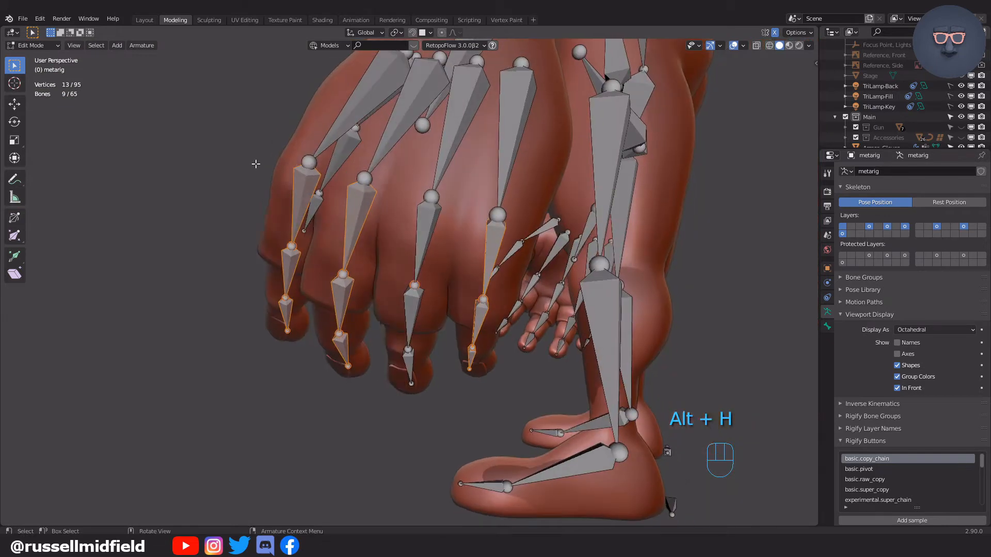
Step: Shift two left finger joints along the X axis in the back view to align them with the fingers
key(ctrl+KP_1)
scroll(459, 342, up, 5)
drag(365, 384, 396, 409)
key(g)
key(x)
click(424, 410)
drag(336, 358, 365, 383)
key(g)
key(x)
click(387, 383)
Step: Check the finger bones from the side and back, unhide all bones, clear the selection and save the file
drag(401, 390, 434, 411)
middle_drag(338, 252, 398, 266)
key(KP_3)
key(ctrl+KP_1)
key(alt+h)
click(528, 297)
middle_drag(528, 292, 613, 325)
scroll(613, 325, down, 6)
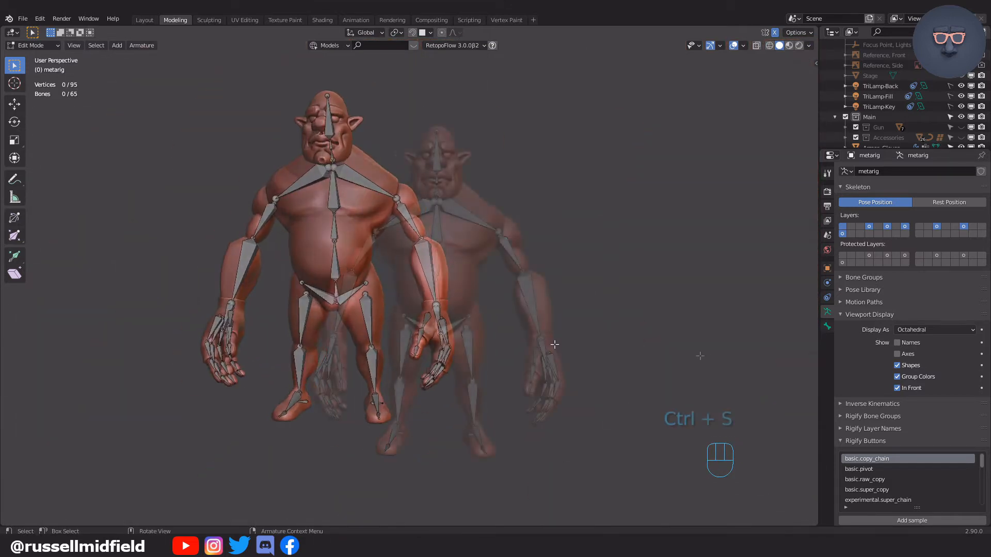
Step: Switch the metarig to Object Mode and apply all its transforms
middle_drag(699, 356, 602, 367)
key(KP_1)
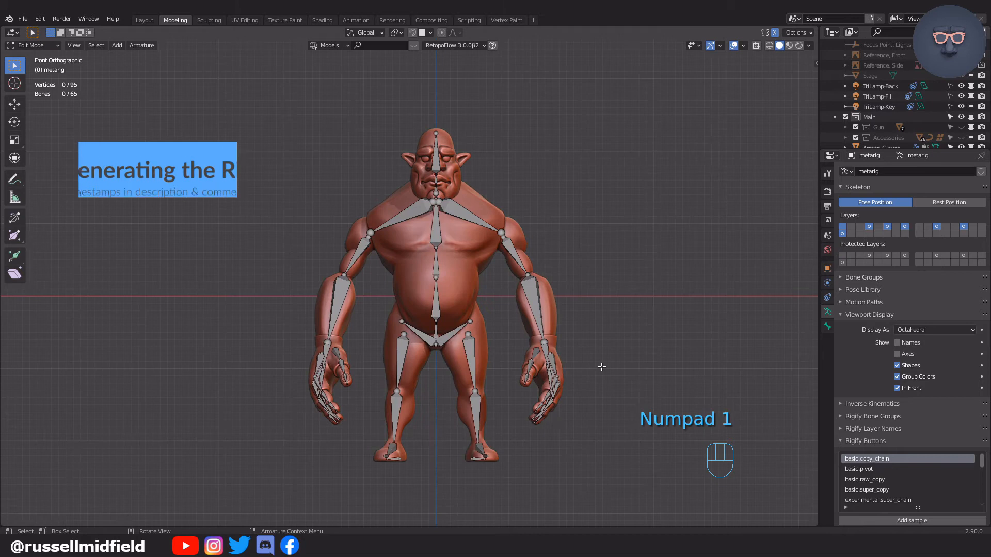
scroll(602, 367, up, 4)
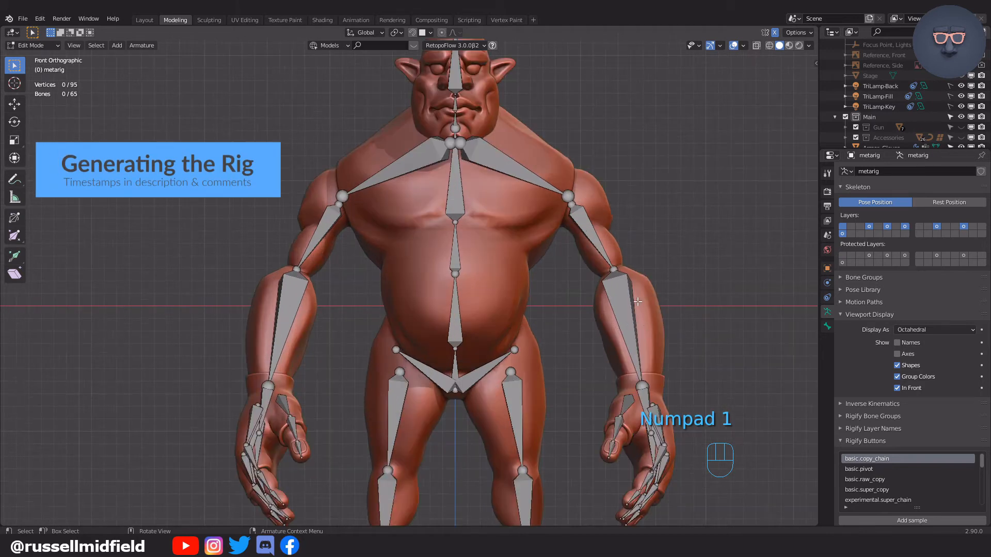
scroll(633, 301, down, 5)
key(ctrl+Tab)
scroll(560, 296, up, 5)
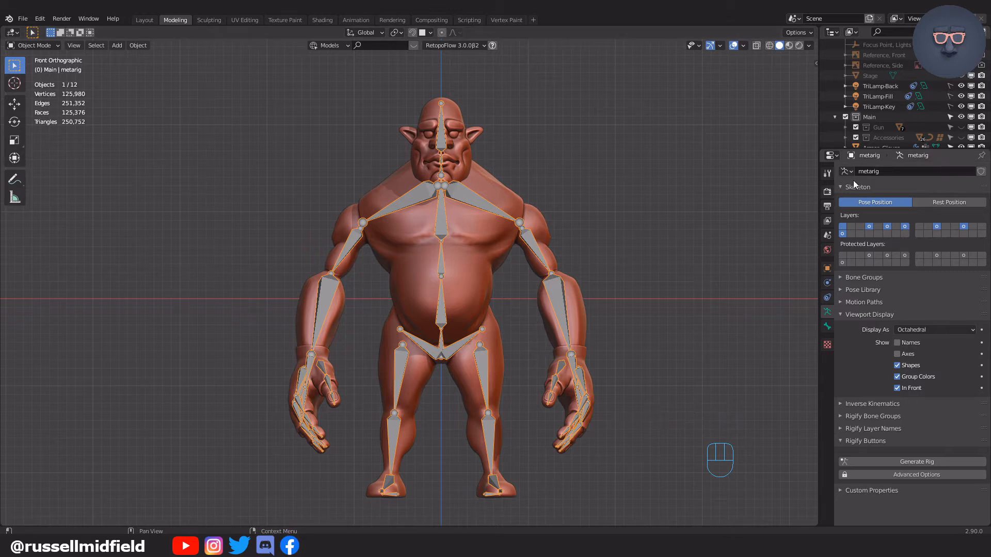
click(829, 270)
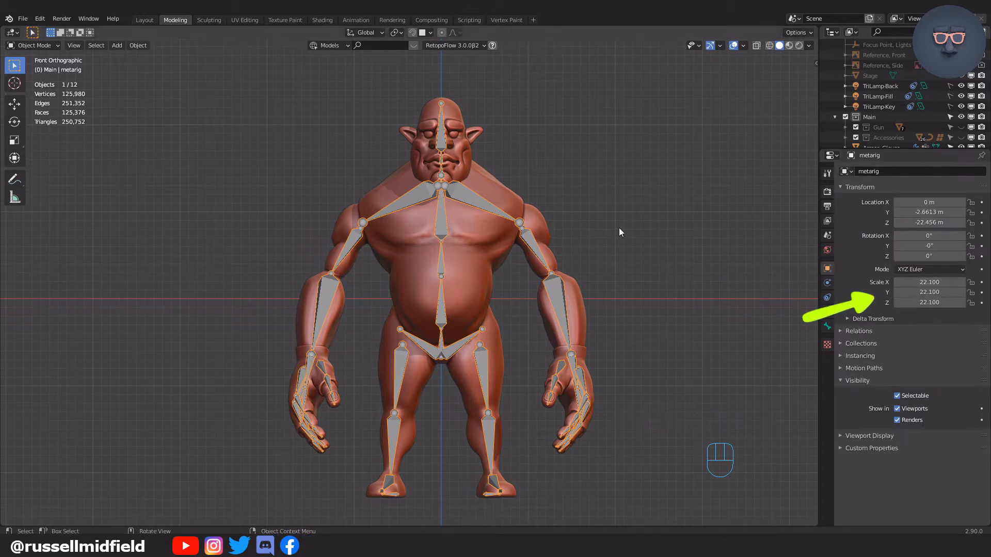
key(ctrl+a)
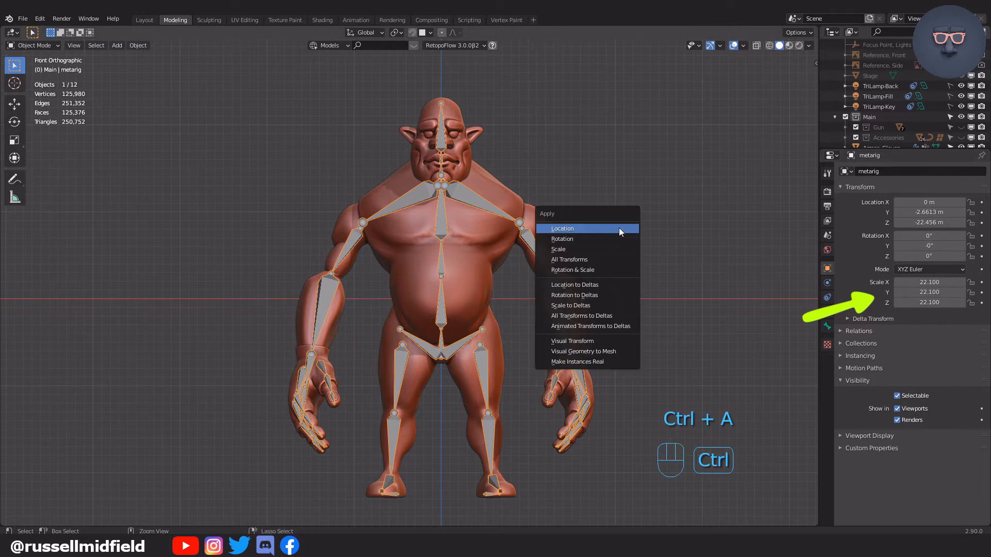
click(619, 261)
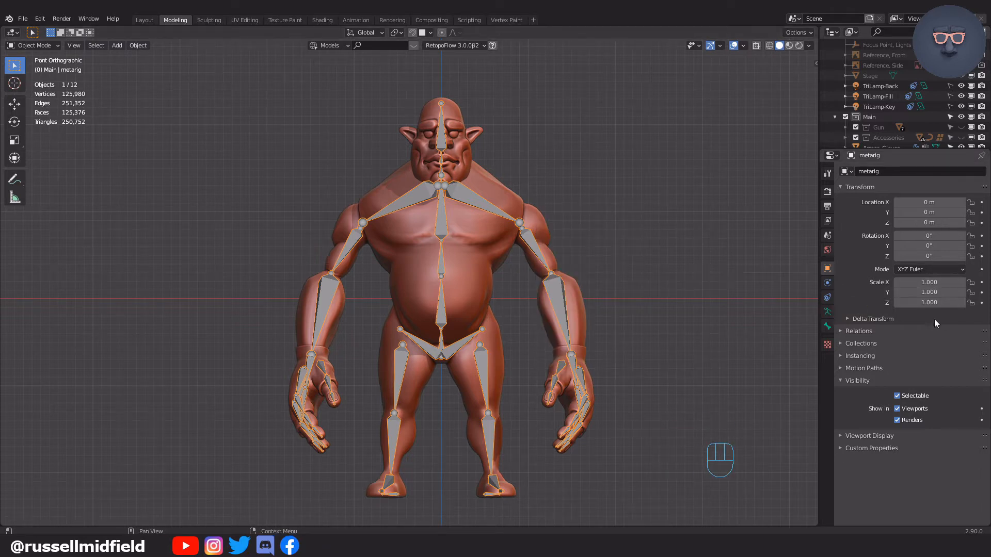
Step: Apply all transforms to the body mesh and the head mesh
click(483, 273)
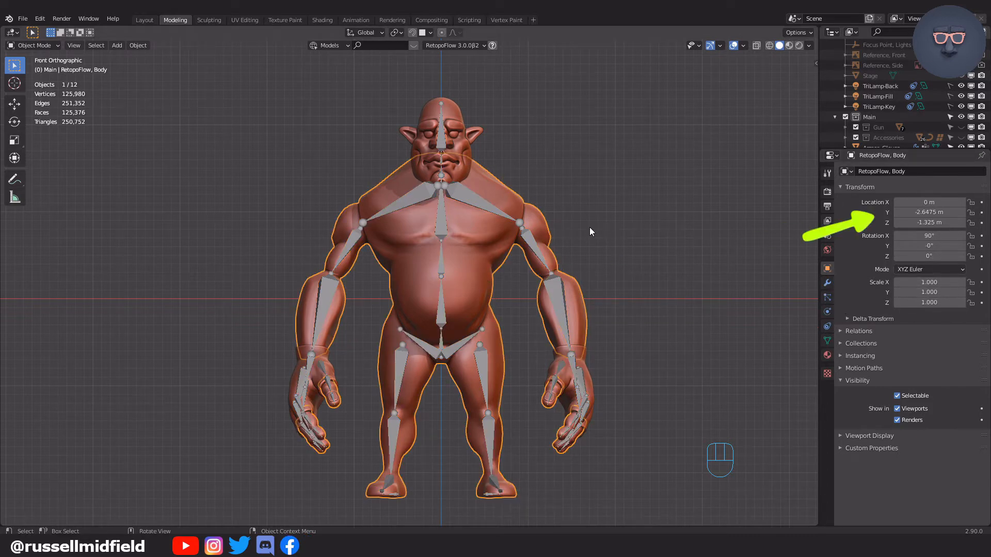
key(ctrl+a)
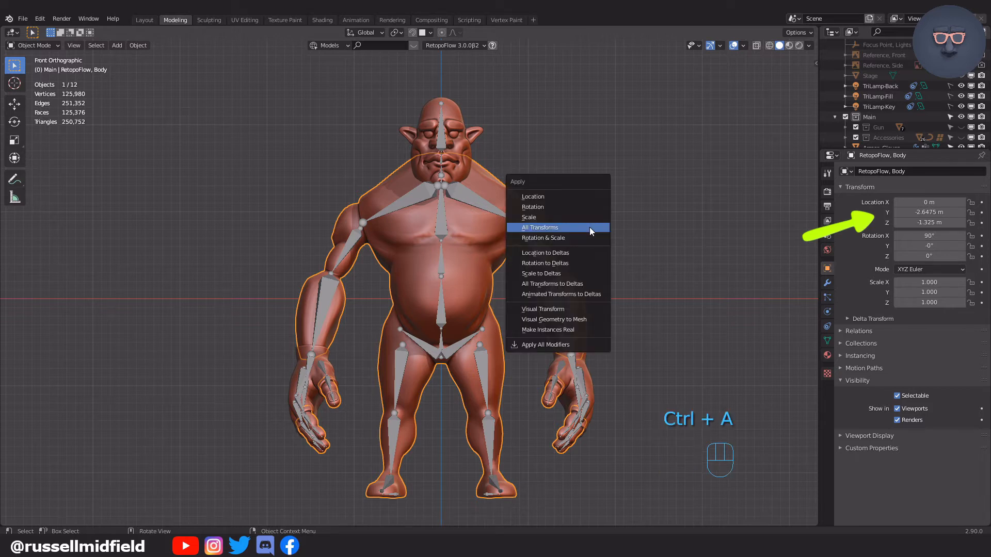
click(590, 228)
click(463, 147)
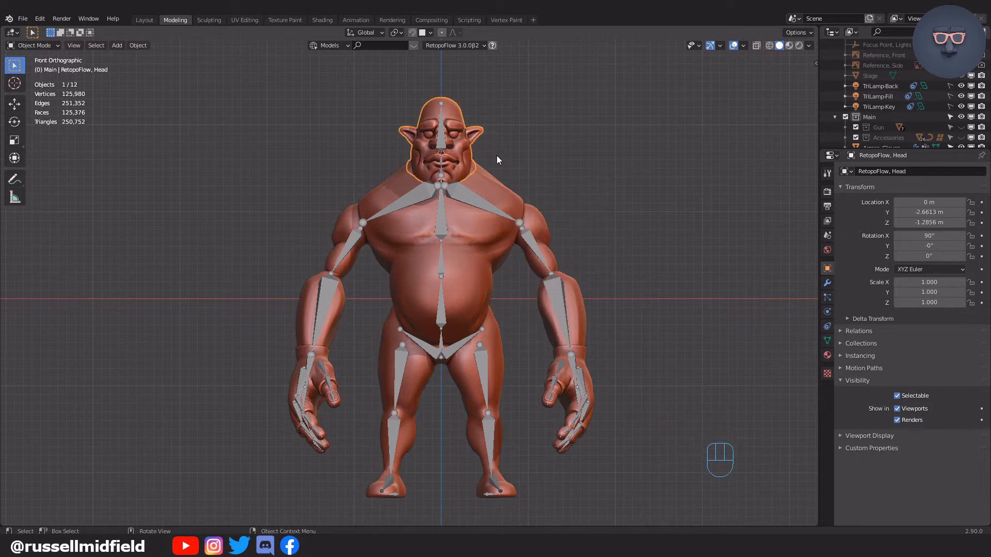
key(ctrl+a)
click(503, 162)
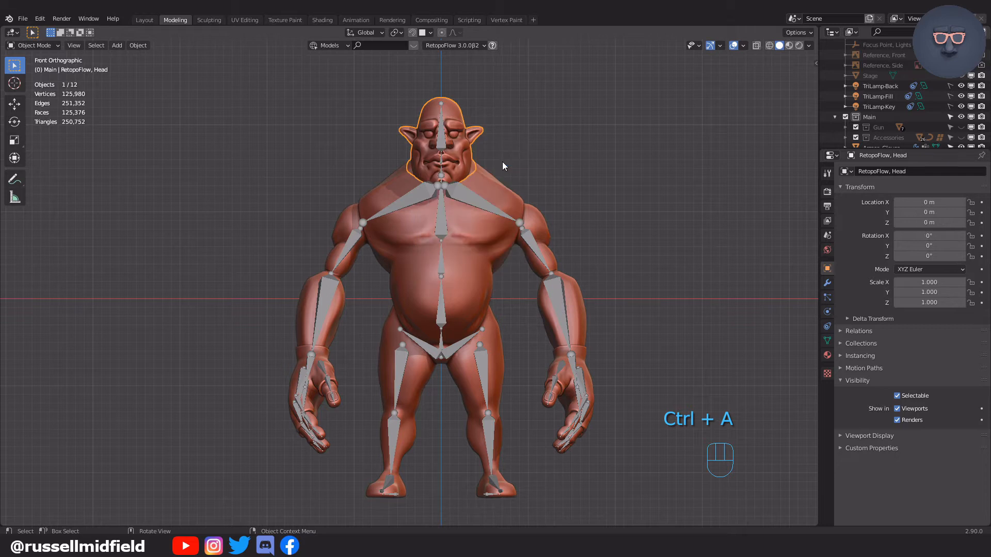
Step: Apply all transforms to the gloves mesh and clear the selection
click(586, 367)
key(ctrl+a)
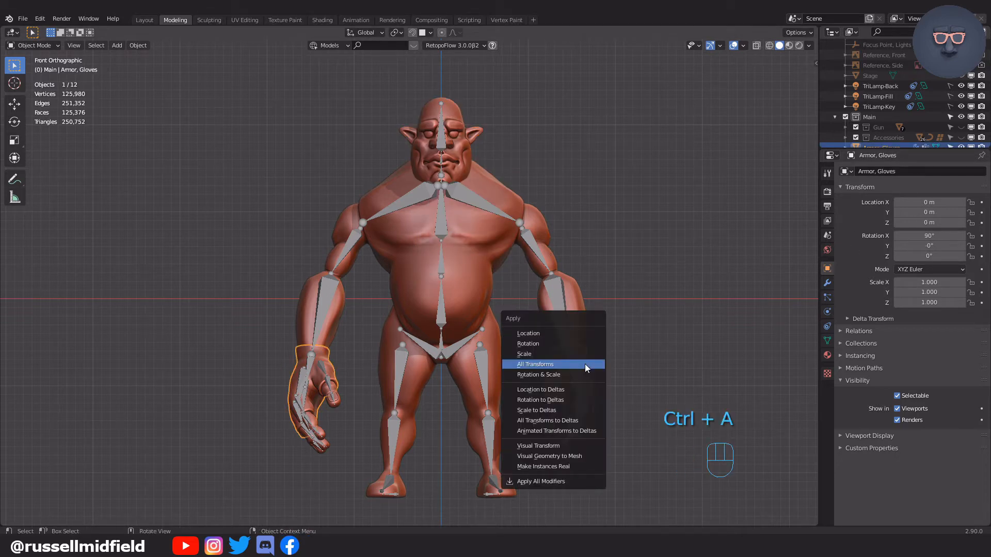
click(584, 364)
click(551, 406)
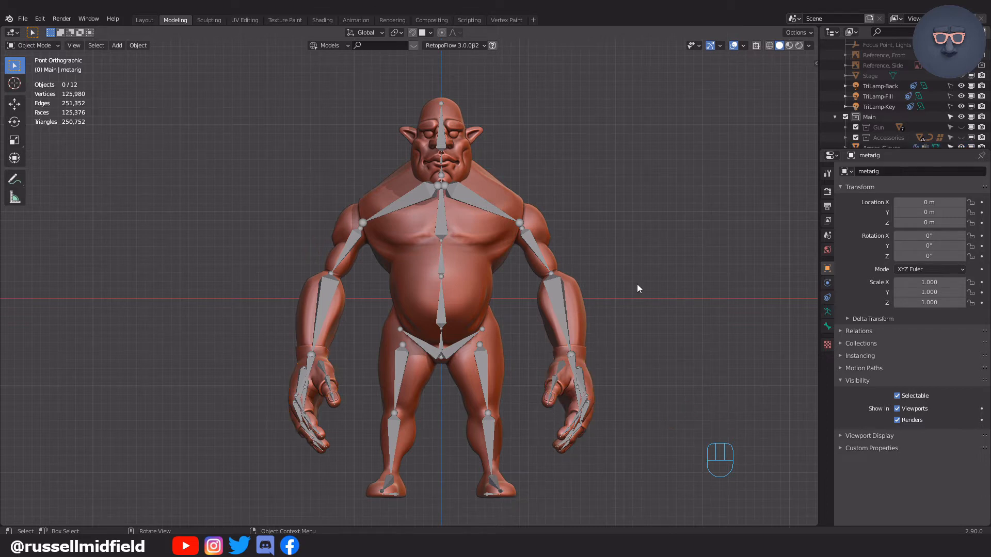
Step: Generate the Rigify rig from the metarig
click(490, 209)
click(827, 312)
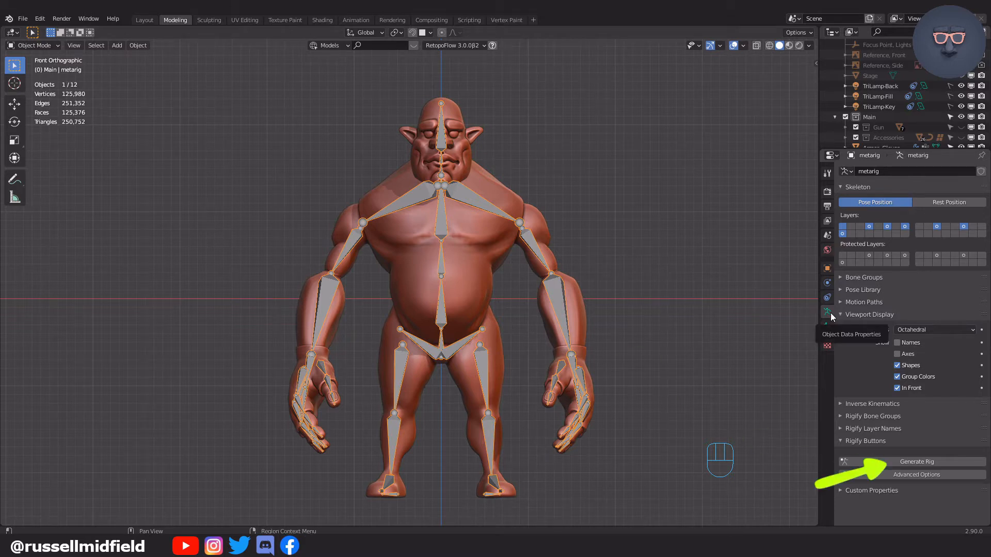
click(930, 465)
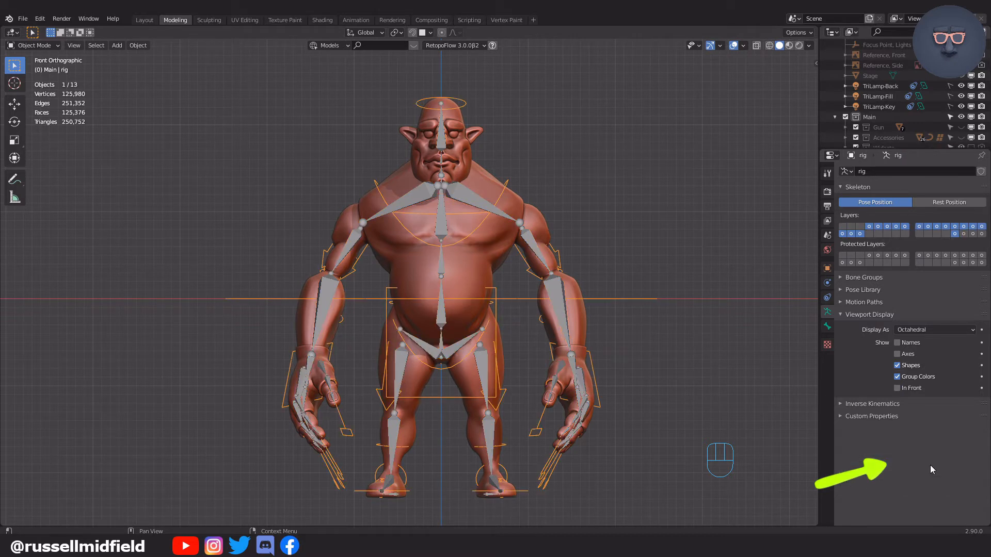
Step: Enlarge the scene's object list and hide the metarig and all the fingernail objects in the viewport
middle_drag(701, 363, 608, 352)
scroll(603, 349, up, 4)
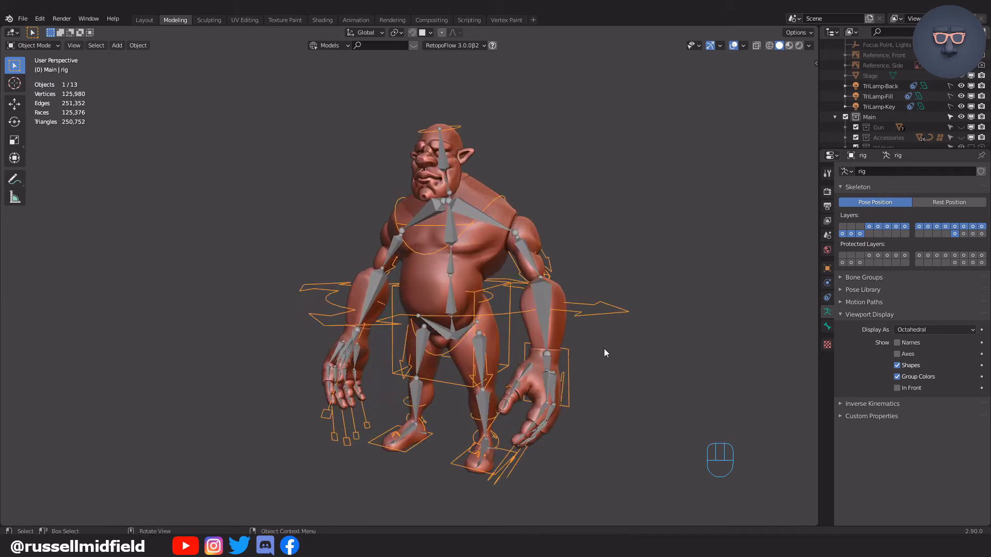
drag(900, 150, 902, 396)
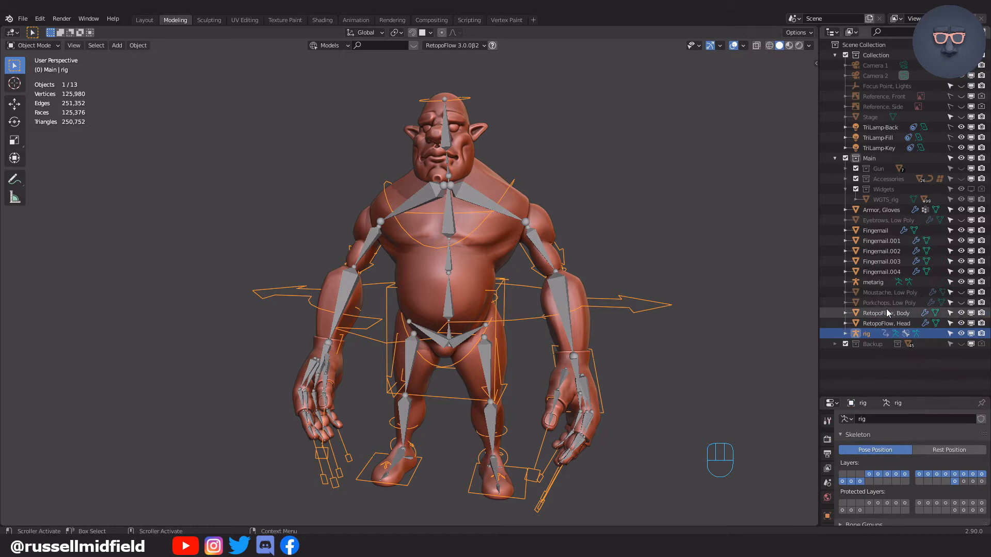
drag(961, 282, 960, 231)
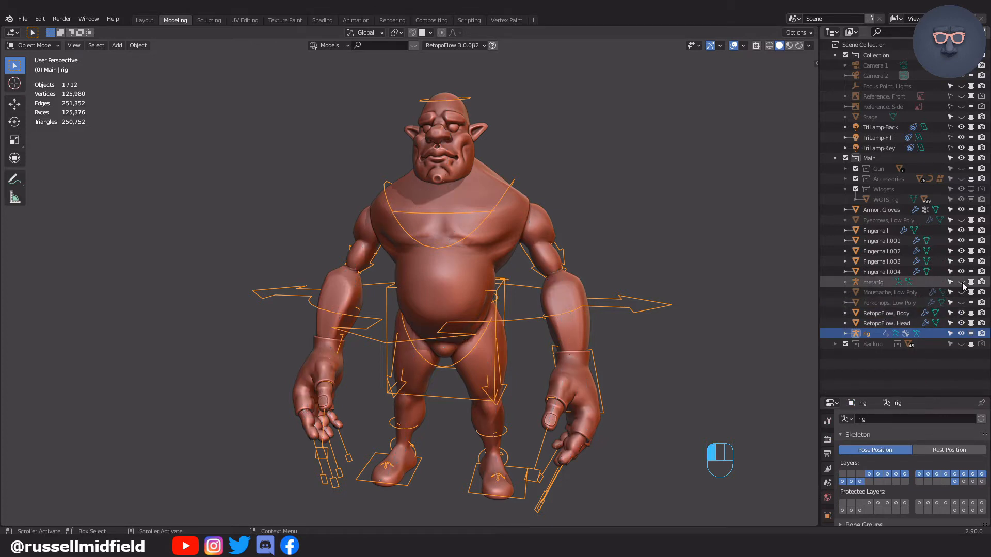
Step: Select the body, head and gloves meshes together
middle_drag(729, 341, 678, 355)
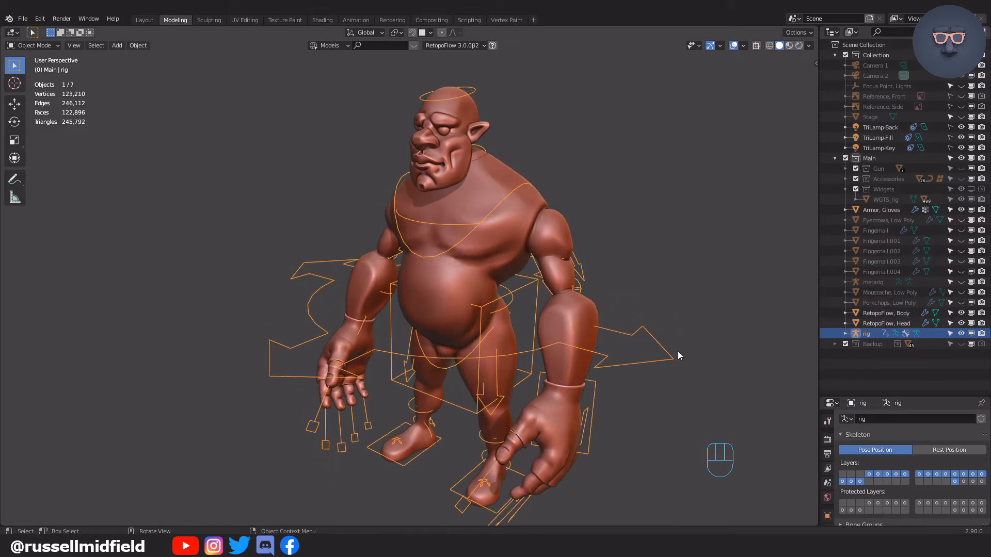
click(500, 187)
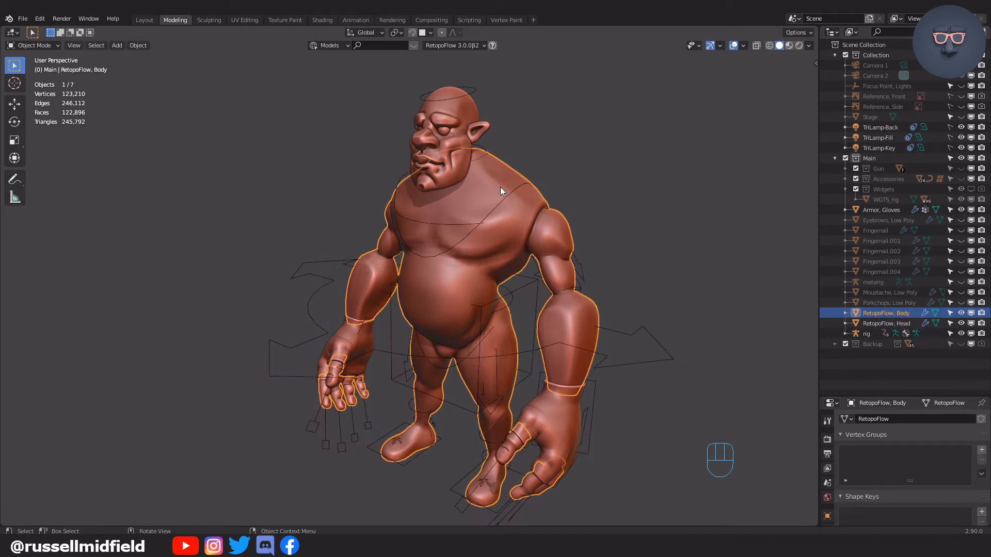
shift+click(466, 113)
shift+click(558, 404)
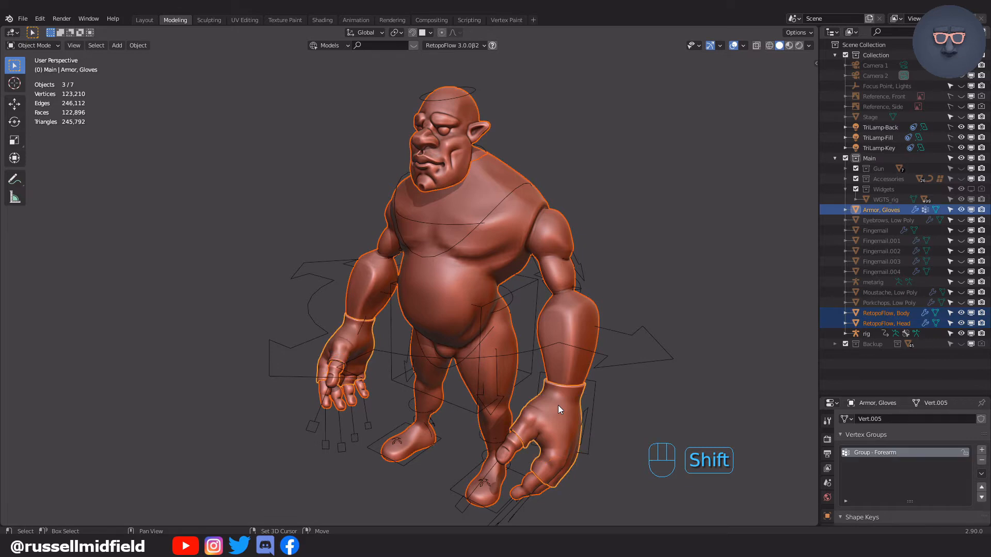
Step: Test-move the selected body, head and gloves meshes away from the rig, and undo the move
key(g)
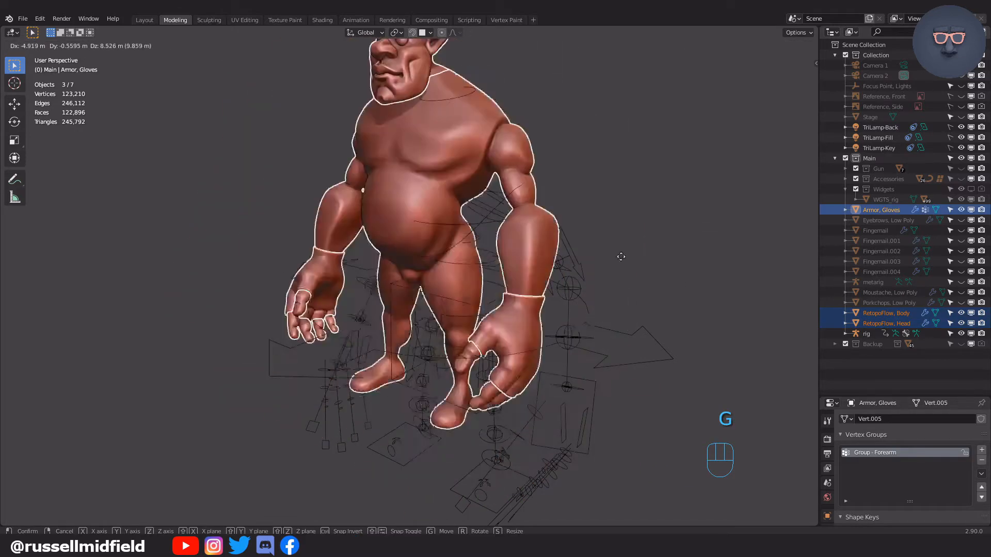
click(666, 278)
key(ctrl+z)
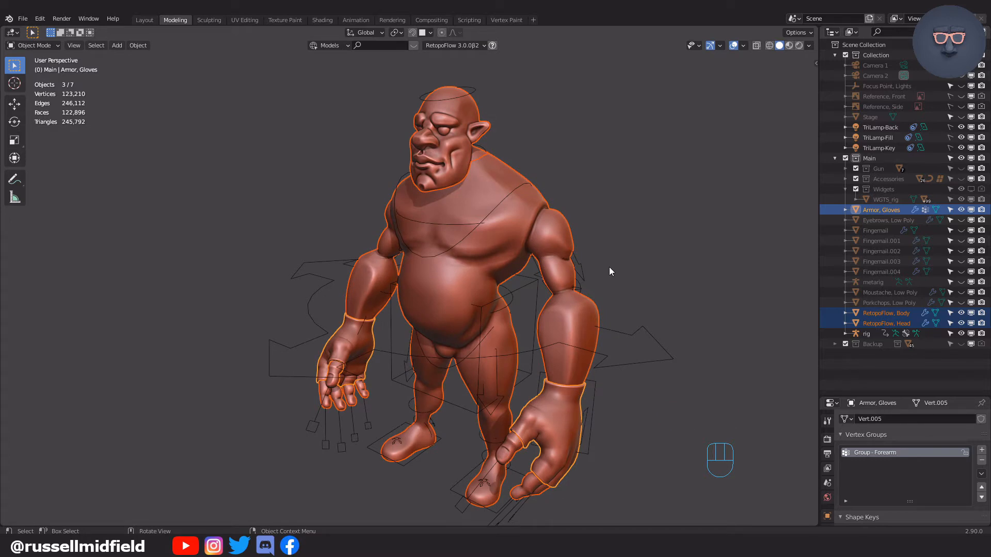
Step: Add the generated rig to the selection and parent the meshes to it with automatic weights
shift+click(528, 285)
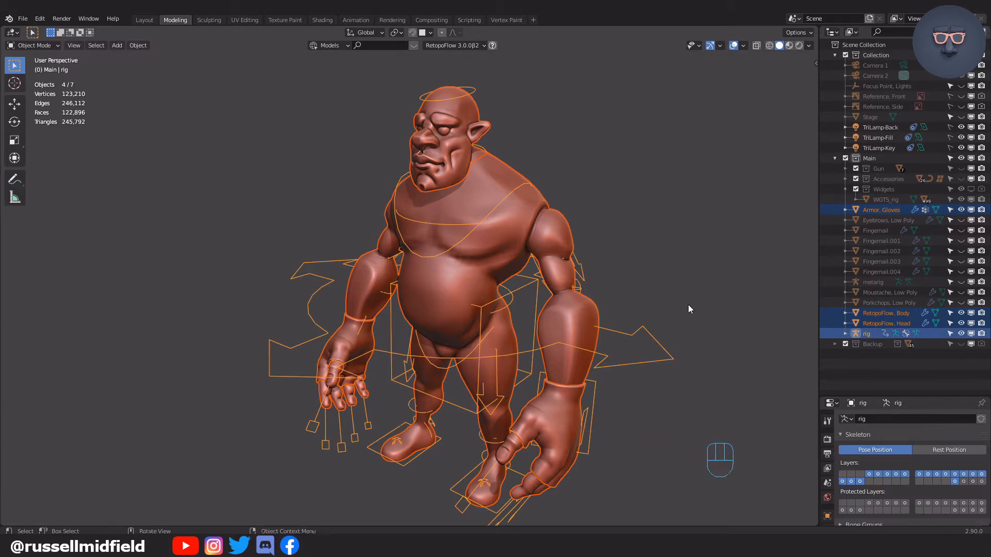
key(ctrl+p)
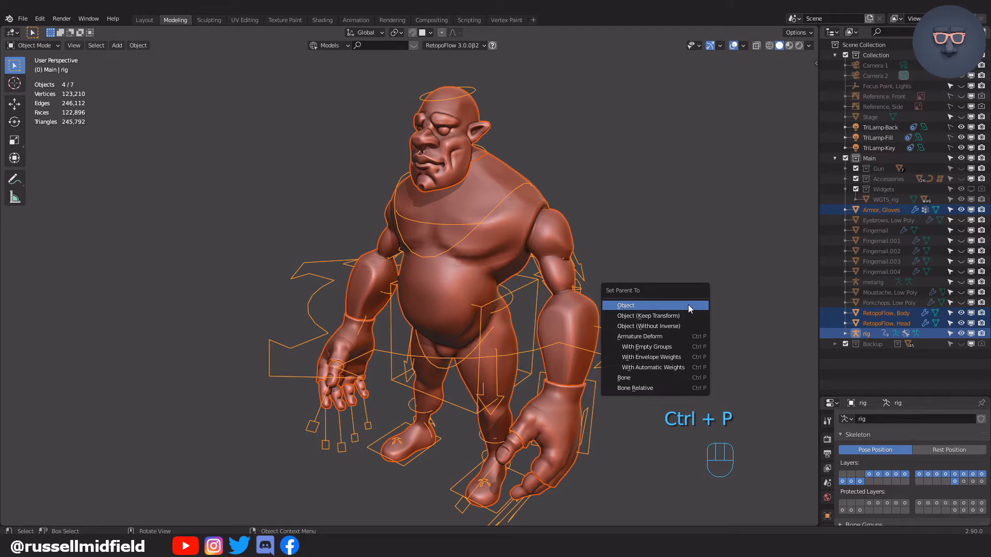
click(685, 369)
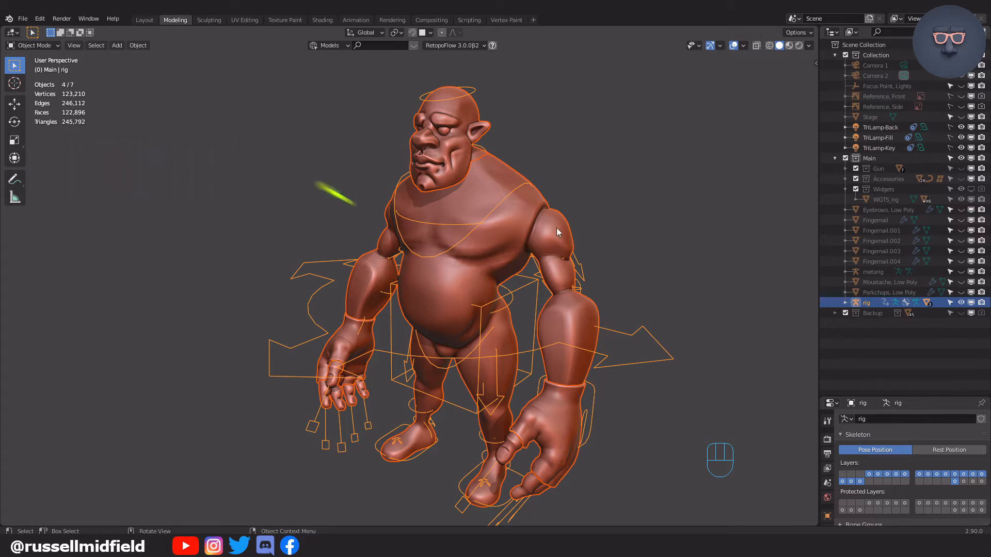
Step: Switch the rig to Pose Mode and enlarge the properties area to show the armature settings
click(51, 46)
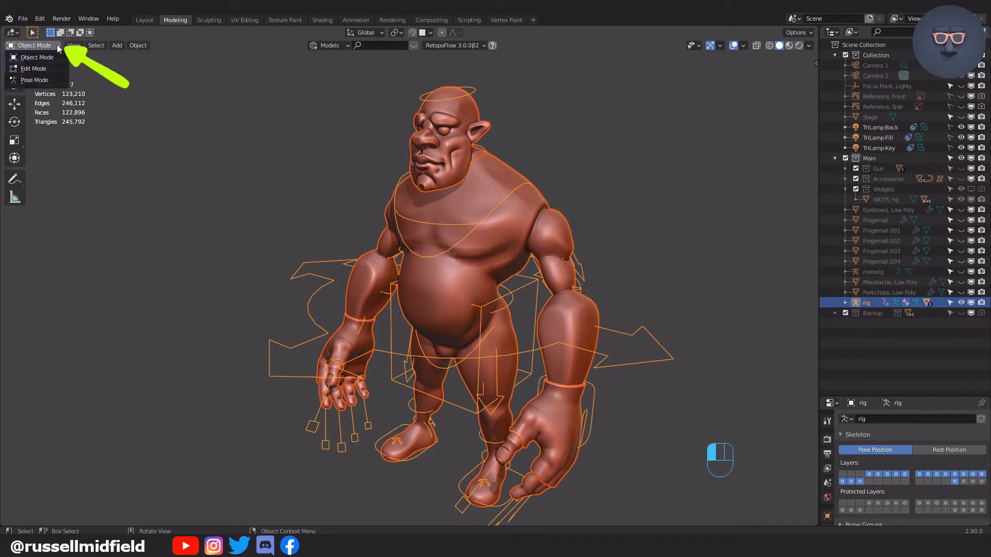
click(56, 81)
mouse_move(629, 255)
middle_down()
mouse_move(614, 254)
mouse_move(664, 248)
mouse_move(625, 245)
middle_up()
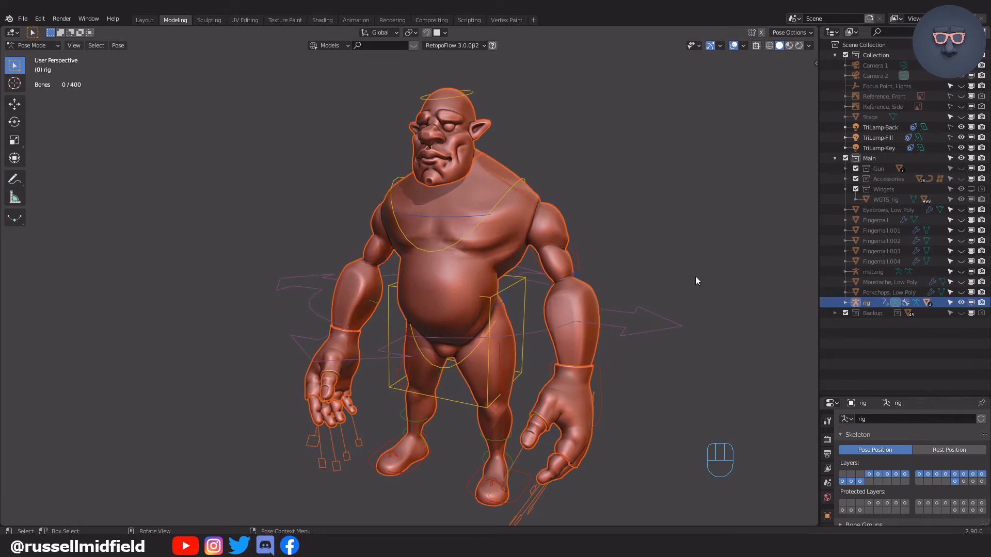
drag(896, 397, 910, 226)
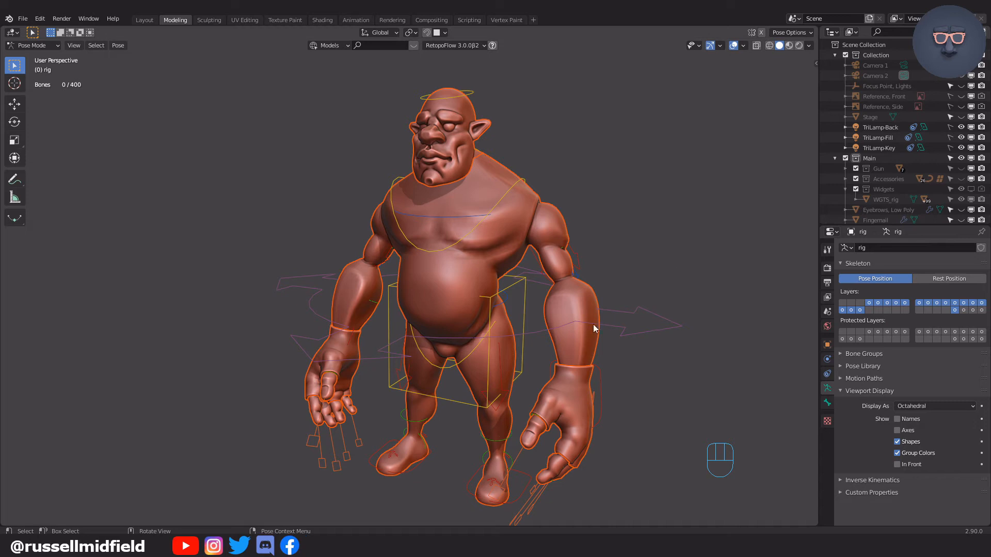
Step: Test the deformation by moving the rig's torso control, and undo the move
click(513, 282)
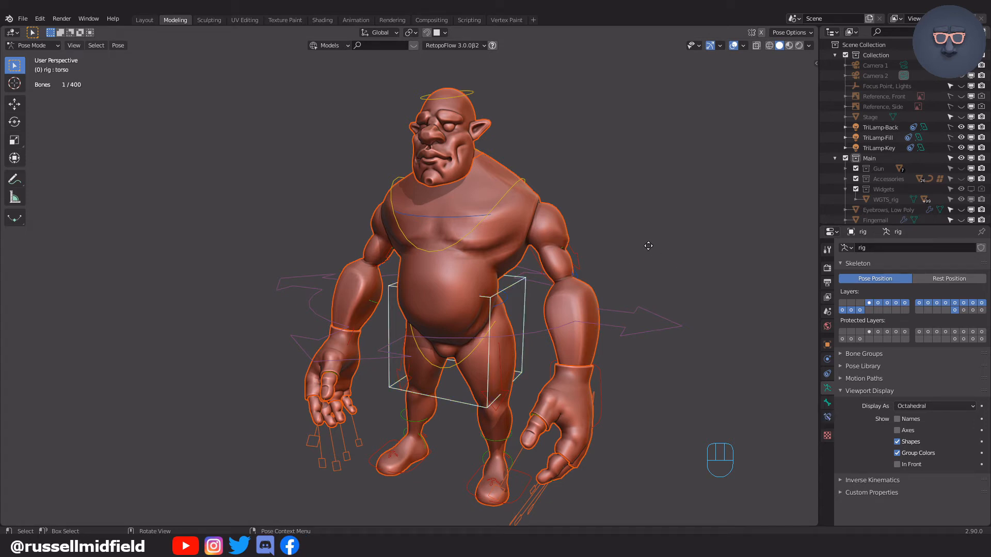
key(g)
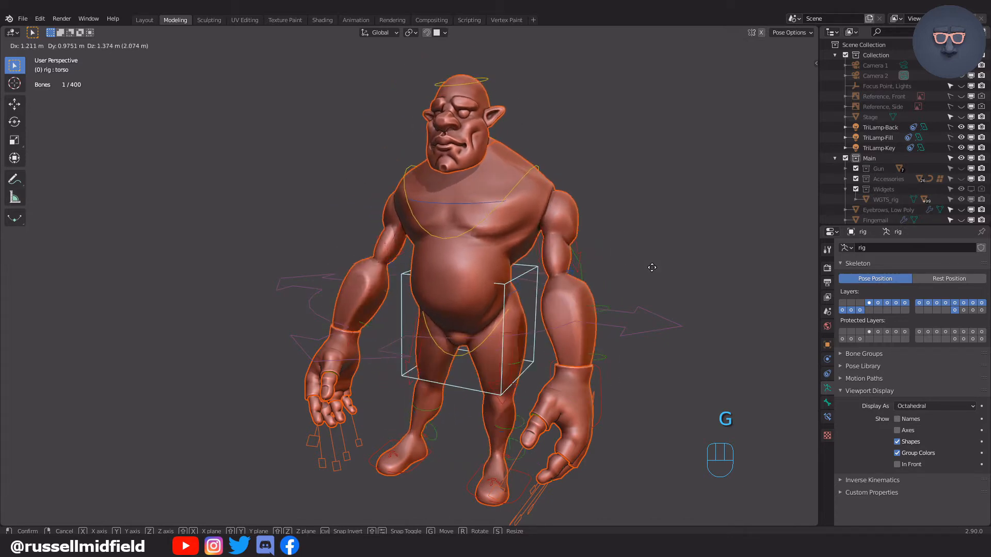
click(661, 260)
key(ctrl+z)
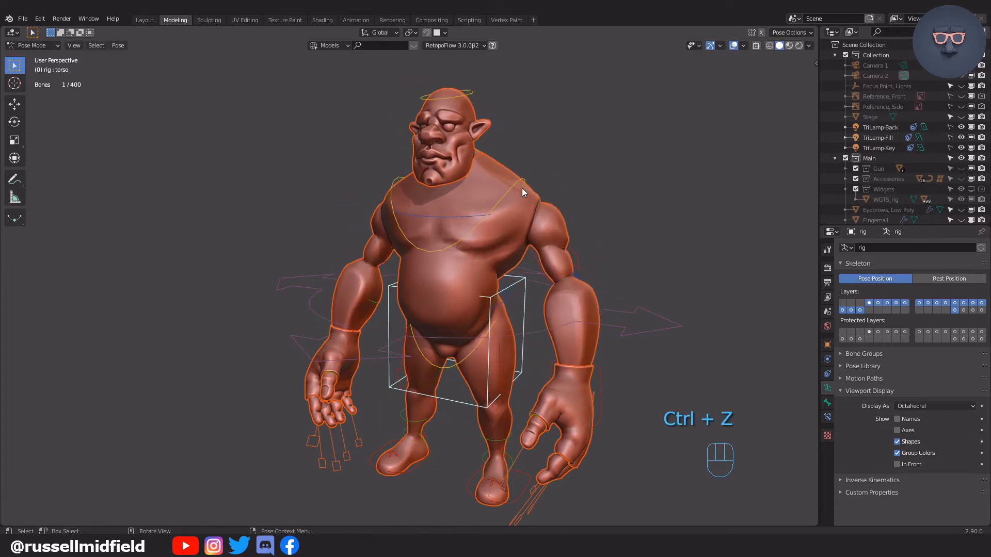
Step: Test the chest control by rotating it around the Z axis, and undo the rotation
click(512, 185)
key(r)
key(z)
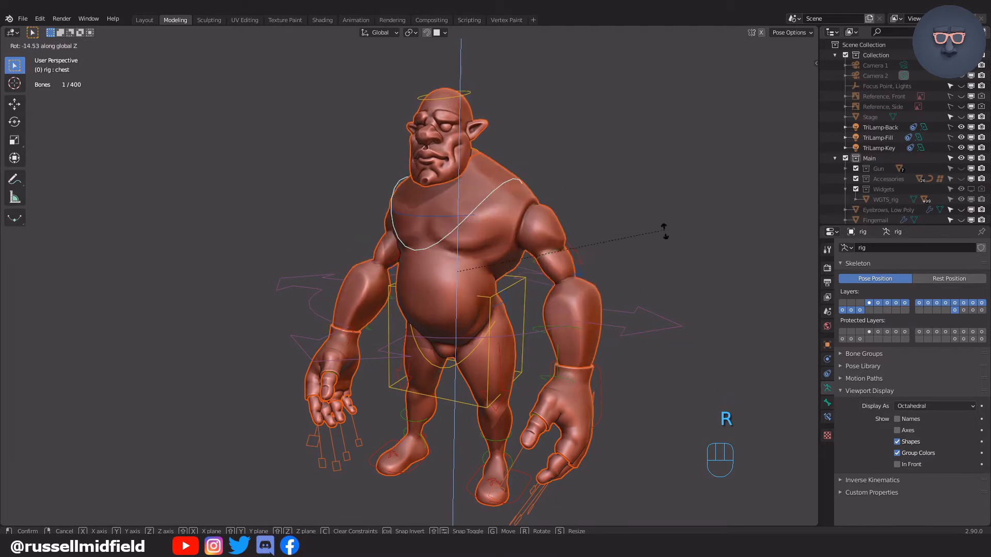
click(664, 231)
key(ctrl+z)
Step: Select the left hand's IK control and move it to bend the left arm into a new position
shift+middle_drag(688, 369, 687, 302)
middle_drag(686, 303, 626, 321)
click(579, 334)
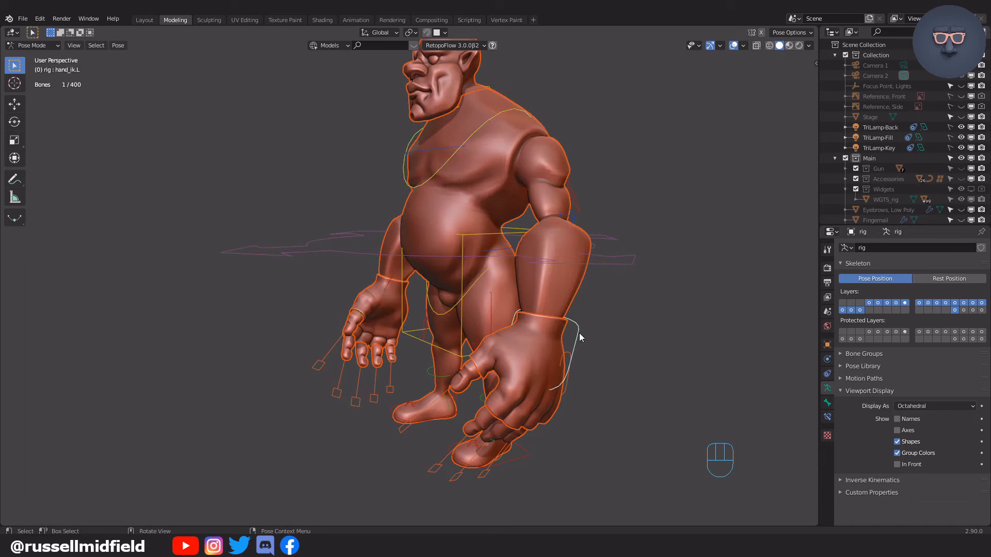
key(g)
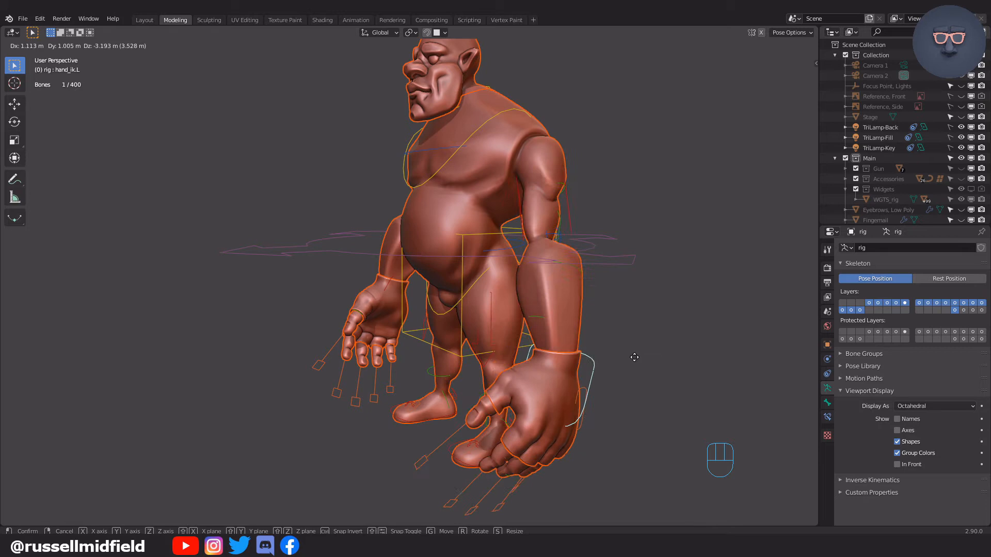
click(621, 284)
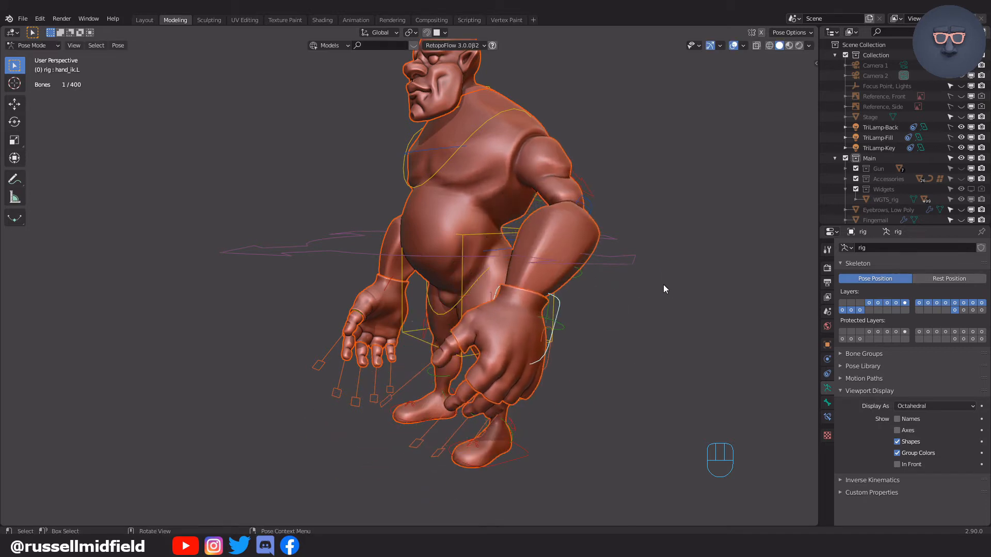
Step: Test how the left arm stretches by moving its hand IK control away from the body, and undo the move
middle_drag(639, 281, 633, 282)
key(g)
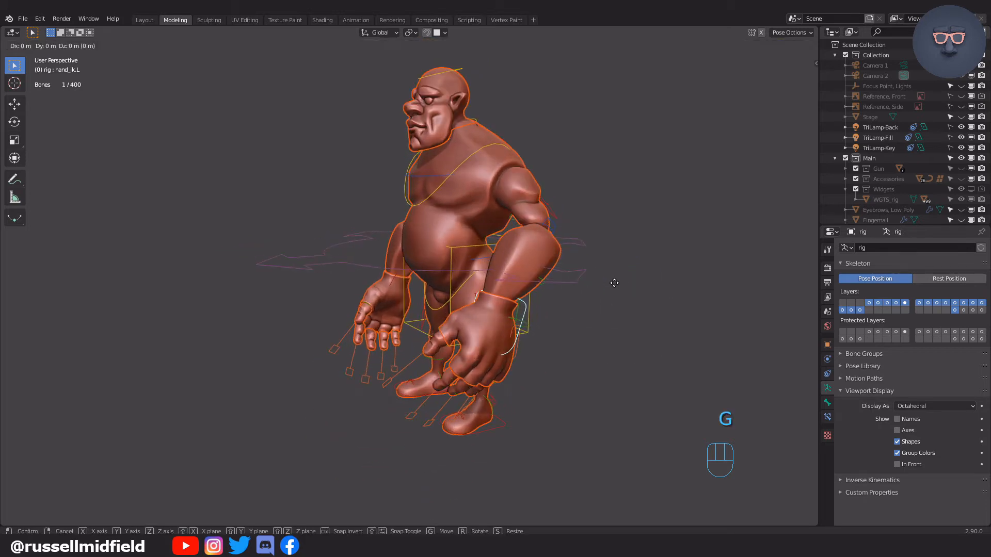
click(443, 319)
key(ctrl+z)
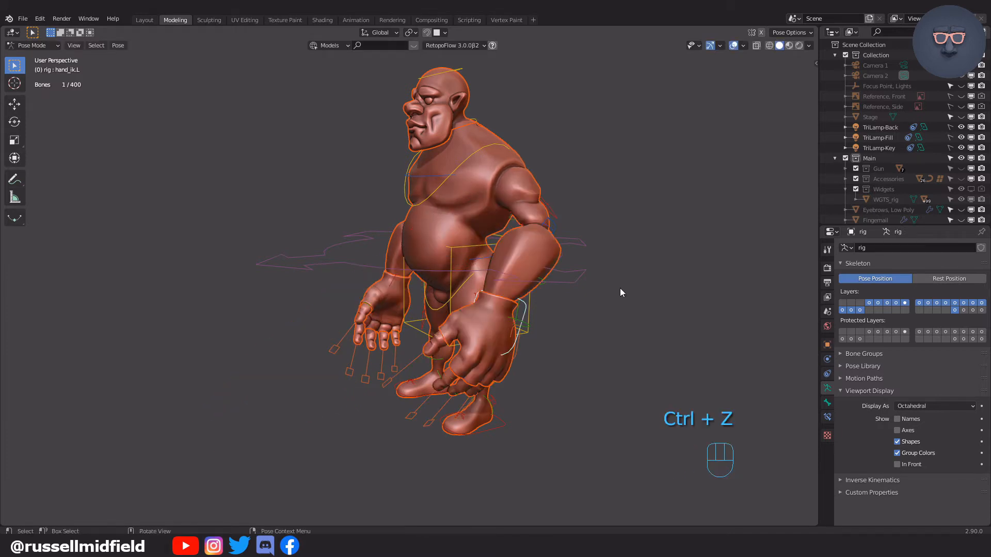
Step: Show the selected left hand control's rig properties and set its IK Stretch to 0
key(n)
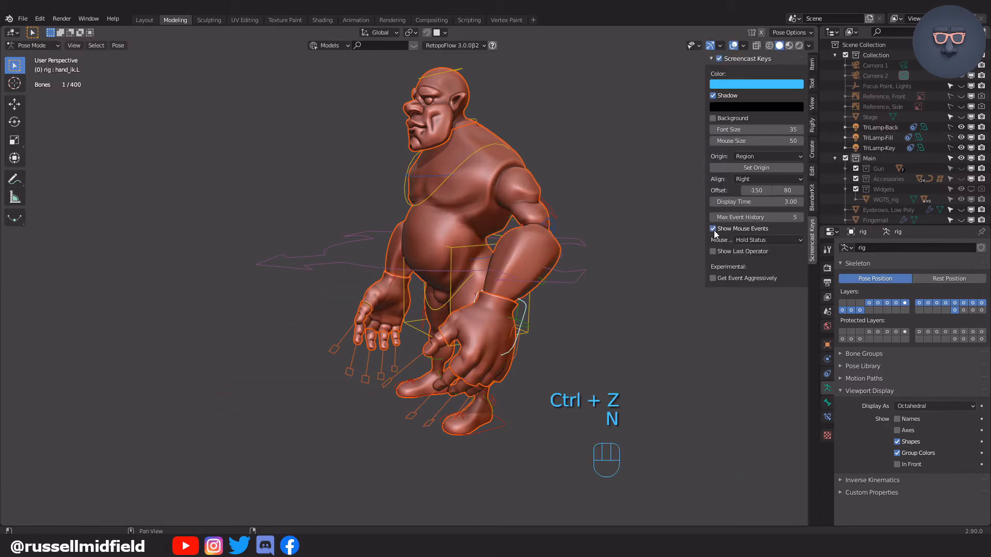
click(812, 65)
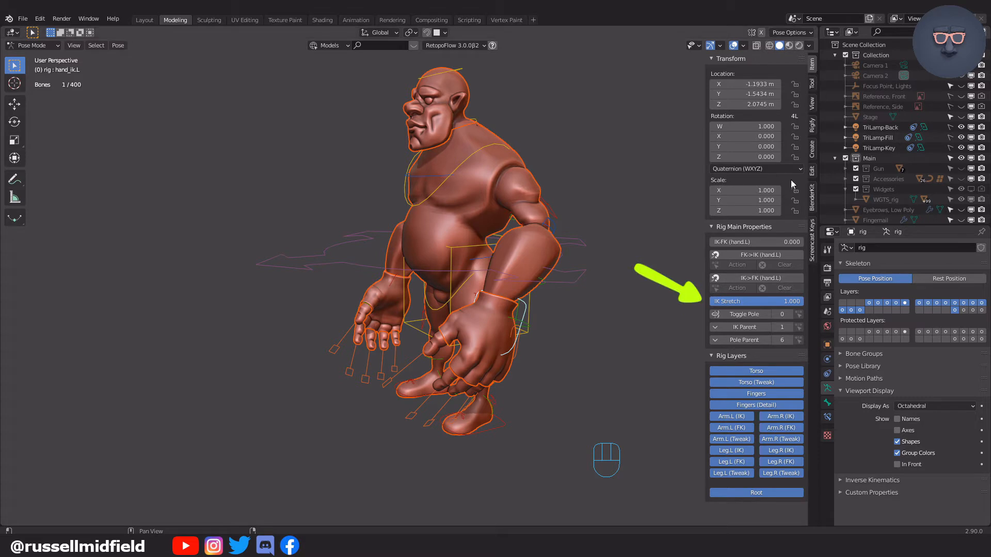
click(734, 302)
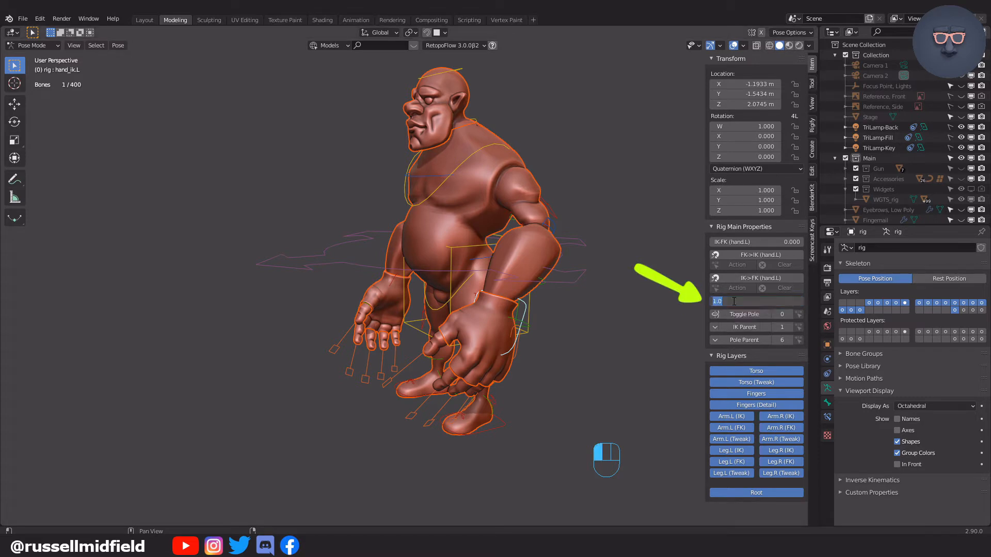
key(Return)
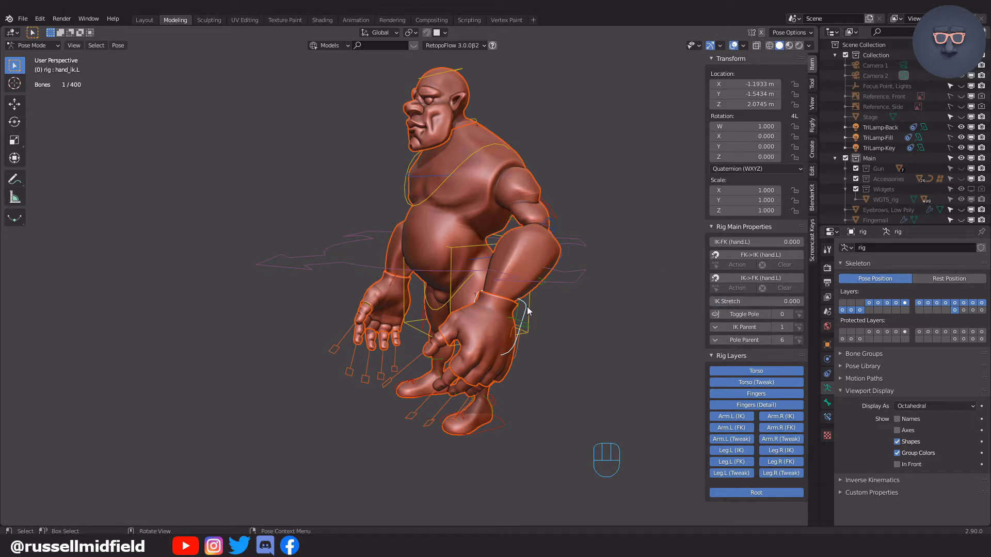
Step: Test the left arm without IK stretching by moving its hand control around the body, and undo the move
key(g)
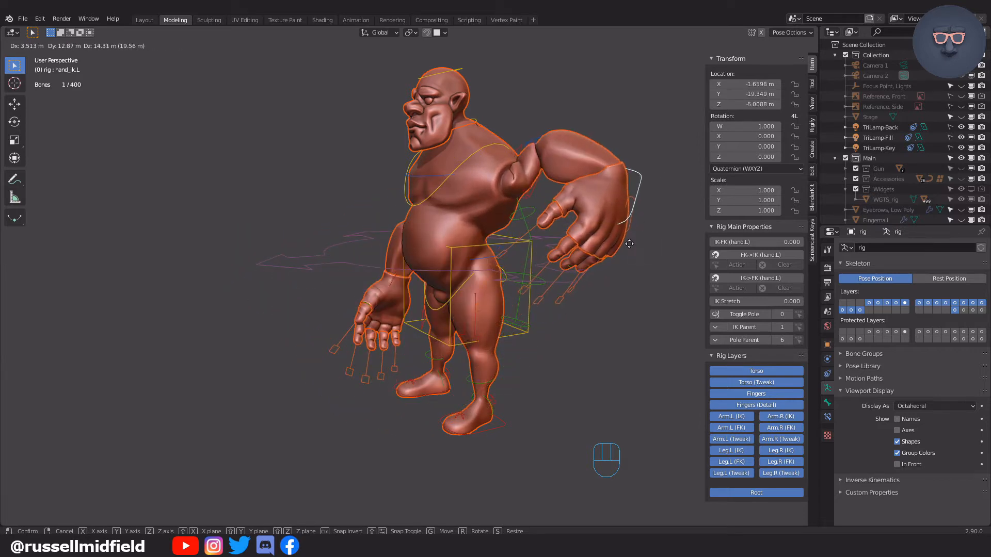
click(344, 314)
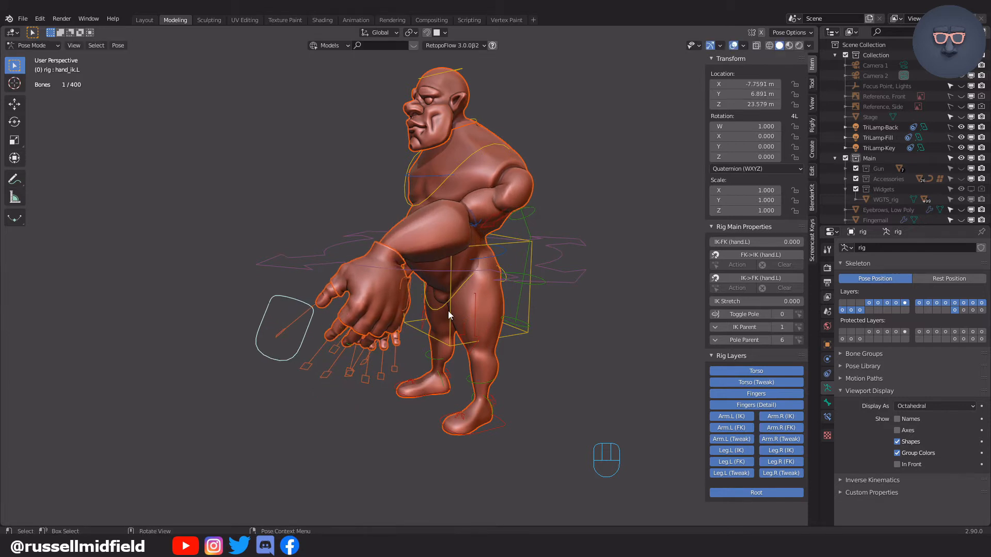
key(ctrl+z)
Step: Test how the left leg stretches by moving the left foot's IK control far forward, and undo the move
click(491, 426)
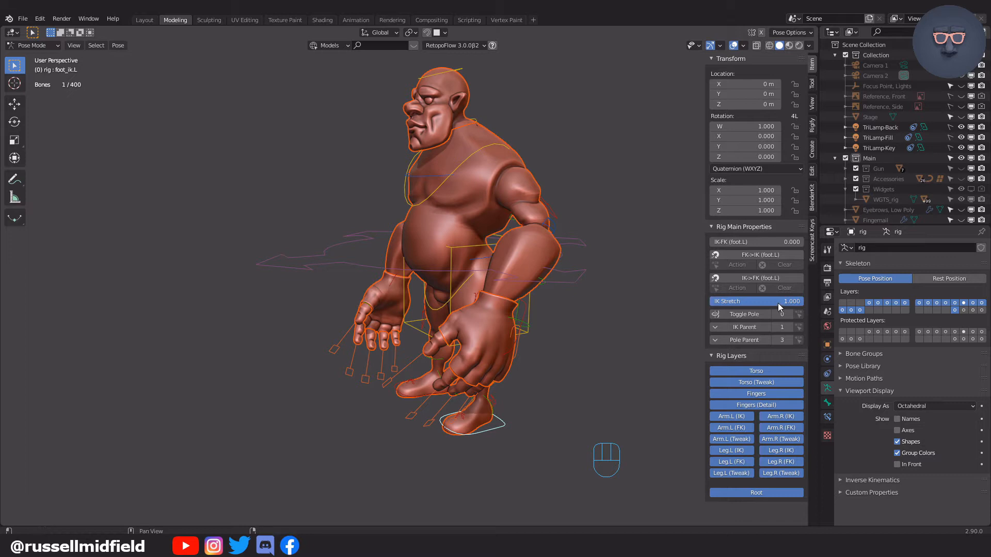
click(524, 314)
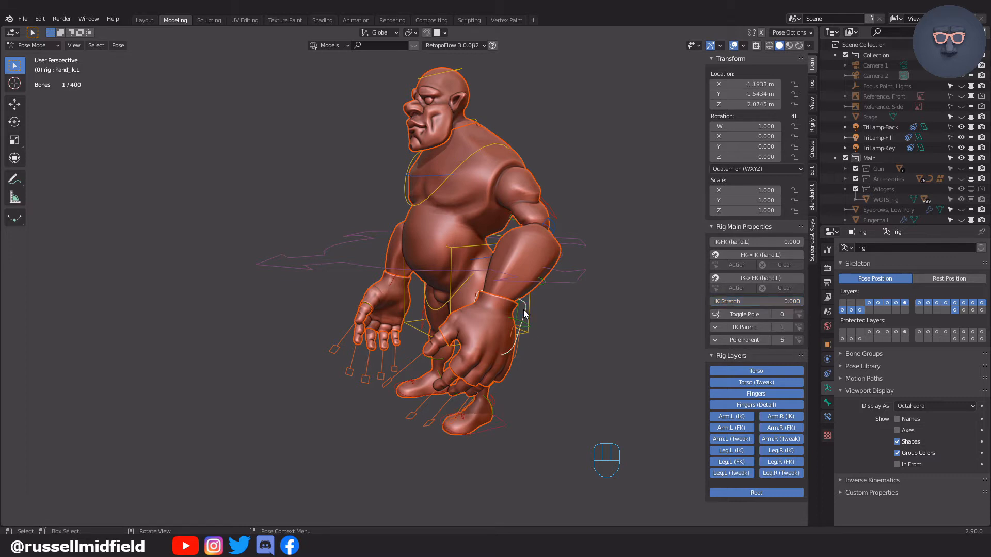
click(504, 426)
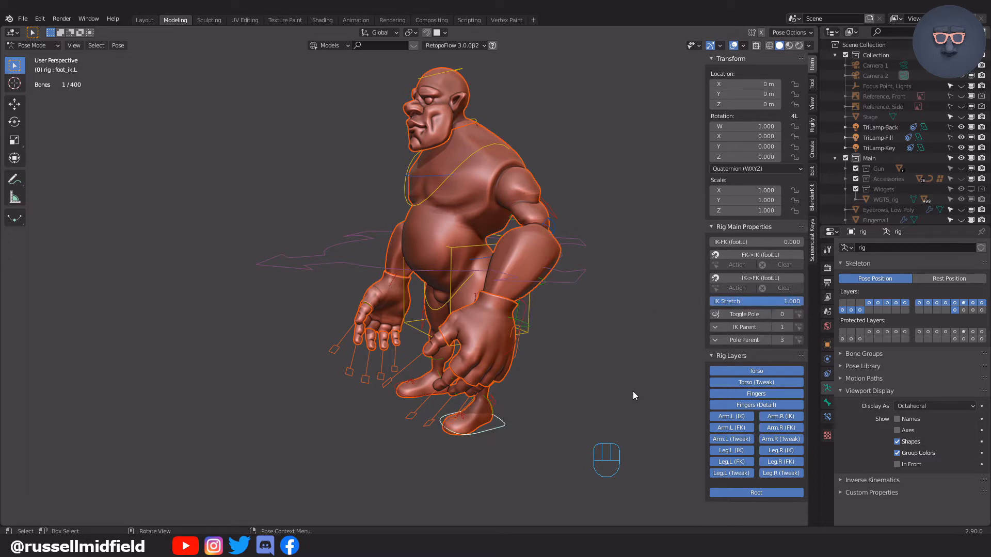
key(g)
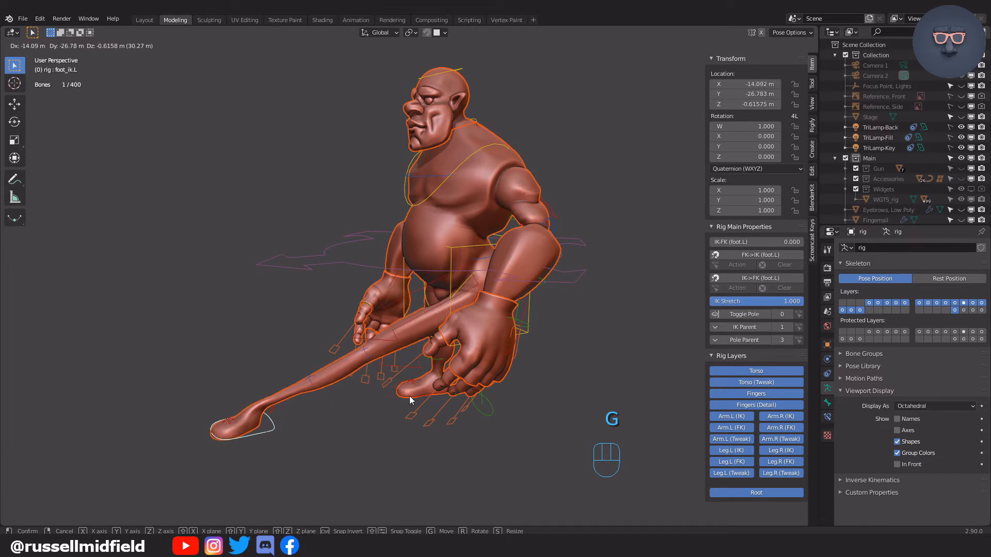
click(409, 396)
key(ctrl+z)
Step: Set the left foot control's IK Stretch to 0, test it by moving the foot, and undo the move
click(772, 301)
key(g)
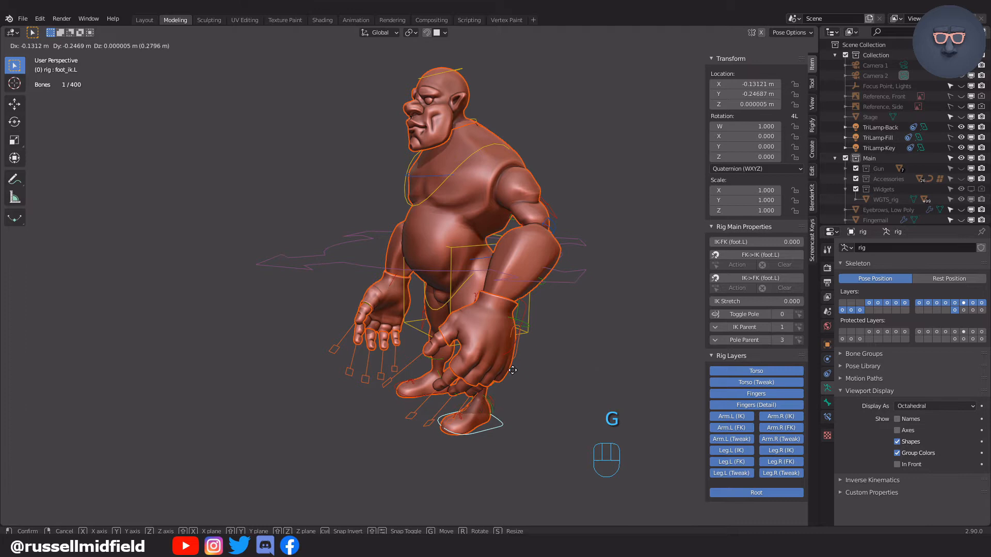
click(423, 384)
key(ctrl+z)
Step: Select the right foot's IK control and turn off its IK Stretch
middle_drag(426, 393, 501, 397)
scroll(382, 467, up, 5)
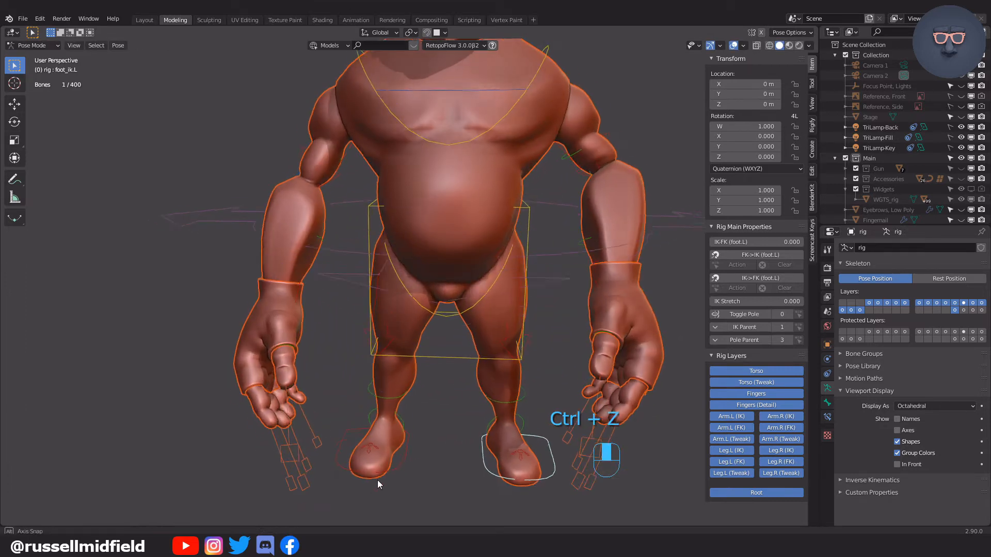
middle_drag(378, 484, 398, 460)
click(398, 459)
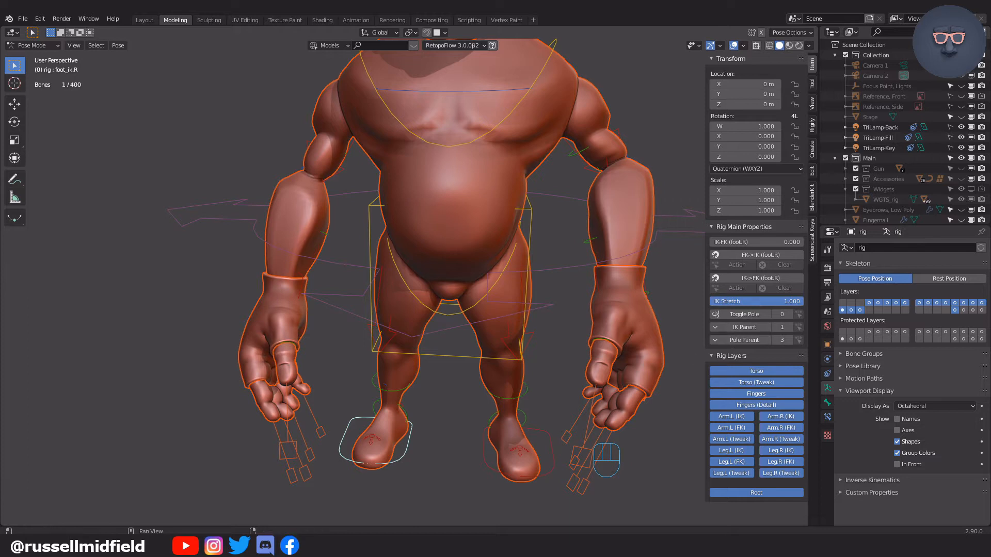
click(757, 302)
Step: Select the right hand's IK control and set its IK Stretch to 0
middle_drag(282, 339, 434, 333)
click(361, 400)
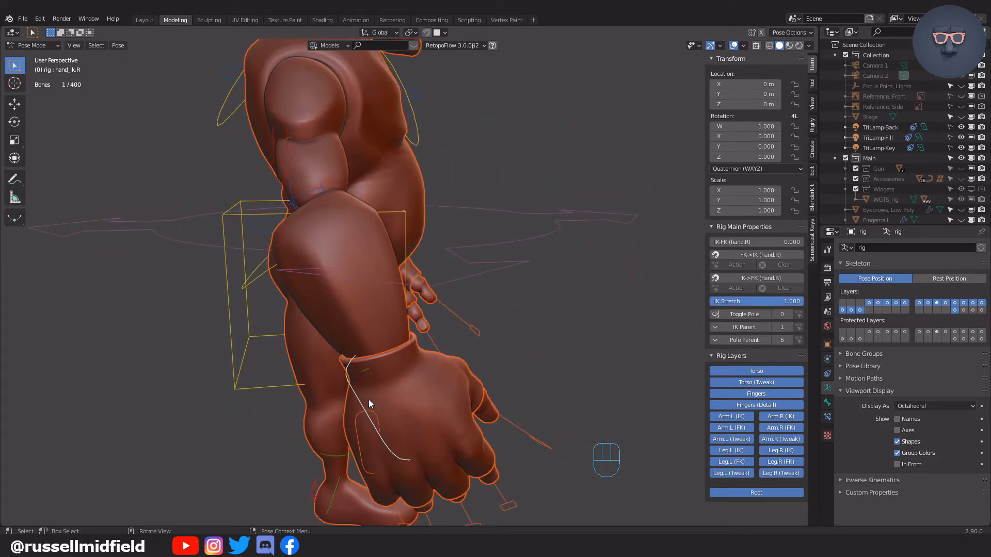
click(753, 302)
text(0)
key(Return)
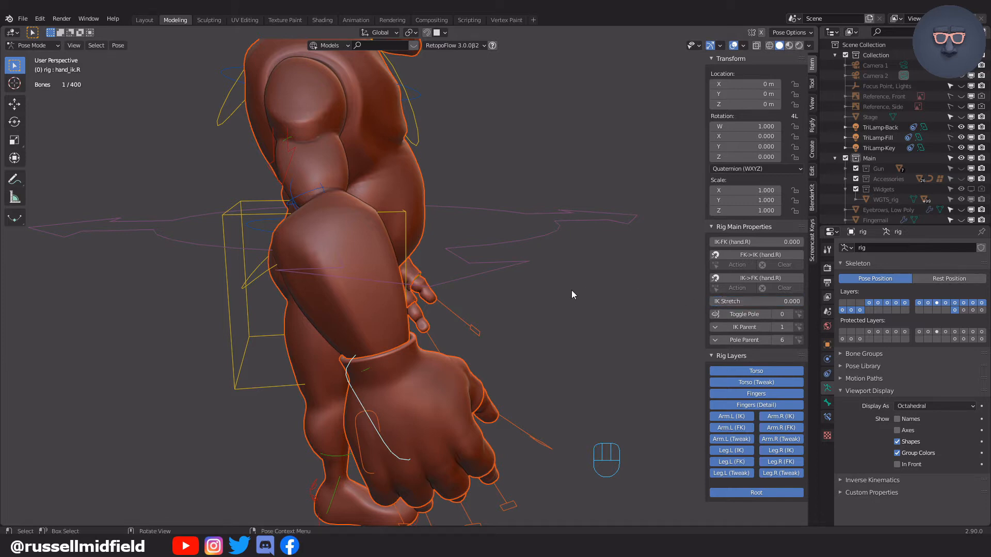
Step: Hide the Torso, Torso (Tweak), Fingers, Fingers (Detail) and left arm rig layers
key(Home)
middle_drag(559, 289, 381, 281)
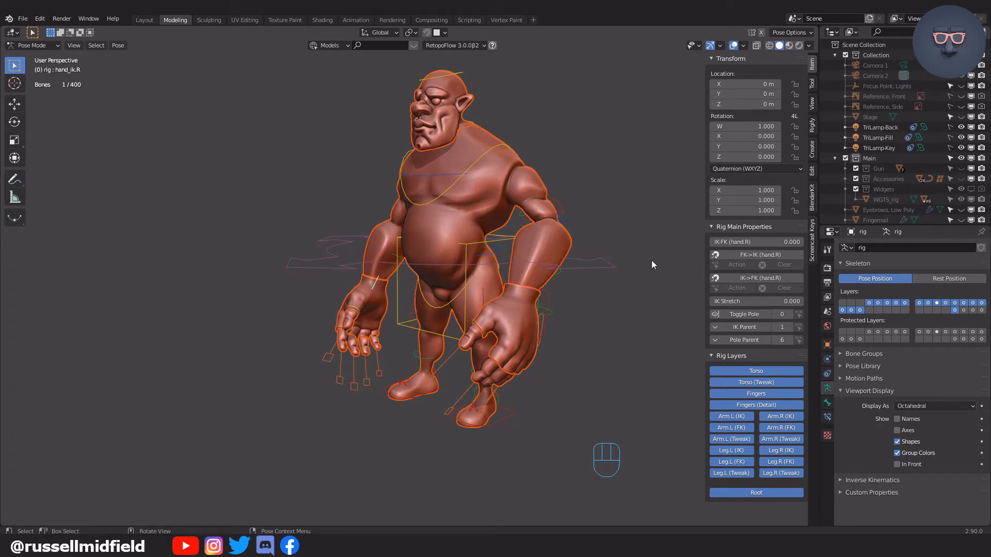
shift+scroll(642, 250, up, 3)
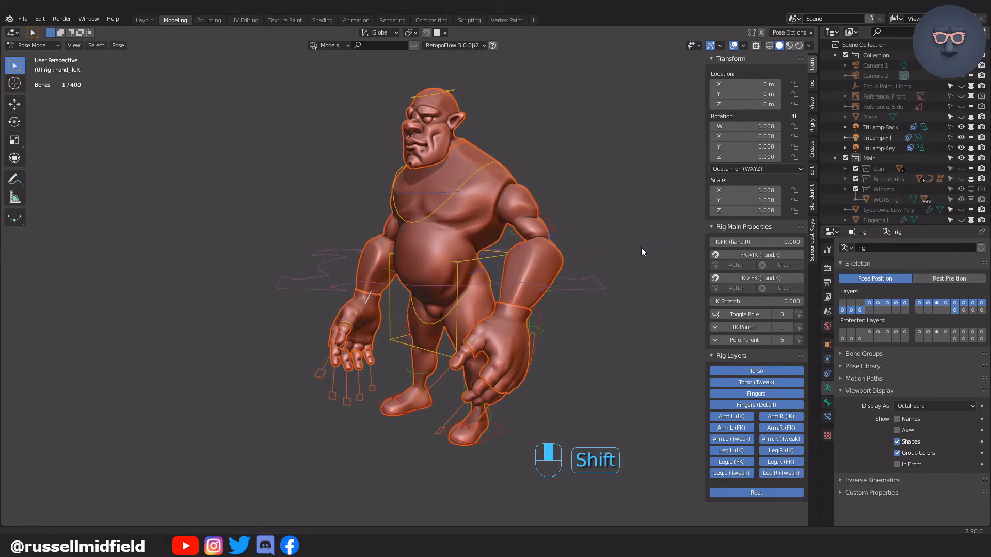
click(745, 371)
click(746, 383)
click(747, 394)
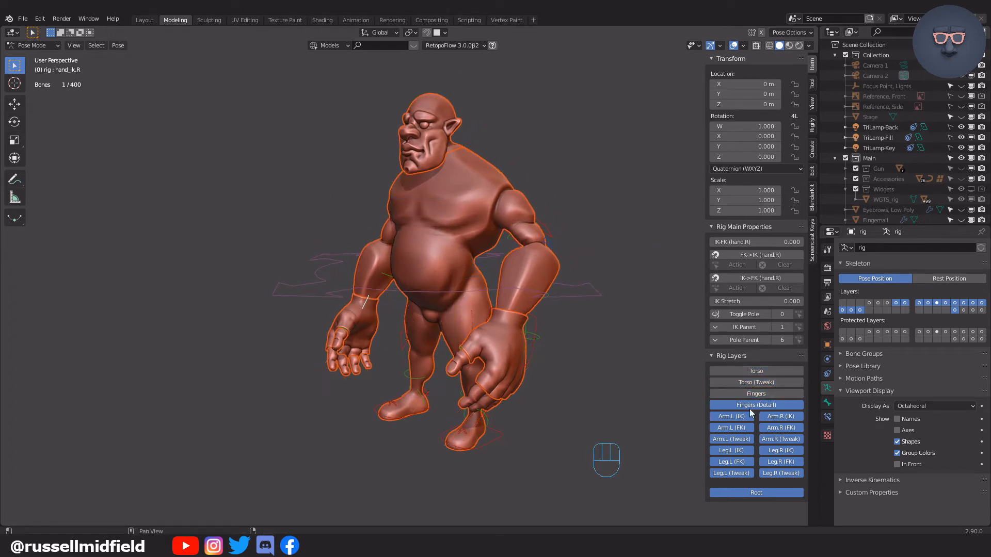
click(749, 407)
click(744, 416)
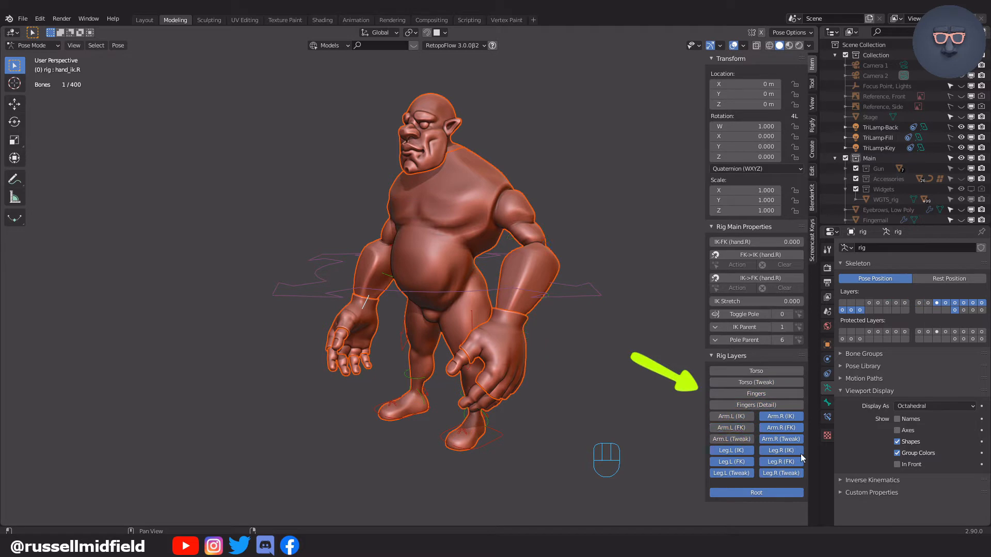
Step: Hide the left leg, right leg and right arm rig layers
click(739, 451)
click(742, 461)
click(739, 473)
click(779, 473)
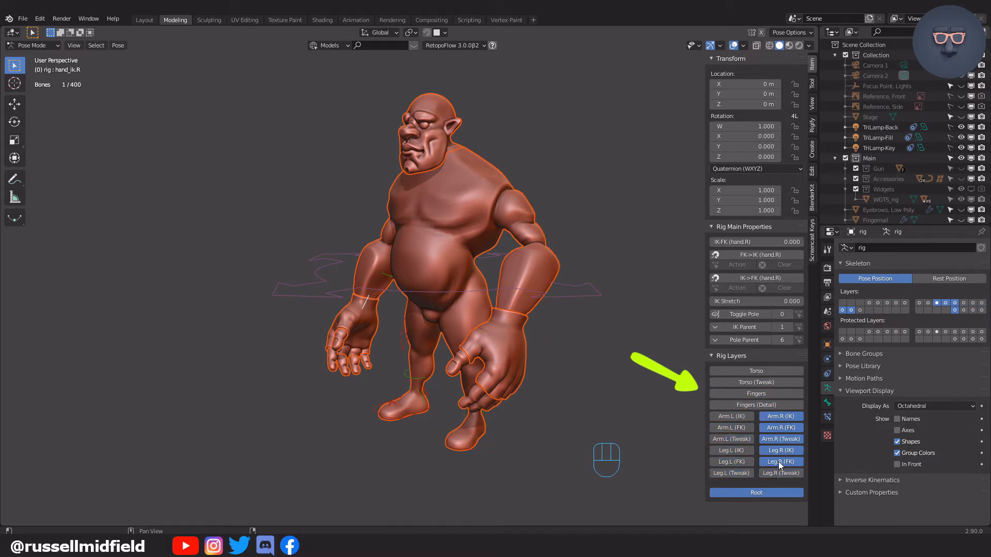
click(782, 451)
click(789, 417)
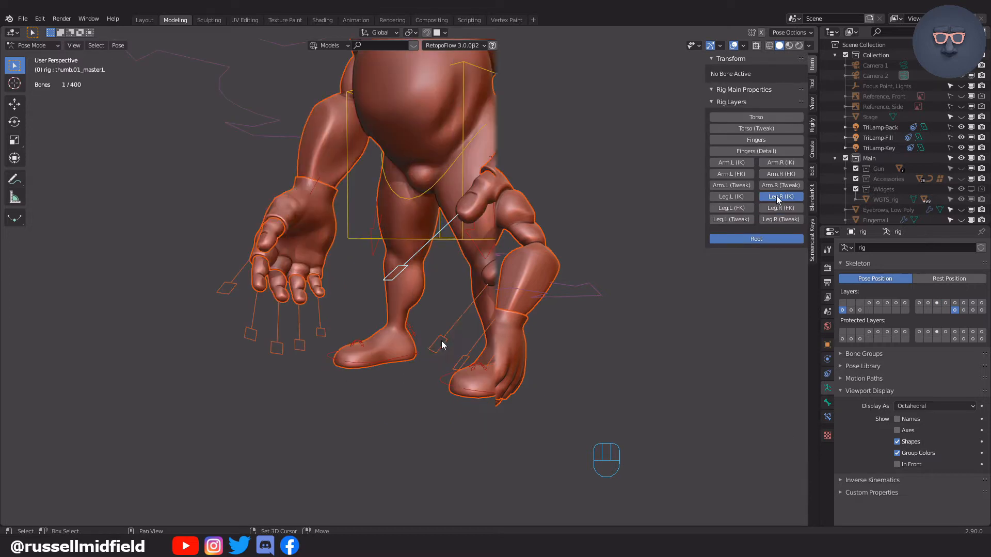
Step: Add the four other left-hand finger master controls to the thumb control's selection and scale all five up slightly
click(484, 362)
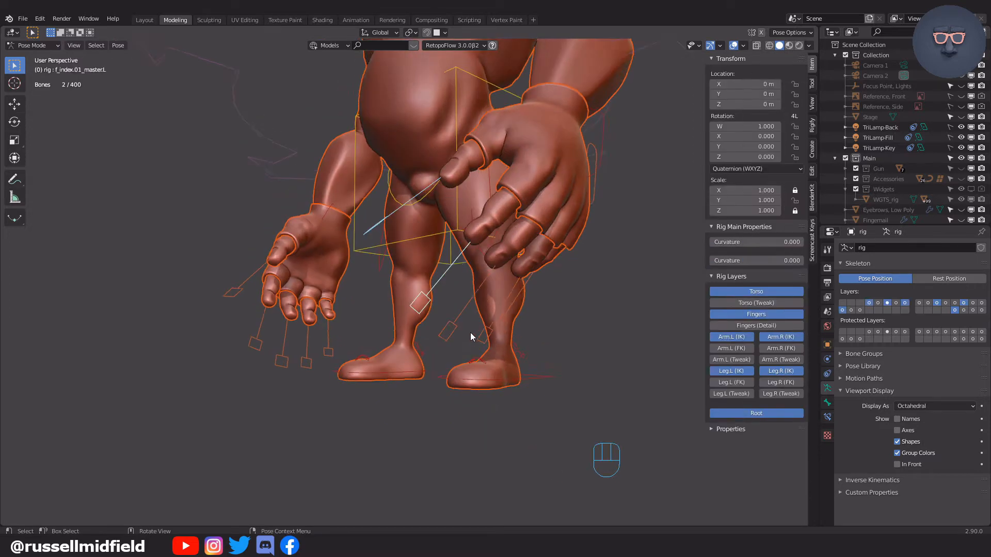
mouse_move(474, 345)
middle_down()
mouse_move(431, 323)
mouse_move(460, 336)
middle_up()
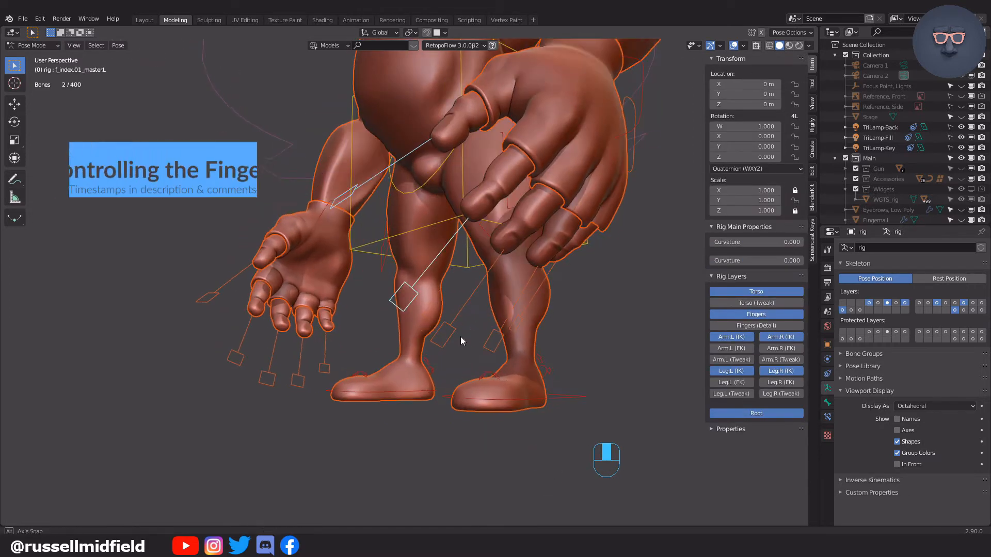
shift+click(455, 338)
shift+click(497, 342)
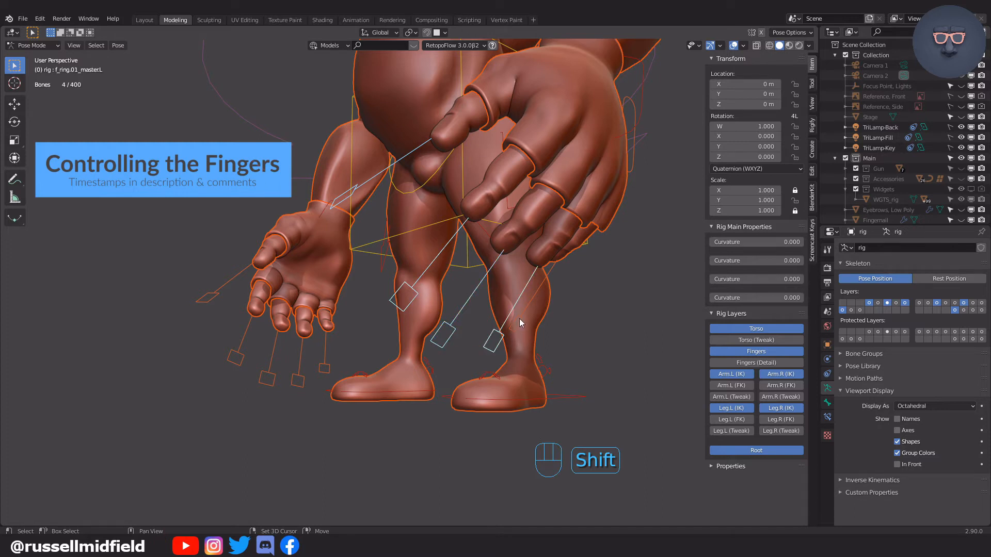
shift+click(519, 315)
middle_drag(519, 316, 516, 357)
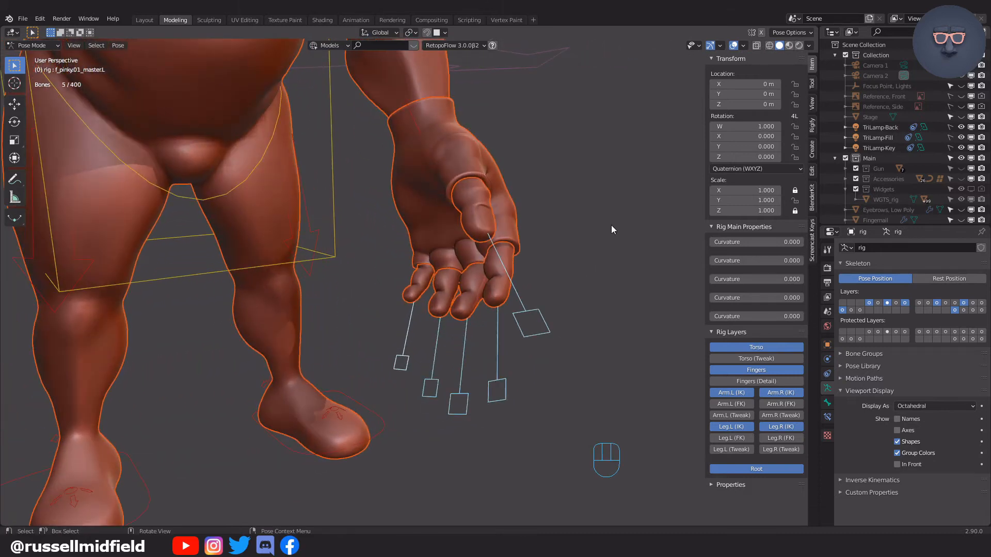
key(s)
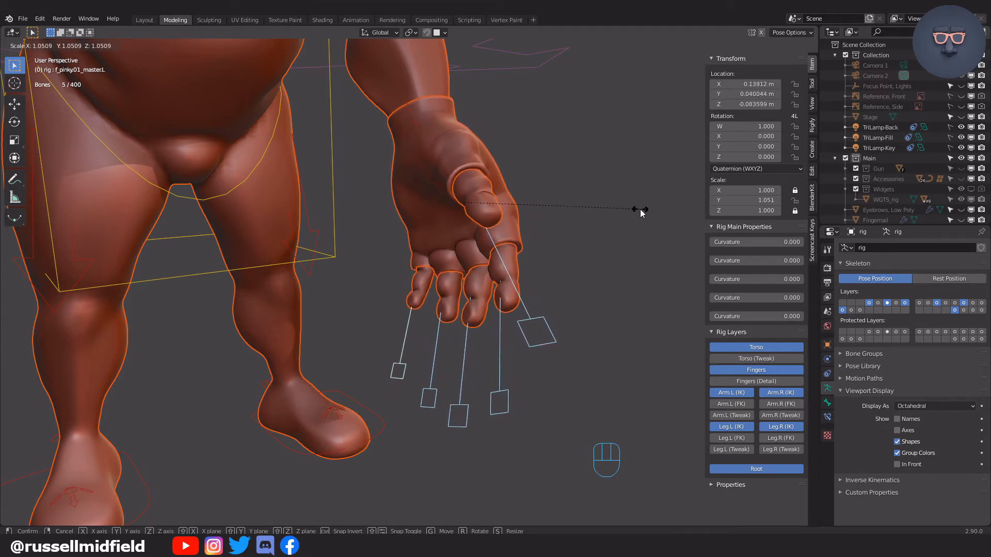
click(640, 209)
Step: Test curling the left index finger by scaling its master control down, and undo the scaling
click(500, 397)
key(s)
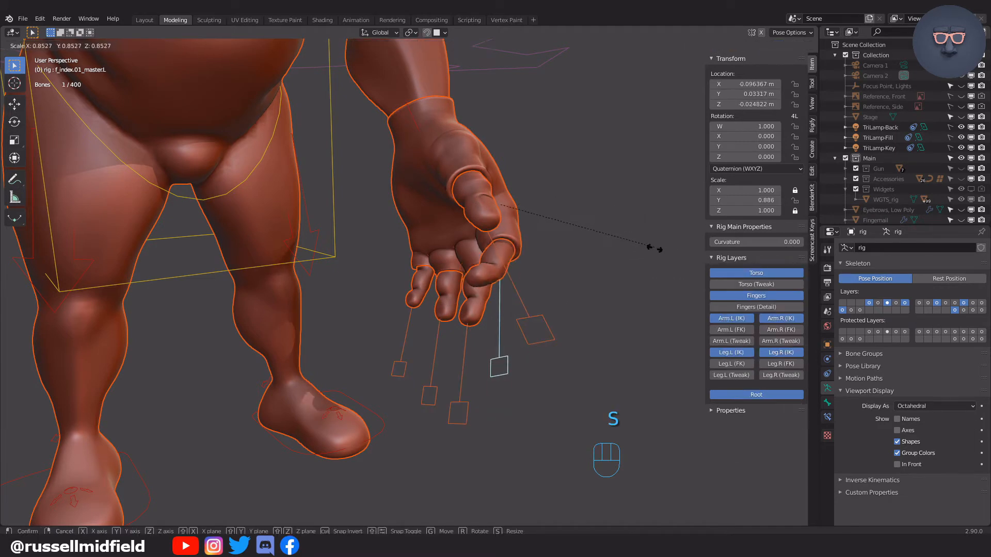
click(616, 272)
key(ctrl+z)
Step: Reset the pose by clearing all transforms on every selected rig control, and deselect the bones
middle_drag(554, 306, 471, 346)
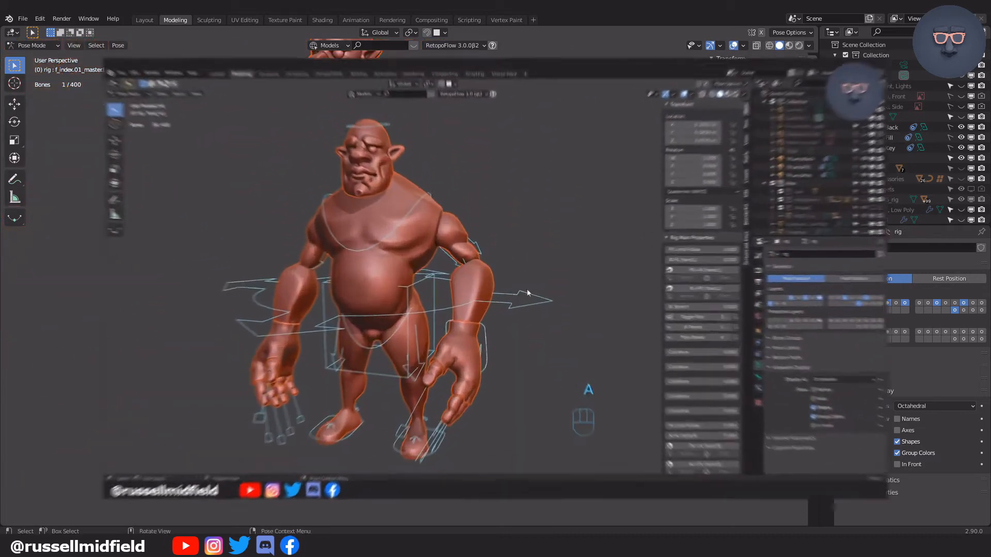
key(F3)
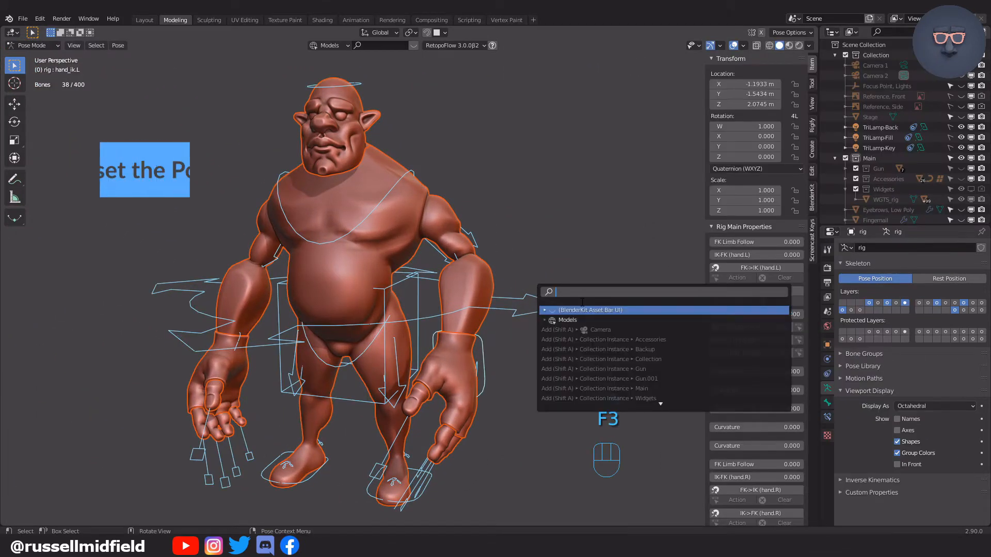
text(clear)
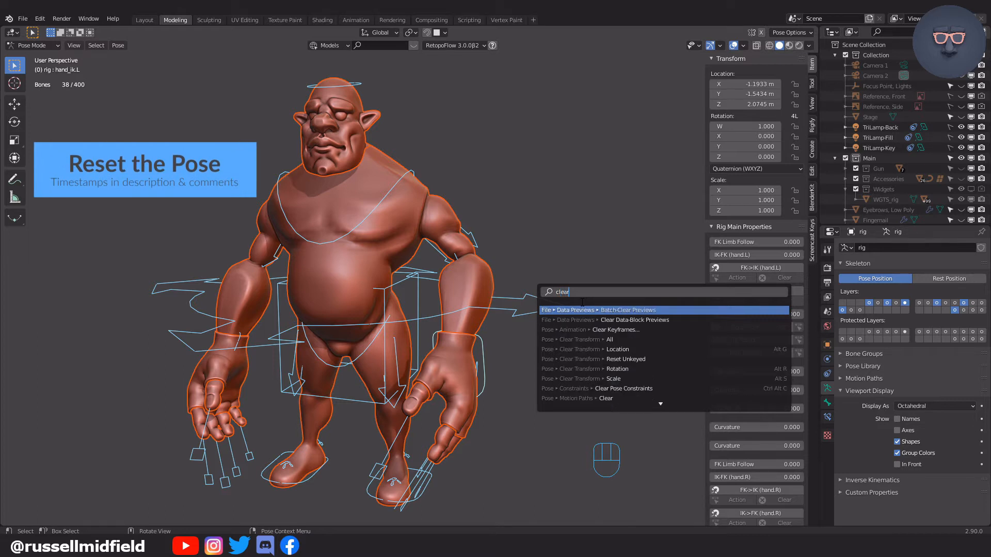
text( pose)
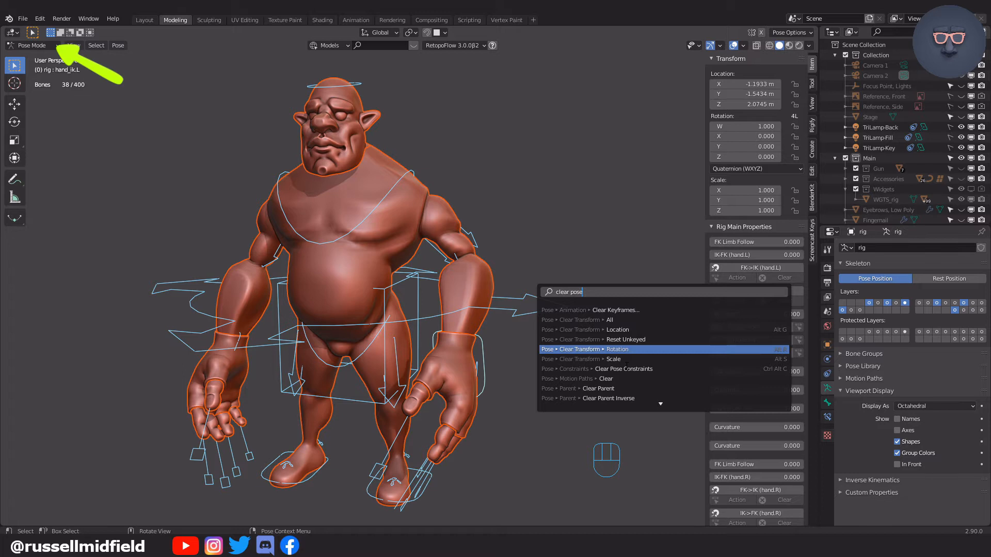
click(642, 325)
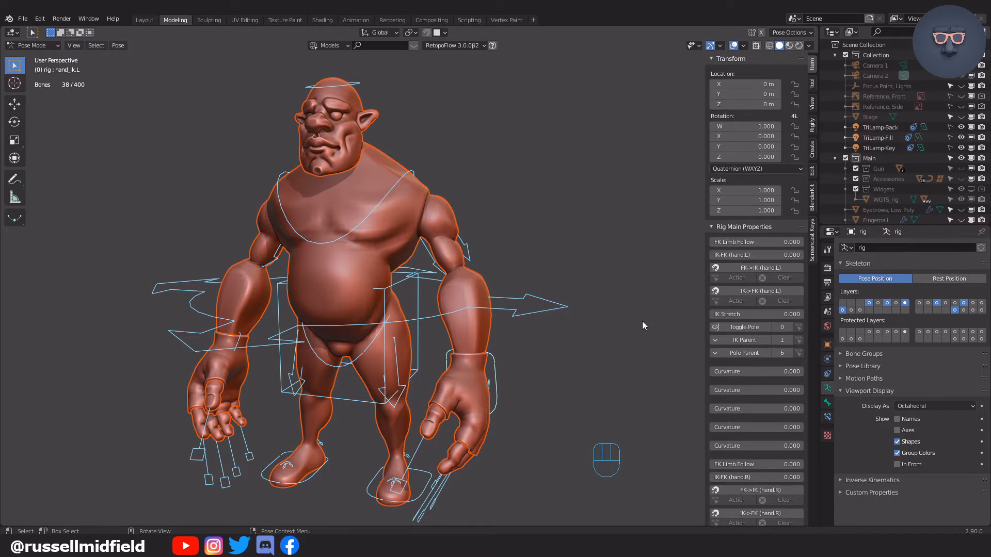
click(642, 321)
middle_drag(642, 320, 594, 323)
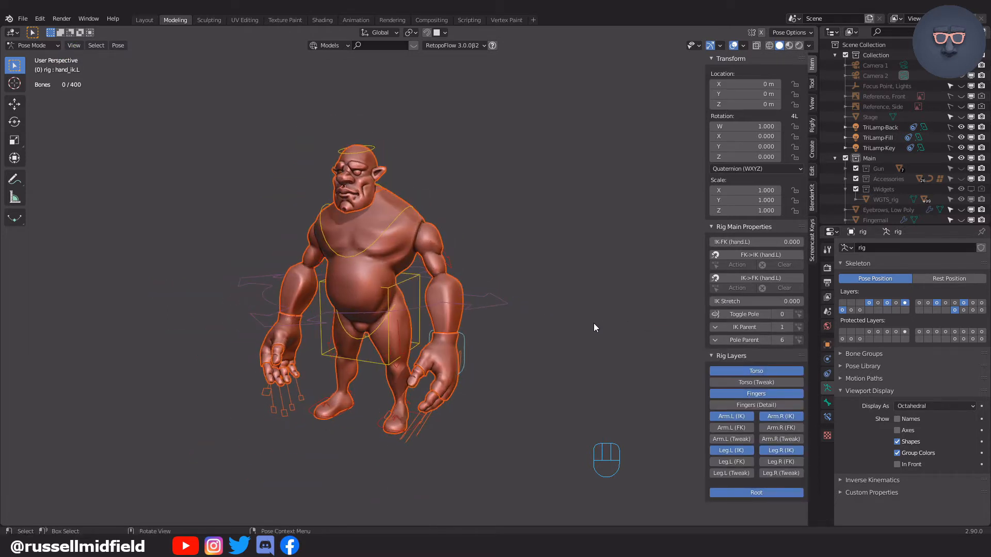
Step: Test the neck deformation by rotating the head control about the global Z axis, and undo the rotation
scroll(594, 322, up, 3)
shift+middle_drag(547, 249, 589, 258)
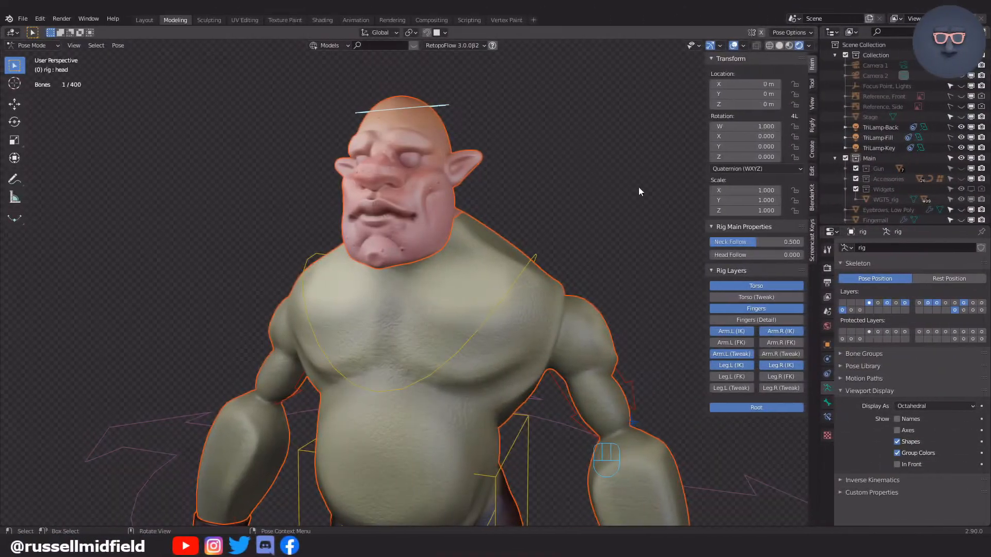
mouse_move(536, 111)
middle_down()
mouse_move(584, 129)
mouse_move(599, 130)
mouse_move(602, 119)
middle_up()
key(r)
key(z)
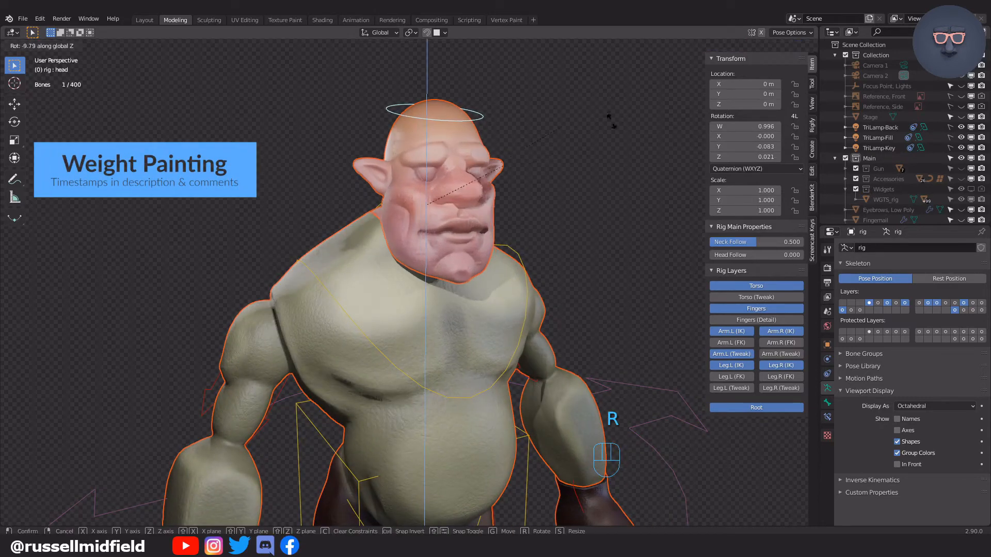
click(593, 190)
mouse_move(595, 188)
middle_down()
mouse_move(628, 167)
mouse_move(628, 183)
mouse_move(603, 187)
middle_up()
scroll(628, 169, up, 2)
key(ctrl+z)
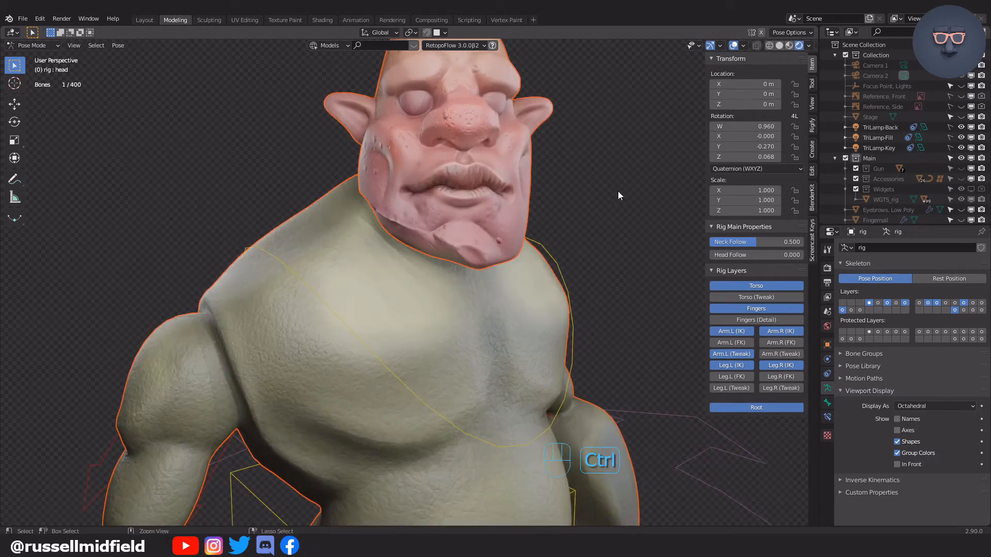
Step: Test the upper body deformation by rotating the chest control about the global Z axis, and undo the rotation
middle_drag(638, 244, 586, 127)
click(577, 209)
scroll(568, 183, down, 3)
key(r)
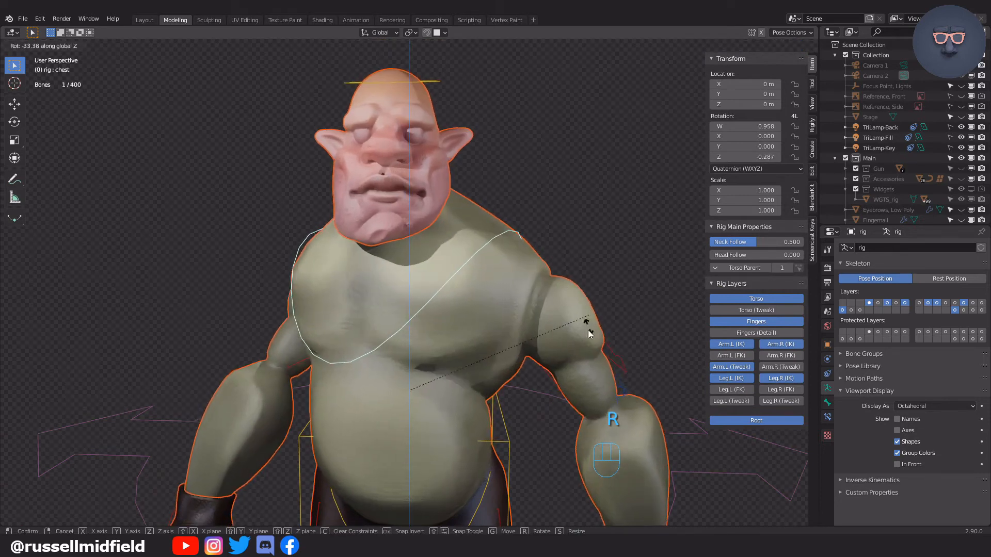
click(571, 283)
middle_drag(512, 228, 544, 210)
key(ctrl+z)
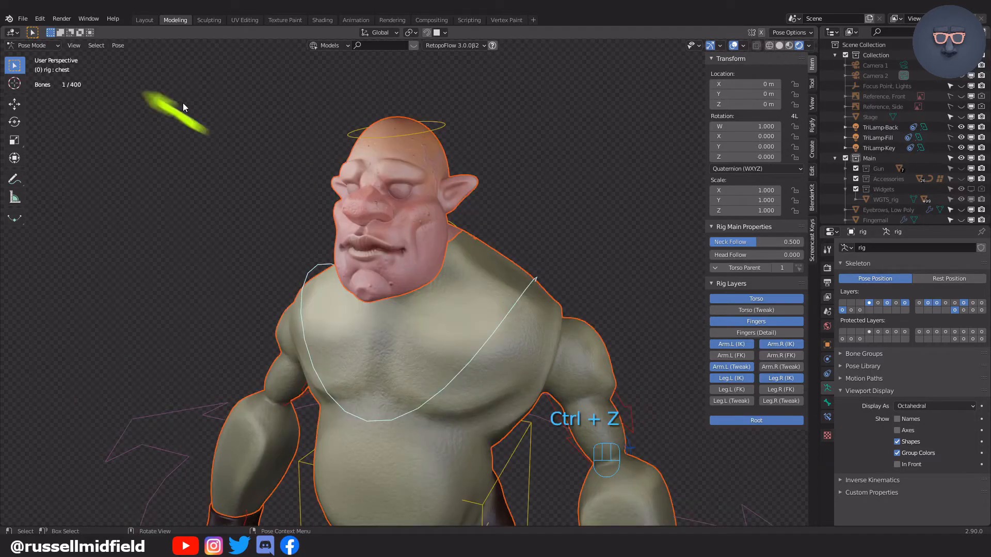
Step: Leave Pose Mode for Object Mode, select the head mesh and put it in Weight Paint mode
click(53, 45)
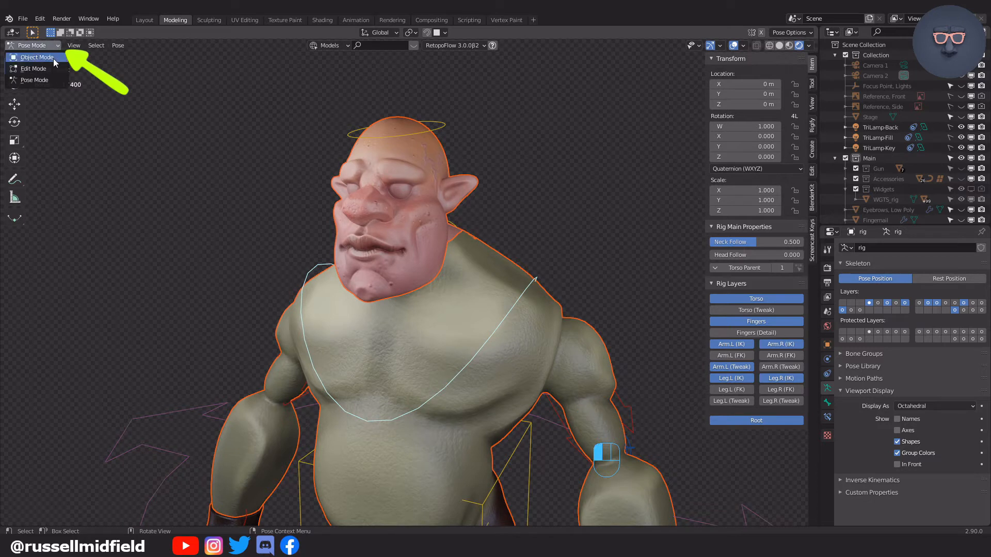
click(37, 57)
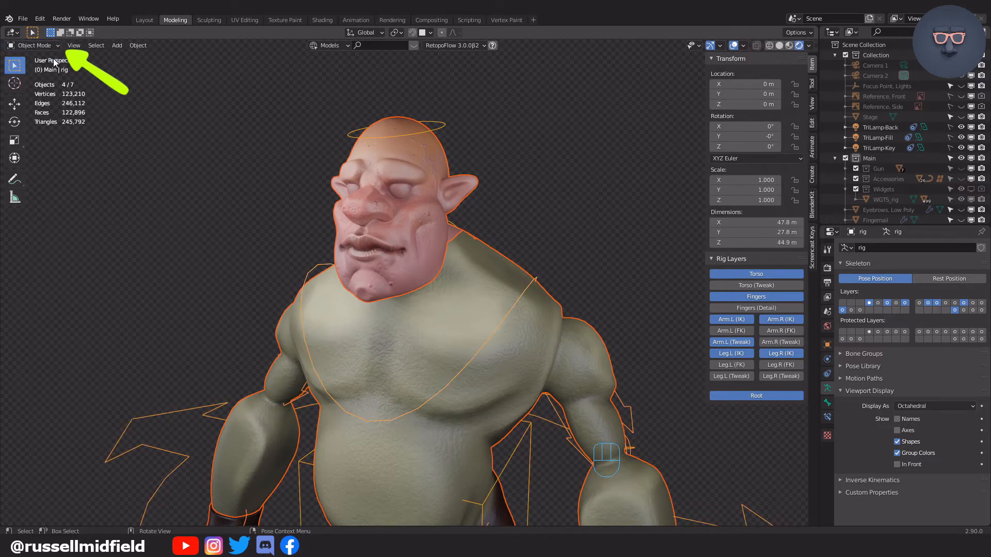
click(423, 225)
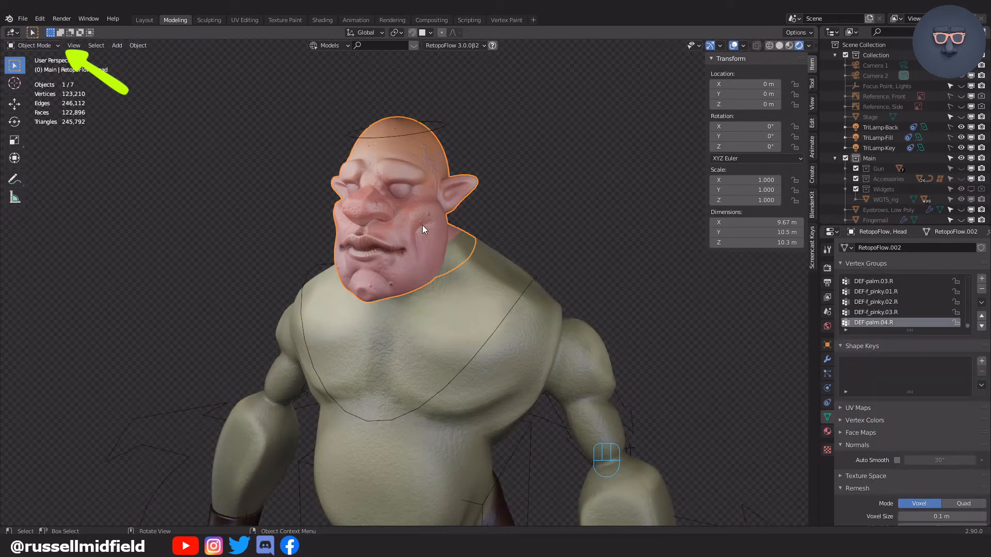
click(49, 45)
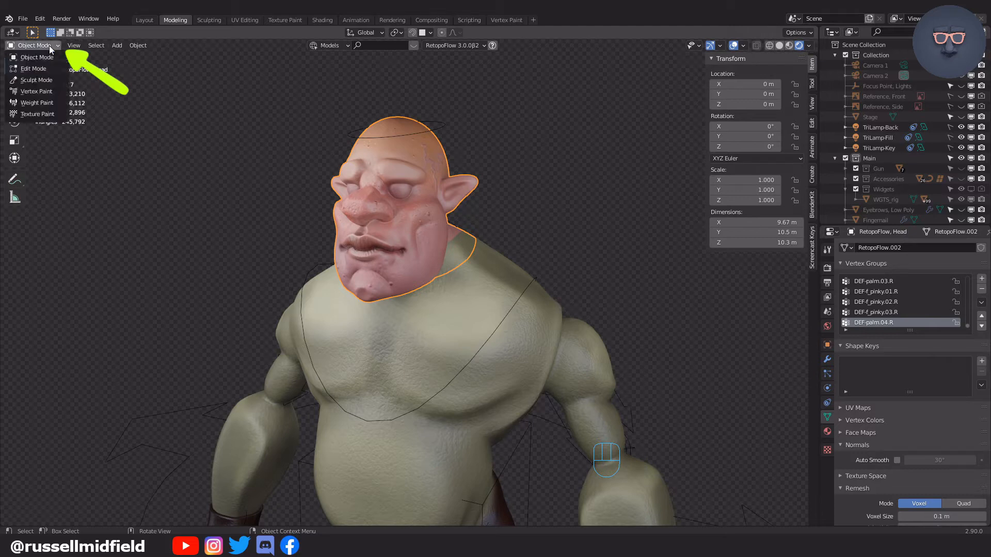
click(61, 105)
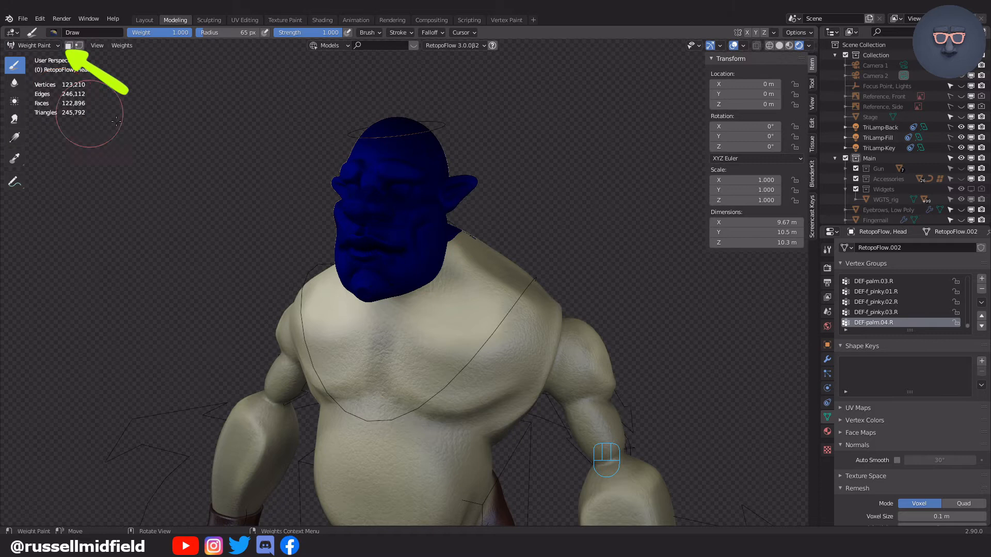
Step: Examine the head mesh's weights in the spine vertex groups from DEF-spine through DEF-spine.004
middle_drag(498, 189, 525, 251)
scroll(487, 191, up, 1)
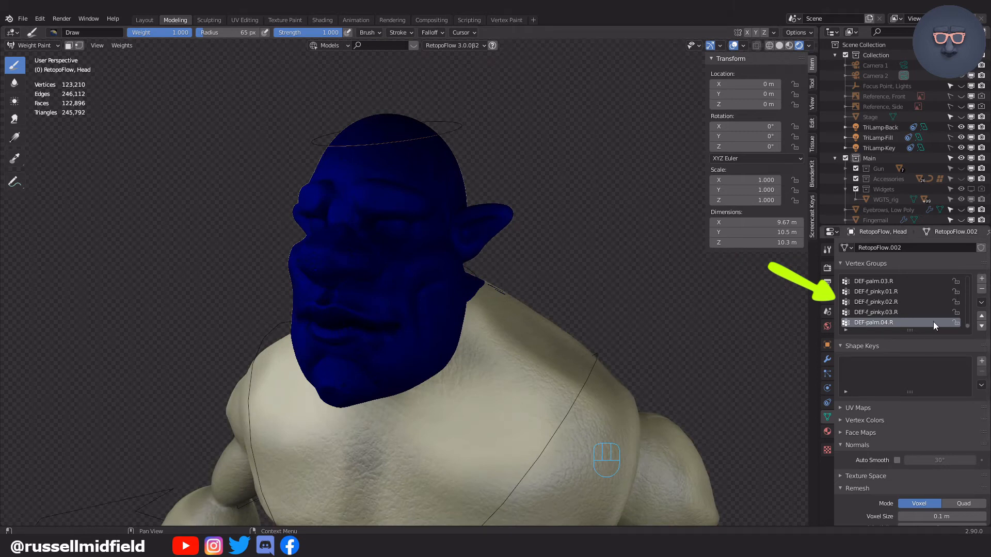
click(894, 304)
scroll(894, 305, up, 5)
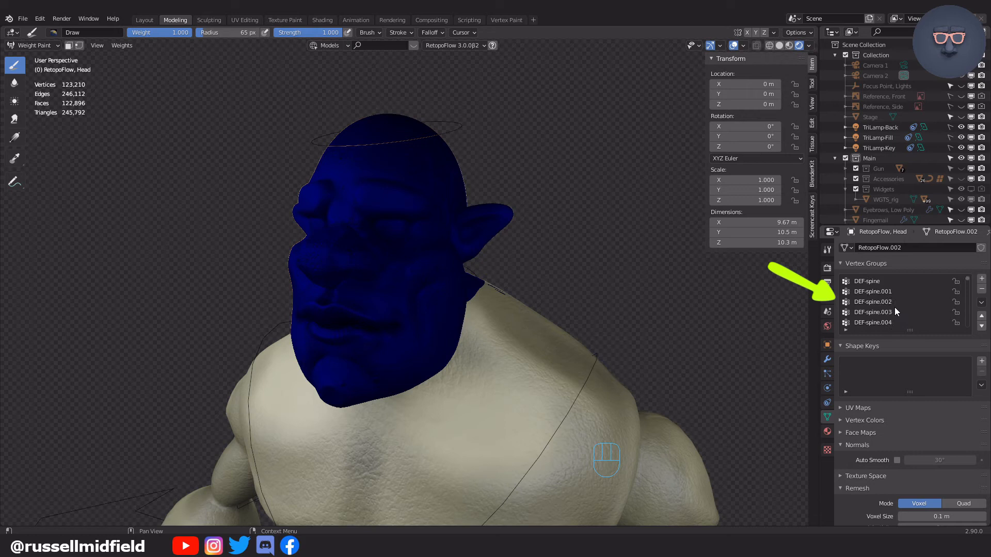
click(880, 281)
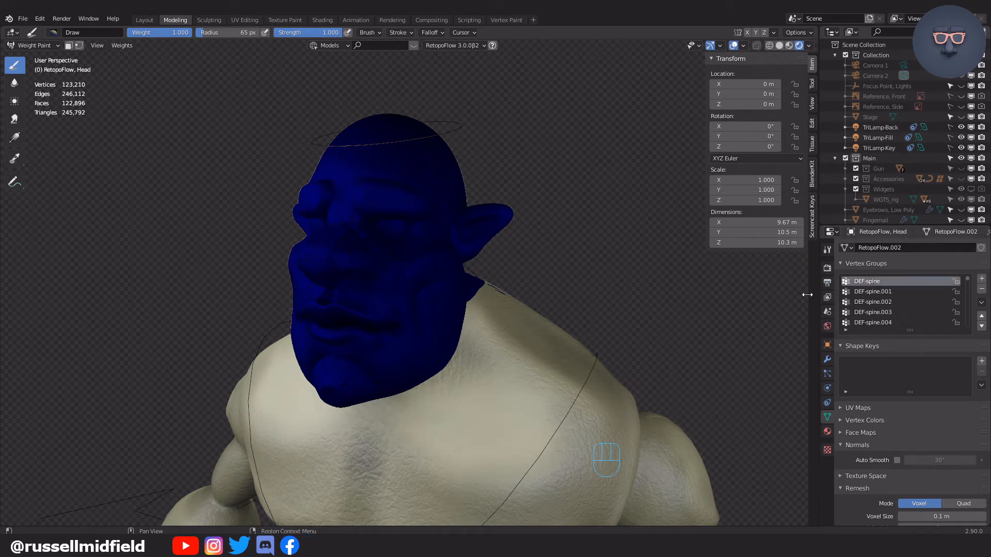
scroll(681, 303, down, 3)
shift+middle_drag(620, 314, 608, 281)
scroll(608, 280, up, 4)
click(884, 301)
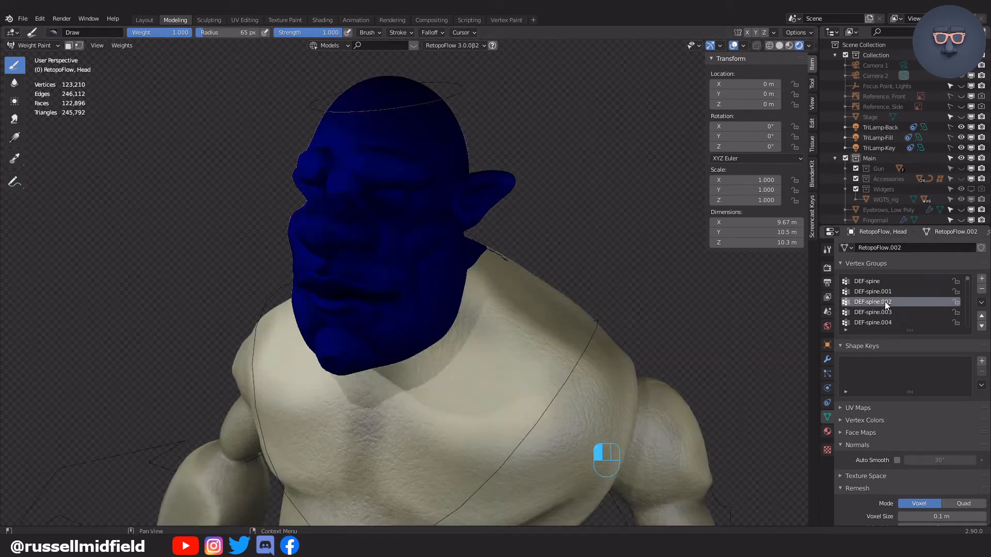
key(Down)
key(Down)
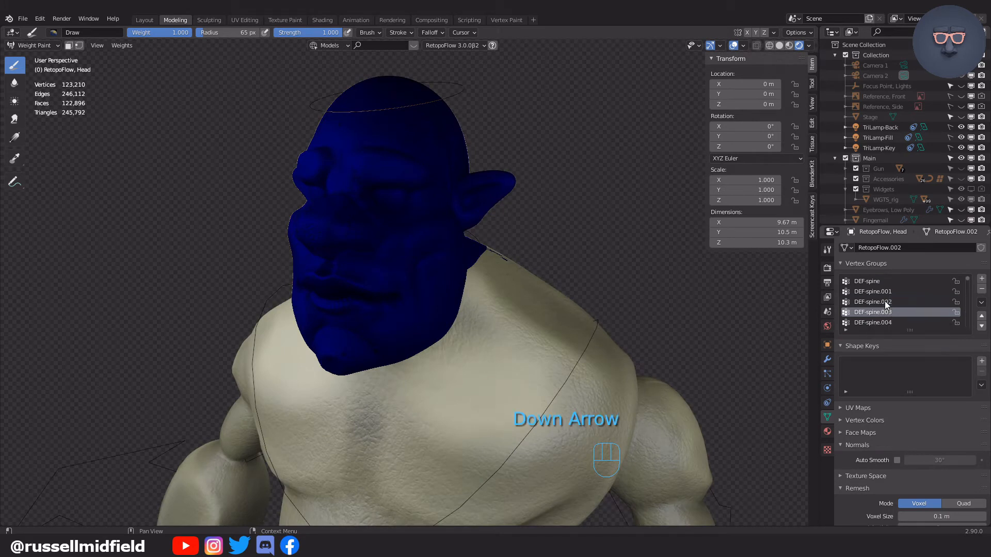
Step: Isolate the head mesh in local view and set the viewport shading to Solid
mouse_move(673, 289)
middle_down()
mouse_move(513, 310)
mouse_move(522, 315)
mouse_move(592, 239)
mouse_move(713, 54)
middle_up()
key(KP_Divide)
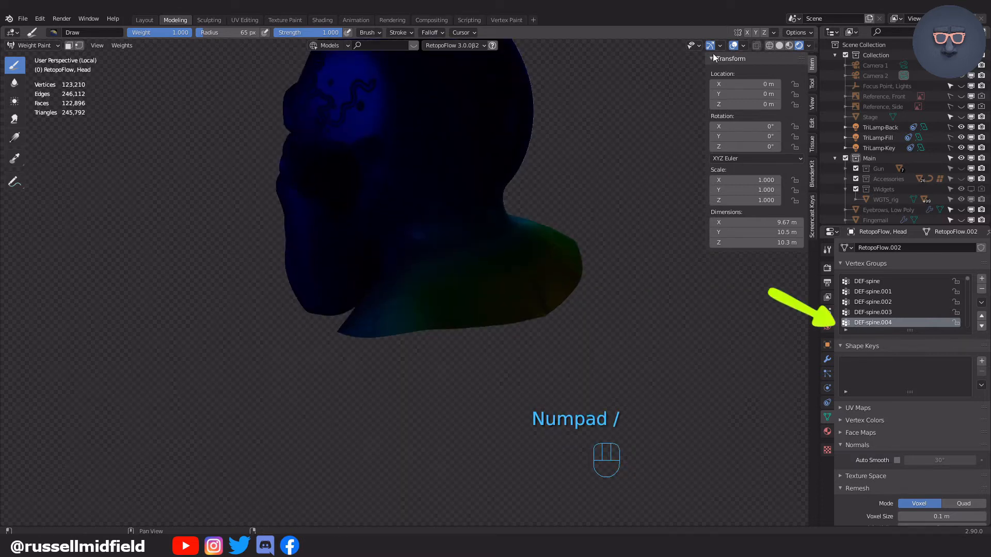
click(781, 44)
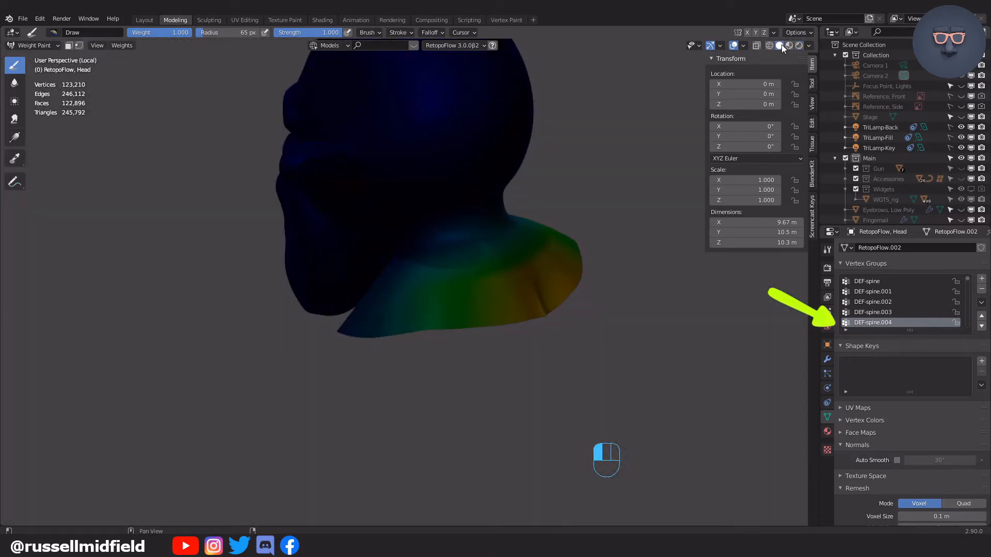
mouse_move(575, 294)
middle_down()
mouse_move(617, 274)
mouse_move(575, 327)
mouse_move(552, 316)
middle_up()
scroll(861, 310, down, 2)
Step: Compare the head mesh's weight distribution between the DEF-spine.005 and DEF-spine.006 vertex groups, ending on DEF-spine.006
click(865, 311)
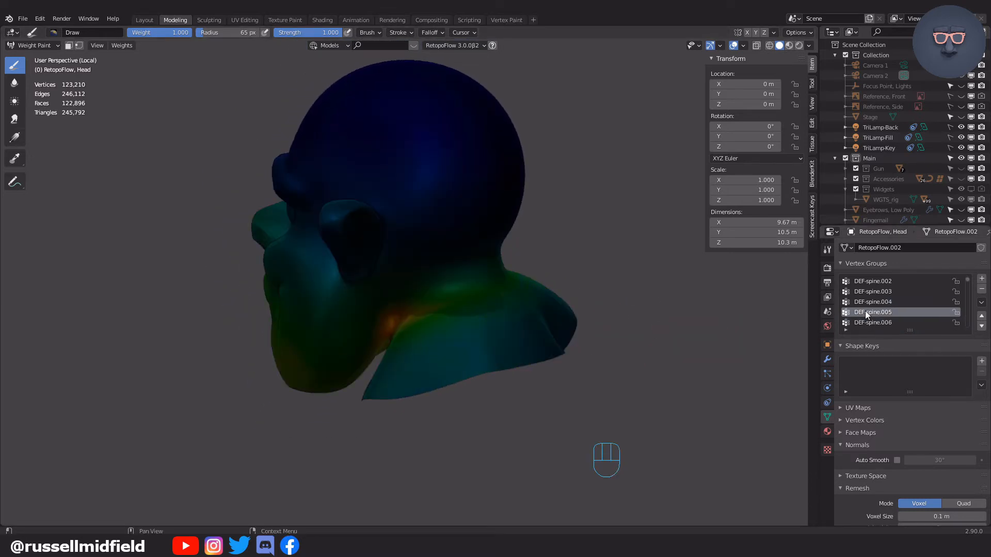
middle_drag(549, 332, 654, 311)
click(861, 323)
mouse_move(692, 347)
middle_down()
mouse_move(541, 330)
mouse_move(606, 338)
middle_up()
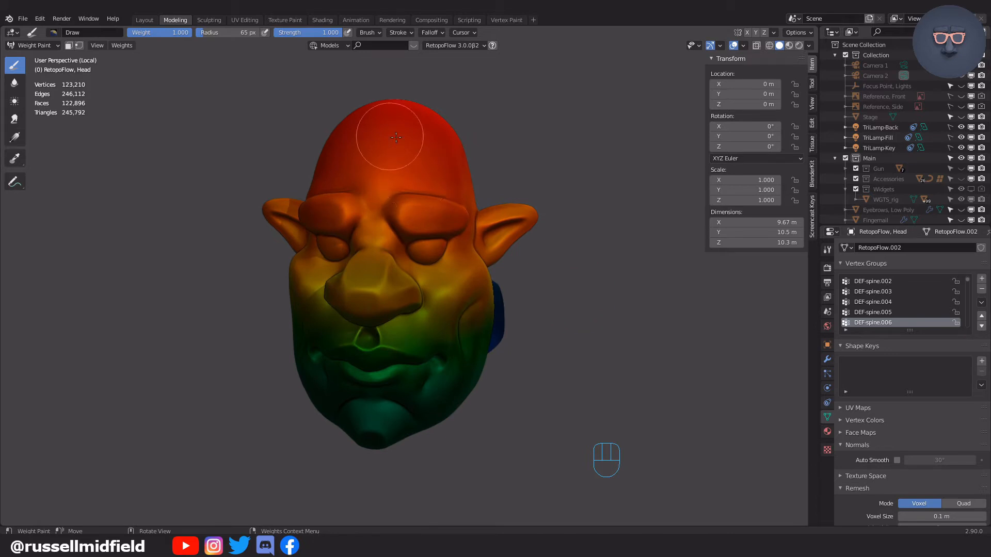
middle_drag(420, 365, 377, 347)
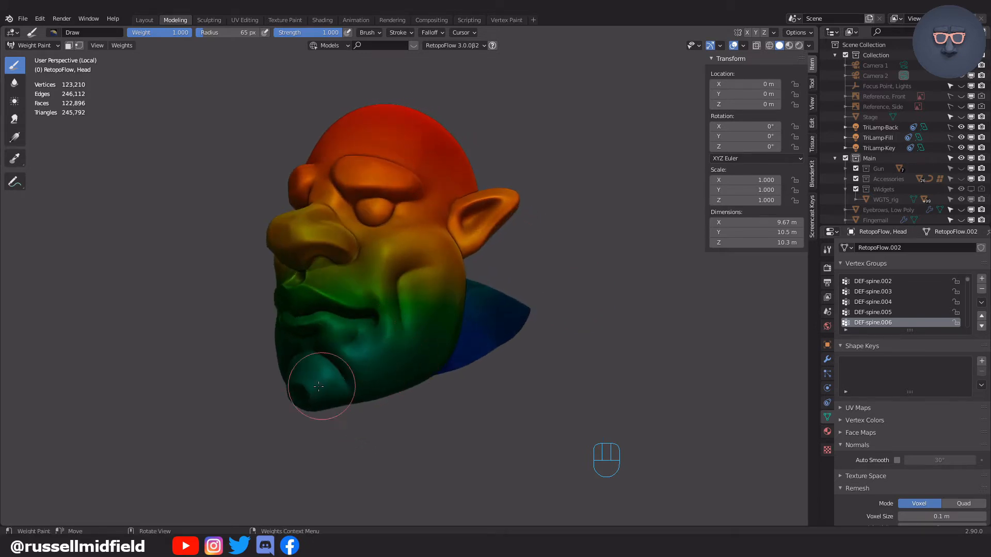
click(902, 312)
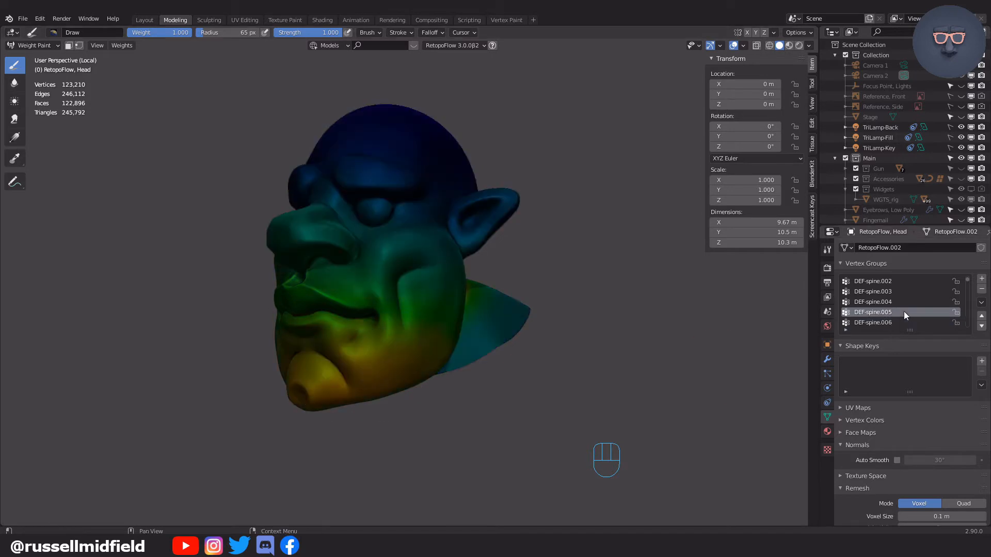
scroll(903, 313, down, 1)
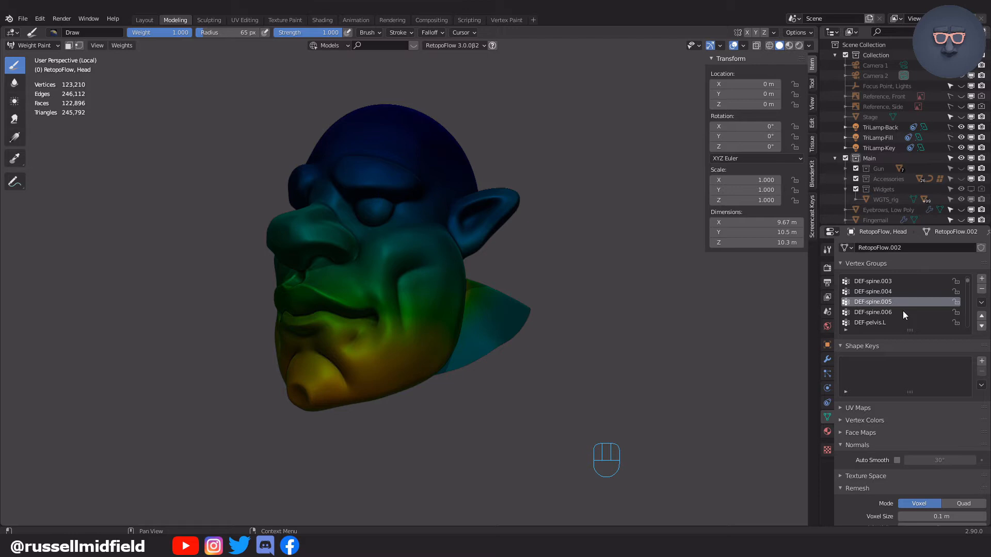
click(866, 311)
middle_drag(454, 299, 449, 290)
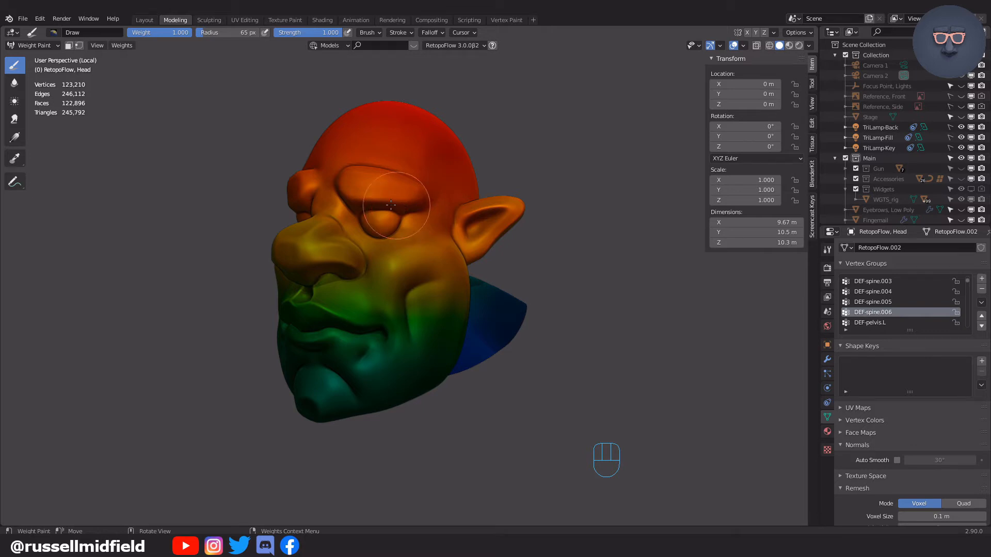
middle_drag(393, 218, 388, 227)
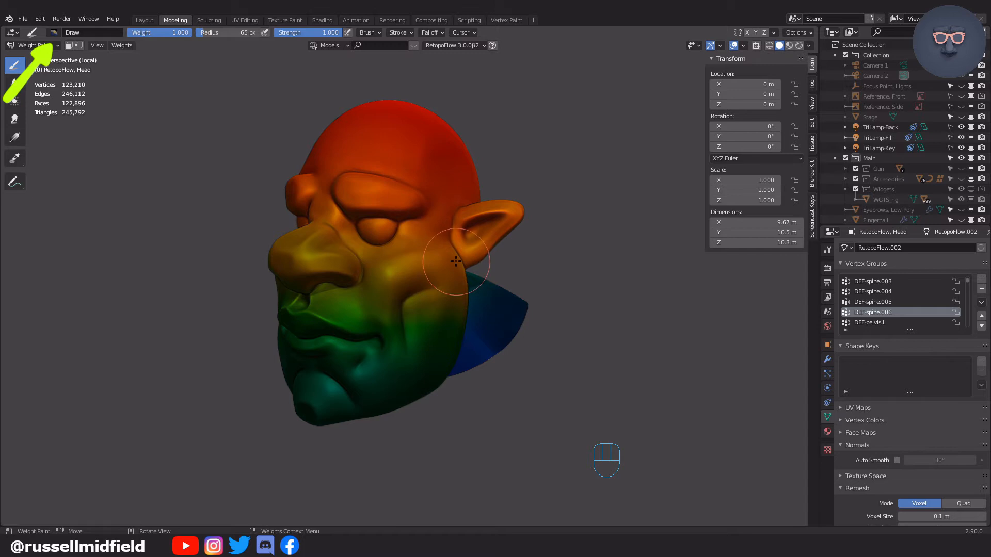
Step: Set the weight paint brush radius to 88 px and choose the Draw brush
key(f)
click(241, 196)
click(82, 32)
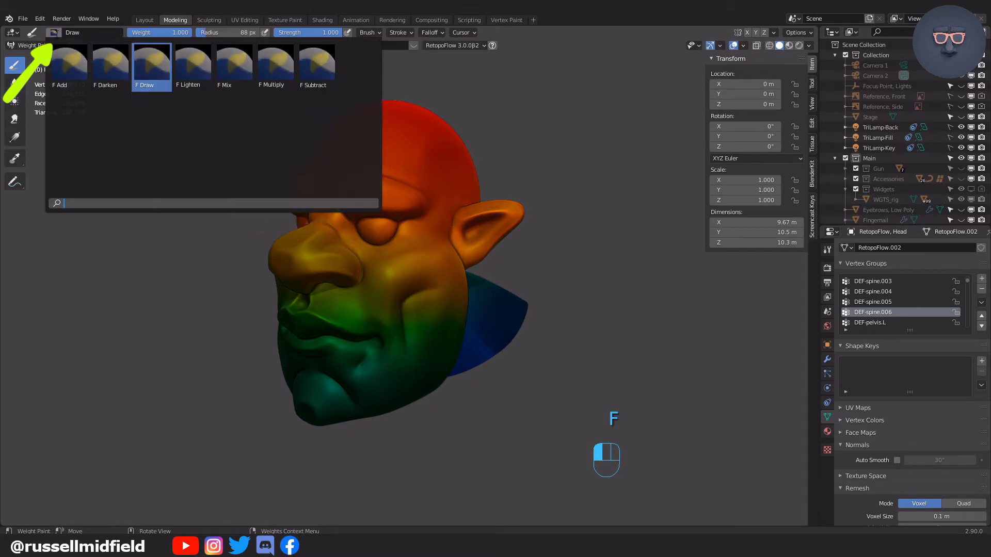
click(152, 67)
Step: Show the active Draw tool's settings beside the viewport and expand the weight painting Options
key(n)
key(n)
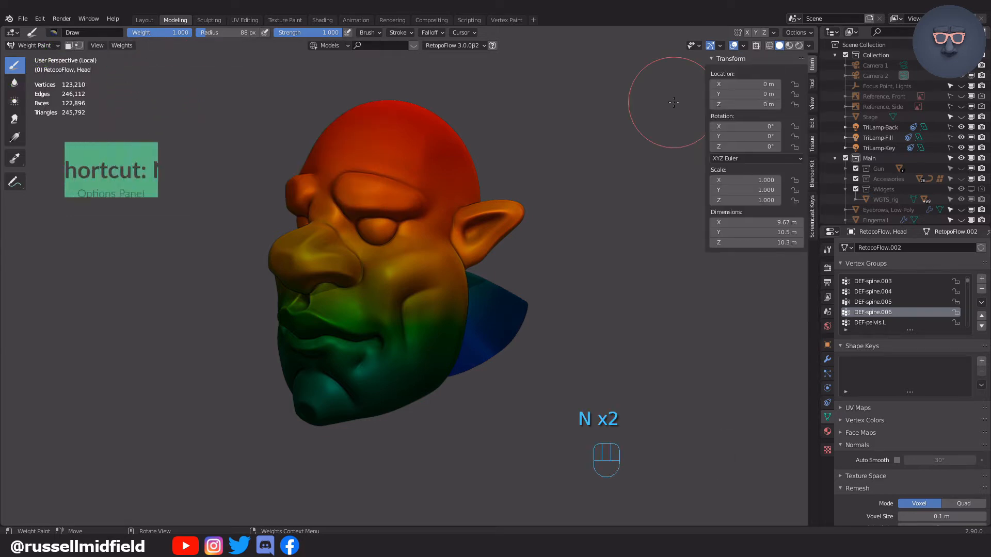
key(n)
key(n)
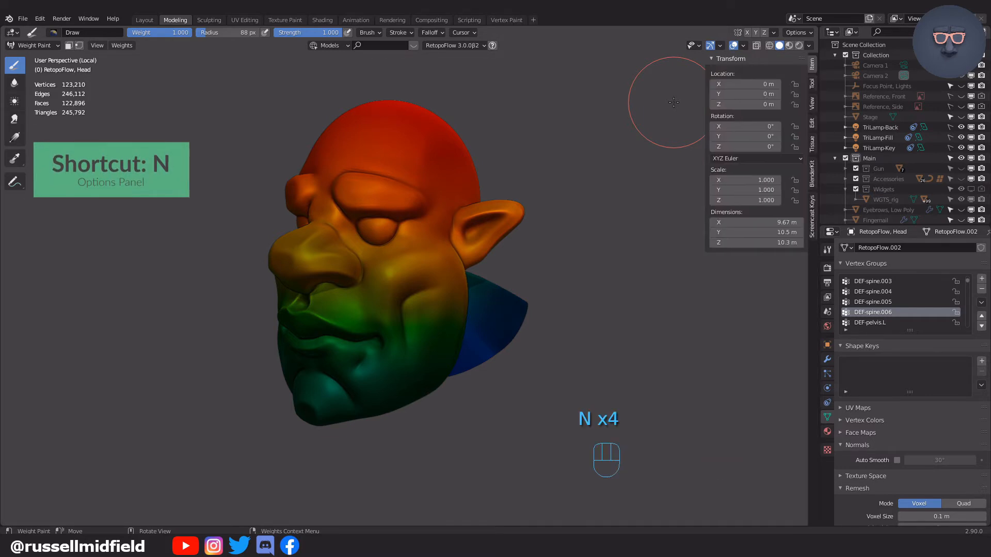
click(811, 85)
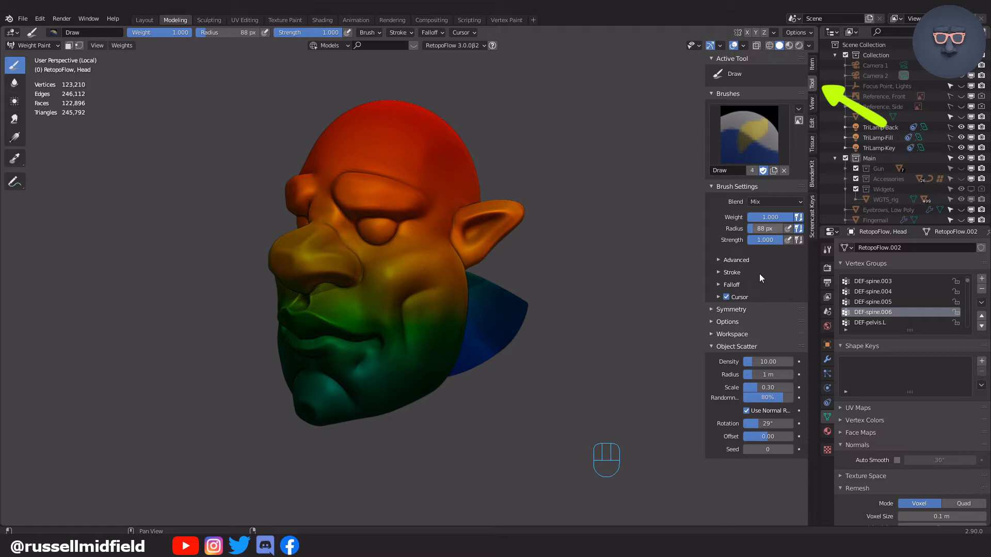
click(711, 322)
scroll(734, 319, down, 1)
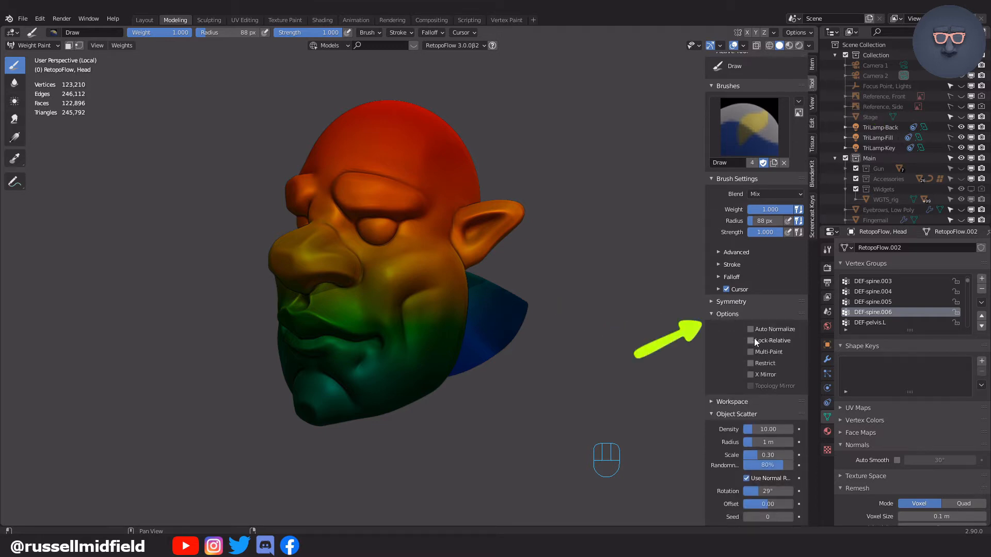
Step: Enable Auto Normalize and X Mirror, and start painting DEF-spine.006 weight 1.000 over the lower face and the back of the head
click(752, 329)
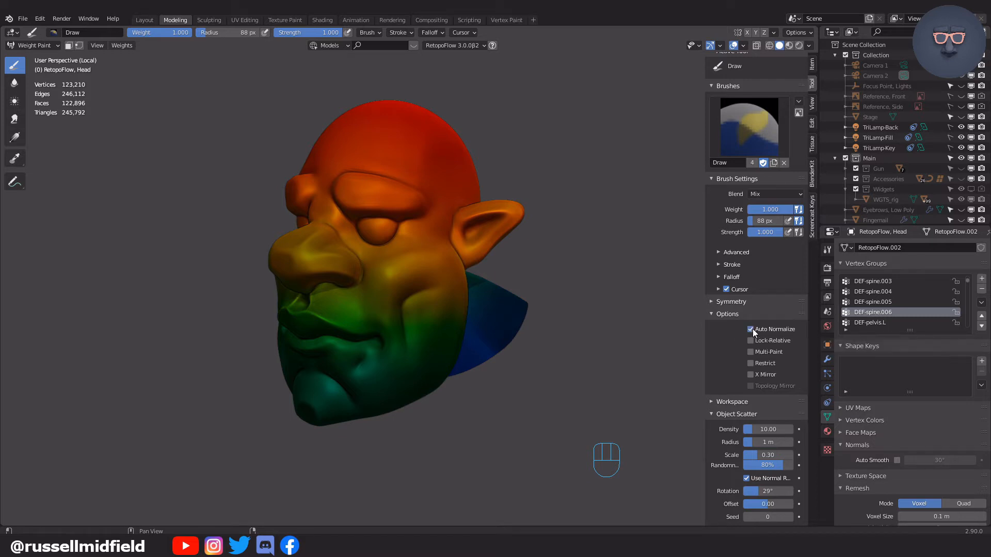
click(751, 375)
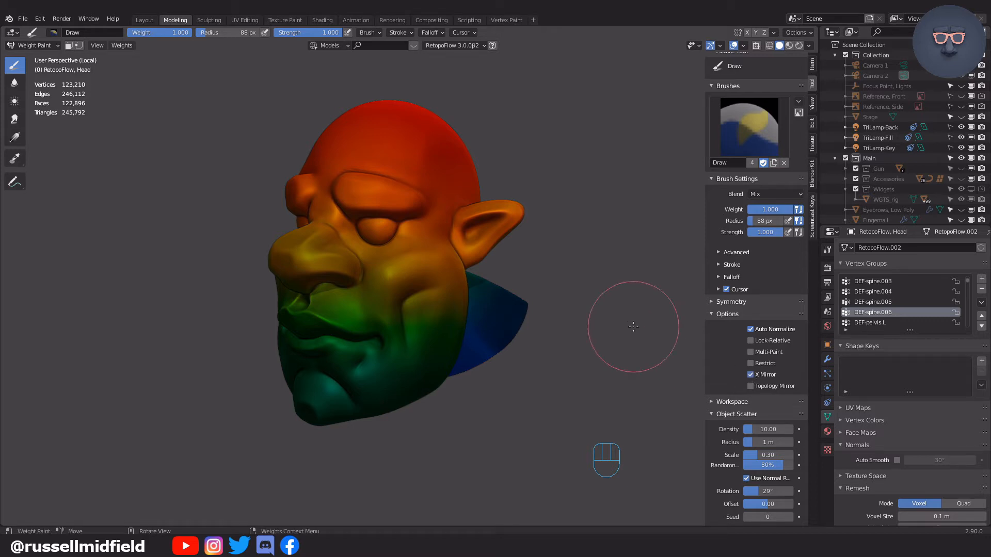
mouse_move(356, 305)
mouse_down()
mouse_move(343, 310)
mouse_move(315, 279)
mouse_move(454, 195)
mouse_move(281, 332)
mouse_up()
mouse_move(437, 287)
middle_down()
mouse_move(361, 228)
mouse_move(259, 361)
mouse_move(437, 236)
mouse_move(316, 283)
mouse_move(287, 327)
mouse_move(394, 195)
mouse_move(364, 206)
middle_up()
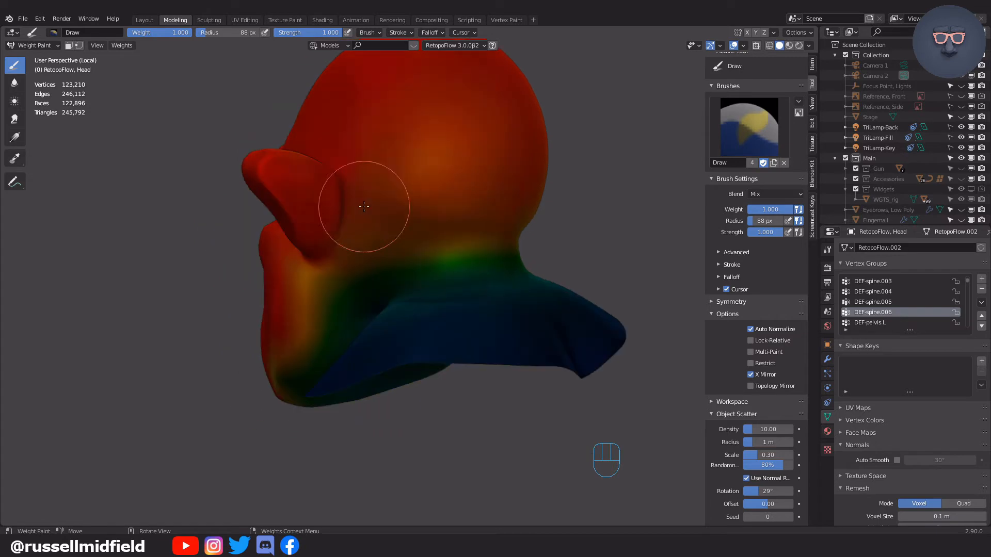
drag(428, 139, 438, 212)
middle_drag(438, 212, 392, 242)
Step: Resize the brush and paint DEF-spine.006 weight 1.000 across the remaining low-weight areas of the head and jaw
key(f)
click(556, 214)
middle_drag(480, 196, 522, 149)
drag(522, 149, 466, 305)
middle_drag(437, 305, 485, 289)
mouse_move(485, 289)
mouse_down()
mouse_move(470, 281)
mouse_move(360, 310)
mouse_up()
middle_drag(360, 310, 402, 292)
drag(402, 292, 330, 397)
middle_drag(330, 398, 402, 308)
Step: Set the brush radius to 108 px and paint full DEF-spine.006 weight over the jaw and the underside of the chin
key(f)
click(400, 291)
drag(542, 174, 574, 163)
middle_drag(436, 310, 384, 176)
drag(384, 176, 417, 291)
middle_drag(417, 291, 400, 221)
mouse_move(407, 316)
mouse_down()
mouse_move(465, 219)
mouse_move(397, 433)
mouse_up()
middle_drag(397, 433, 462, 217)
drag(471, 203, 470, 356)
mouse_move(470, 356)
middle_down()
mouse_move(472, 380)
mouse_move(487, 376)
middle_up()
drag(487, 376, 524, 358)
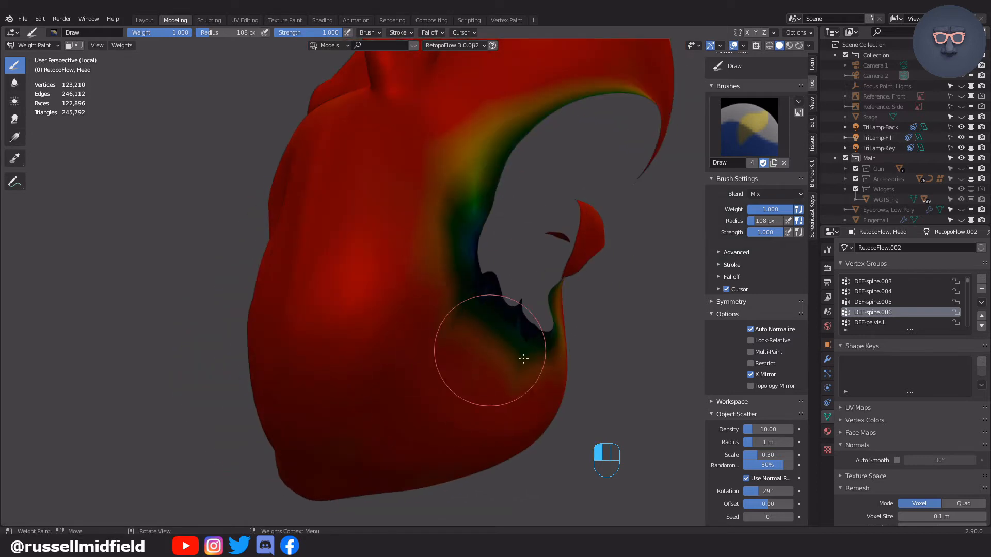
middle_drag(523, 358, 521, 310)
mouse_move(411, 188)
middle_down()
mouse_move(513, 310)
mouse_move(495, 289)
middle_up()
Step: Return the head mesh to Object Mode and exit local view to show the whole character
click(34, 45)
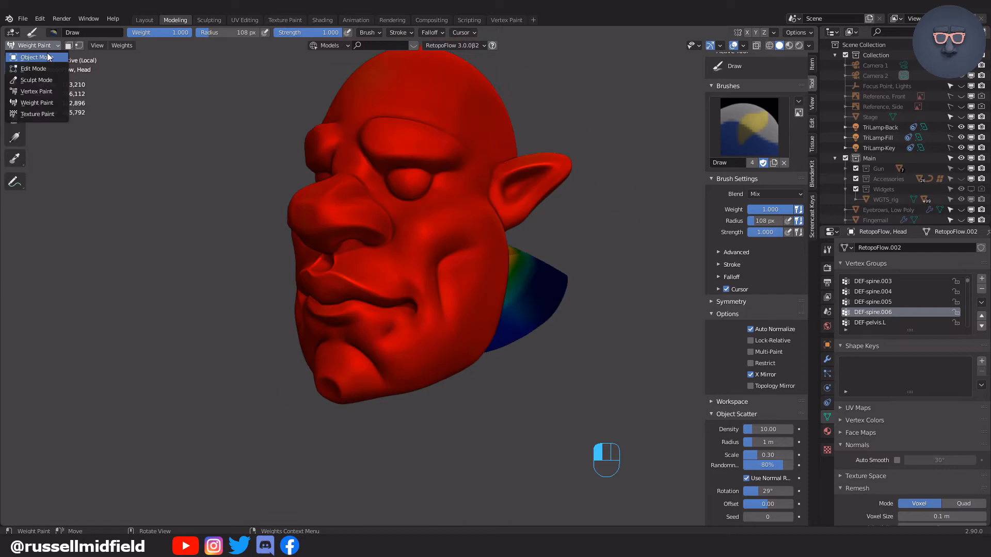
click(49, 56)
key(KP_Divide)
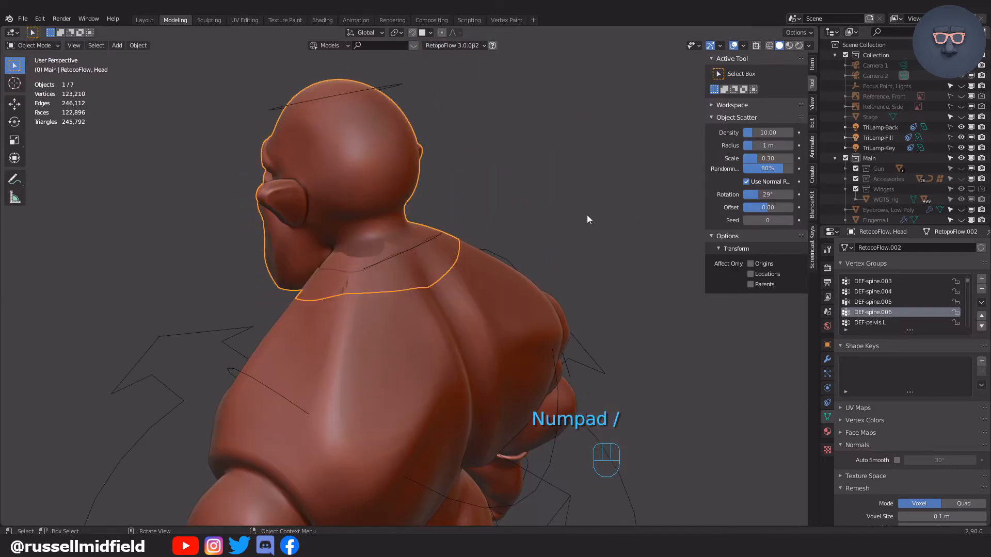
Step: Select the character's rig and switch it to Pose Mode
click(481, 210)
middle_drag(481, 210, 444, 79)
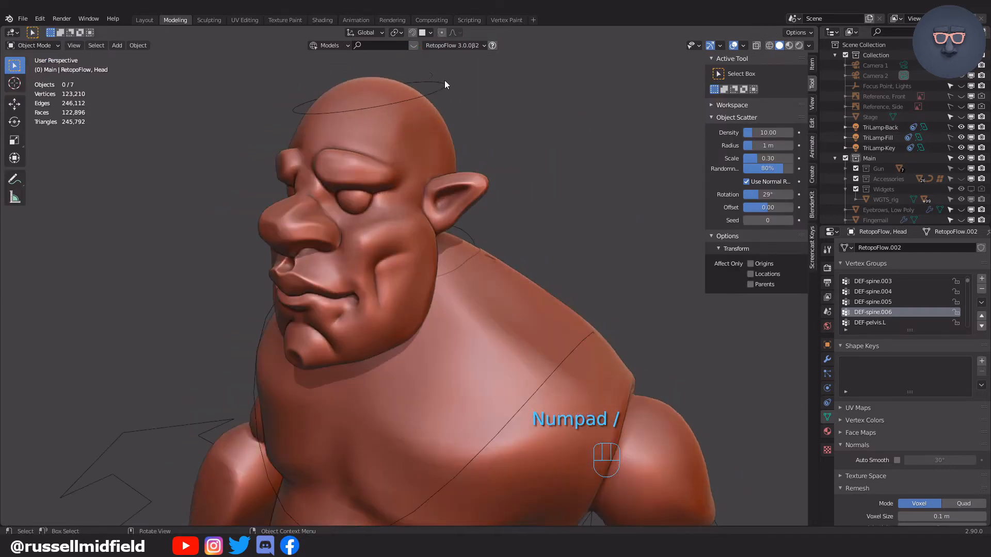
click(444, 82)
click(55, 45)
click(49, 81)
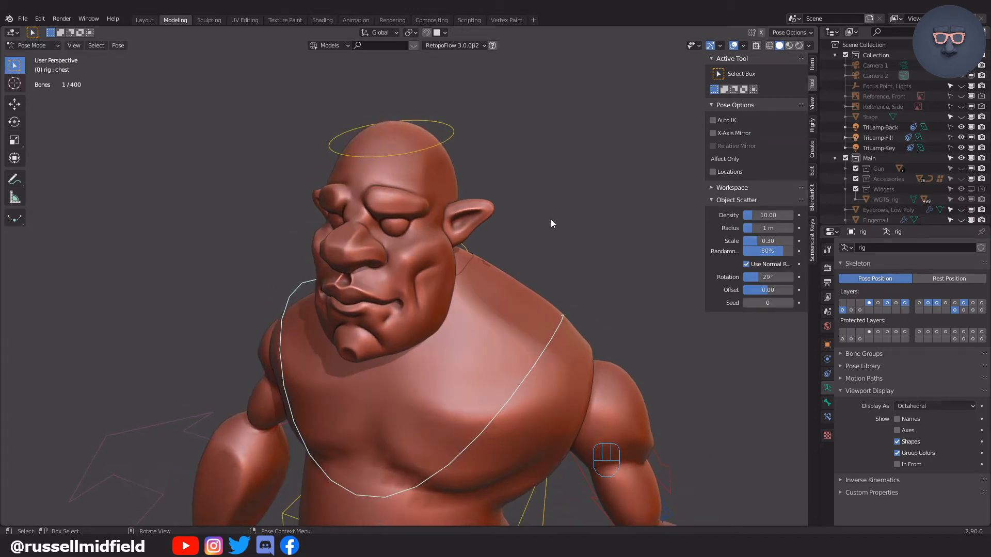
Step: Test-rotate the chest control about the global Z axis and undo the rotation
key(r)
key(z)
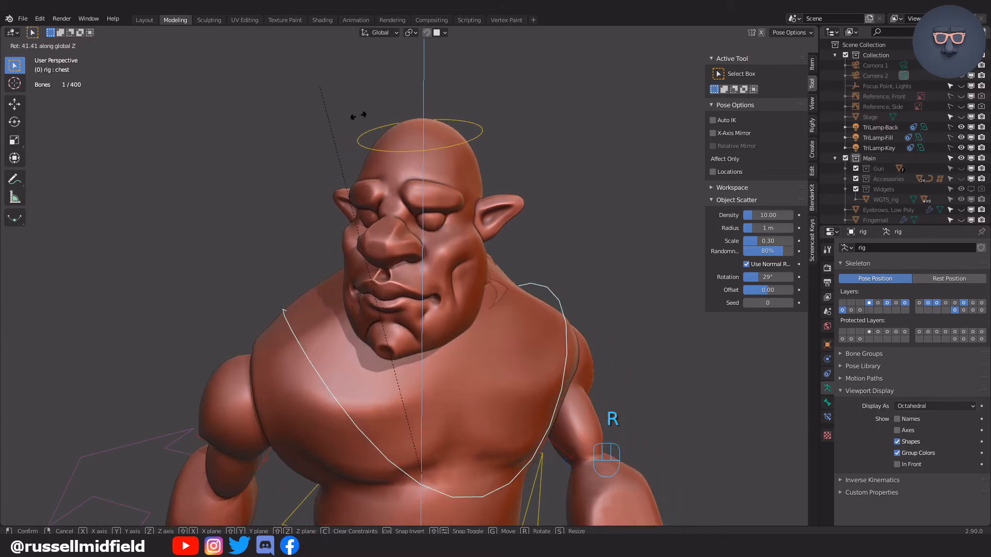
click(453, 185)
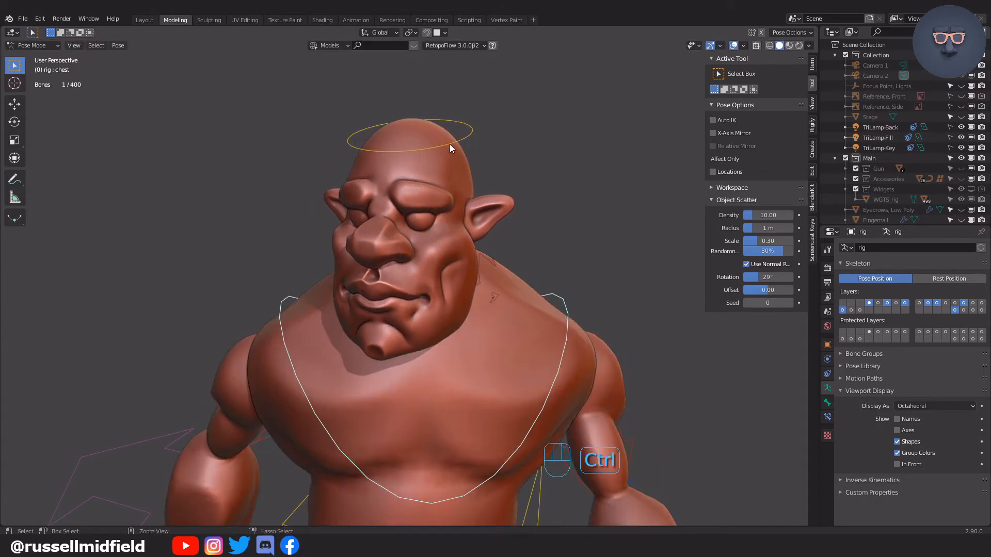
key(ctrl+z)
Step: Test the repainted head by rotating the head control about the global Z axis twice, and undo the pose changes
click(457, 129)
key(r)
key(z)
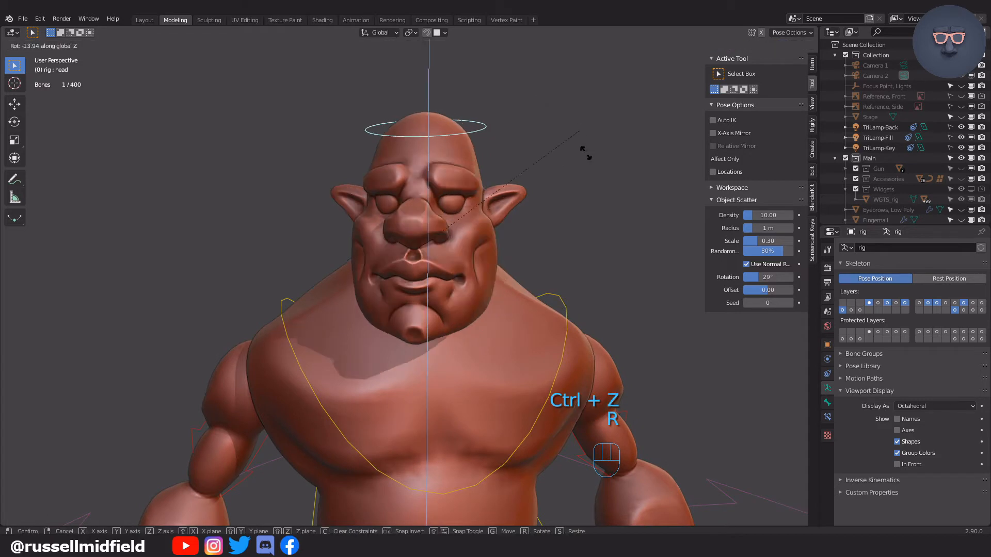
click(582, 199)
middle_drag(542, 206, 512, 179)
scroll(586, 219, up, 3)
key(r)
key(z)
click(510, 127)
key(ctrl+z)
key(ctrl+z)
key(ctrl+z)
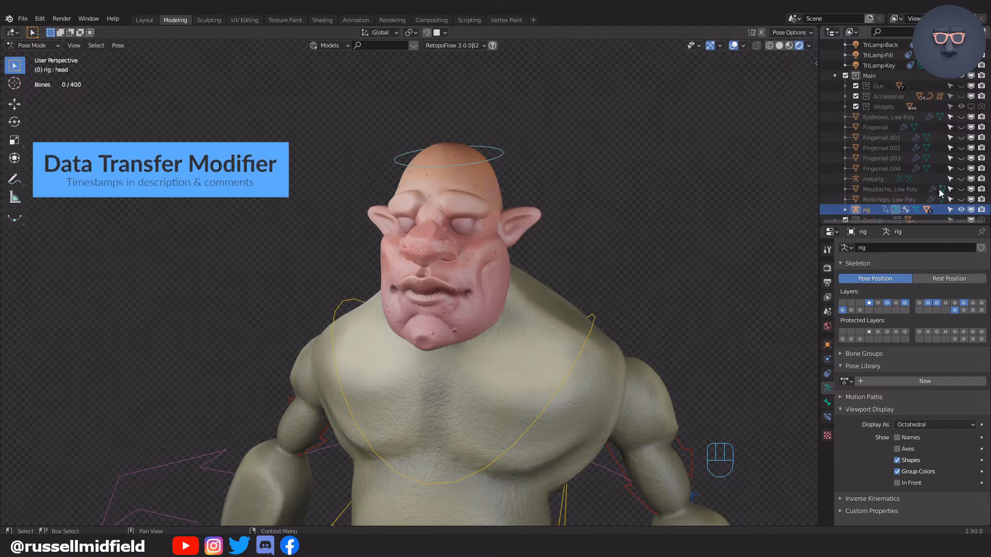
Step: Unhide the low-poly moustache, porkchops and eyebrows objects
click(961, 189)
click(961, 199)
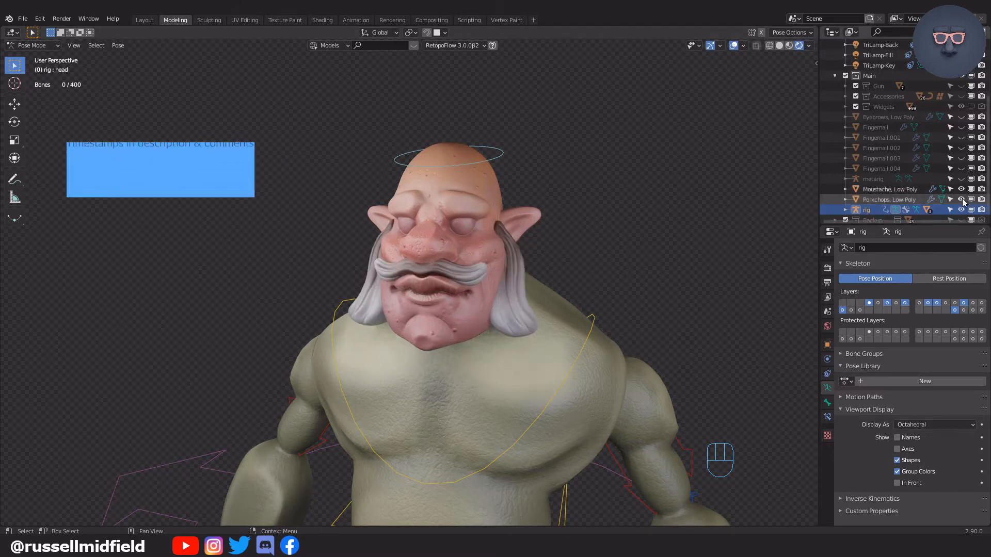
click(960, 119)
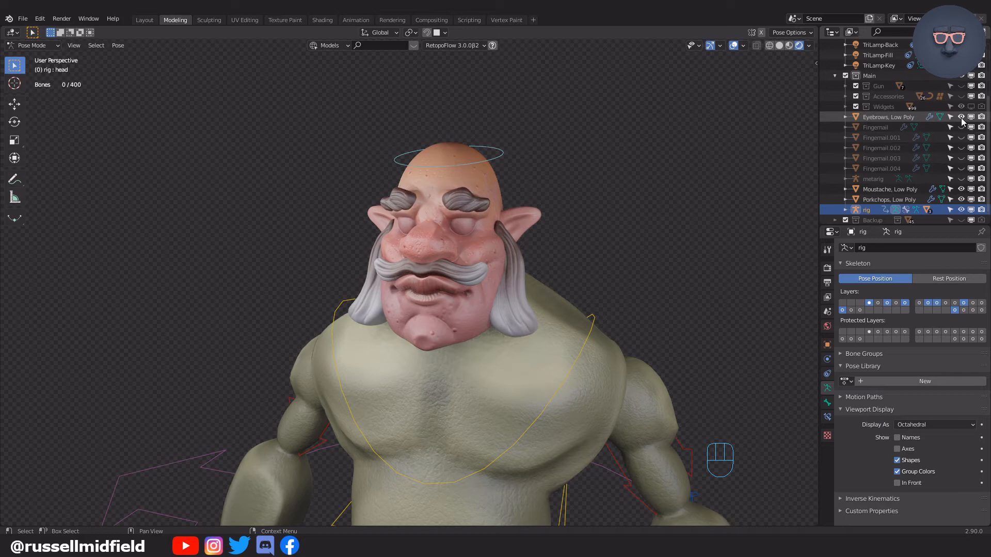
middle_drag(612, 244, 604, 248)
scroll(604, 249, up, 3)
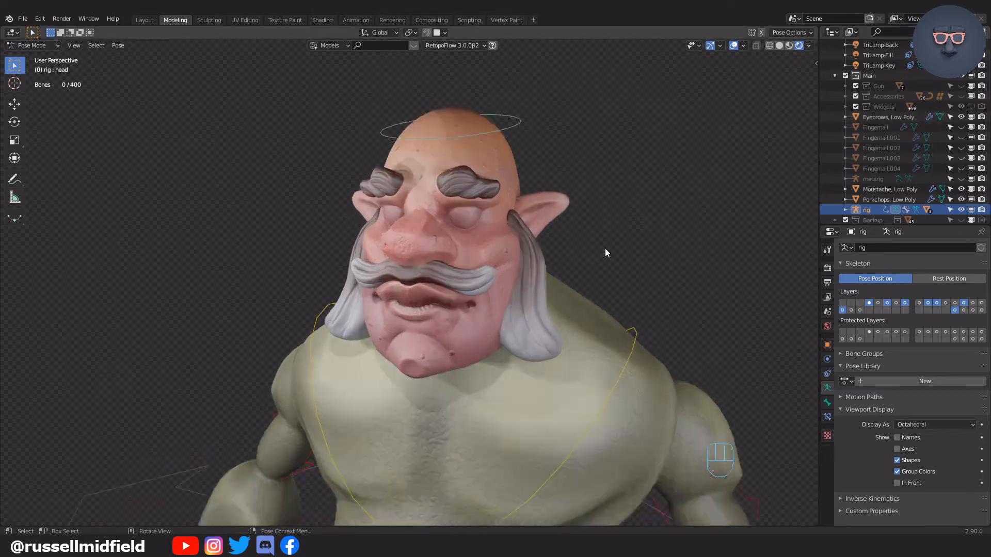
Step: Move the head control to test whether the facial hair follows, and discard the move
click(543, 76)
key(g)
right_click(645, 137)
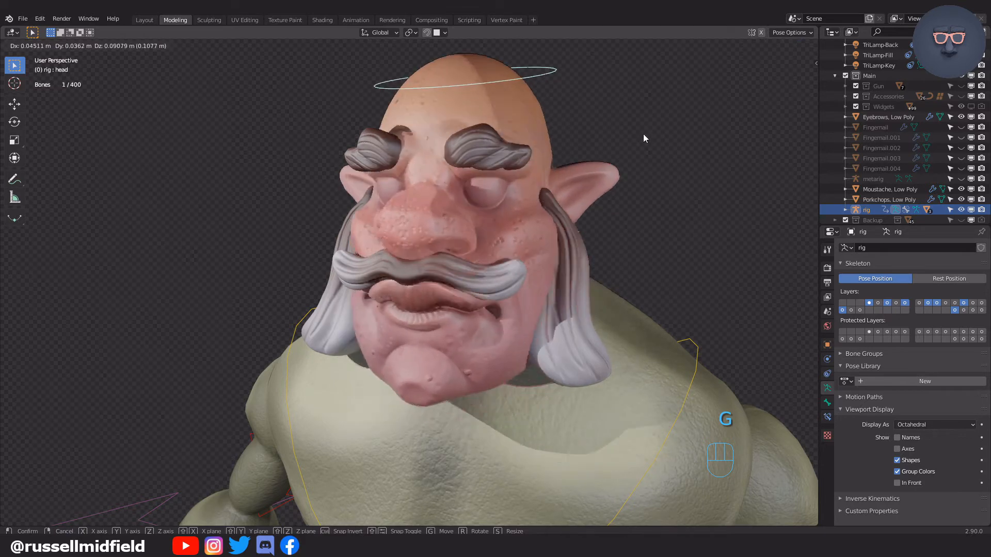
key(ctrl+z)
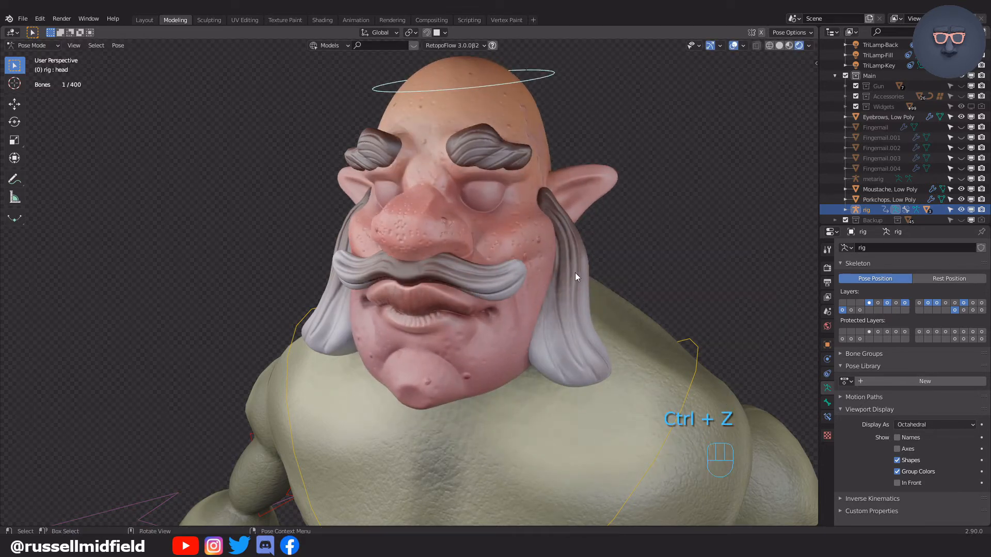
key(ctrl+Tab)
key(ctrl+Tab)
key(ctrl+Tab)
key(ctrl+Tab)
key(ctrl+Tab)
key(ctrl+Tab)
key(ctrl+Tab)
key(ctrl+Tab)
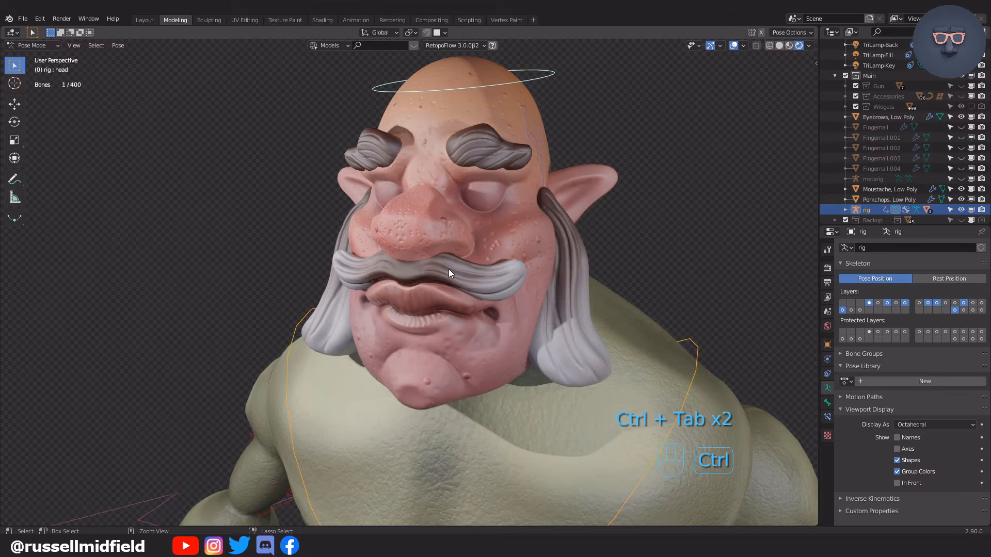
Step: In Object Mode, parent the porkchops, moustache and eyebrows to the rig using Armature Deform With Empty Groups
click(61, 49)
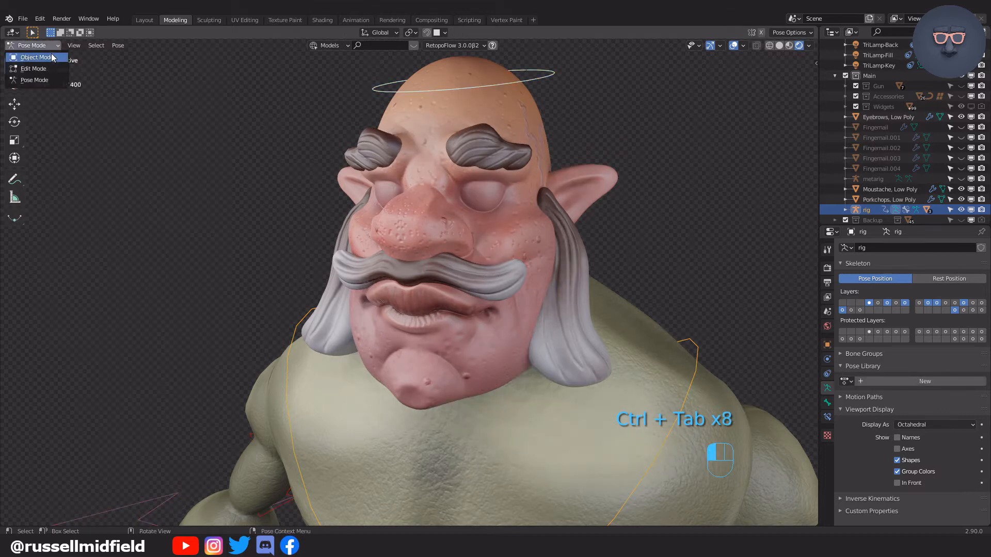
click(51, 53)
scroll(639, 182, down, 2)
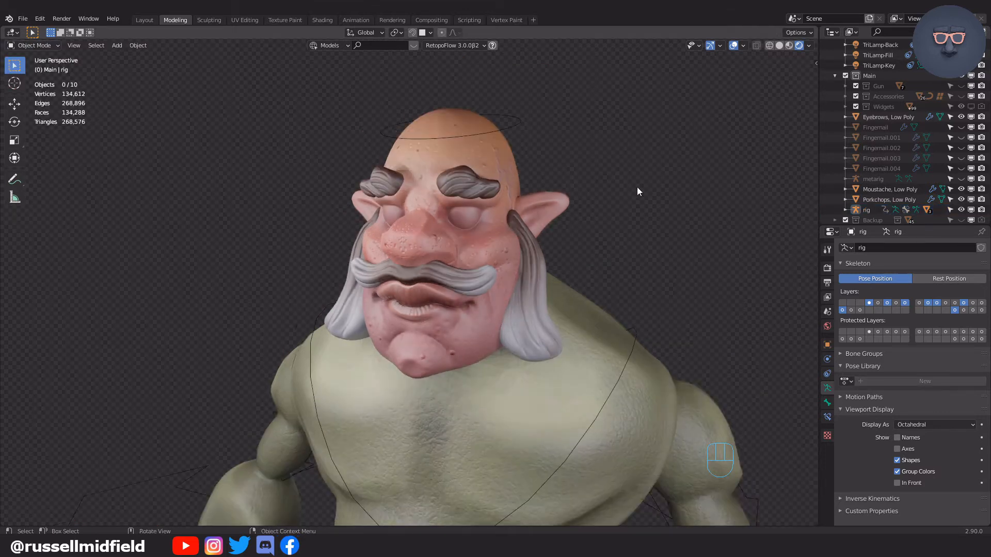
click(536, 284)
shift+click(464, 281)
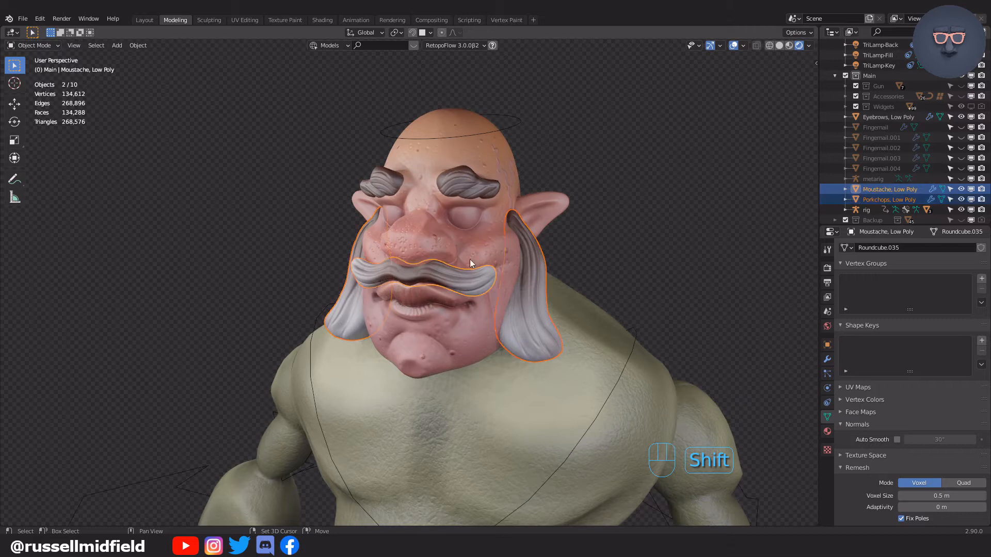
shift+click(476, 187)
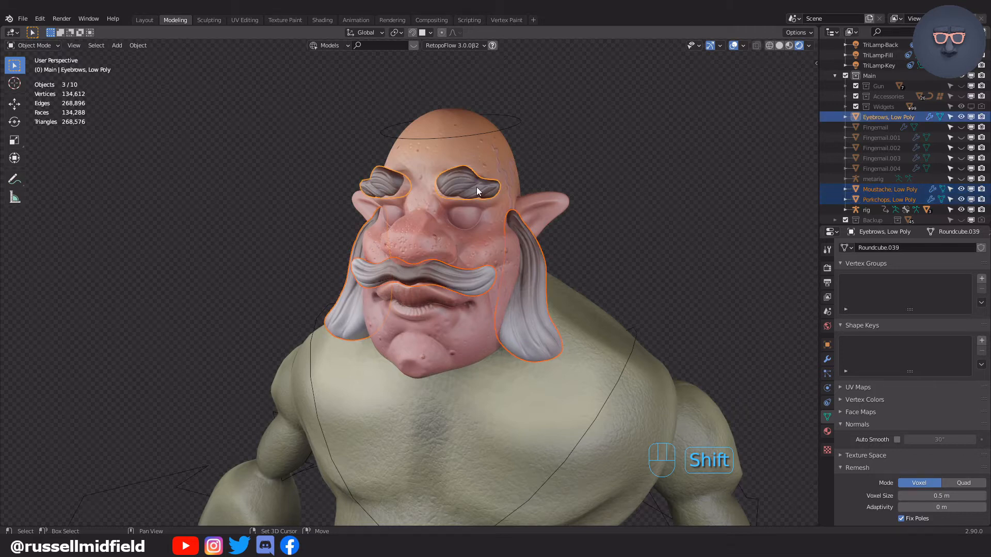
shift+click(514, 129)
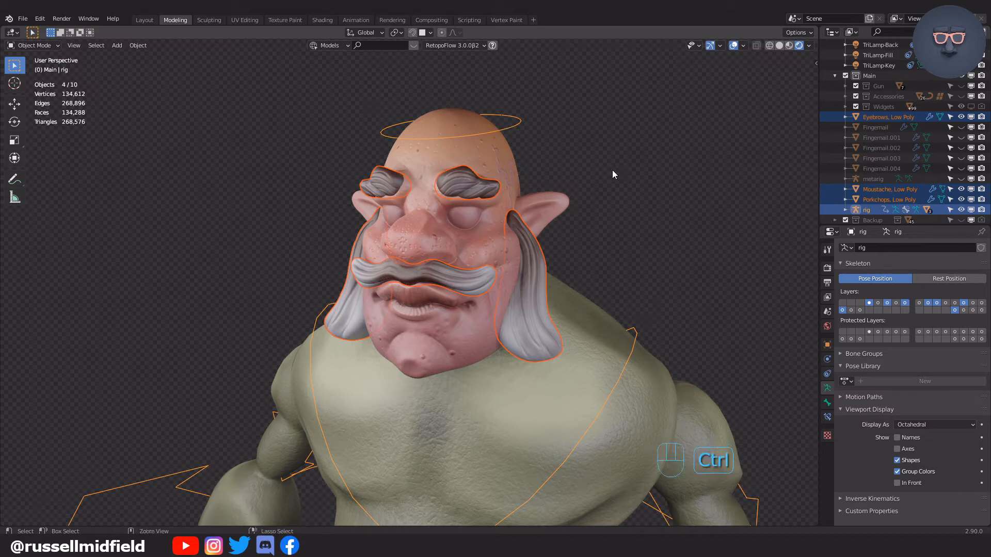
key(ctrl+p)
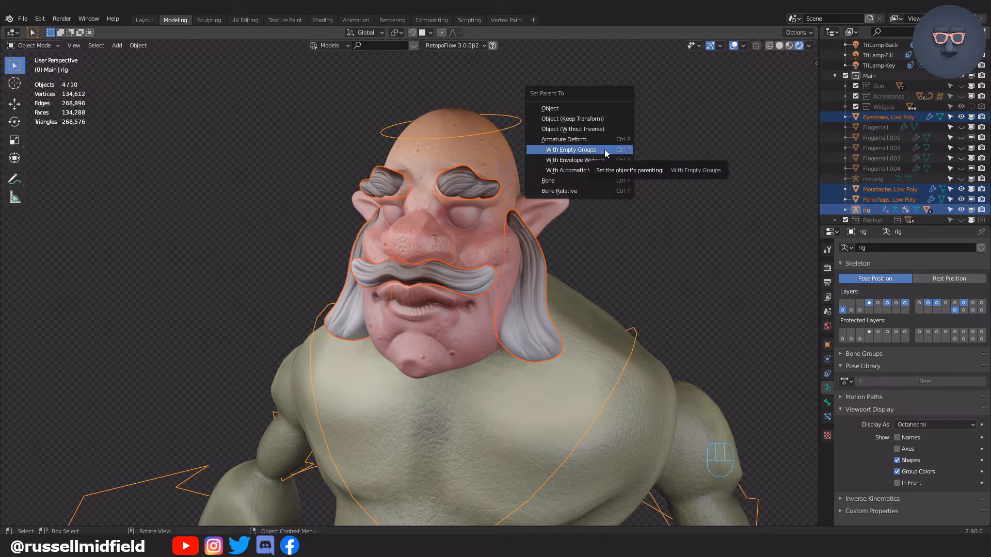
click(604, 150)
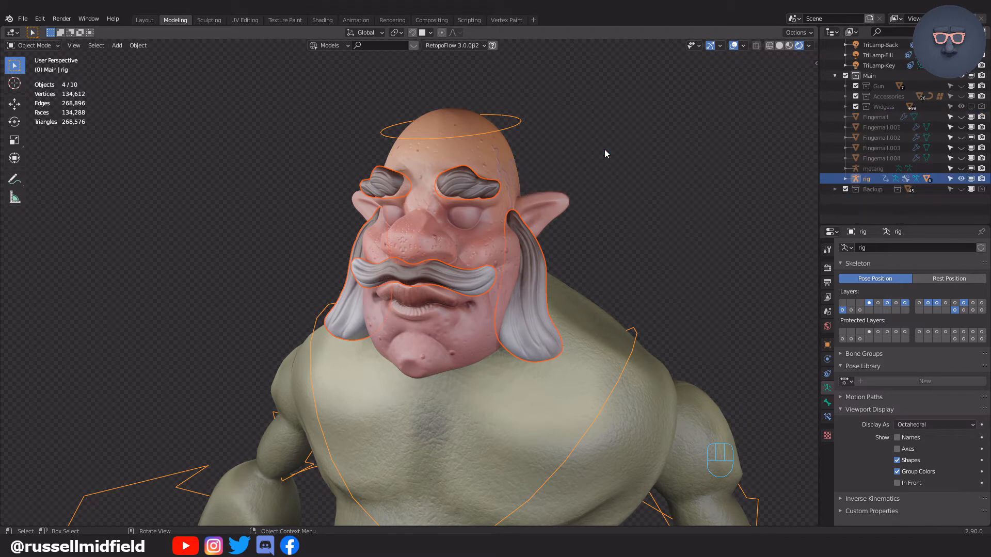
Step: Add a Data Transfer modifier to the eyebrows object
click(482, 184)
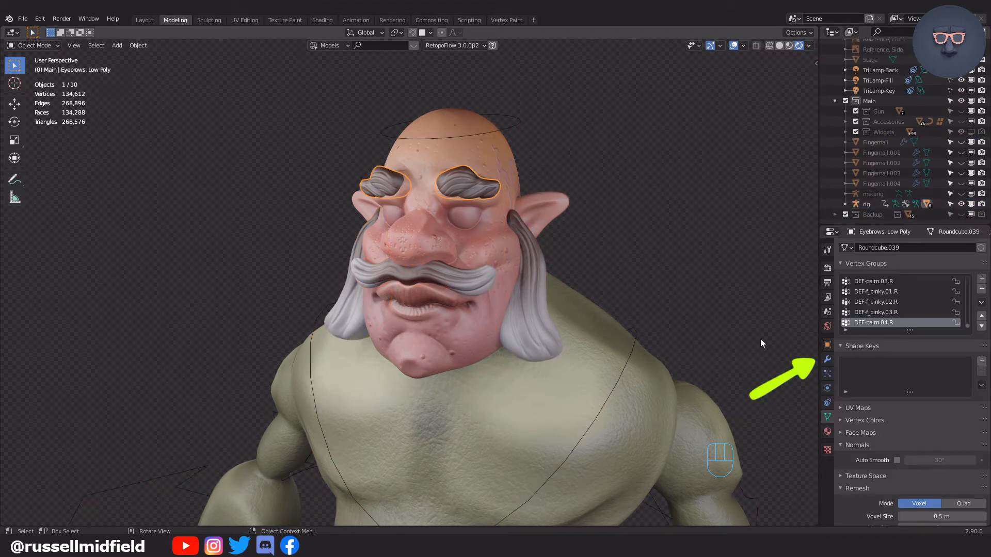
click(825, 357)
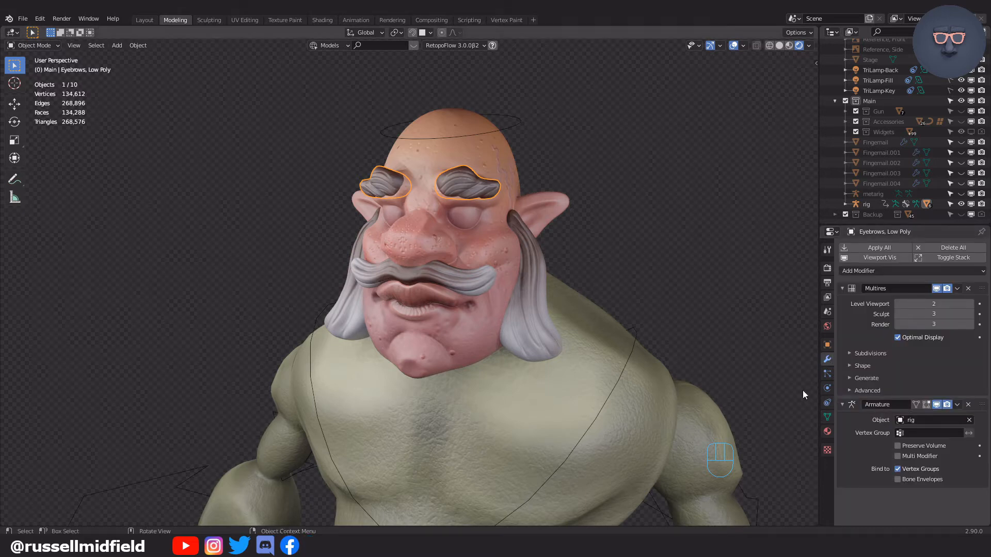
click(891, 272)
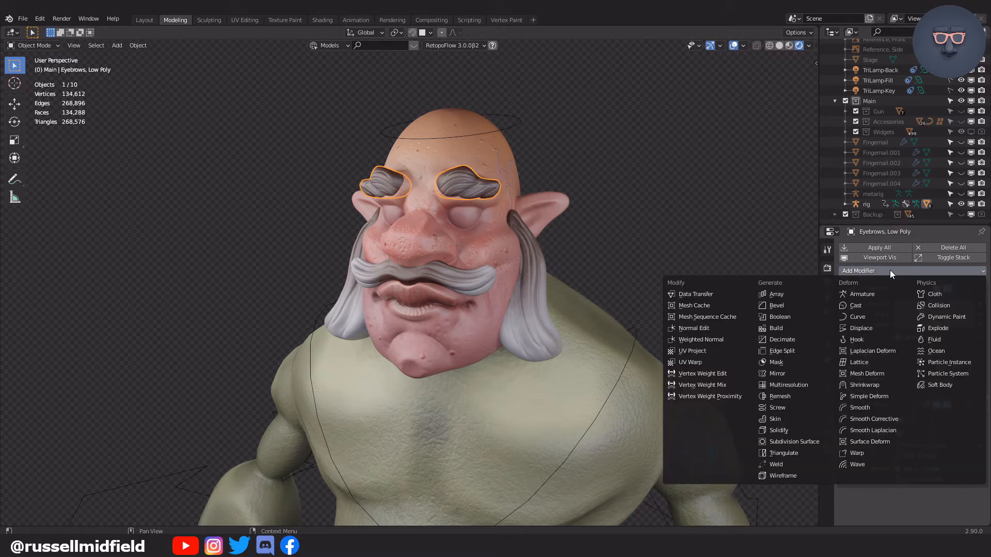
click(723, 294)
Step: Set the head mesh as the source object of the eyebrows' Data Transfer modifier
scroll(916, 401, down, 3)
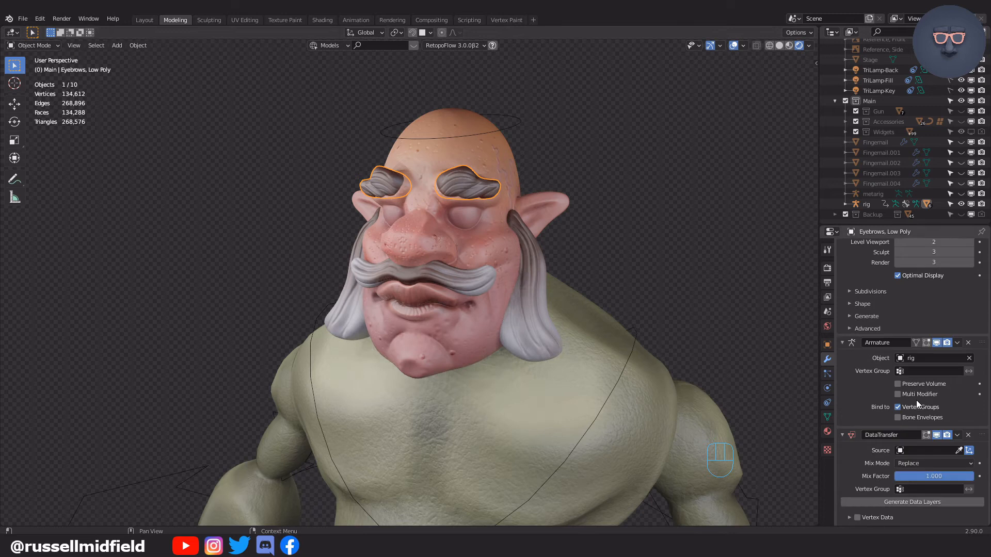
click(959, 451)
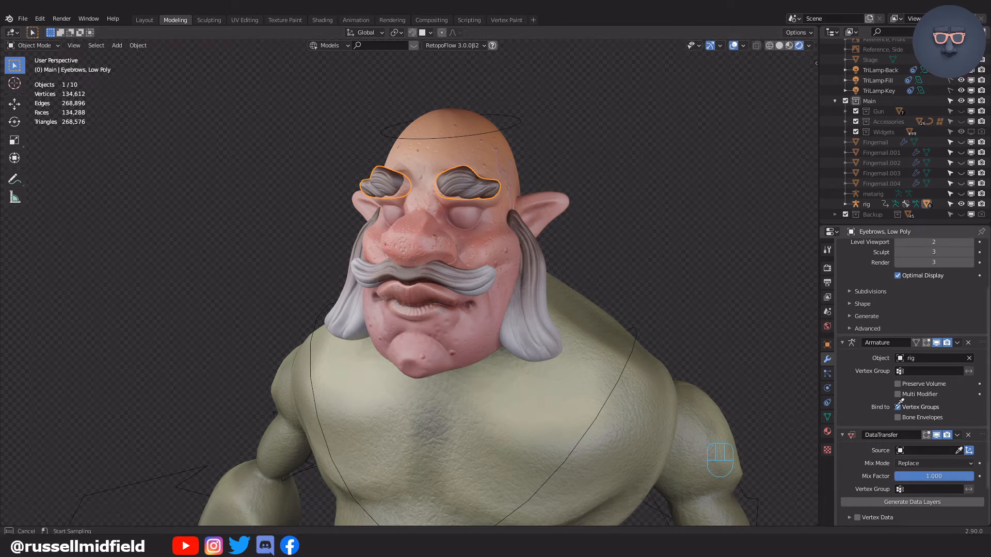
click(494, 154)
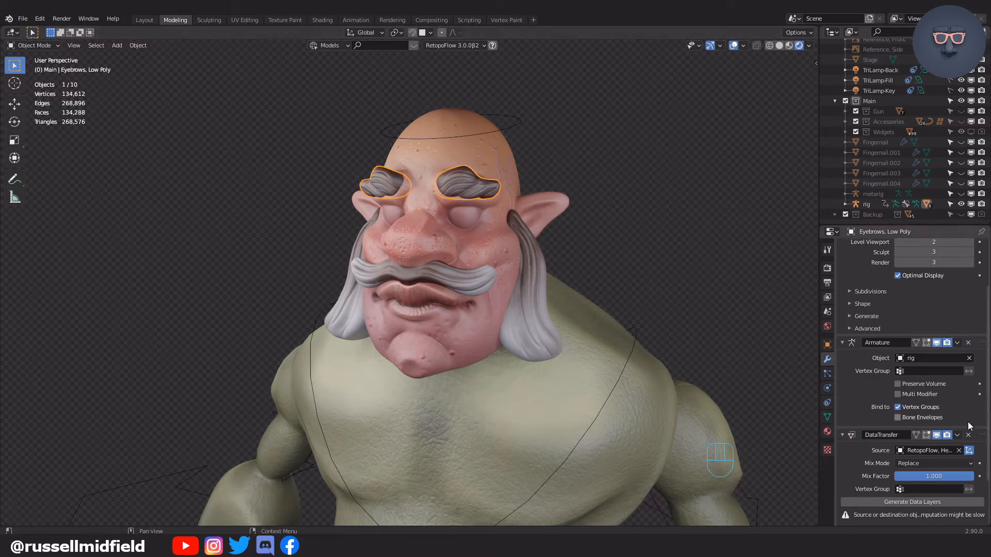
Step: Enable Vertex Data in the eyebrows' Data Transfer modifier and choose Vertex Groups as the data to transfer
scroll(969, 424, down, 3)
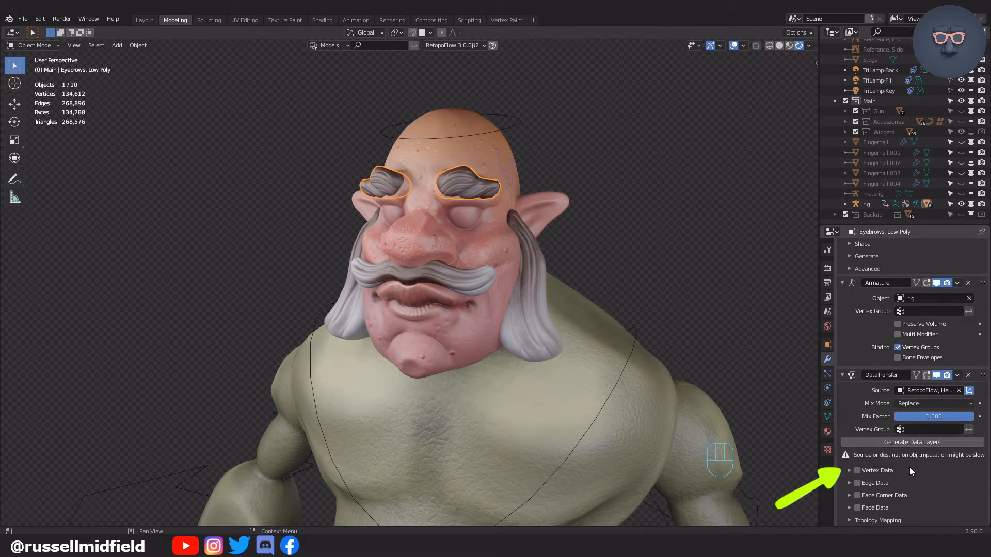
click(858, 470)
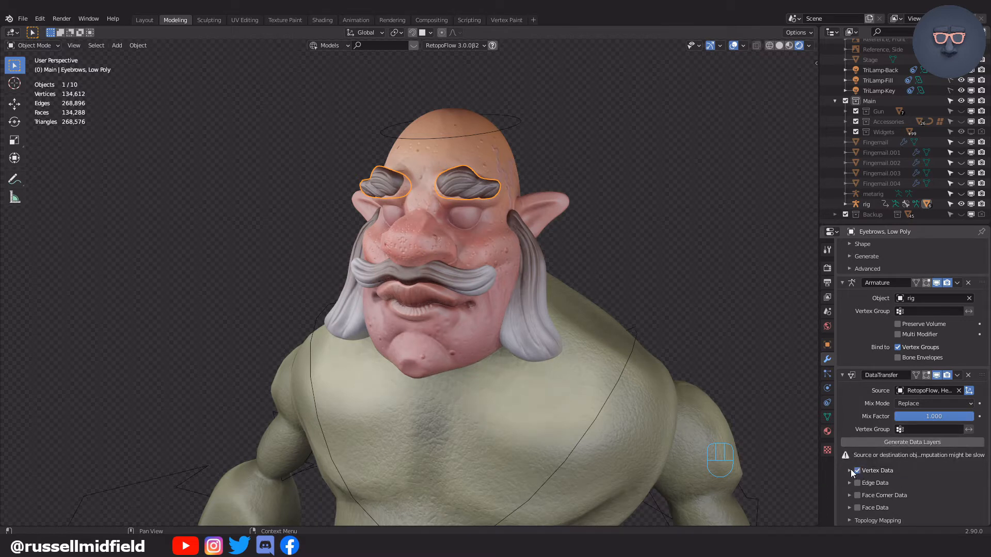
click(849, 470)
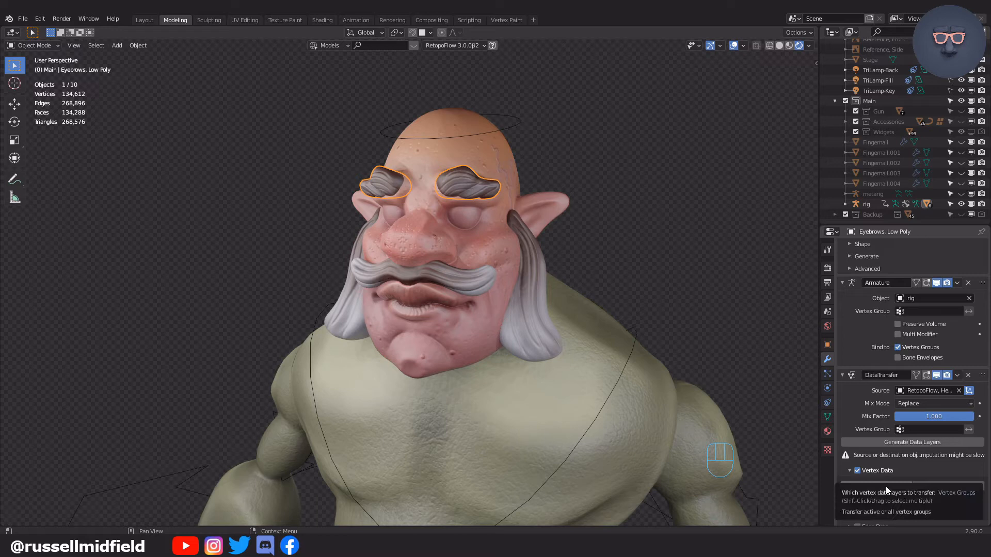
click(893, 488)
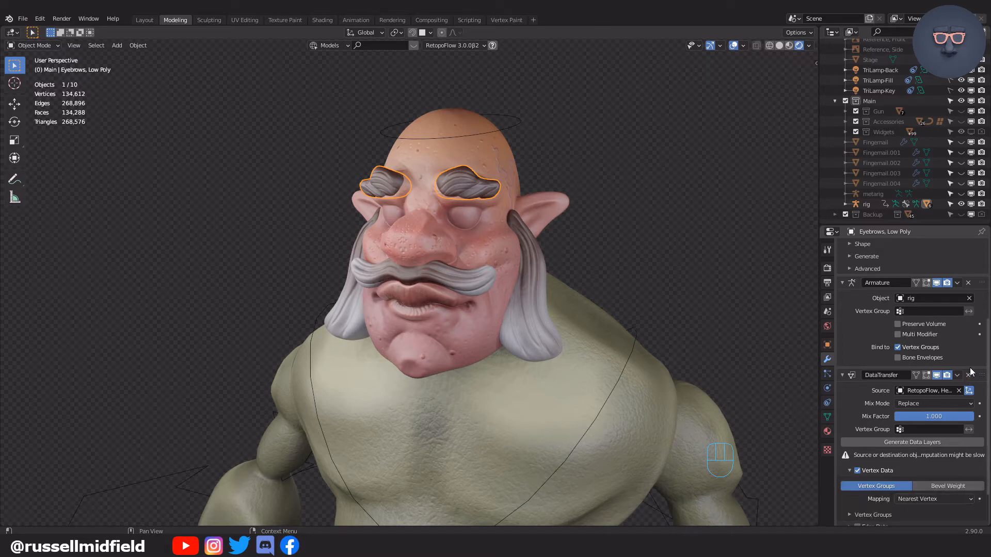
Step: Move the Data Transfer modifier above the Armature modifier in the eyebrows' modifier stack
drag(983, 377, 982, 292)
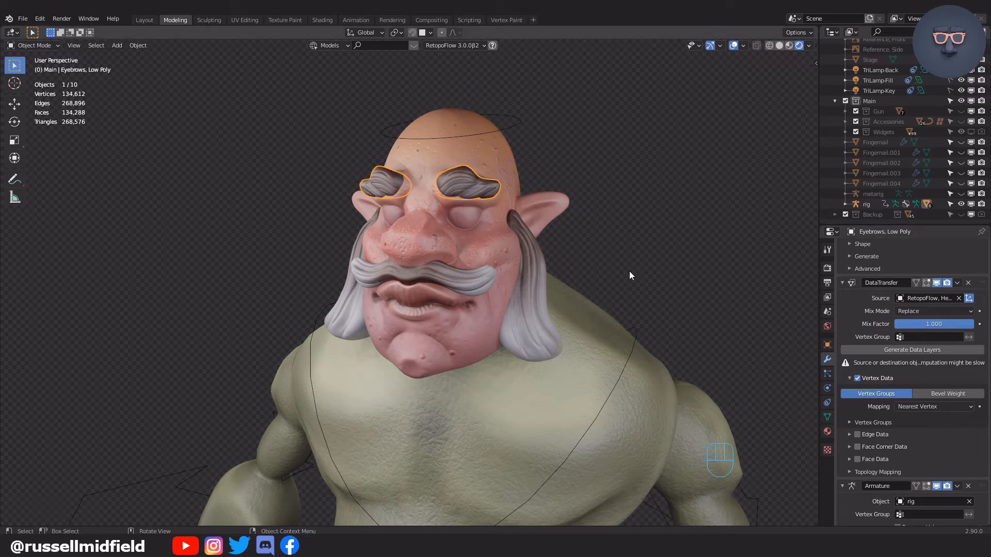
Step: In Pose Mode, move the rig's head bone to test how the eyebrows follow the head, and undo the move
click(519, 123)
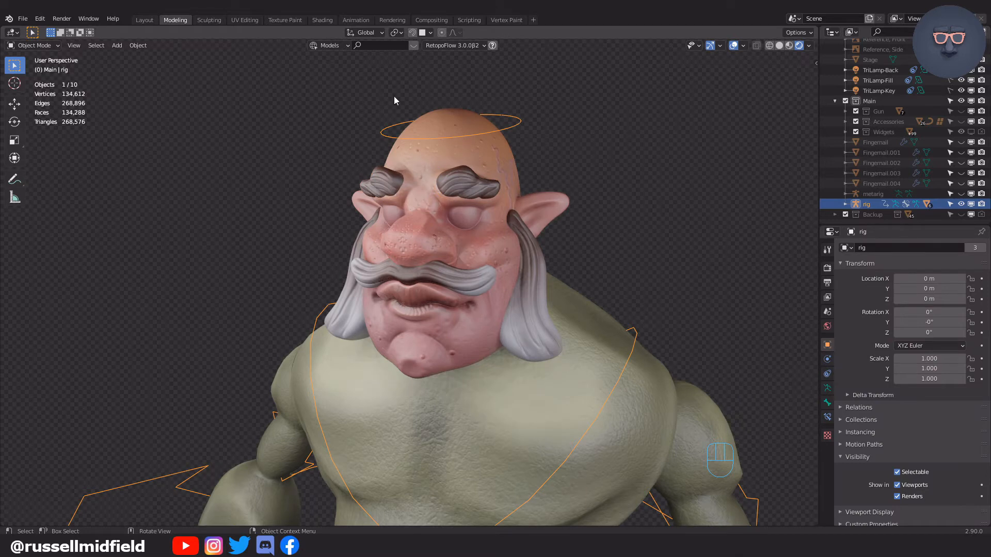
click(34, 46)
click(54, 78)
click(480, 136)
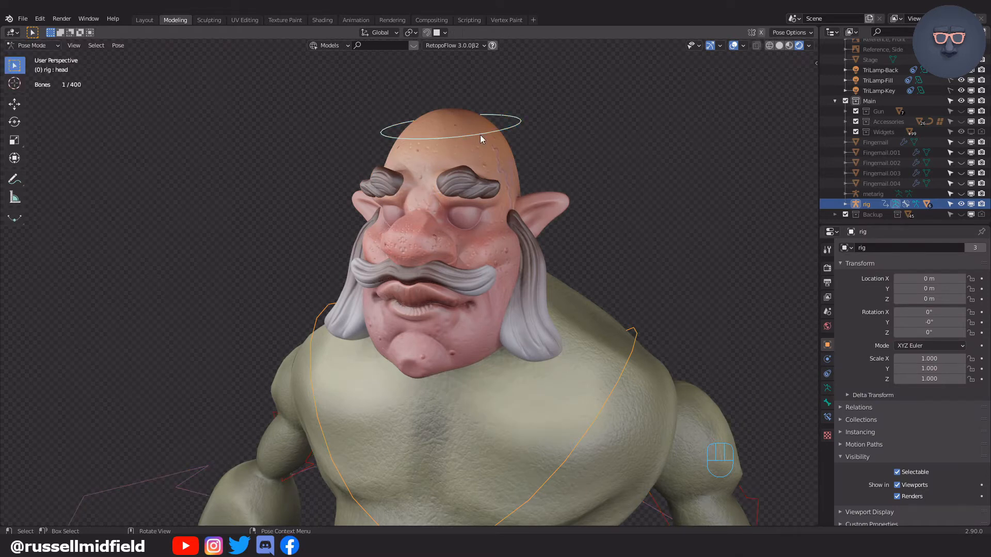
key(g)
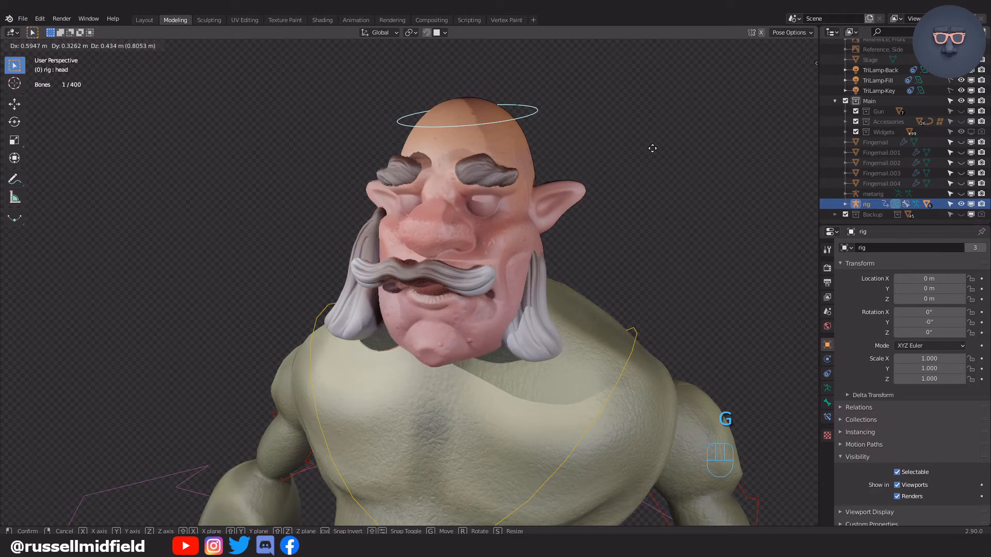
click(625, 159)
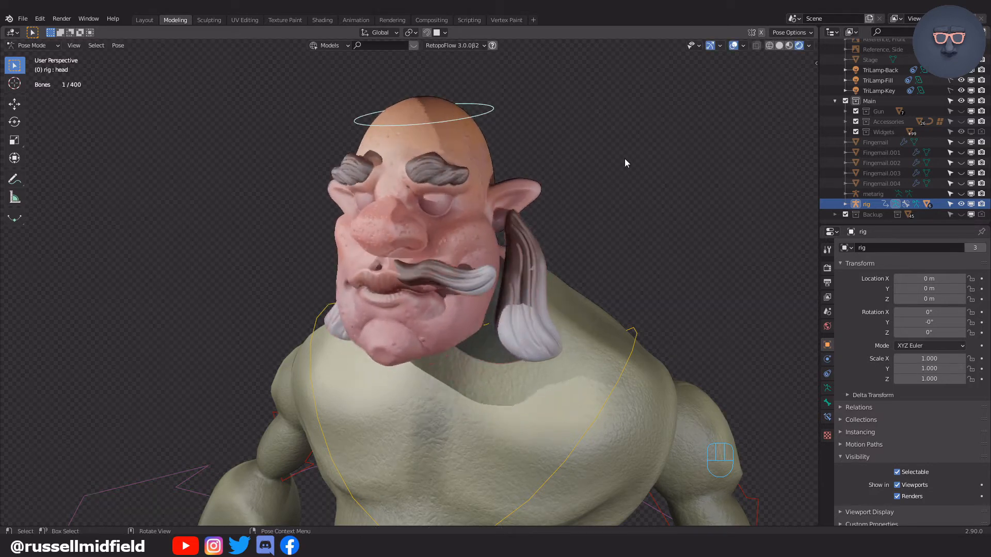
key(ctrl+z)
Step: Rotate the head bone about the global Z axis to test the eyebrows' deformation, and undo the rotation
key(r)
key(z)
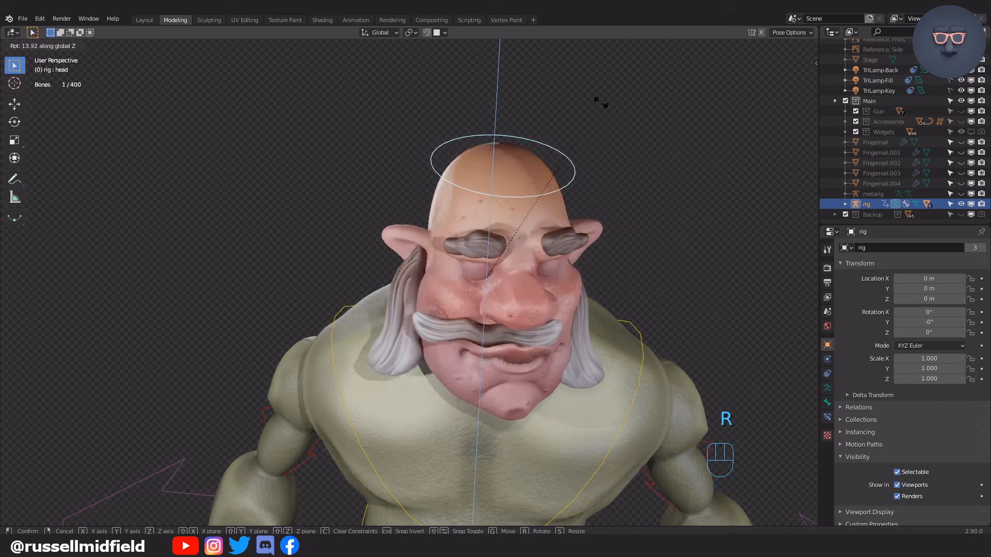
click(687, 231)
mouse_move(686, 230)
middle_down()
mouse_move(656, 213)
mouse_move(683, 225)
middle_up()
key(ctrl+z)
Step: Add a Data Transfer modifier to the moustache object with the head mesh as its source
scroll(684, 225, up, 2)
click(459, 258)
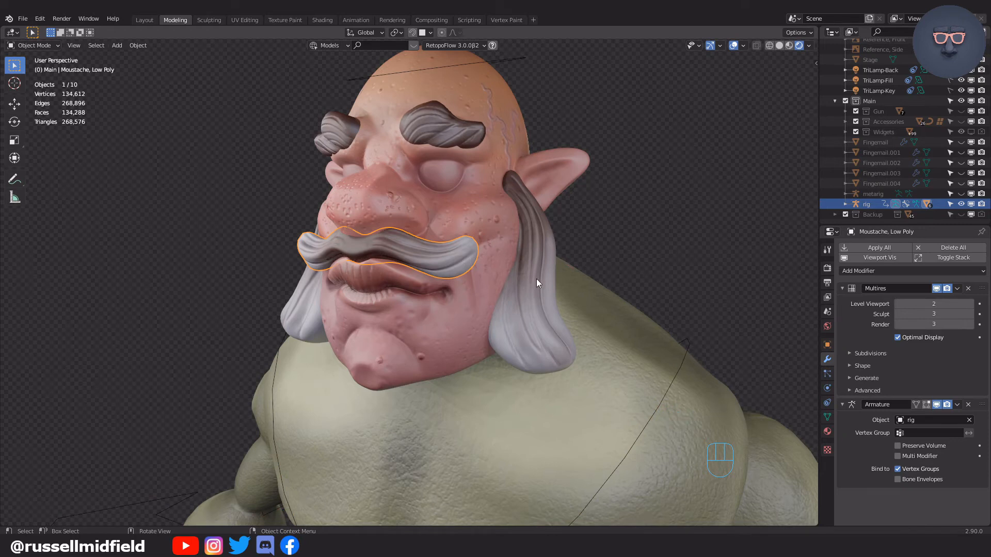
click(862, 268)
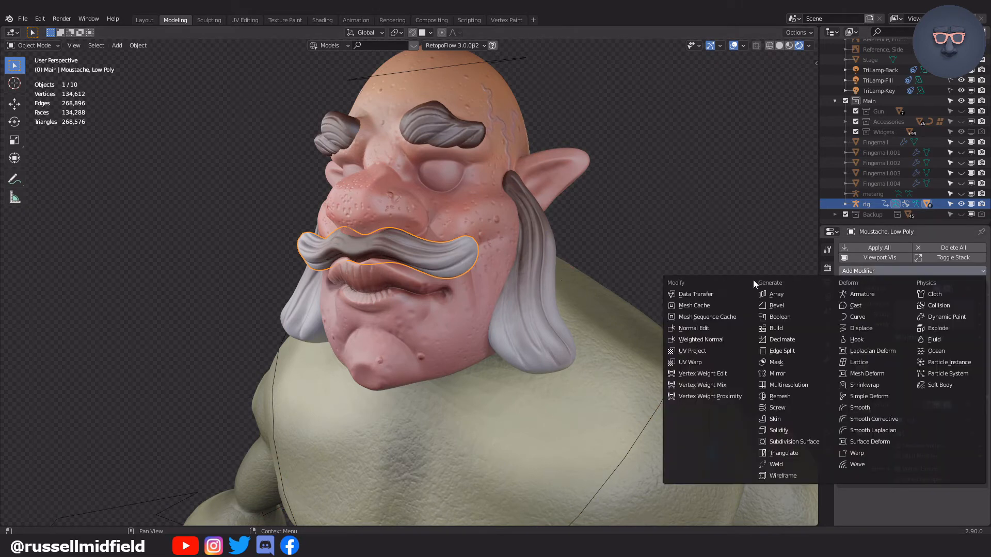
click(716, 293)
scroll(913, 441, down, 4)
click(957, 429)
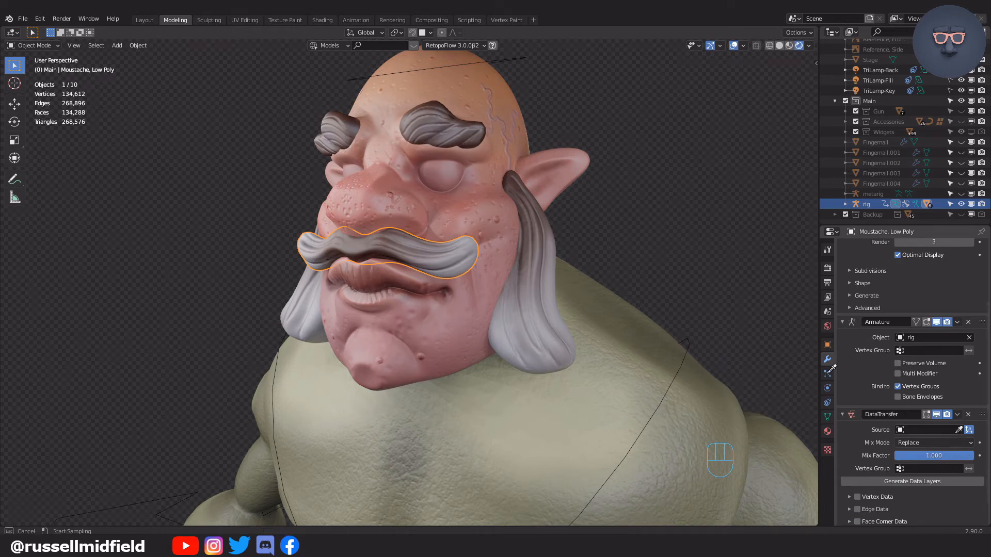
click(491, 192)
scroll(958, 455, down, 2)
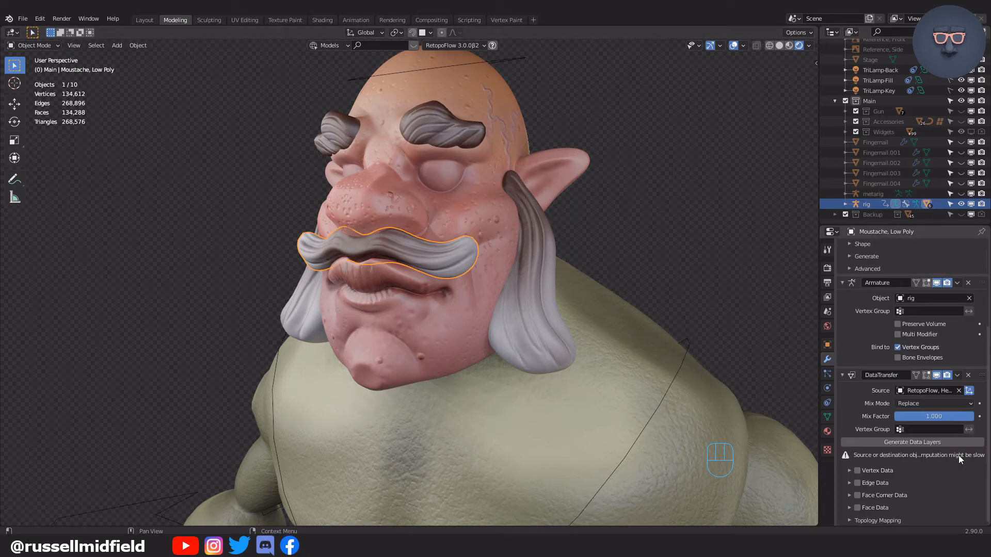
Step: Enable Vertex Data with Vertex Groups in the moustache's Data Transfer modifier and move it above the Armature modifier
click(857, 471)
click(849, 471)
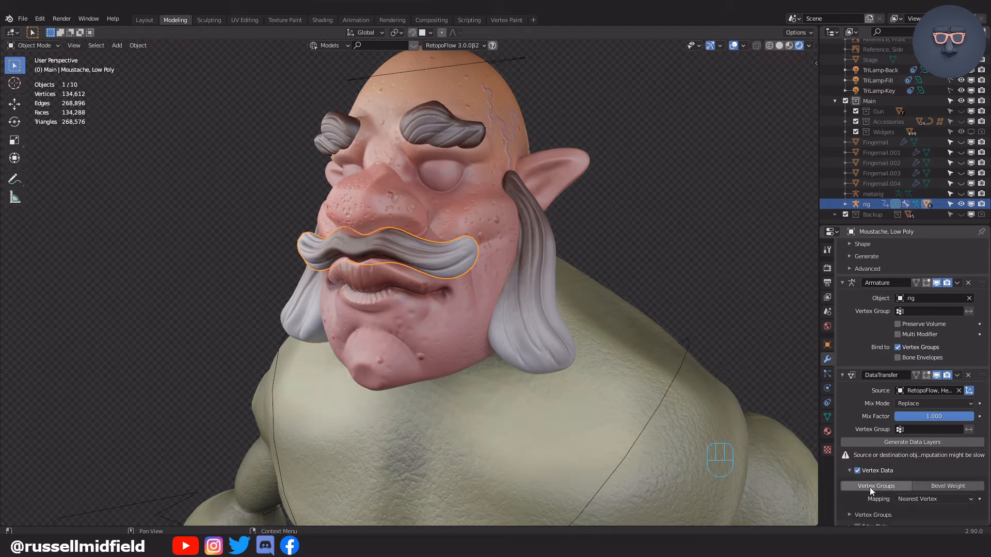
click(872, 488)
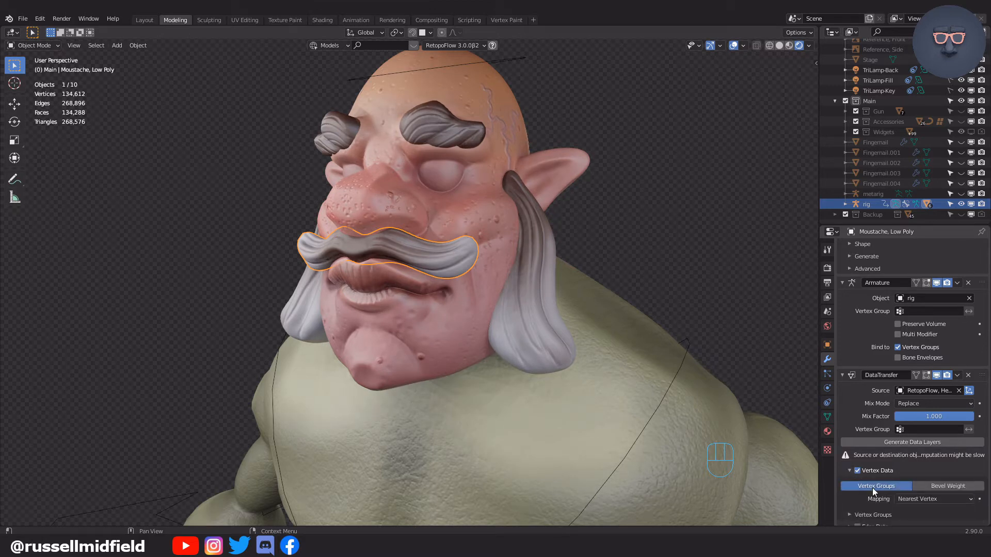
scroll(983, 328, down, 3)
drag(983, 329, 982, 282)
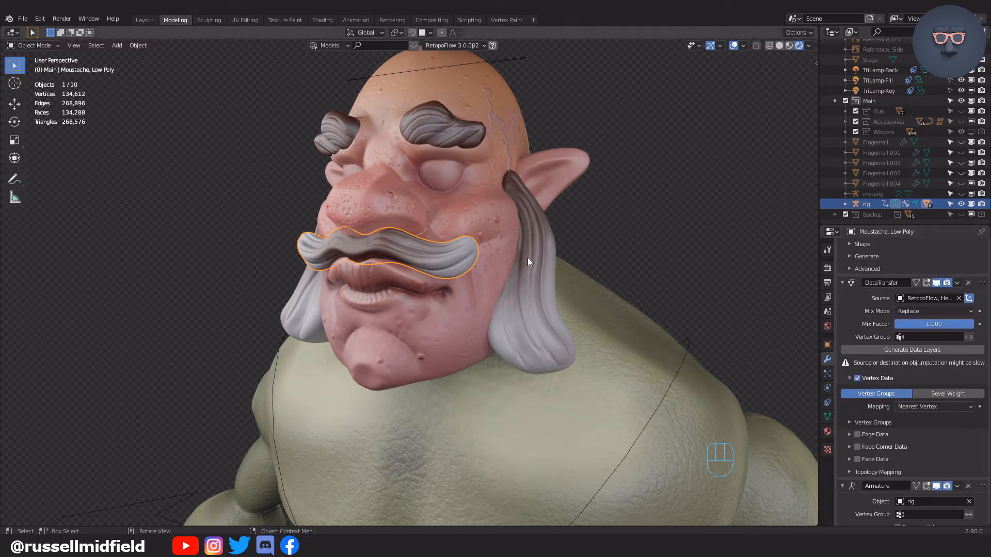
Step: Add a Data Transfer modifier to the porkchops object
click(538, 237)
click(964, 271)
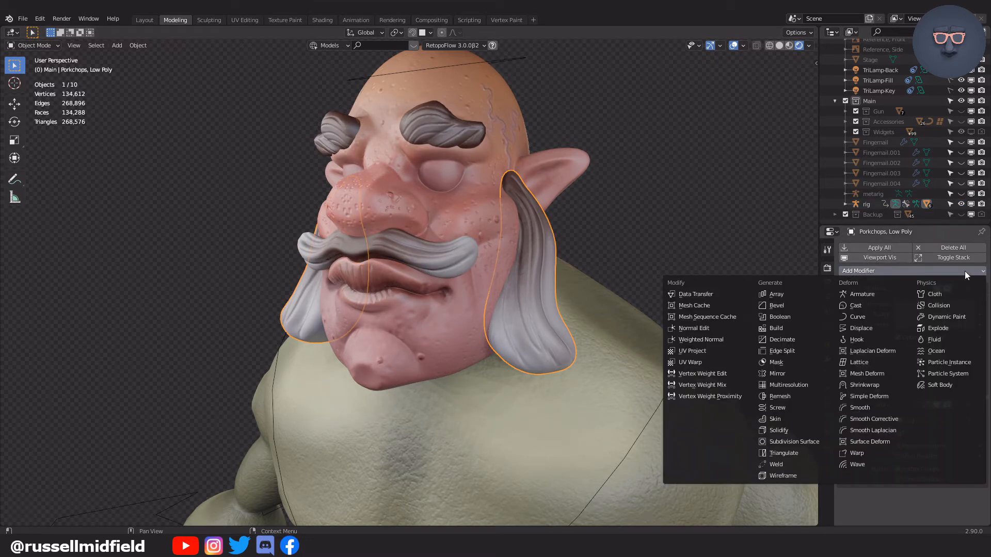
click(713, 295)
scroll(890, 416, down, 5)
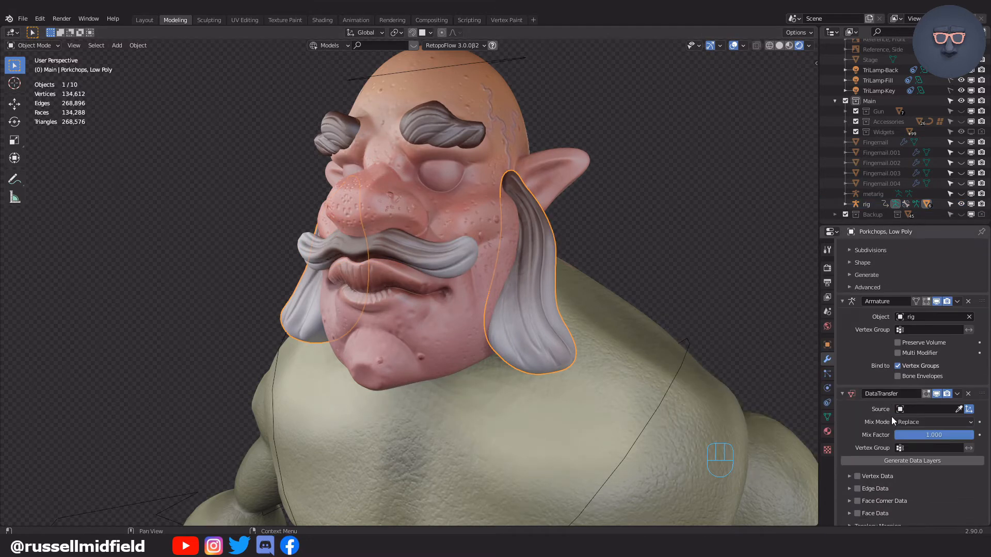
Step: Configure the sideburns' Data Transfer modifier to copy vertex groups from RetopoFlow, Head, and place it above the Armature modifier
click(958, 408)
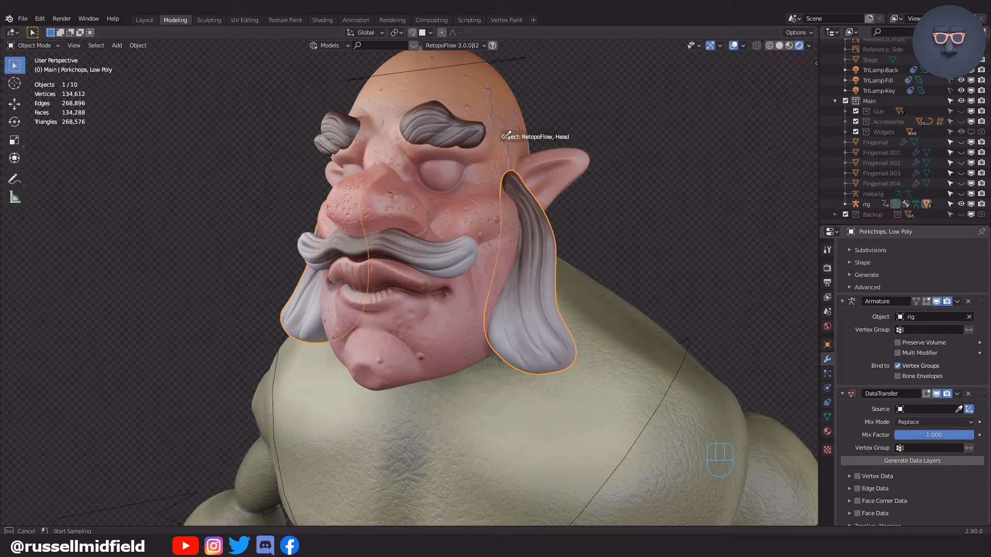
click(503, 132)
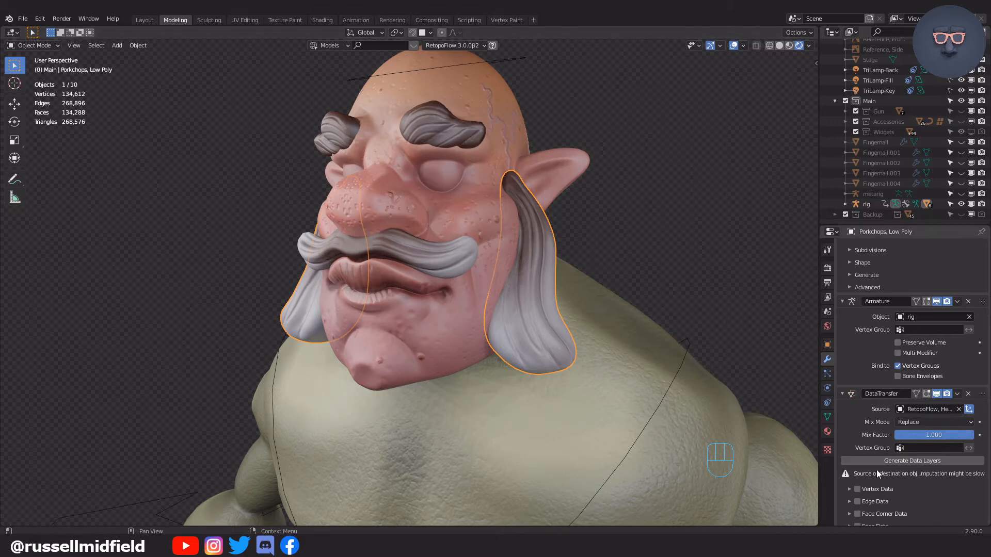
click(849, 489)
click(855, 489)
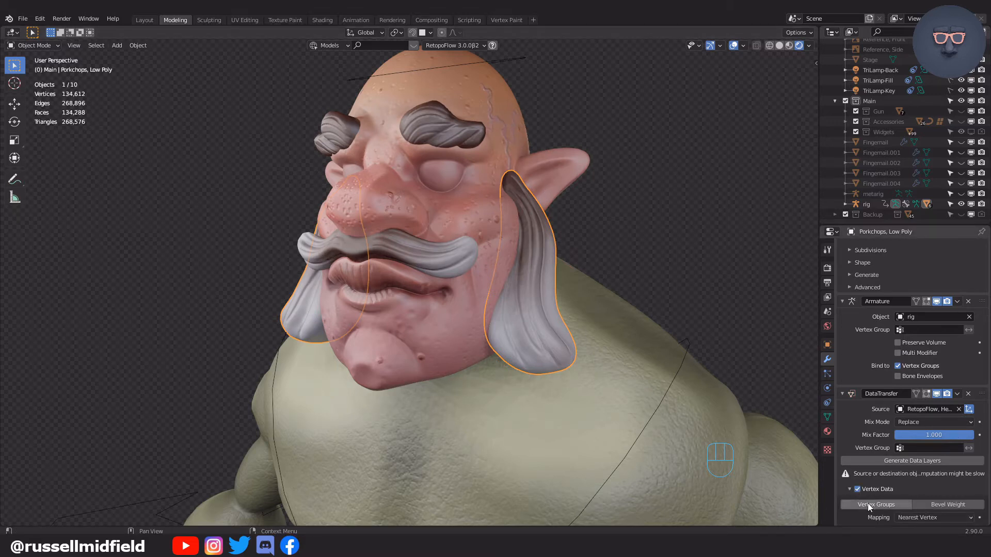
click(867, 504)
drag(980, 393, 965, 305)
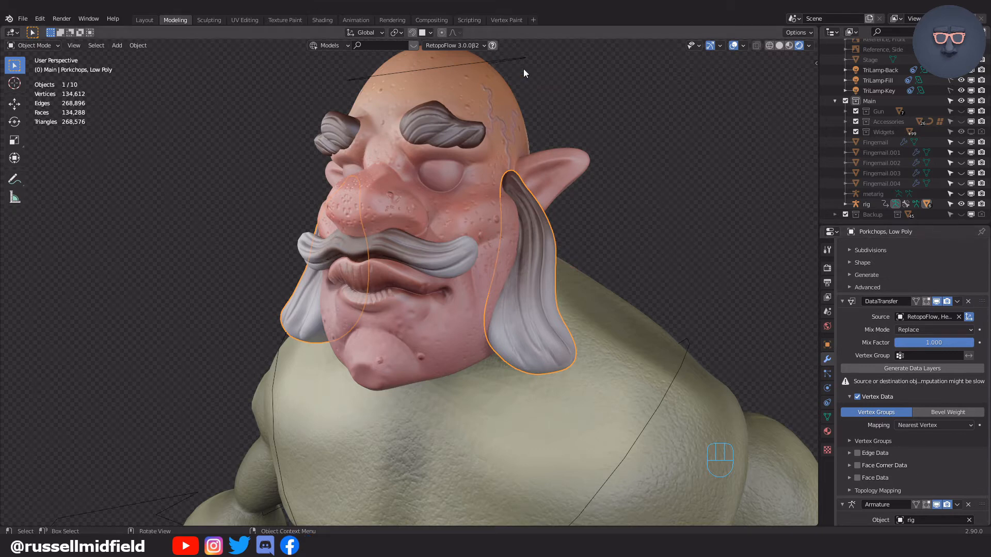
Step: Move the rig's head bone to test how the sideburns follow, and undo the move
middle_drag(637, 174, 643, 208)
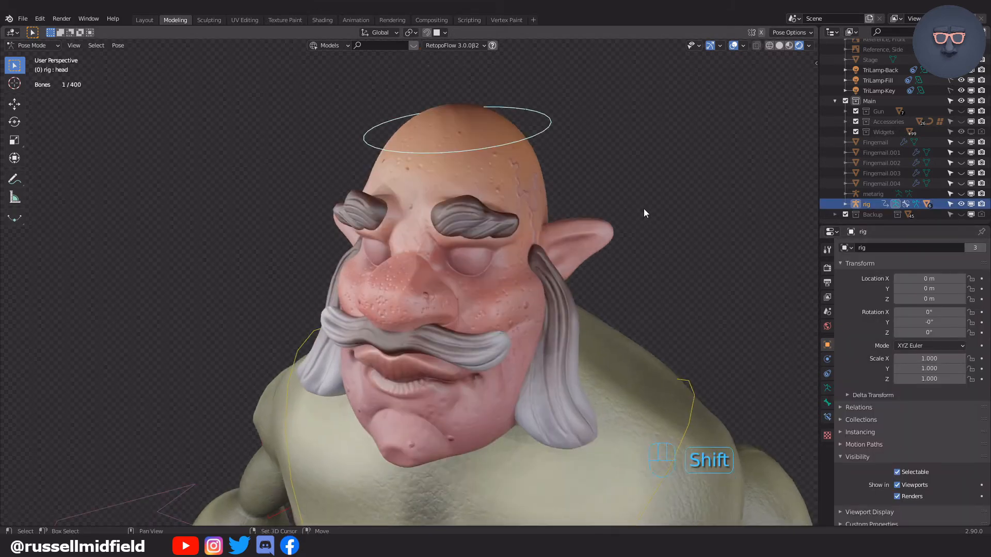
scroll(643, 209, down, 1)
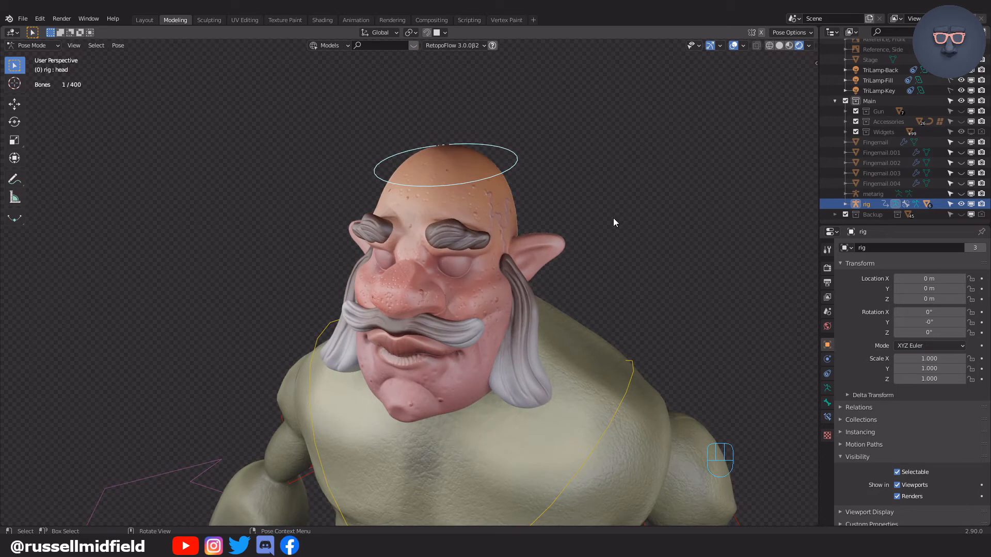
key(g)
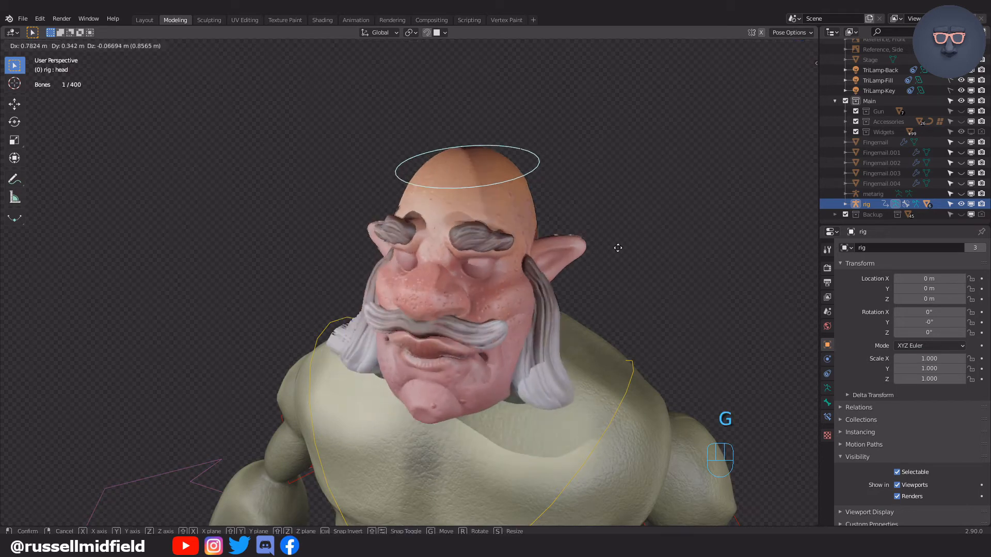
click(587, 249)
mouse_move(587, 248)
middle_down()
mouse_move(628, 235)
mouse_move(601, 256)
middle_up()
key(ctrl+z)
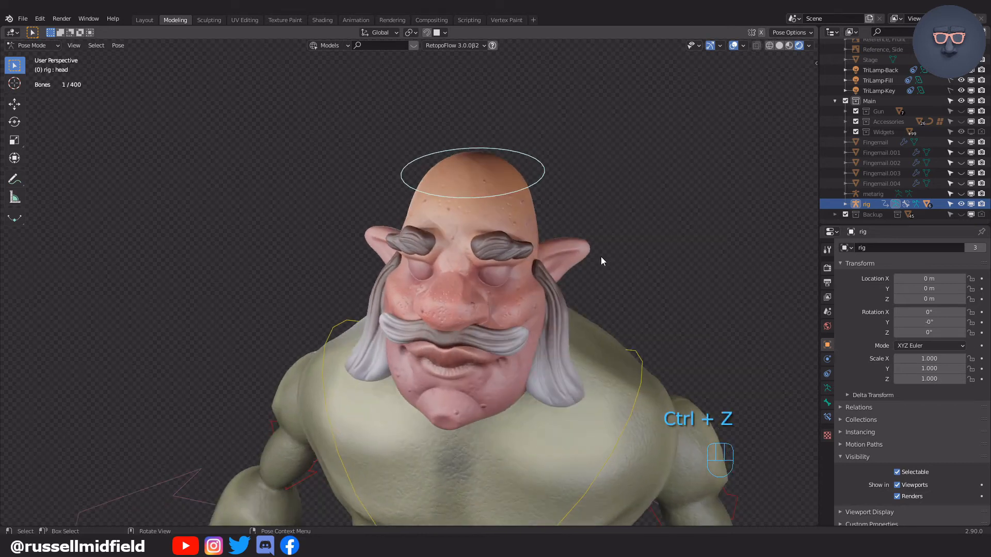
Step: Rotate the head bone around global Z and inspect how the sideburns deform beside the face
middle_drag(557, 177, 613, 160)
key(r)
key(z)
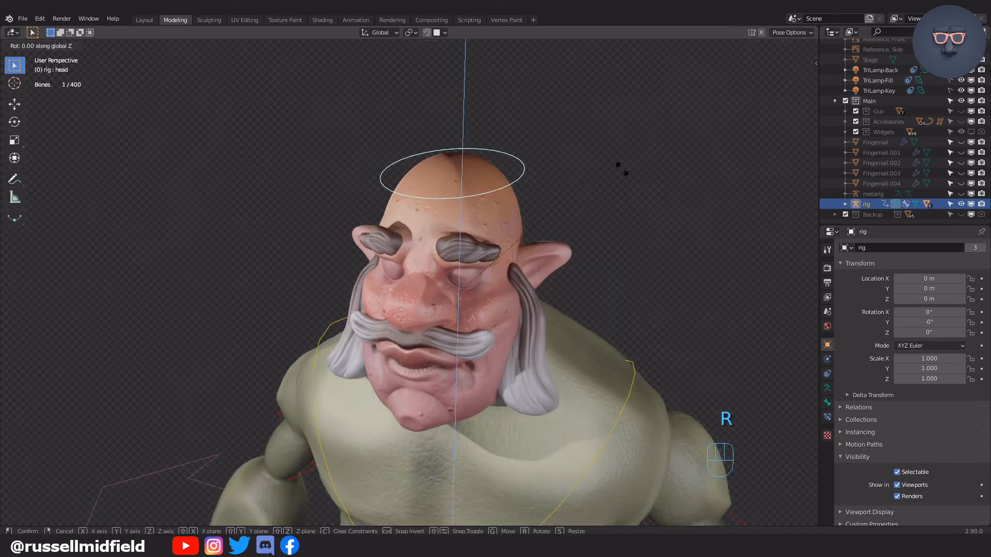
click(626, 241)
middle_drag(626, 241, 571, 229)
scroll(608, 228, up, 2)
middle_drag(571, 226, 592, 240)
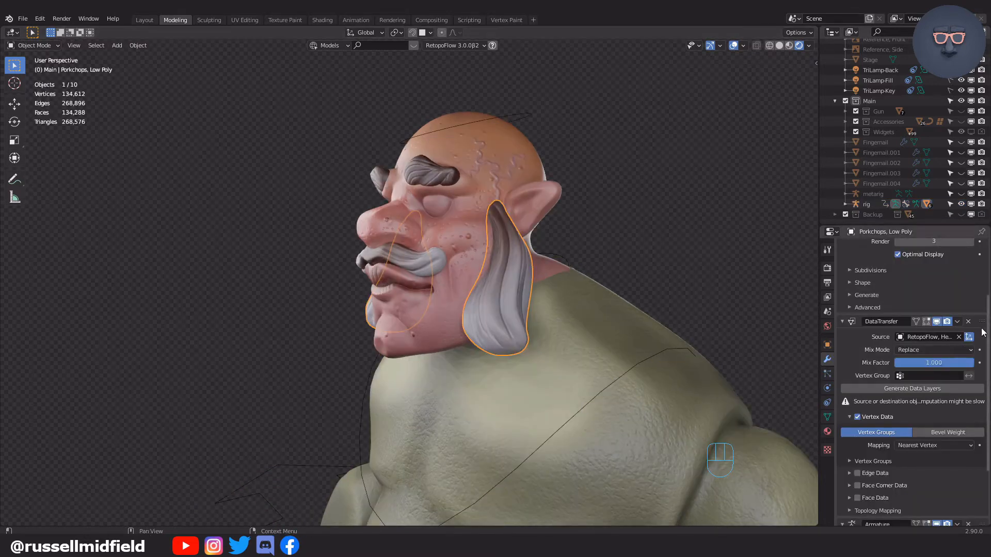
Step: Remove the sideburns' Data Transfer and Armature modifiers, and parent them to the rig with automatic weights
click(969, 323)
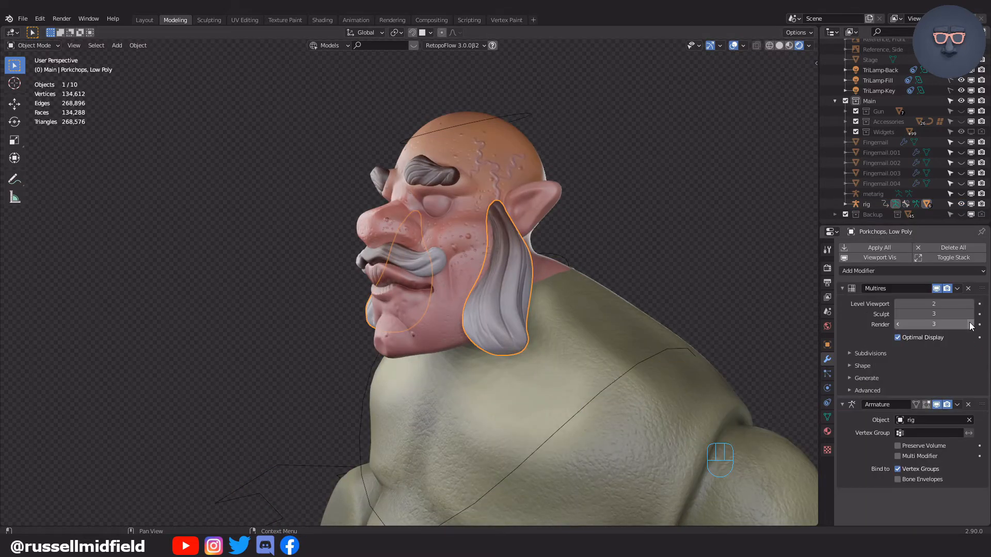
click(969, 404)
shift+middle_drag(513, 290, 556, 164)
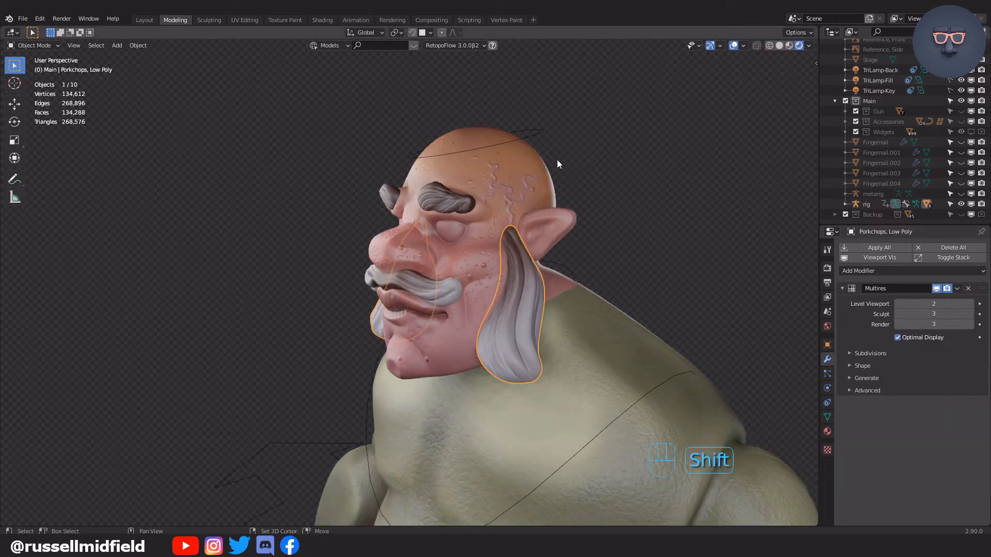
shift+click(540, 135)
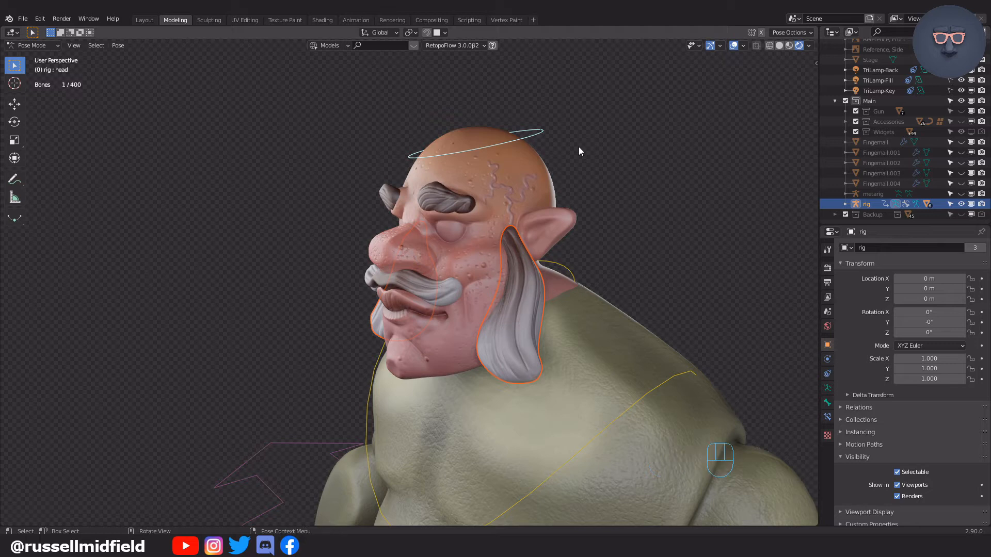
key(ctrl+p)
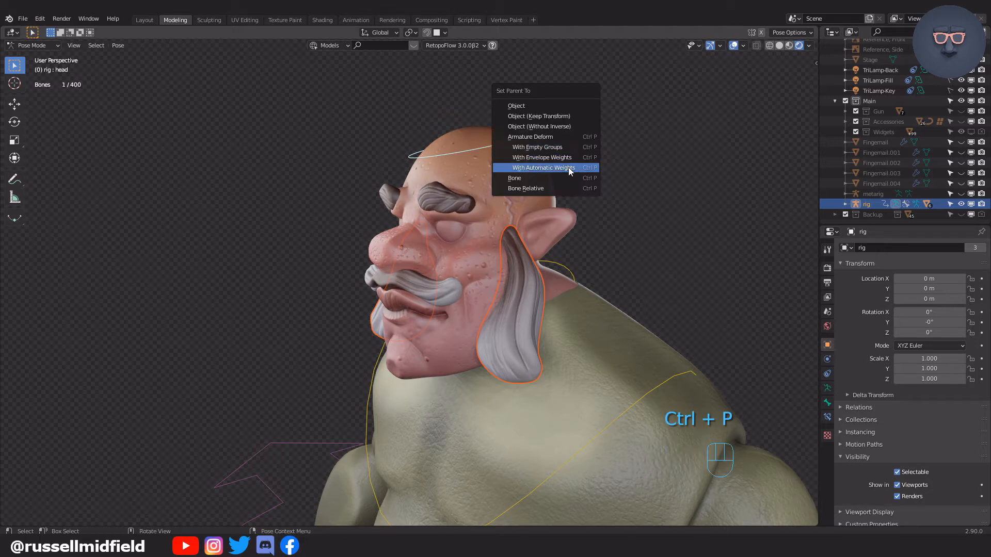
click(568, 167)
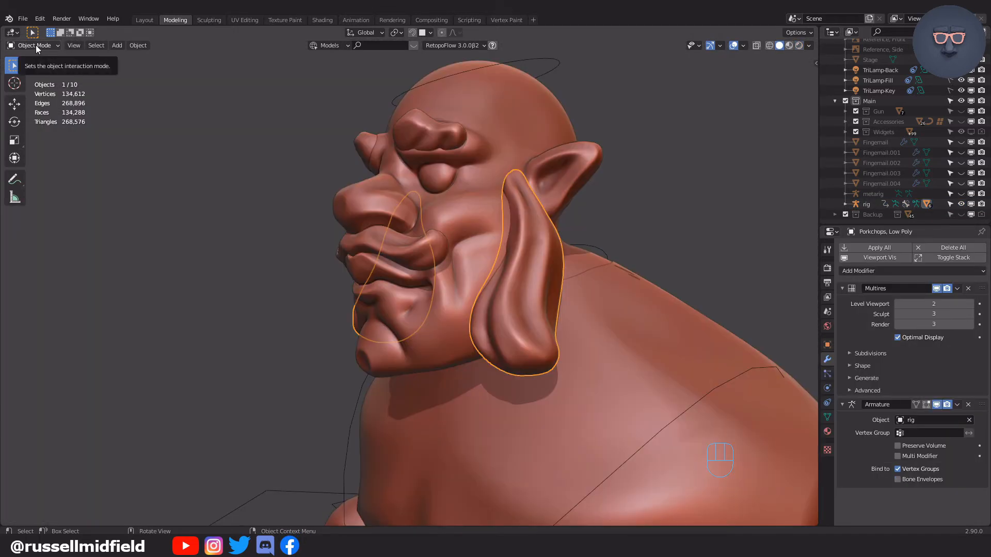
Step: Switch the sideburns to Weight Paint mode and bring up the start of their vertex group list
click(35, 45)
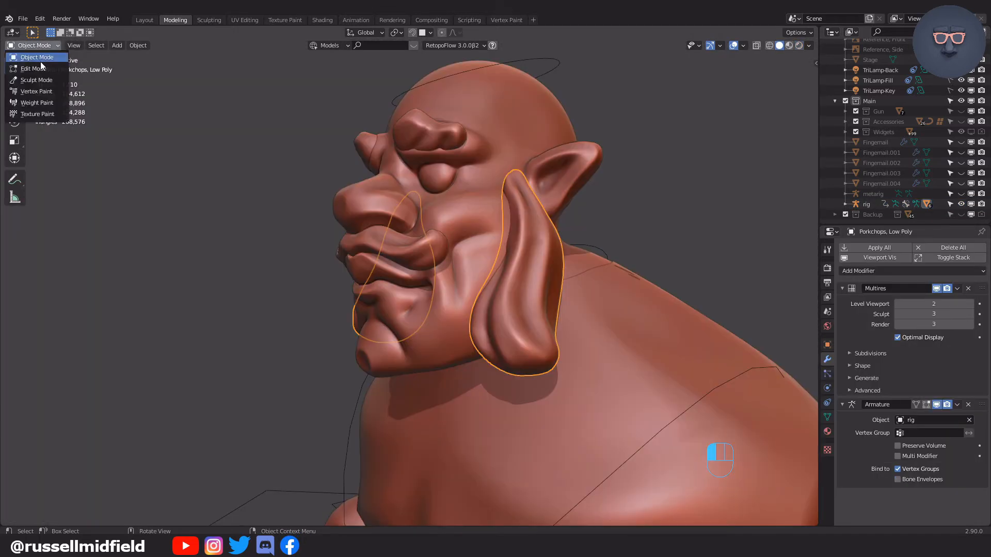
click(36, 102)
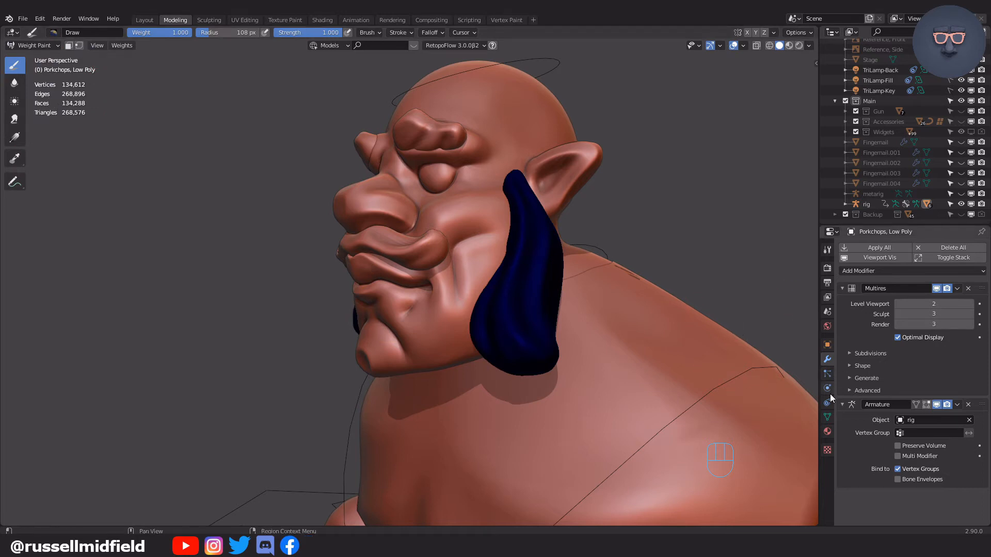
click(827, 417)
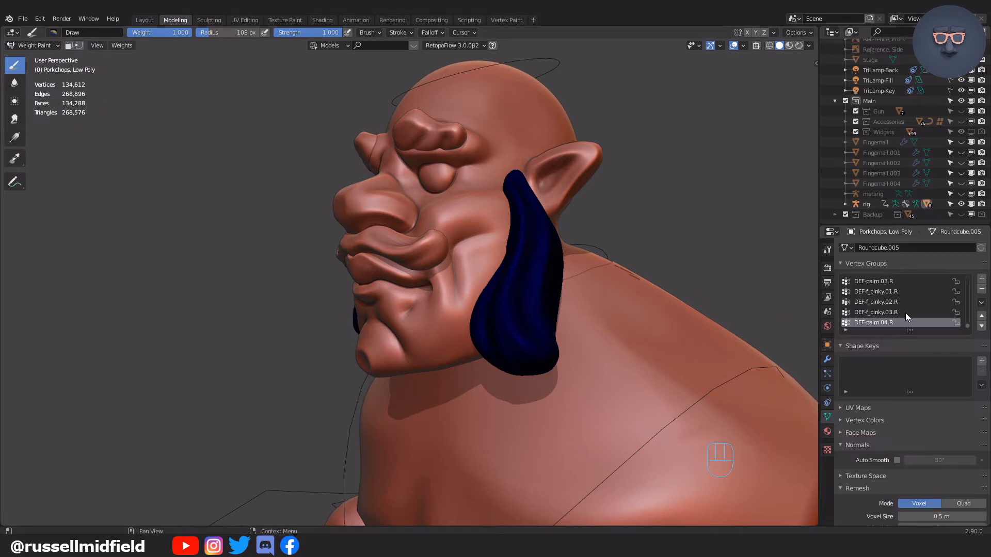
drag(968, 331, 969, 280)
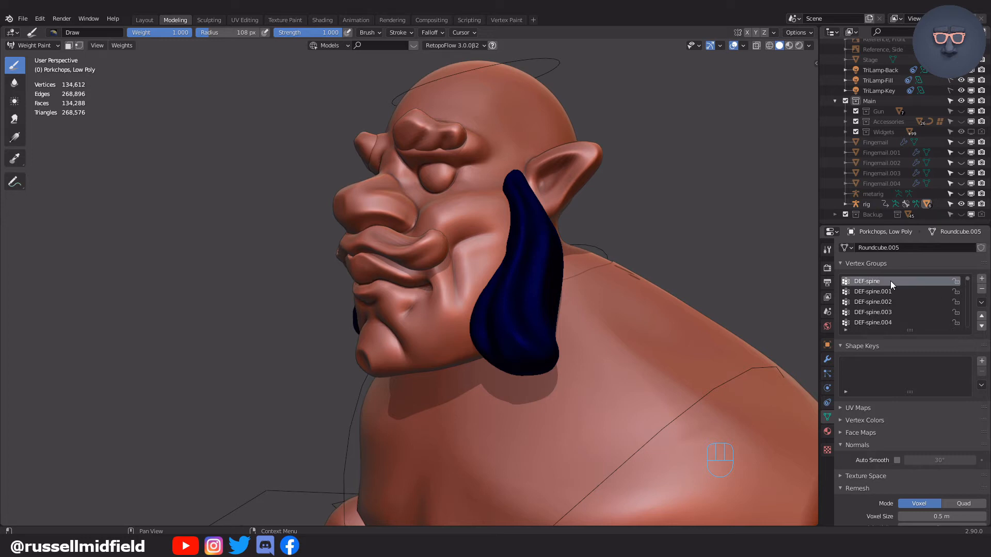
Step: Go through the spine vertex groups to compare their weights on the sideburns, and make DEF-spine.006 active
key(Down)
key(Down)
key(Down)
key(Down)
key(Down)
key(Down)
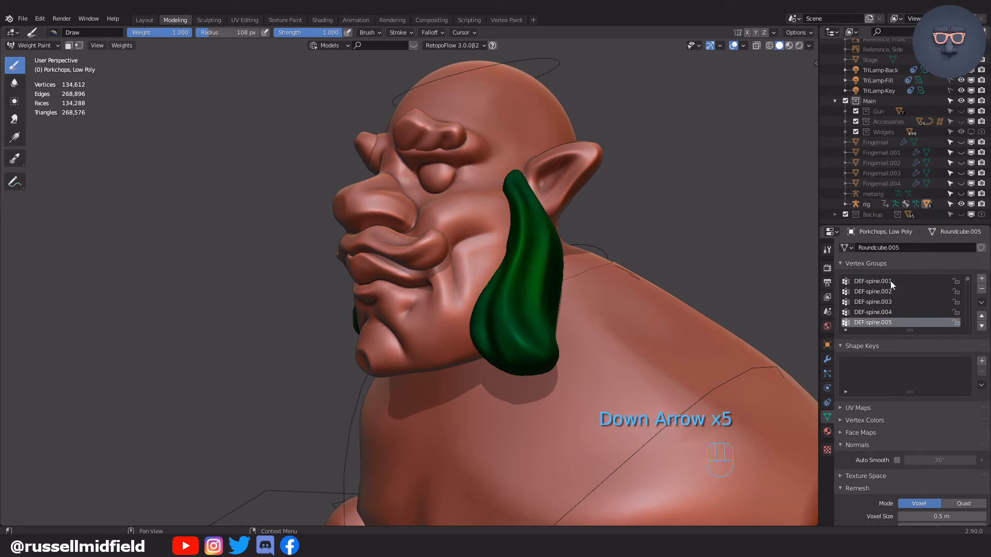
key(Up)
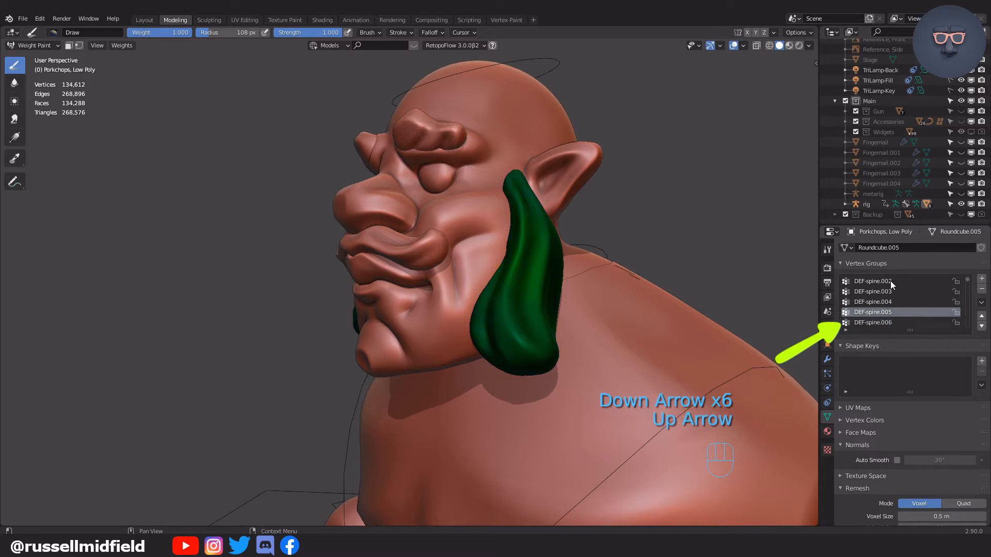
key(Down)
key(Up)
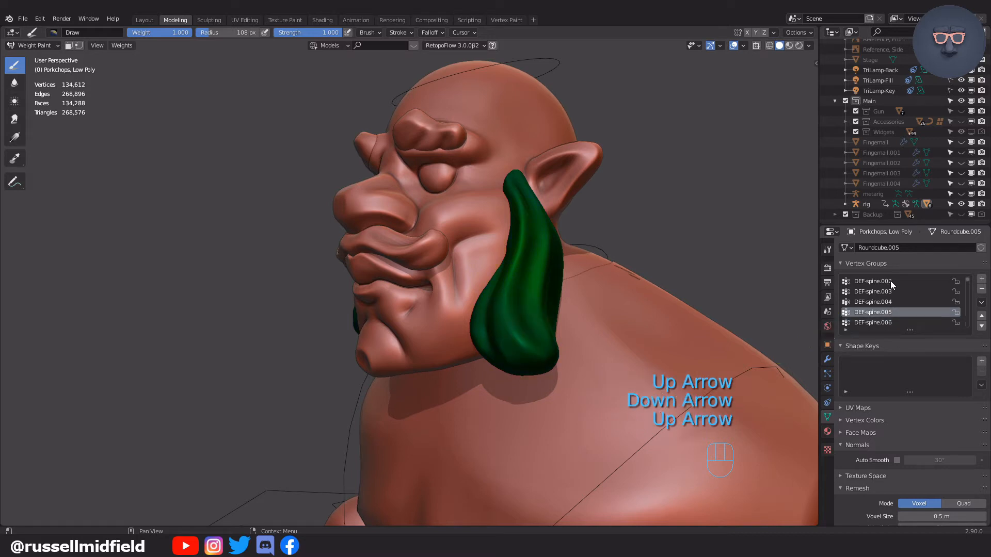
key(Down)
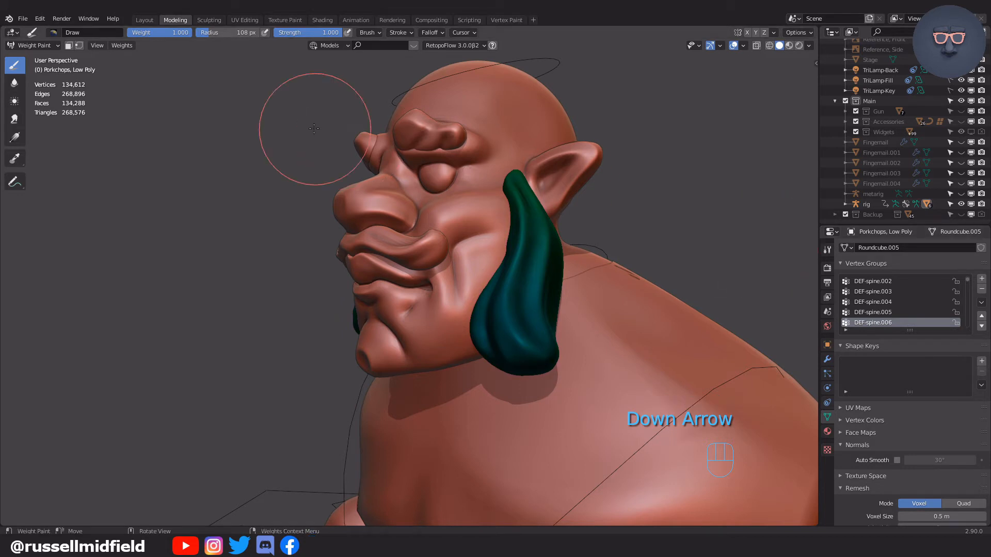
Step: Enable X Mirror for weight painting and paint the sideburns with weight 1.000 in DEF-spine.006
key(n)
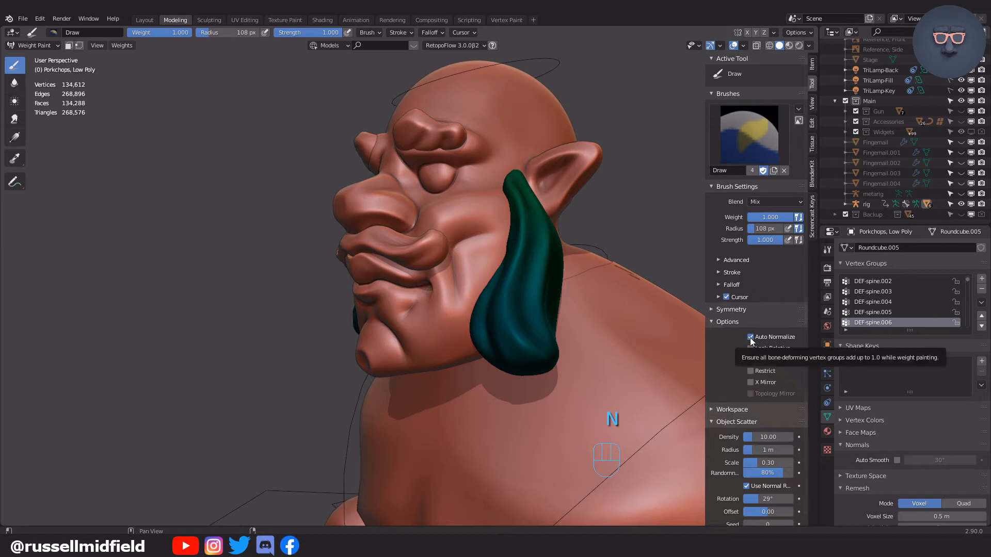
click(751, 383)
mouse_move(547, 216)
mouse_down()
mouse_move(523, 199)
mouse_move(531, 243)
mouse_move(521, 320)
mouse_move(518, 219)
mouse_move(487, 377)
mouse_move(539, 282)
mouse_move(508, 336)
mouse_move(515, 230)
mouse_up()
middle_drag(524, 333, 564, 243)
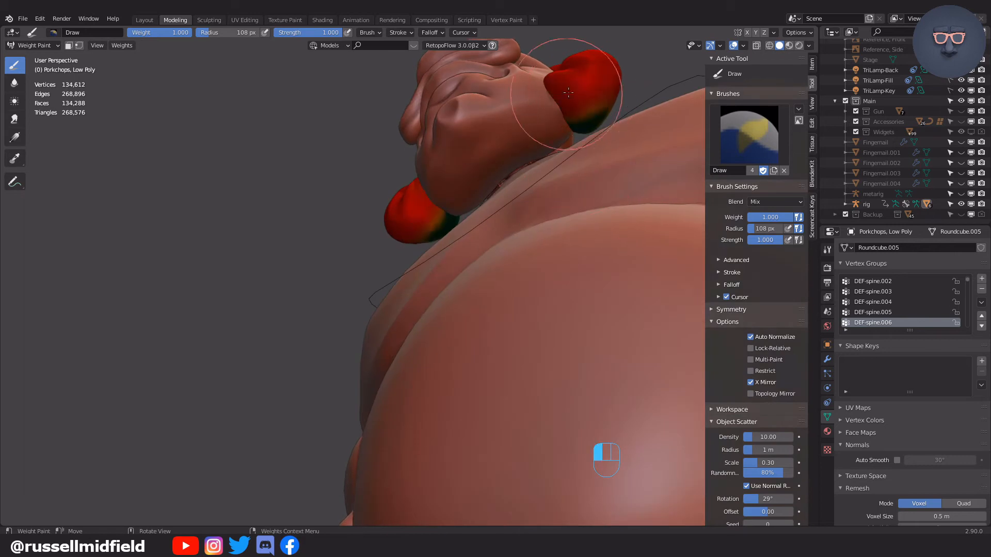
Step: Isolate the sideburns in local view and paint their remaining areas with full DEF-spine.006 weight
middle_drag(553, 128, 315, 346)
key(KP_Divide)
middle_drag(328, 265, 374, 167)
middle_drag(283, 210, 518, 308)
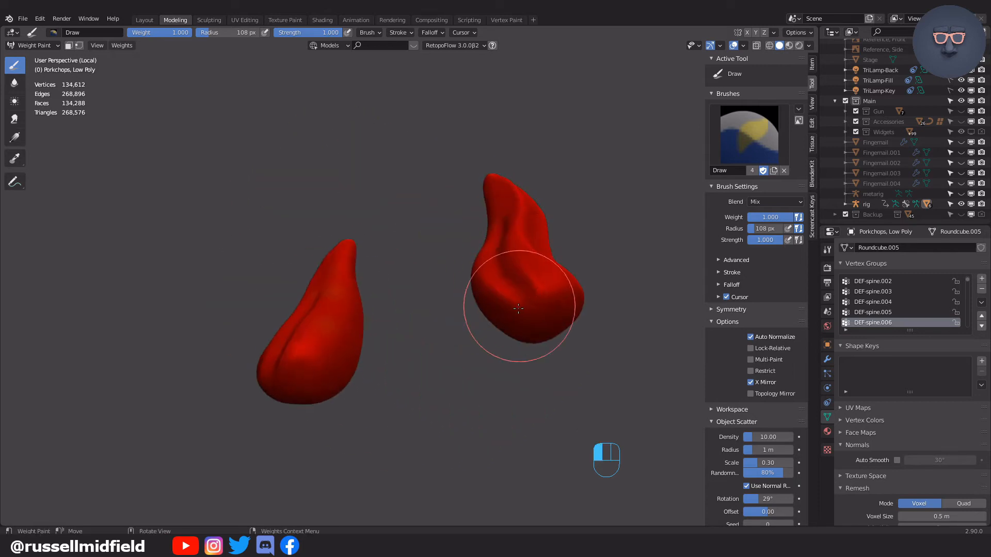
middle_drag(534, 220, 504, 286)
Step: Inspect the DEF-spine.005 weights on the isolated sideburns and leave local view
click(872, 311)
middle_drag(687, 312, 660, 332)
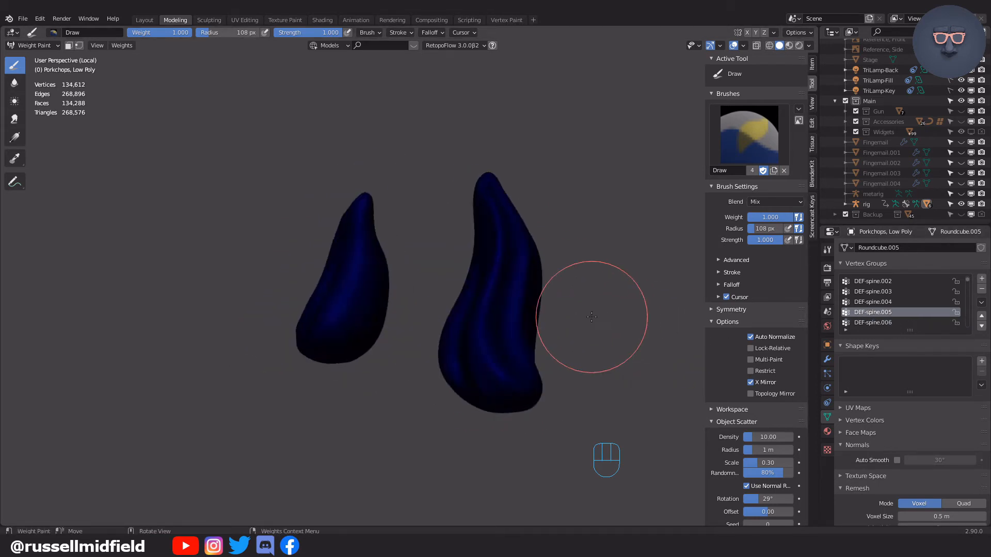
key(KP_Divide)
Step: Leave weight painting and put the rig in Pose Mode with its head bone selected
key(ctrl+Tab)
click(441, 181)
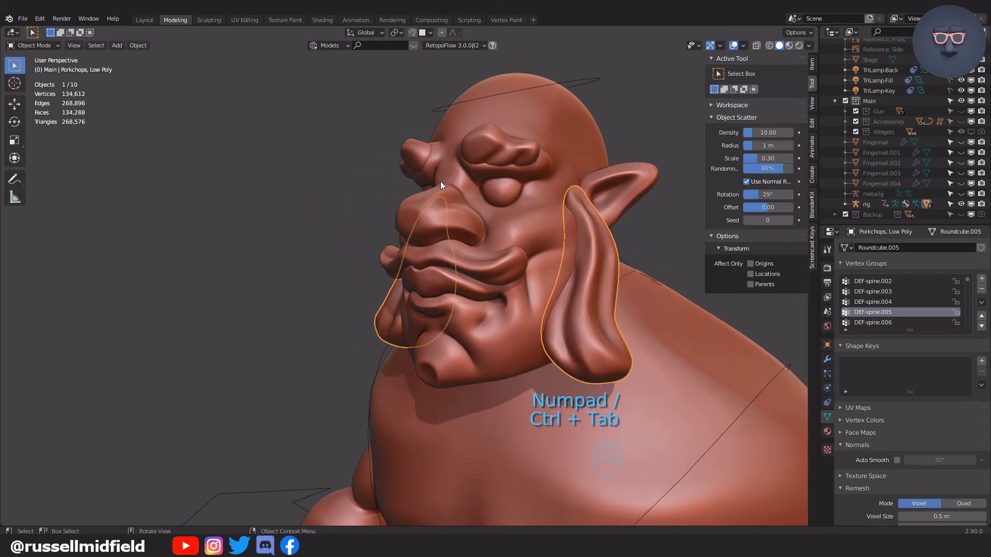
click(584, 82)
key(ctrl+Tab)
key(ctrl+Tab)
key(ctrl+Tab)
key(ctrl+Tab)
key(ctrl+Tab)
key(ctrl+Tab)
key(ctrl+Tab)
middle_drag(572, 187, 530, 213)
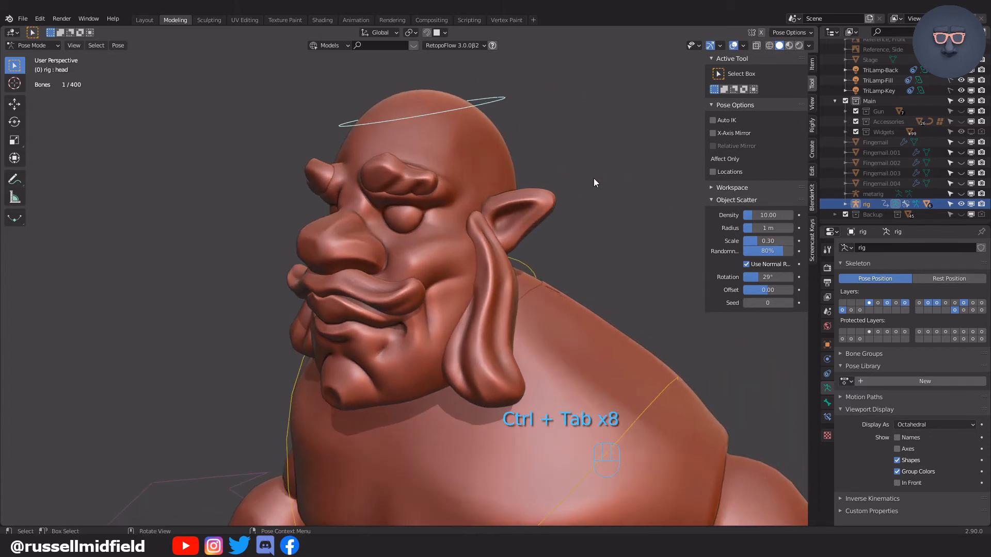
Step: Rotate the head bone around global Z to test the repainted sideburns, and undo the rotation
key(r)
key(z)
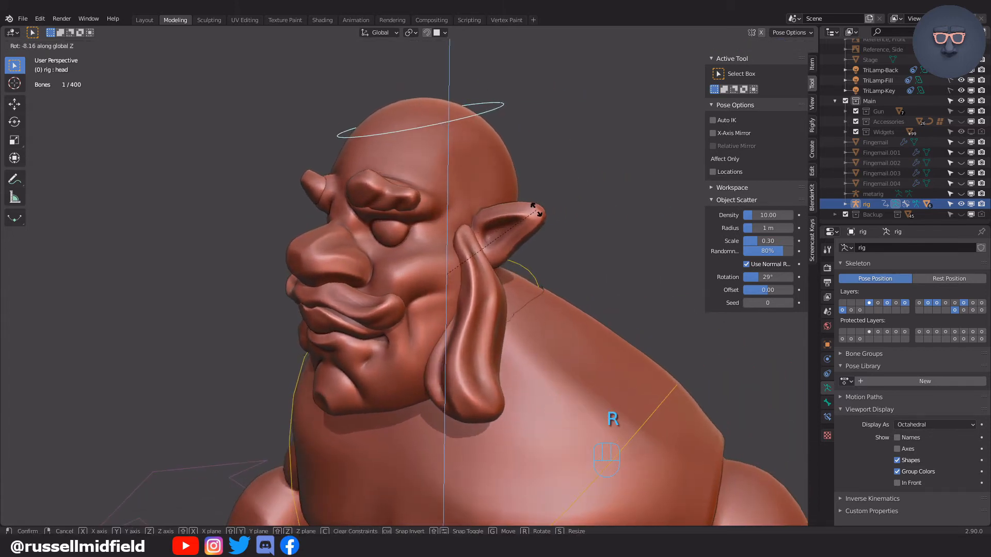
click(522, 241)
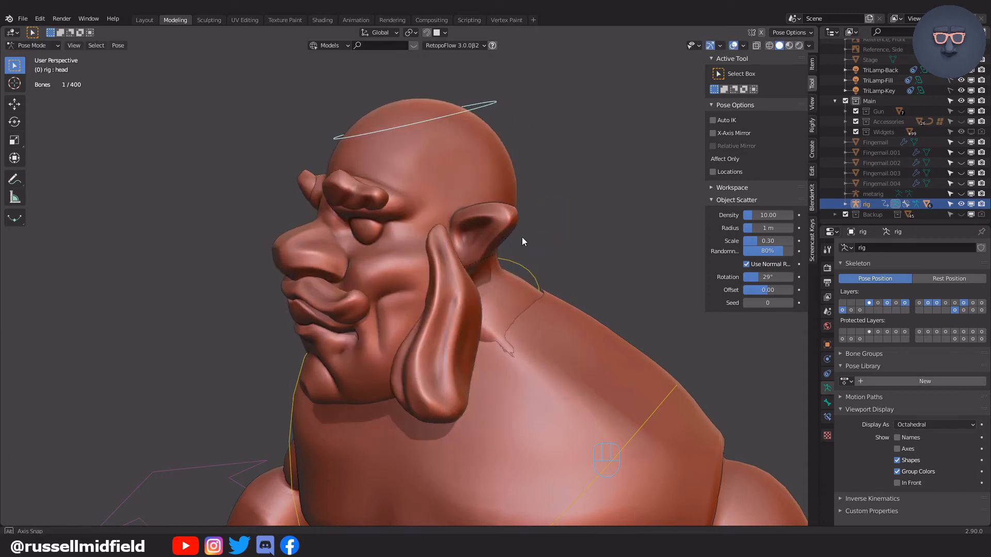
middle_drag(521, 239, 532, 234)
key(ctrl+z)
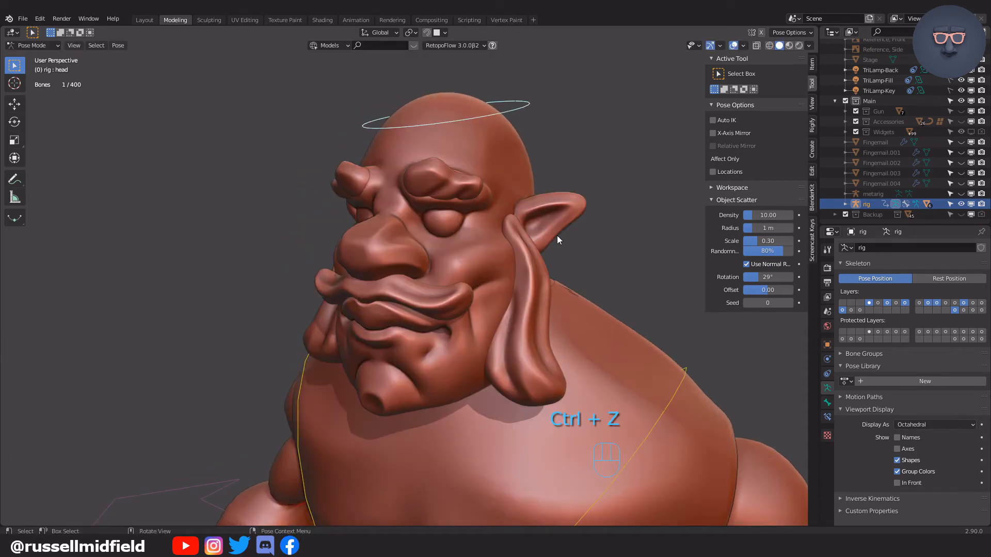
Step: Unhide the Accessories collection and bring the goggles on the head into close view
click(621, 216)
scroll(614, 219, down, 4)
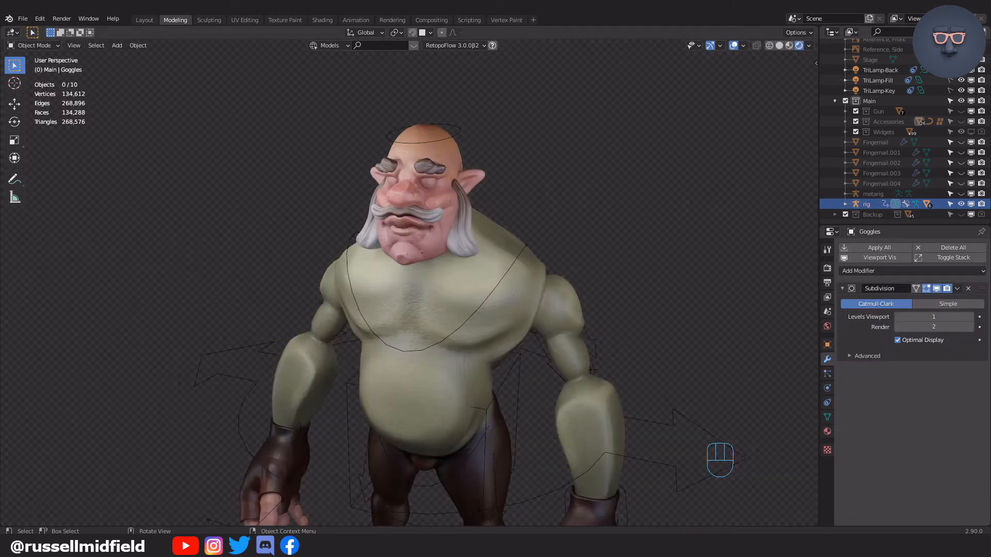
middle_drag(593, 216, 652, 214)
scroll(643, 247, up, 5)
click(960, 122)
scroll(652, 215, up, 4)
Step: In Object Mode, parent the goggles and their bridge to the rig with an armature deform
click(450, 162)
click(34, 45)
click(34, 56)
click(382, 207)
shift+click(456, 162)
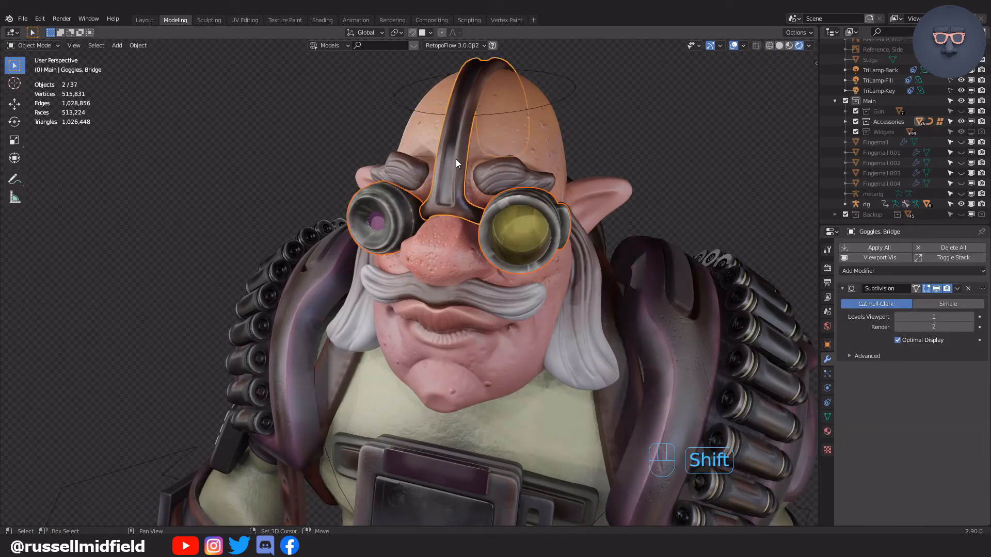
middle_drag(456, 163, 604, 231)
shift+click(568, 95)
key(ctrl+p)
click(540, 82)
Step: Add a Data Transfer modifier to the goggles that copies vertex groups from RetopoFlow, Head, and move it above Armature
click(531, 233)
click(878, 272)
click(699, 294)
scroll(953, 440, down, 3)
click(959, 416)
click(506, 144)
scroll(912, 443, down, 1)
click(850, 470)
scroll(952, 432, up, 5)
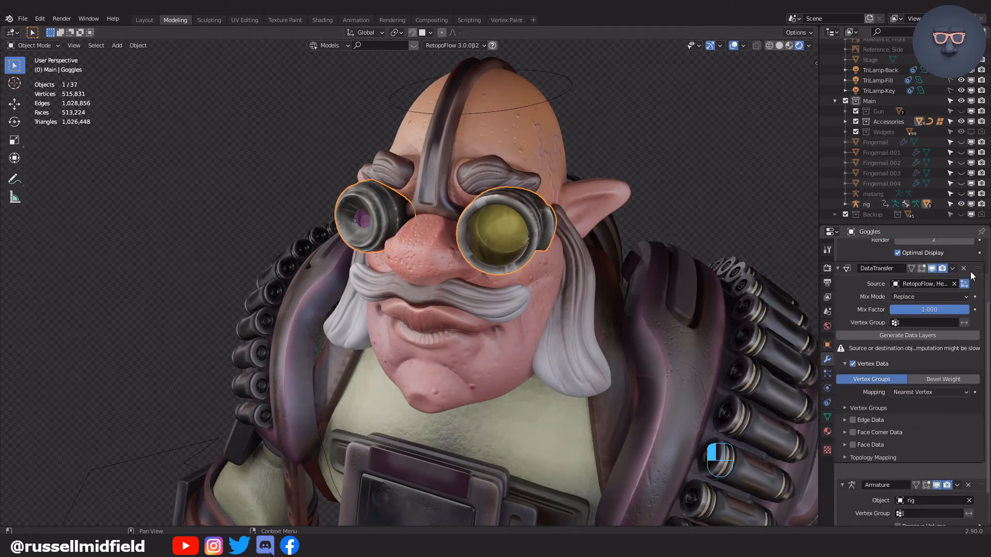
Step: Add a Data Transfer modifier for vertex groups to the goggles' bridge and move it up the modifier stack
shift+click(442, 134)
click(906, 271)
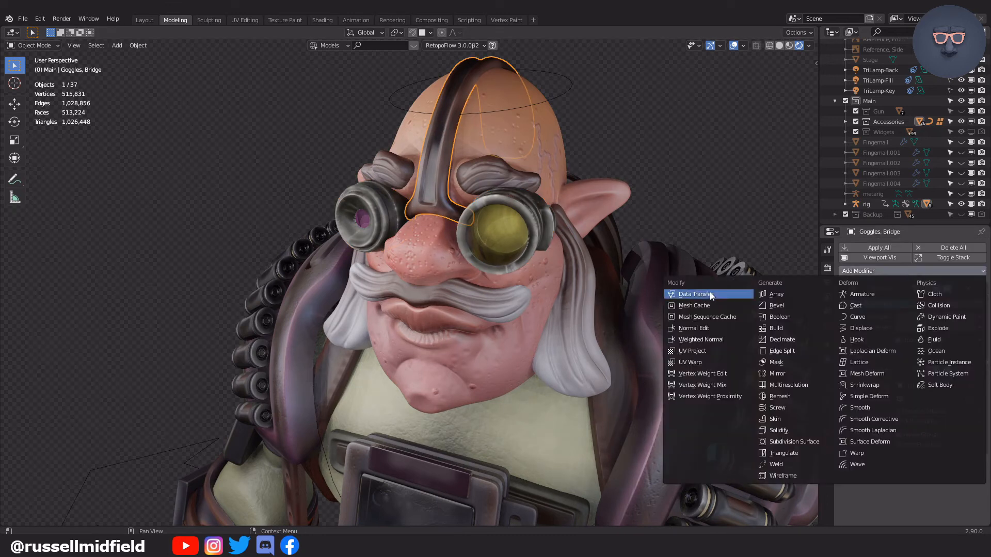
click(695, 294)
scroll(865, 464, down, 3)
click(850, 484)
click(857, 483)
click(872, 498)
drag(982, 387, 966, 300)
Step: Select the head bone in Pose Mode to test the goggles, and undo the test pose
click(560, 93)
key(ctrl+Tab)
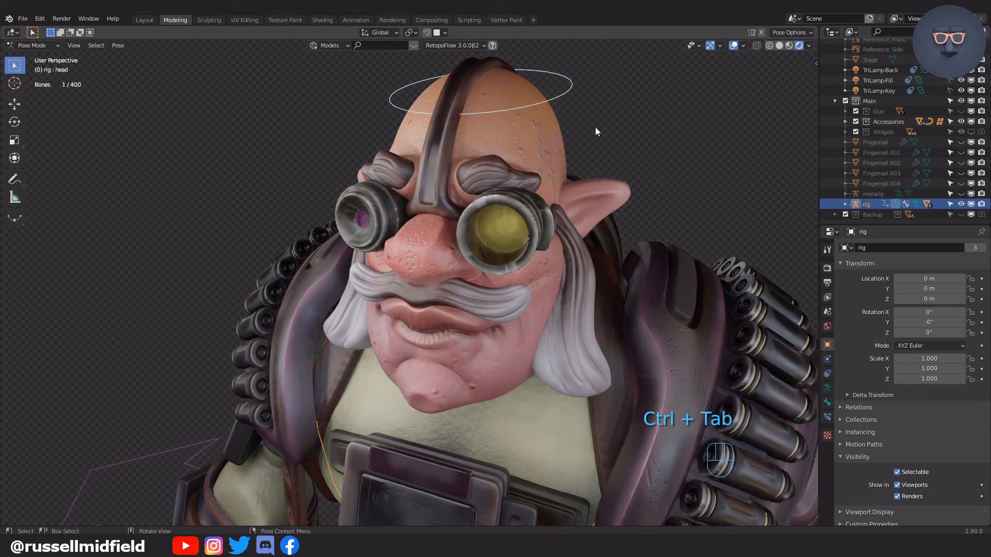
key(ctrl+z)
Step: In solid shading and Object Mode, hide the camera box on the chest together with its bulbs
scroll(673, 196, down, 4)
click(779, 45)
mouse_move(717, 229)
shift+middle_down()
mouse_move(715, 201)
mouse_move(700, 230)
shift+middle_up()
shift+middle_drag(443, 348, 428, 302)
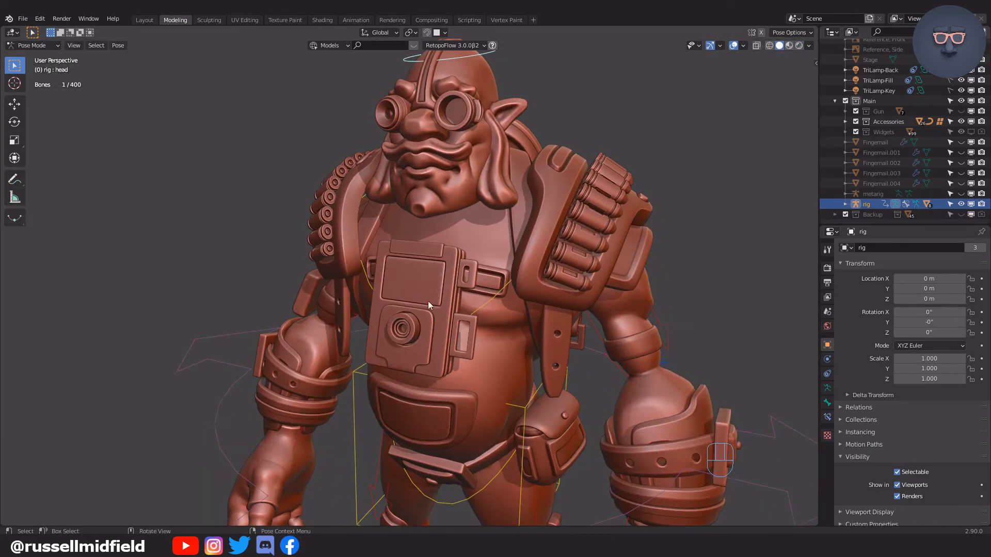
key(ctrl+Tab)
click(416, 327)
key(h)
key(h)
middle_drag(715, 268, 713, 274)
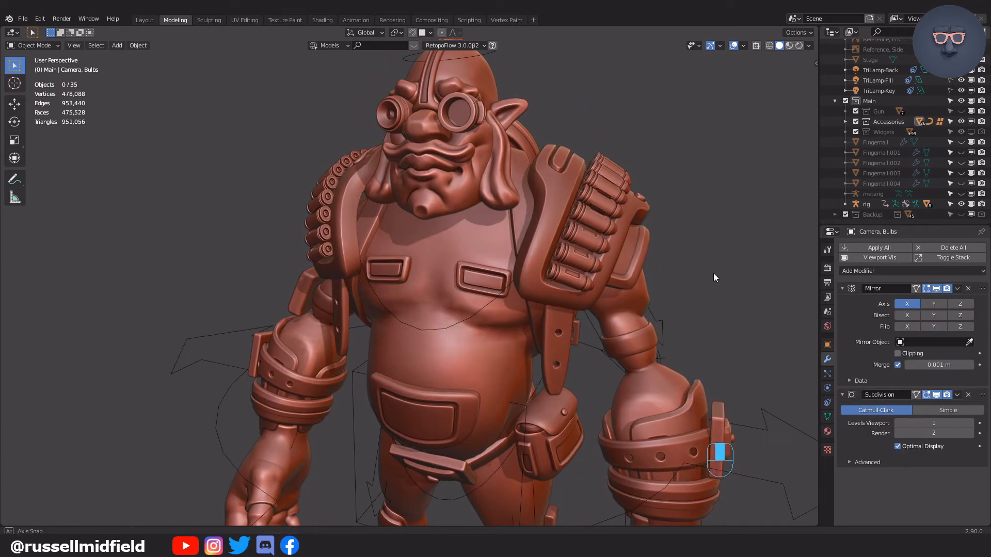
Step: Parent the jacket pouches on the chest and belly to the rig with an armature deform
middle_drag(525, 229, 587, 286)
scroll(493, 230, up, 3)
click(493, 231)
scroll(496, 255, up, 2)
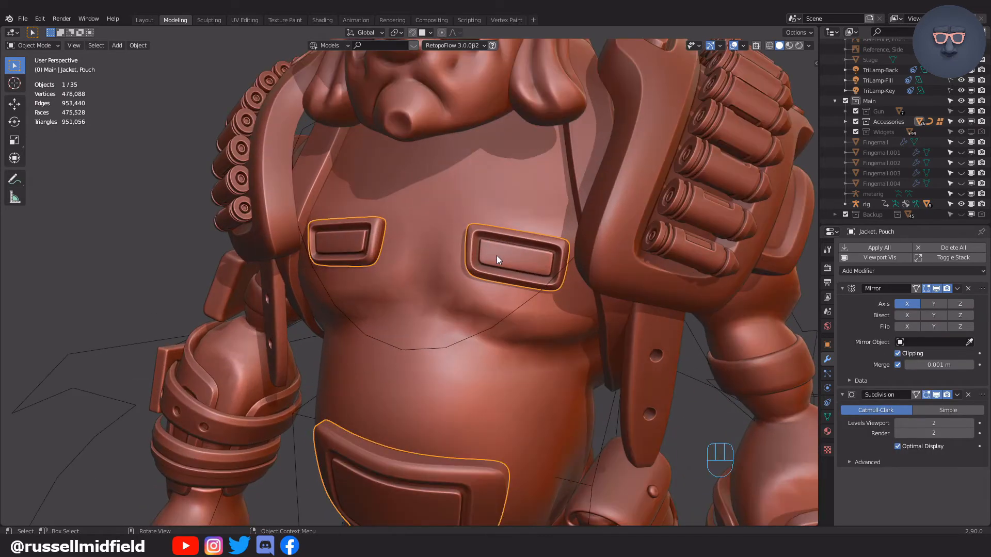
shift+click(520, 307)
key(ctrl+p)
click(520, 304)
Step: Add a Data Transfer modifier to the pouches with RetopoFlow, Body as source for vertex groups, and move it up the stack
click(532, 273)
click(878, 273)
click(733, 297)
scroll(955, 417, down, 6)
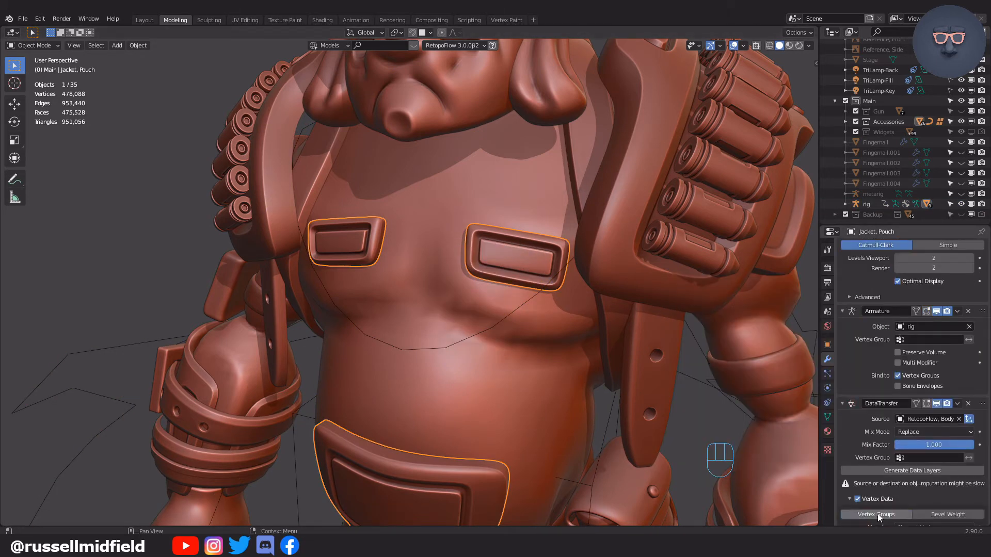
drag(975, 343, 969, 308)
scroll(477, 295, down, 2)
Step: Rotate the chest bone around global Z to test the pouches, and undo the rotation
click(477, 294)
click(478, 296)
key(ctrl+Tab)
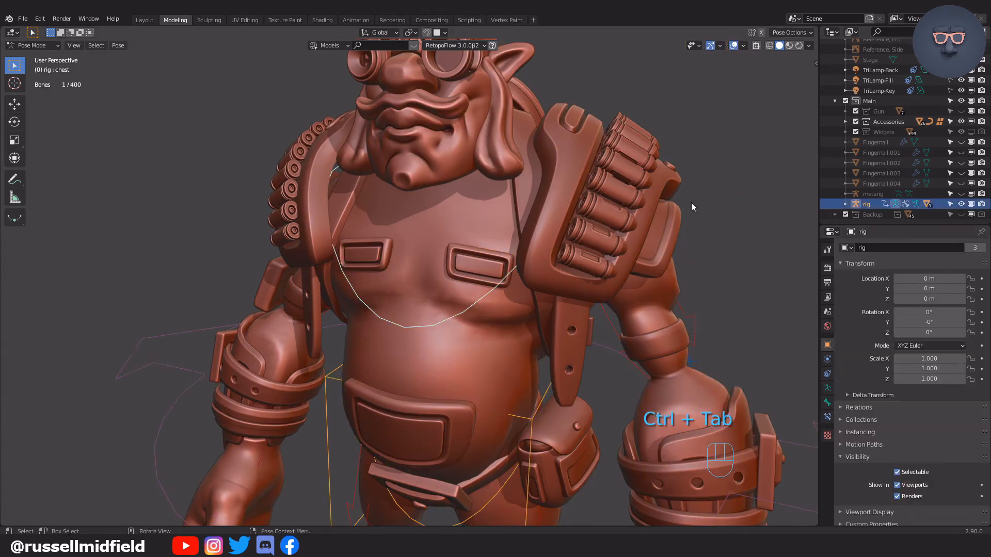
key(r)
key(z)
click(640, 299)
key(ctrl+z)
scroll(660, 304, down, 4)
middle_drag(680, 310, 691, 262)
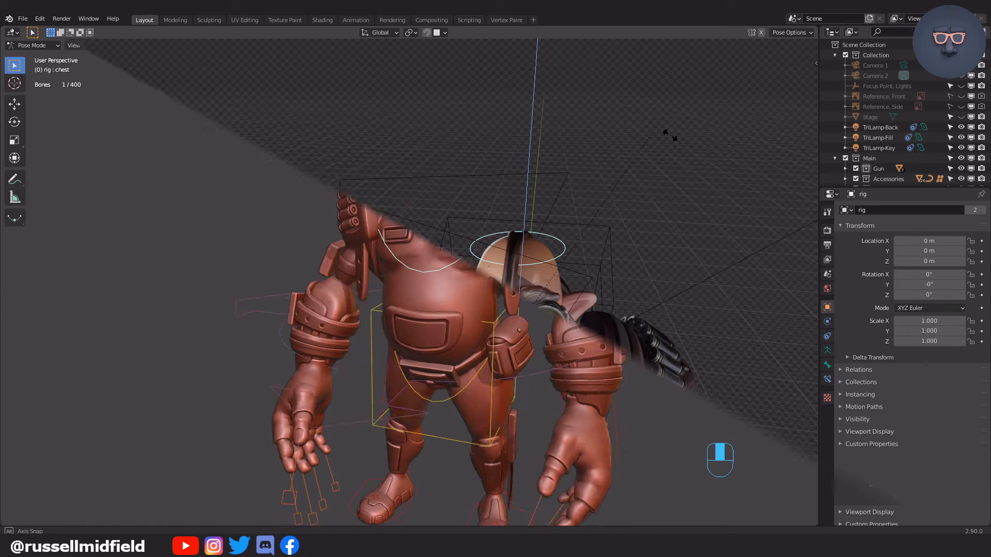
Step: Turn the head bone around global Z, bring the neck seam into close view and return to Object Mode
click(705, 156)
middle_drag(729, 267, 594, 234)
scroll(646, 239, up, 6)
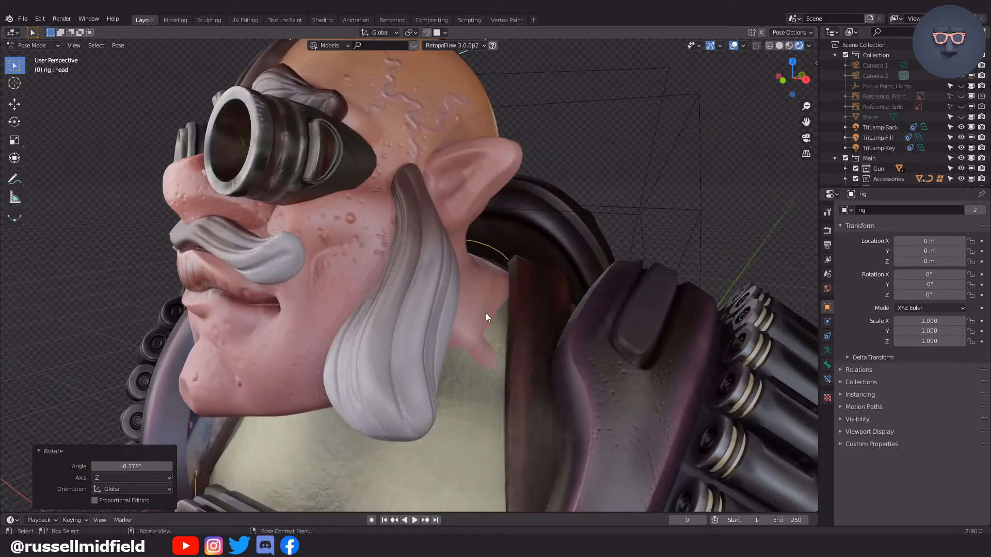
click(37, 45)
click(38, 57)
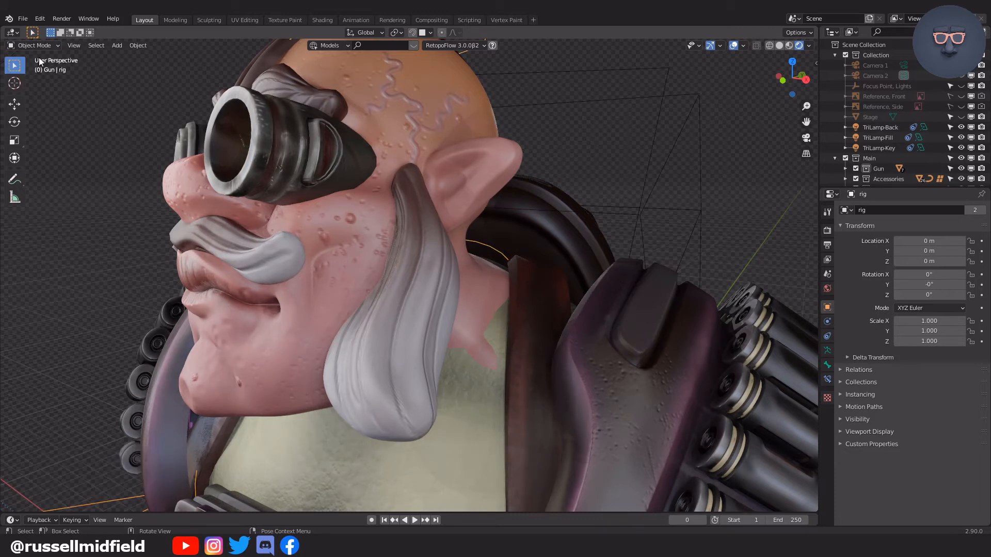
Step: Open the head mesh in Sculpt Mode, hide its Multires modifier in the viewport and turn off X symmetry
click(463, 169)
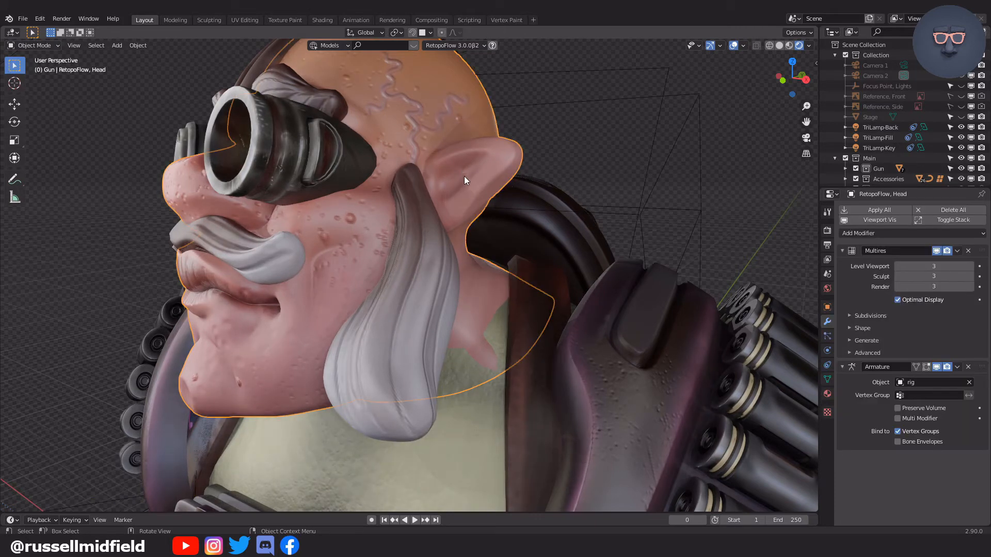
key(ctrl+Tab)
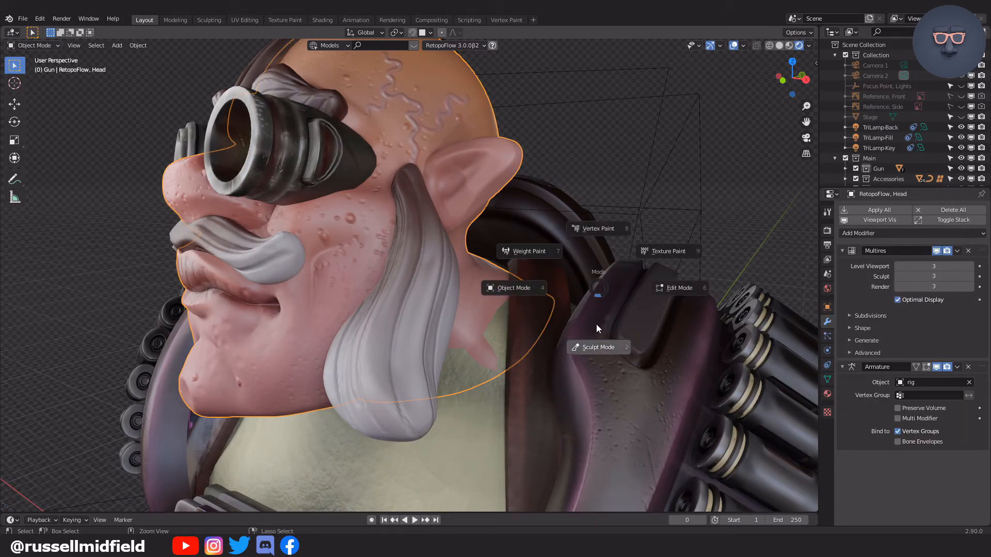
click(596, 349)
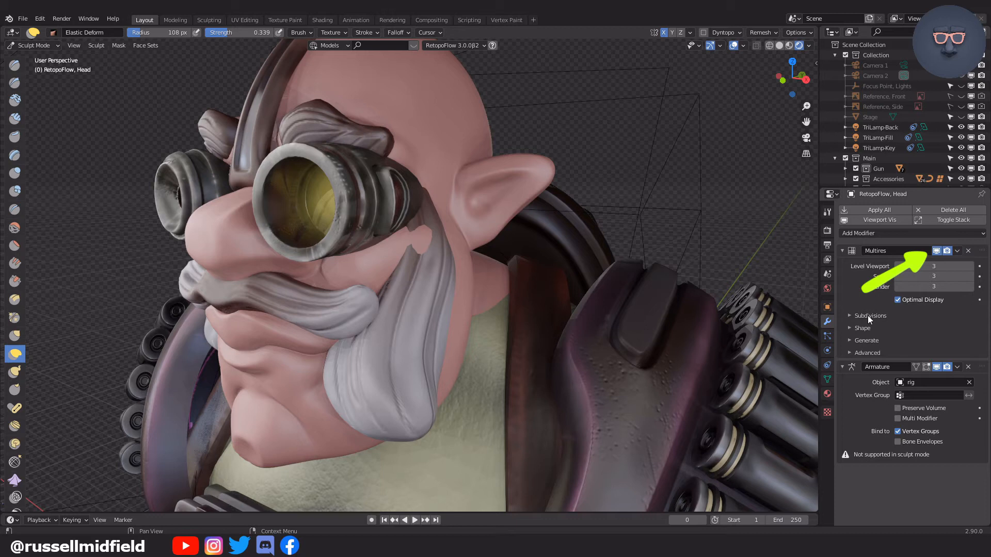
click(936, 251)
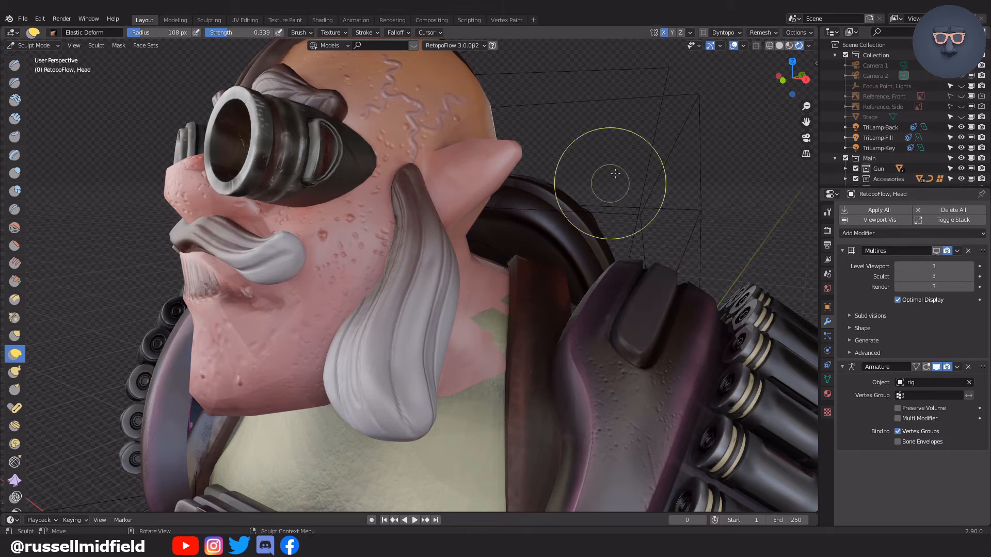
click(664, 32)
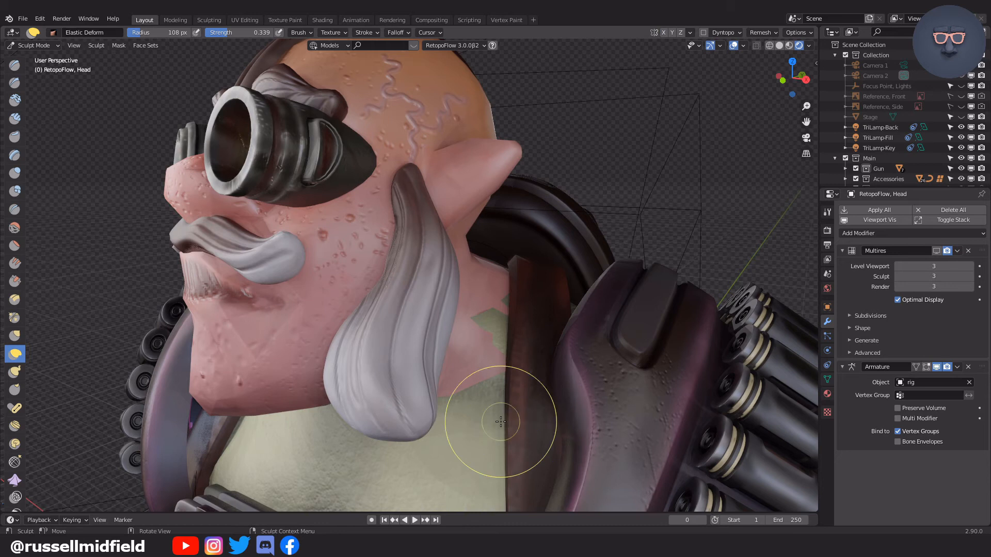
Step: Push the protruding lower edge of the neck into the body using the Elastic Deform brush
drag(484, 378, 451, 379)
drag(511, 314, 498, 308)
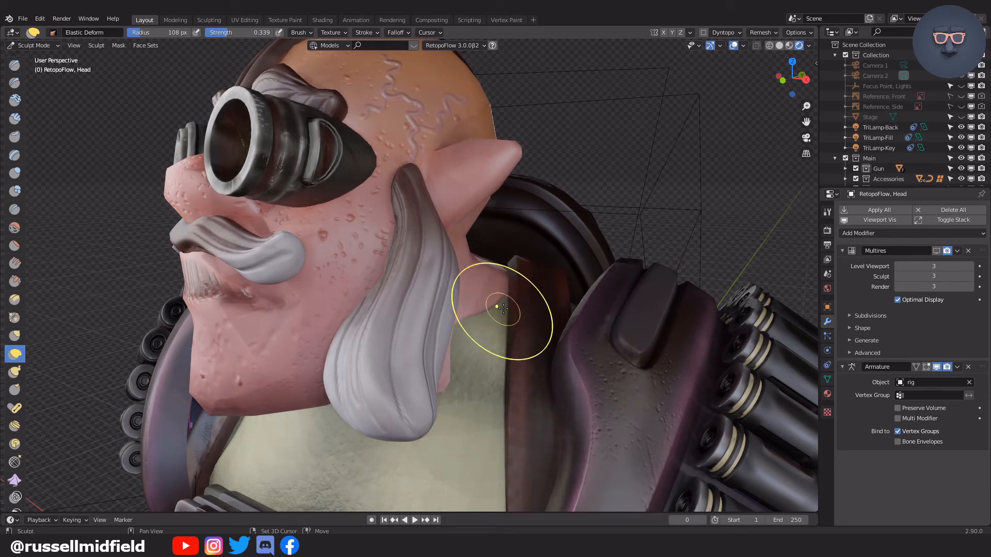
middle_drag(458, 358, 417, 340)
mouse_move(372, 328)
mouse_down()
mouse_move(341, 319)
mouse_move(367, 292)
mouse_move(372, 300)
mouse_up()
mouse_move(385, 325)
middle_down()
mouse_move(395, 284)
mouse_move(391, 363)
mouse_move(395, 336)
middle_up()
scroll(391, 363, up, 3)
mouse_move(358, 216)
mouse_down()
mouse_move(376, 229)
mouse_move(308, 246)
mouse_up()
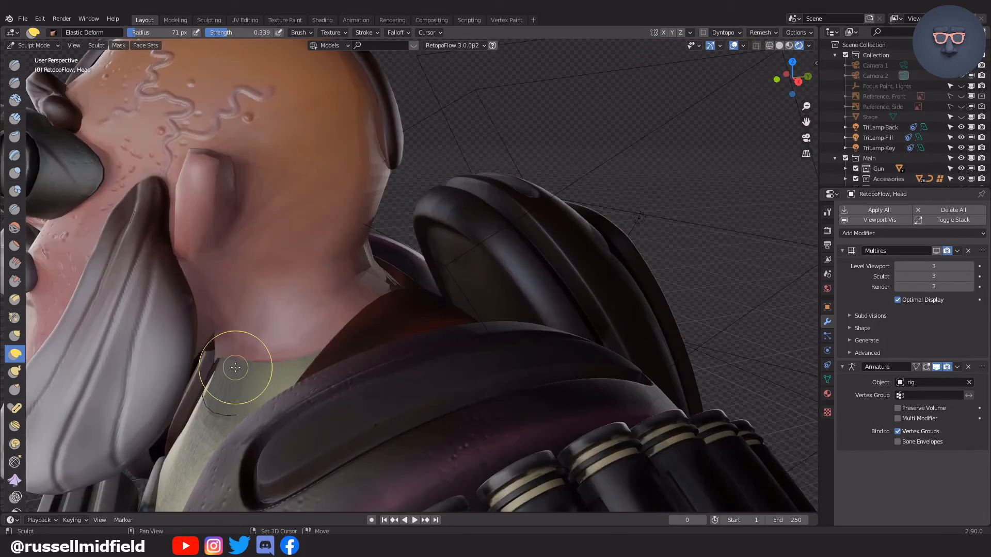
Step: In solid shading, reshape the neck seam behind the sideburn with the Elastic Deform brush
shift+middle_drag(235, 367, 325, 348)
scroll(325, 347, up, 2)
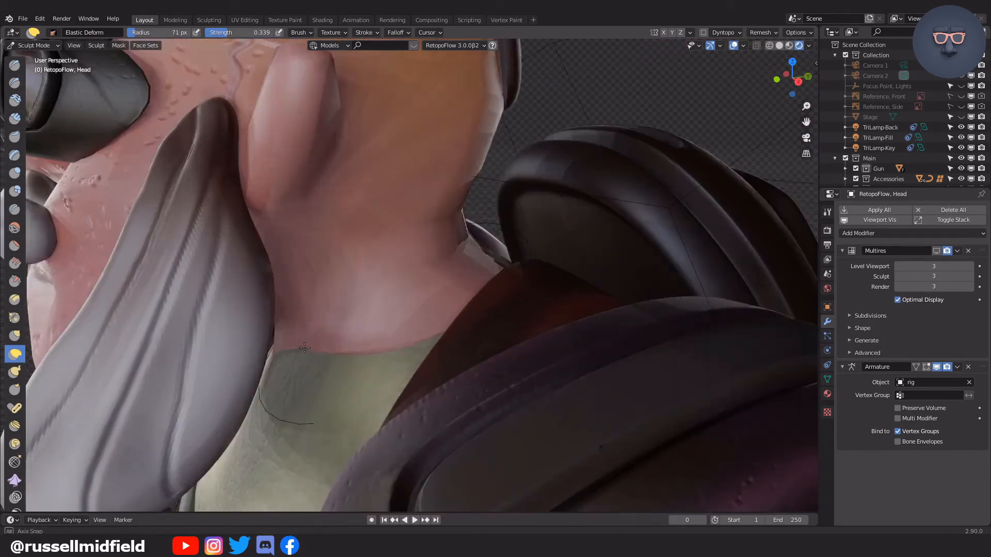
shift+middle_drag(245, 356, 281, 347)
click(779, 45)
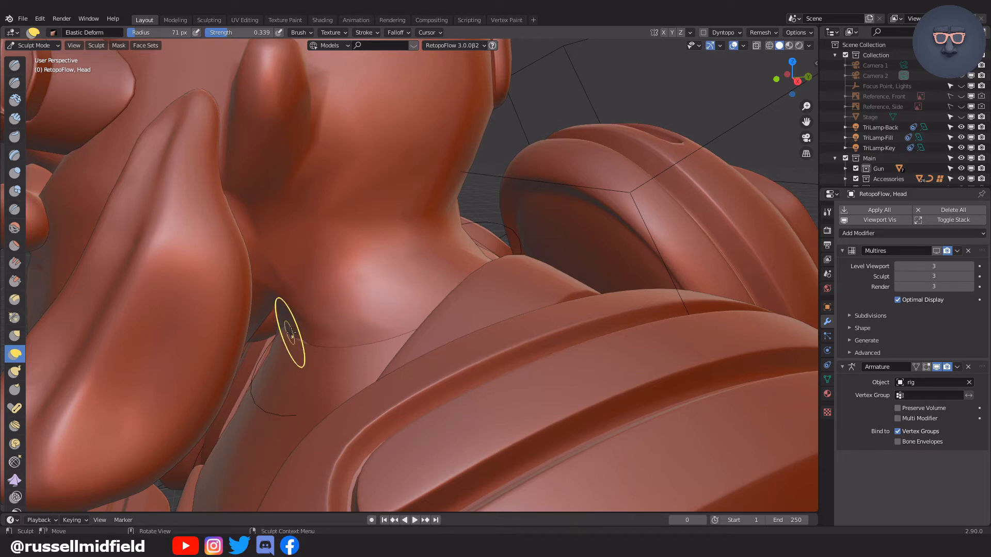
drag(303, 338, 306, 350)
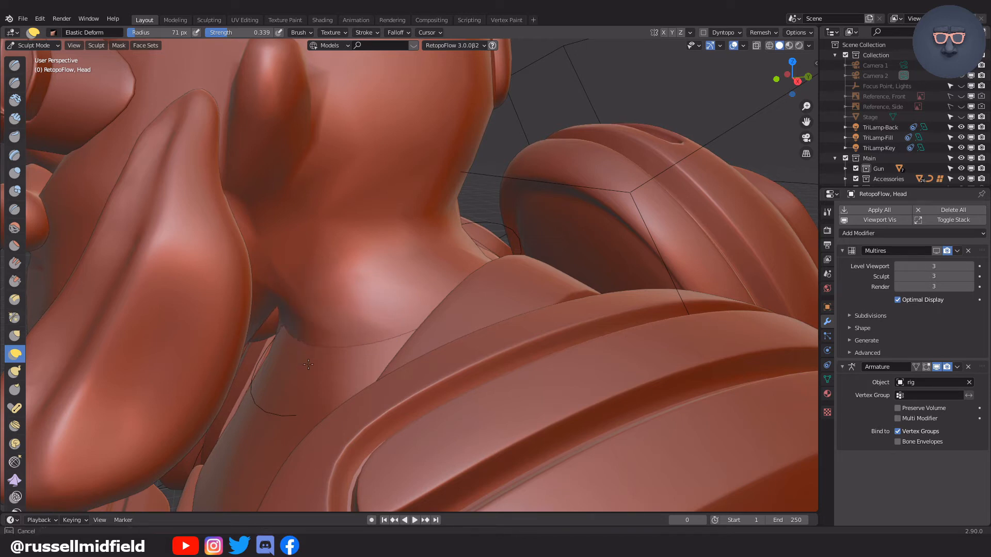
mouse_move(310, 368)
middle_down()
mouse_move(308, 294)
mouse_move(512, 334)
middle_up()
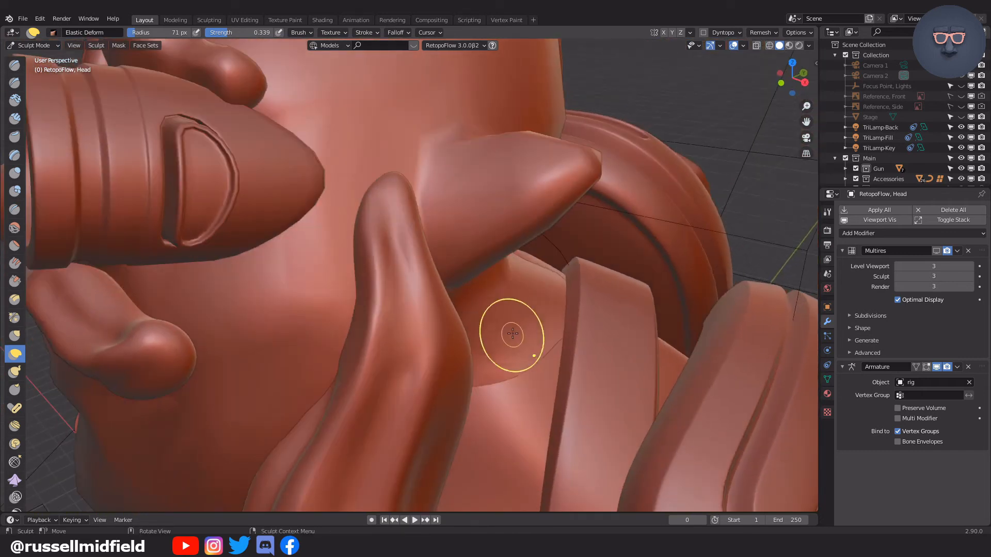
Step: Return to rendered shading and Object Mode, and add a Solidify modifier to the body mesh
click(797, 47)
scroll(598, 327, down, 5)
key(ctrl+Tab)
click(514, 310)
click(456, 404)
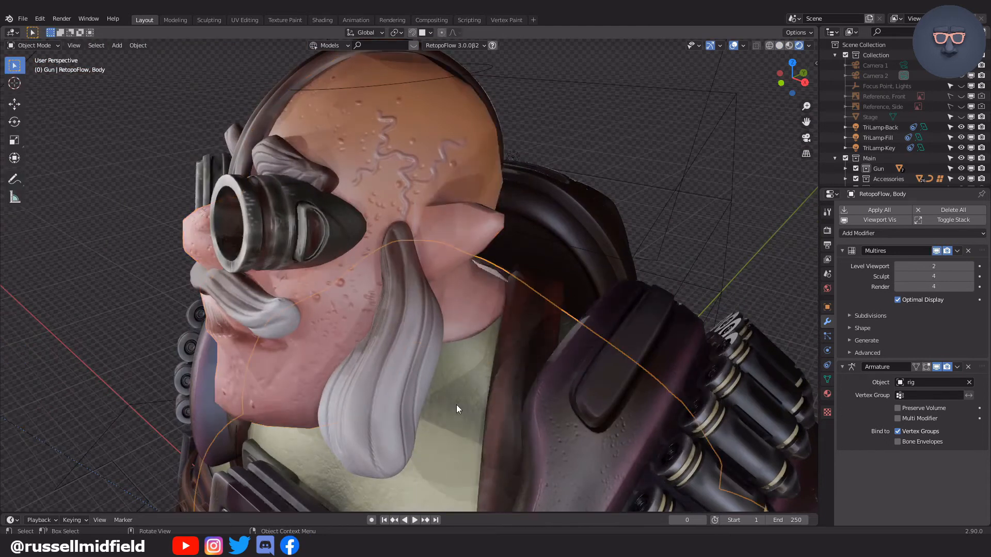
click(878, 233)
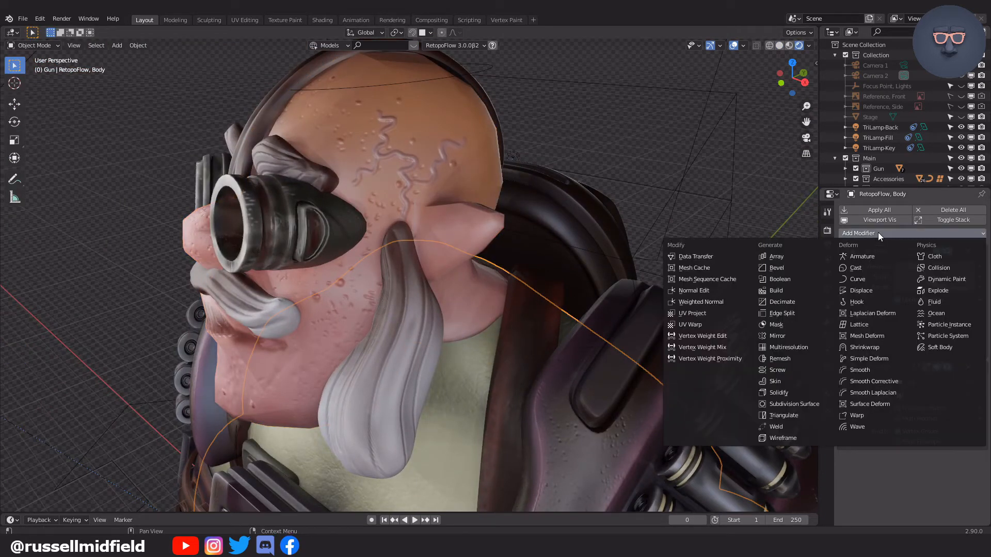
click(795, 392)
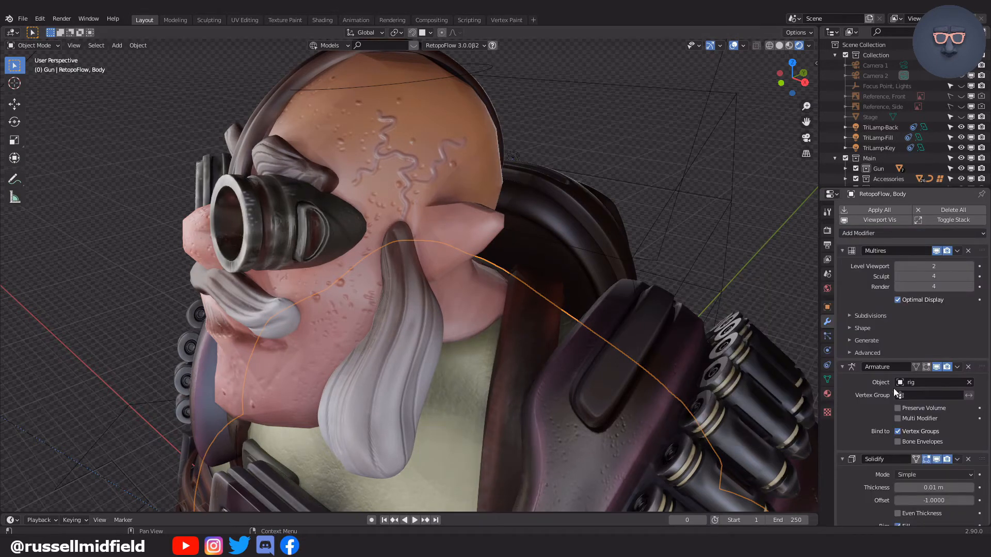
Step: Set the Solidify thickness of the body to 0.2 m
scroll(923, 445, down, 5)
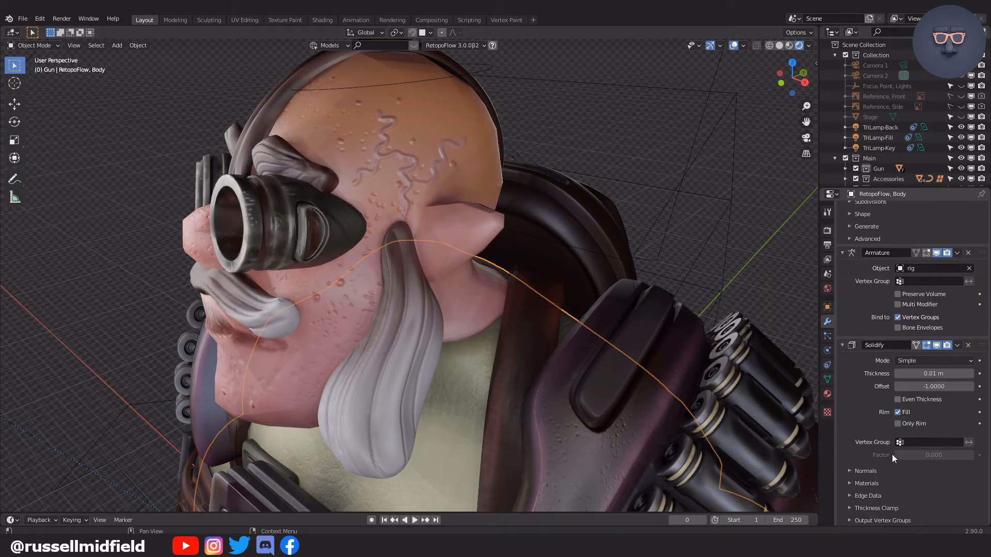
drag(933, 374, 960, 373)
scroll(837, 360, up, 1)
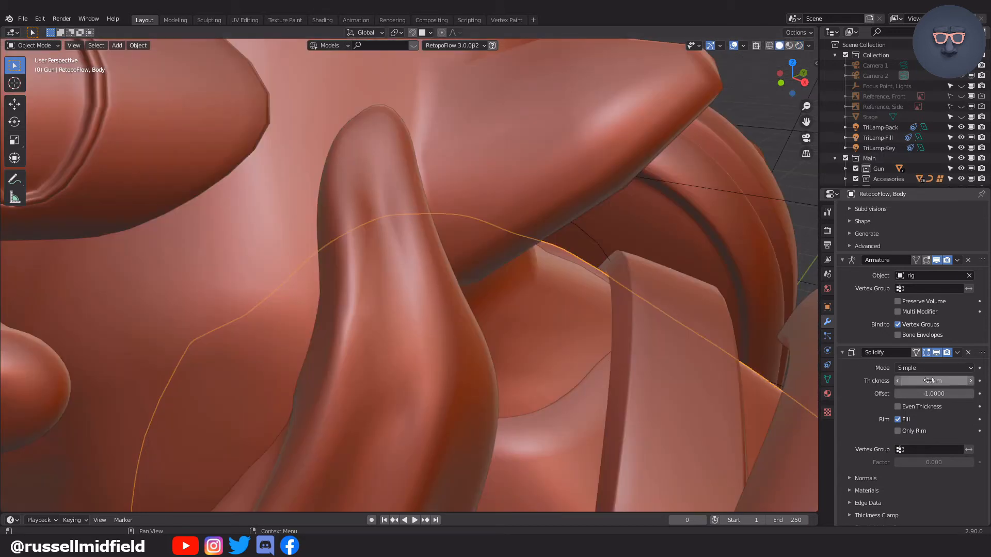
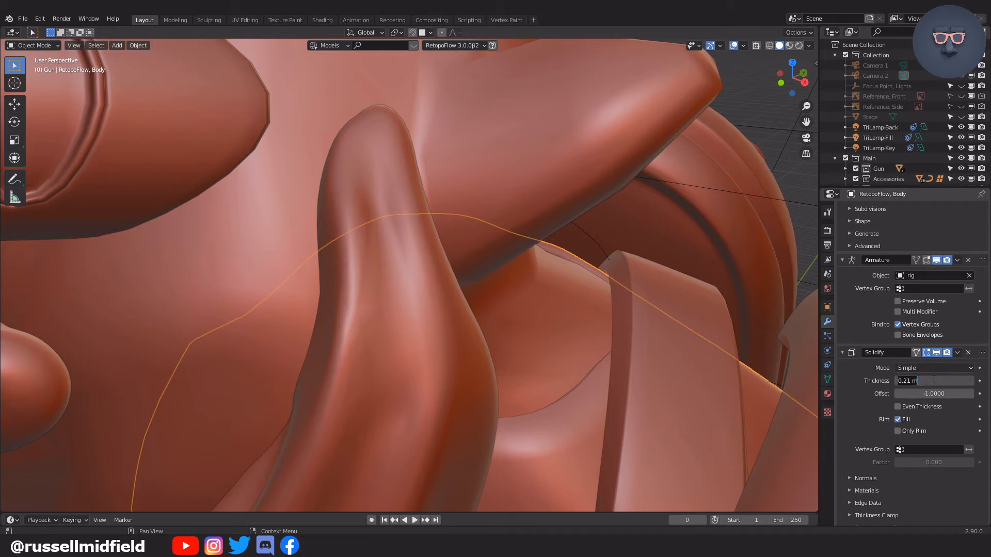
key(Return)
scroll(692, 301, down, 7)
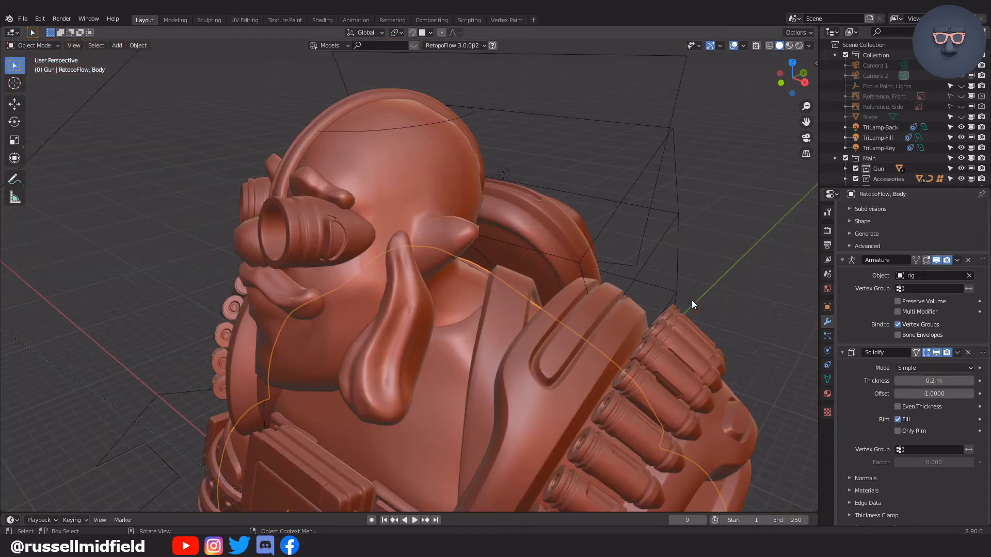
Step: In rendered shading, turn the viewport display of the head's Multires modifier back on
click(798, 45)
mouse_move(681, 234)
middle_down()
mouse_move(623, 244)
mouse_move(652, 234)
mouse_move(639, 232)
middle_up()
scroll(652, 234, down, 4)
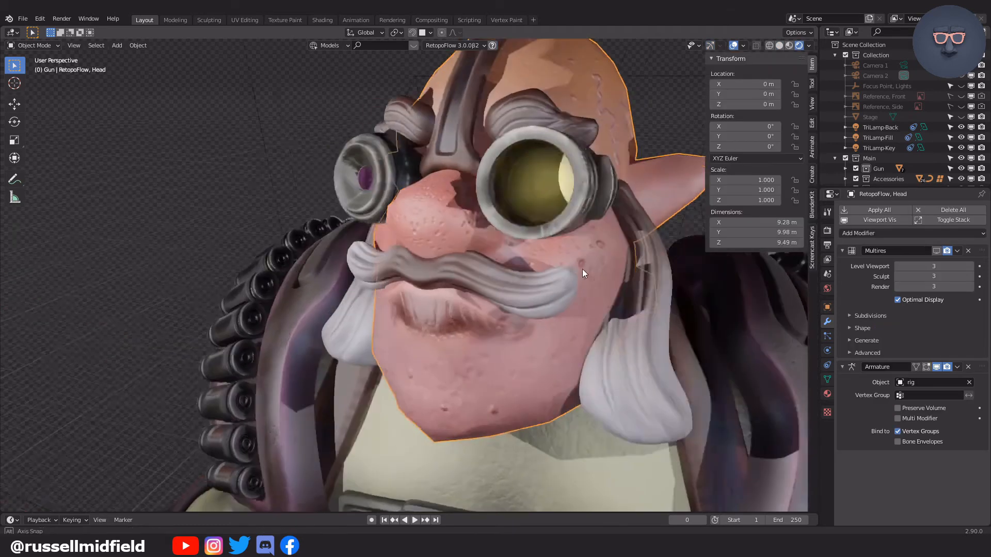
mouse_move(582, 268)
middle_down()
mouse_move(571, 276)
mouse_move(593, 265)
middle_up()
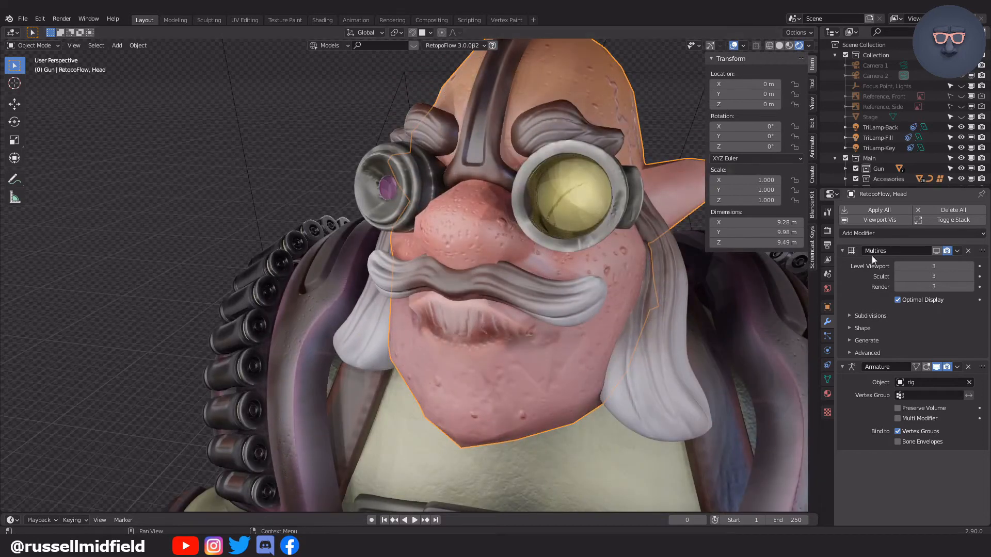
click(936, 251)
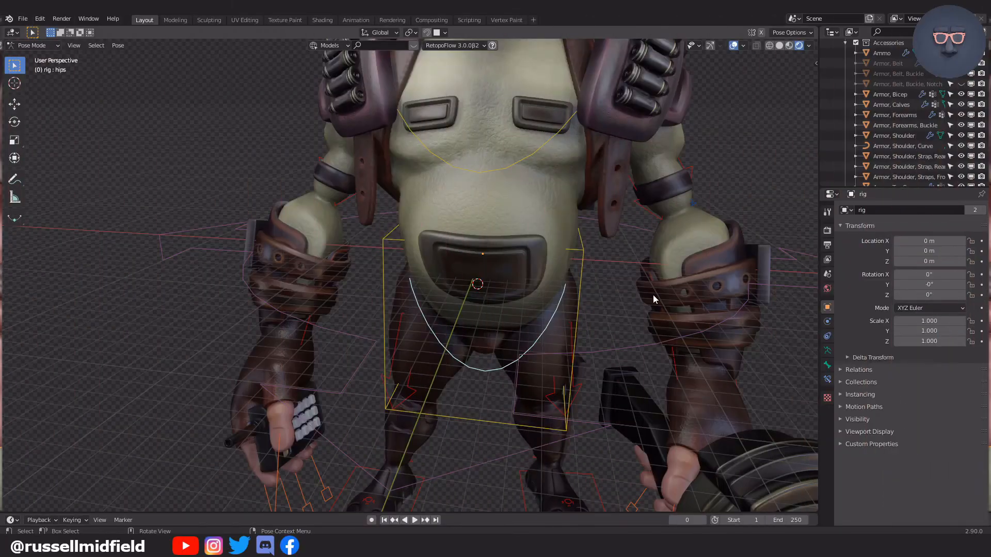
Step: Rotate the hips bone 8° around global Z, and turn it back the other way around the same axis
key(r)
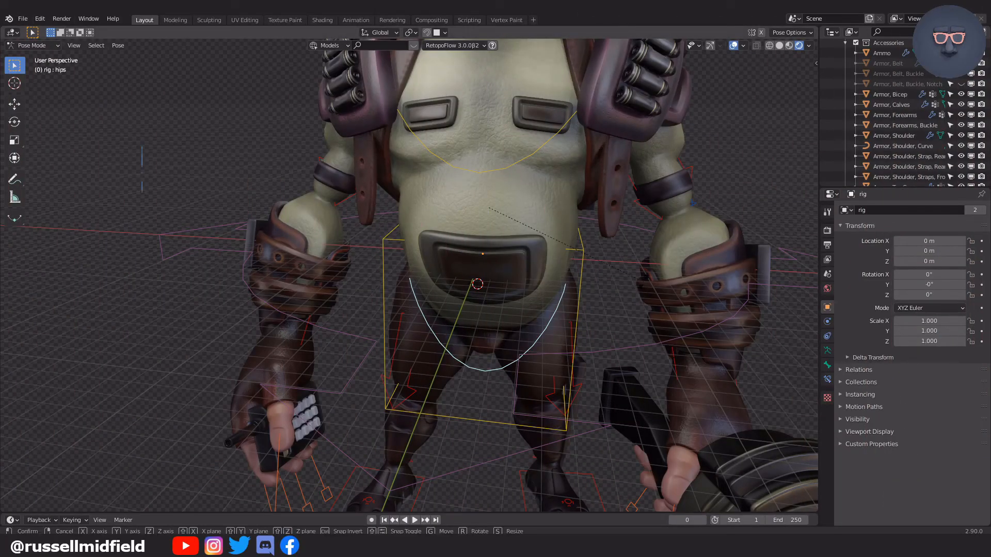
key(z)
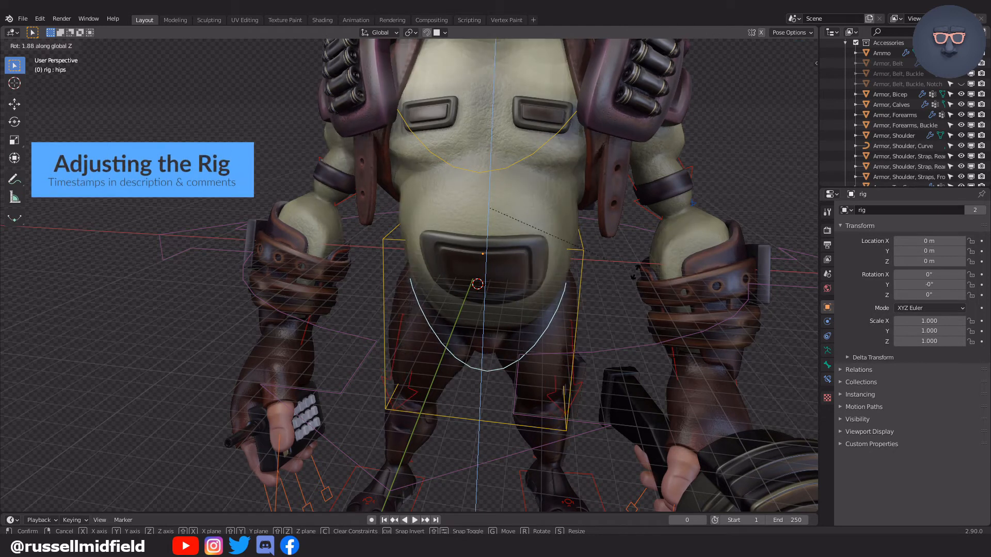
click(633, 255)
key(r)
key(z)
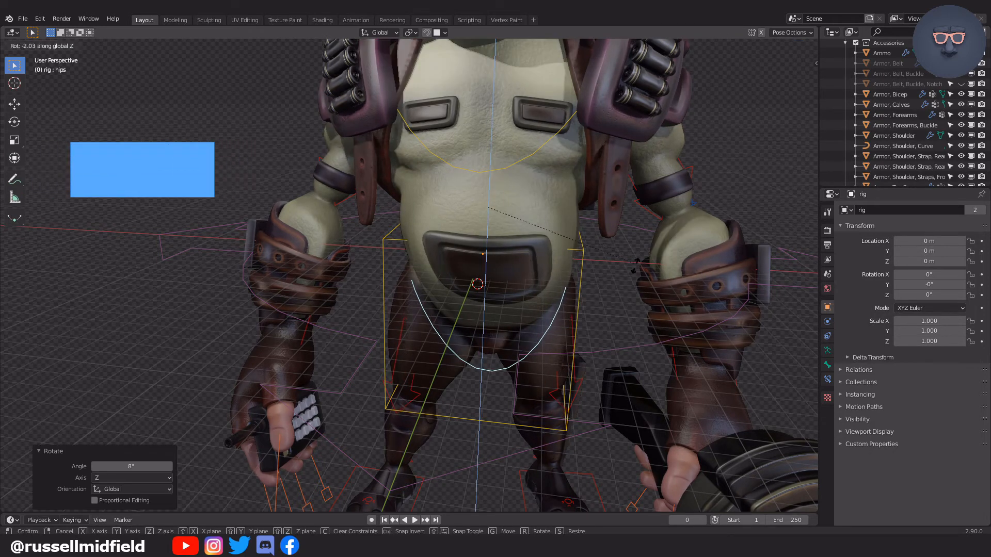
click(623, 242)
Step: Rotate the right foot IK control and the left foot IK control around global Z to turn both feet
shift+middle_drag(612, 367, 541, 237)
click(388, 325)
key(r)
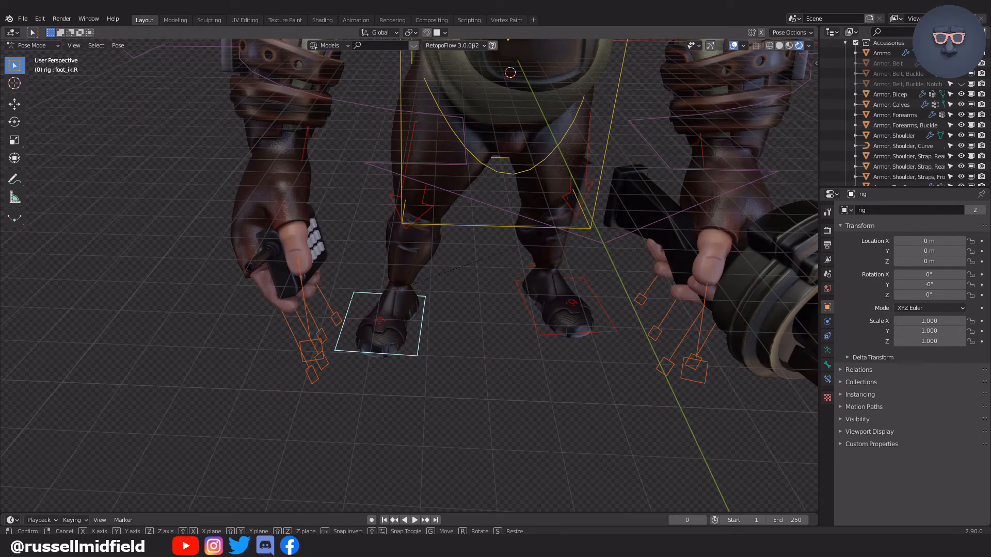
key(z)
click(552, 287)
click(537, 324)
key(r)
key(z)
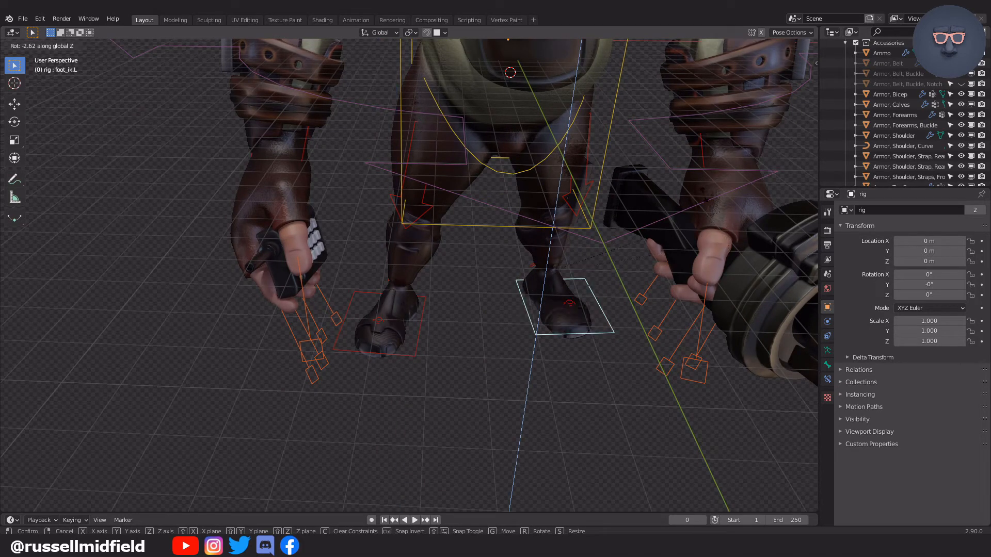
click(667, 221)
Step: Switch the viewport to solid shading and hide the Accessories collection
mouse_move(667, 221)
middle_down()
mouse_move(708, 279)
mouse_move(639, 259)
middle_up()
key(z)
scroll(583, 269, down, 2)
mouse_move(526, 263)
middle_down()
mouse_move(552, 278)
mouse_move(556, 228)
middle_up()
scroll(553, 278, up, 3)
click(669, 160)
scroll(669, 160, down, 4)
middle_drag(670, 160, 700, 152)
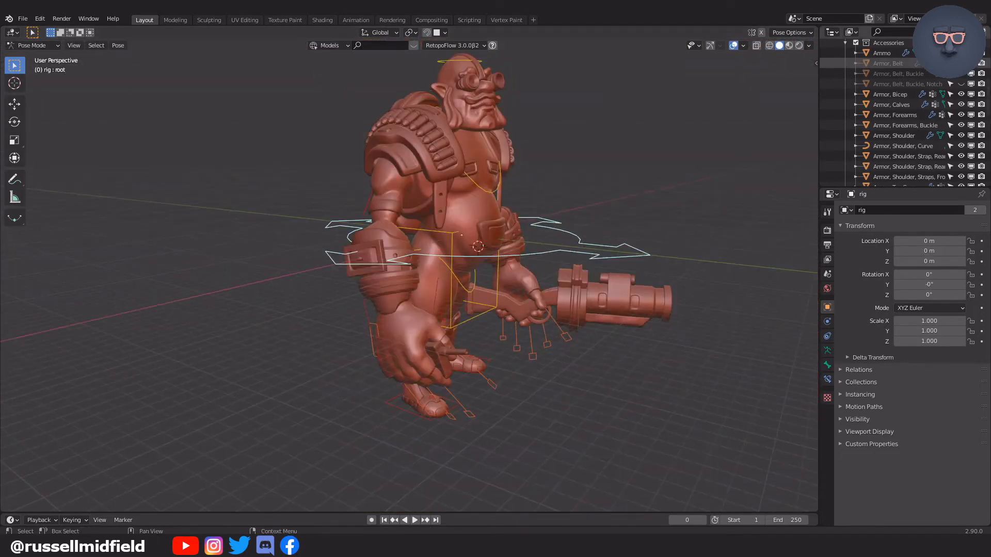
click(961, 42)
Step: Move the right hand IK control about 6 m along global Y and rotate it around global Z
scroll(376, 309, up, 1)
click(376, 309)
key(g)
key(y)
click(530, 296)
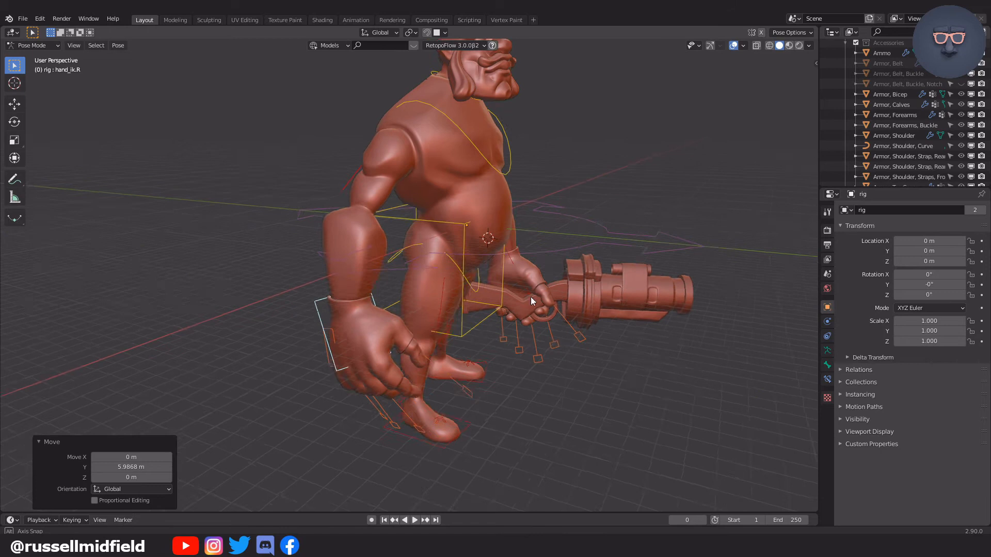
middle_drag(530, 296, 562, 199)
key(r)
key(z)
click(581, 287)
Step: Reposition the right hand IK control along global X and Y, finishing with a shift of about 6.6 m along X
middle_drag(582, 287, 501, 320)
key(g)
key(x)
click(564, 278)
scroll(524, 292, up, 2)
key(g)
key(y)
click(560, 305)
key(g)
key(x)
click(565, 311)
Step: Rotate the right hand IK control around global Z and shift it along global Y
middle_drag(564, 311, 565, 283)
key(r)
key(z)
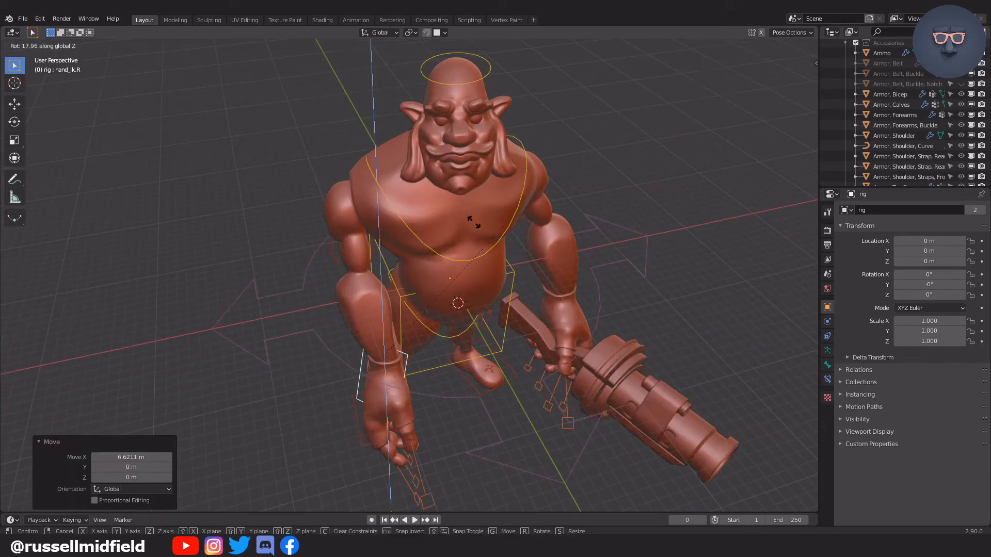
click(421, 297)
middle_drag(421, 298, 491, 274)
key(g)
key(y)
click(431, 295)
Step: Shift the right hand IK control along global X and turn it once more around global Z
key(g)
key(x)
click(434, 237)
middle_drag(433, 237, 567, 245)
key(r)
key(z)
click(432, 278)
Step: Display the arm tweak rig layers and adjust the right forearm tweak control along global Y
key(n)
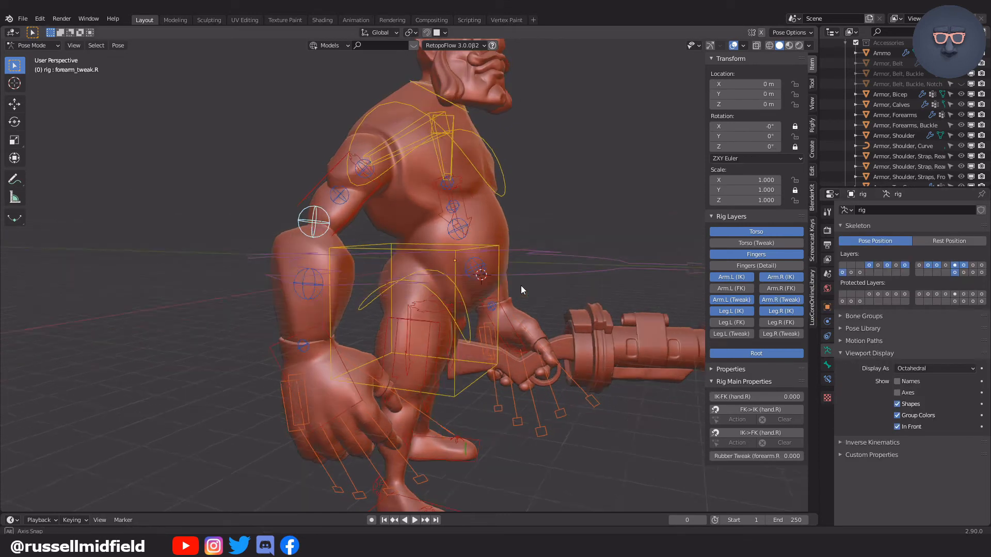
key(g)
key(z)
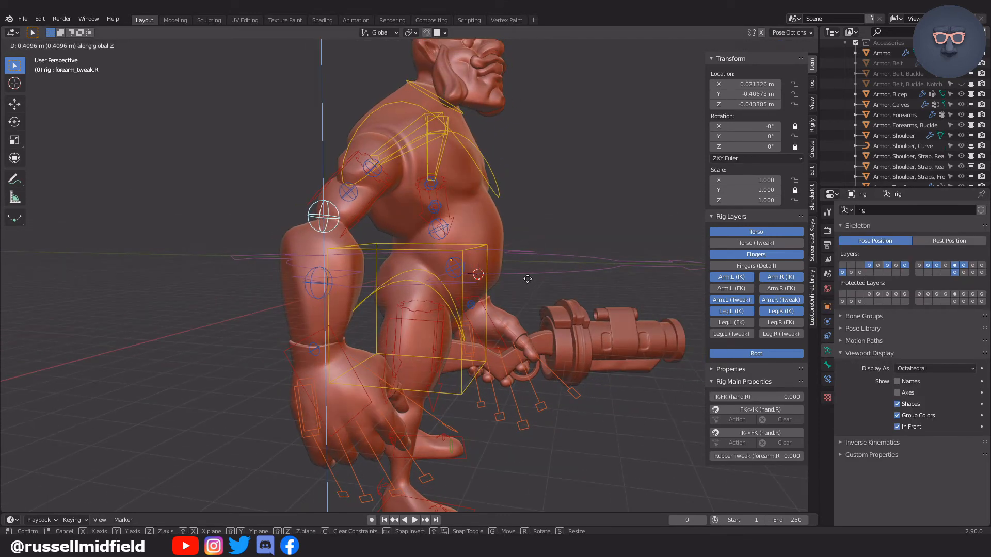
key(y)
click(528, 279)
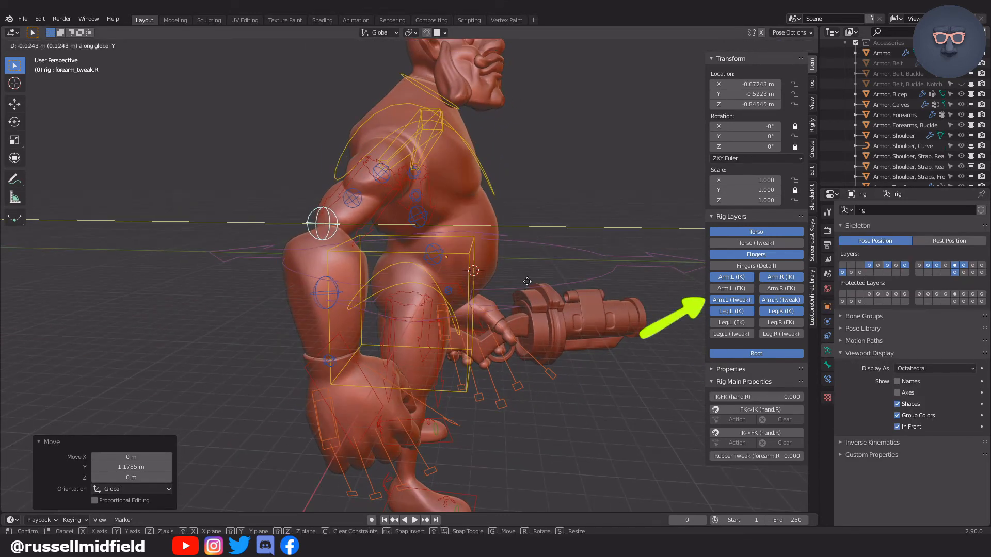
click(527, 282)
Step: Select the chest control and rotate the upper body around global Z
middle_drag(527, 283, 584, 330)
scroll(624, 292, down, 4)
click(475, 170)
scroll(527, 172, up, 1)
shift+middle_drag(573, 85, 581, 177)
key(r)
key(z)
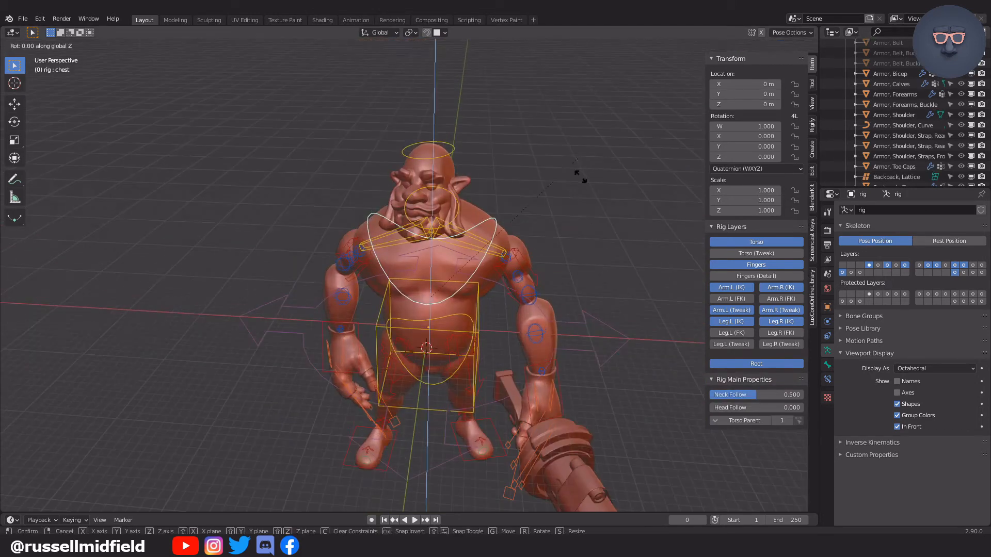
click(575, 223)
Step: Move the left hand IK control along global X and about -7.3 m along Y, and rotate it around global Y
middle_drag(574, 222, 485, 227)
click(542, 347)
key(g)
key(x)
click(524, 325)
middle_drag(523, 325, 613, 251)
key(g)
key(y)
click(413, 313)
key(r)
key(y)
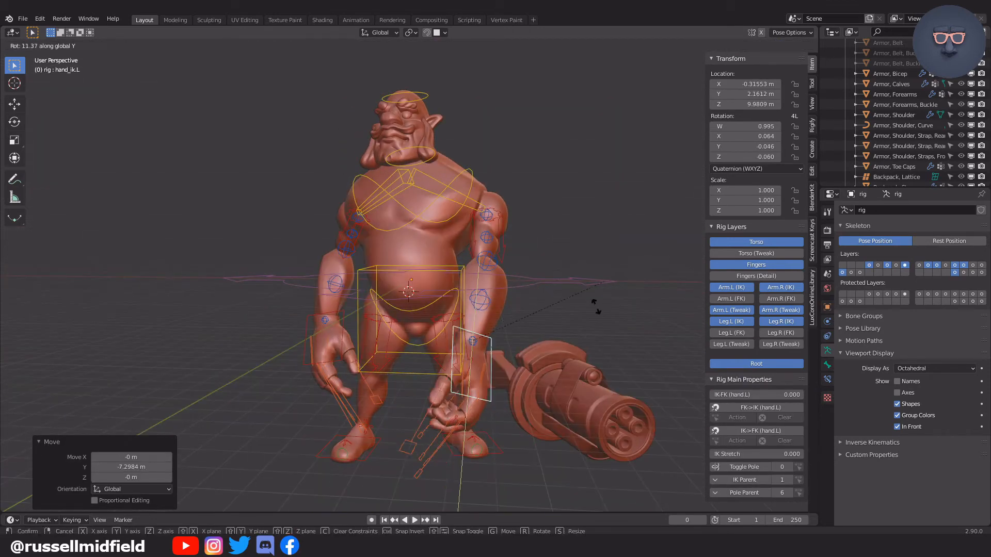
click(552, 259)
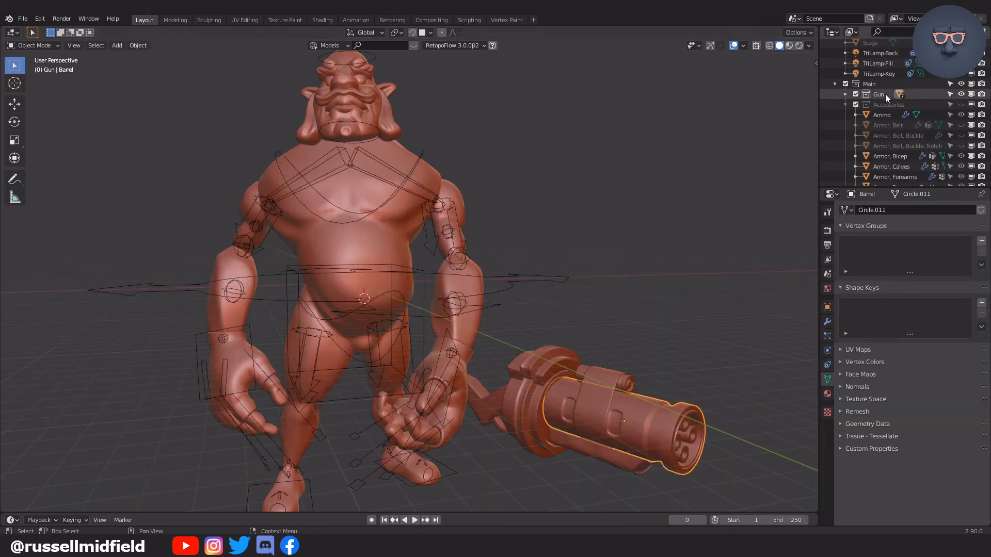
Step: Select all objects of the Gun collection and rotate them around global Z
right_click(885, 94)
click(856, 148)
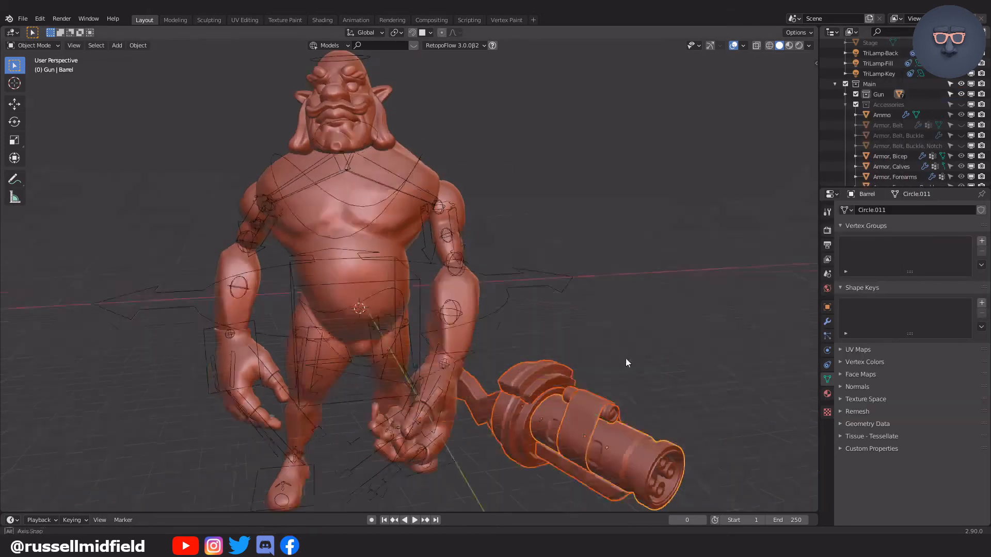
middle_drag(625, 358, 598, 309)
key(r)
key(z)
click(574, 260)
Step: Move the gun in front of the character towards the hands and rotate it -8.6° around global Z
key(g)
click(521, 289)
middle_drag(521, 289, 551, 301)
key(r)
key(z)
click(558, 282)
key(g)
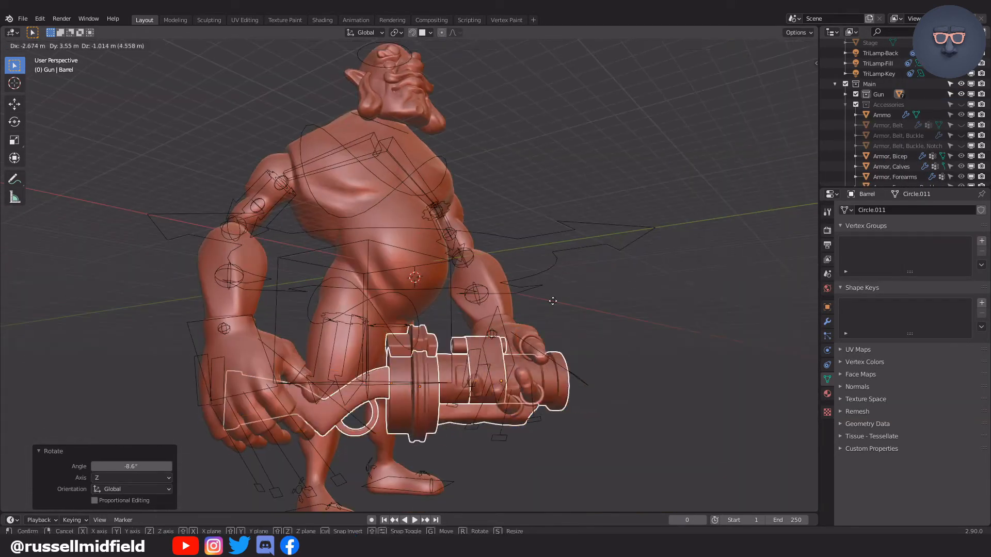
click(554, 305)
Step: Fine-tune the gun's position between the hands along global X
scroll(578, 246, up, 4)
key(g)
key(x)
click(553, 241)
middle_drag(553, 241, 562, 311)
key(g)
key(x)
click(537, 295)
Step: Rotate the gun 12.6° around global Z
scroll(494, 379, down, 8)
scroll(493, 379, up, 7)
key(r)
key(z)
click(560, 242)
scroll(554, 225, down, 7)
scroll(555, 225, up, 7)
scroll(567, 339, down, 6)
Step: Hide the Gun collection, select the rig and enter Pose Mode
click(960, 94)
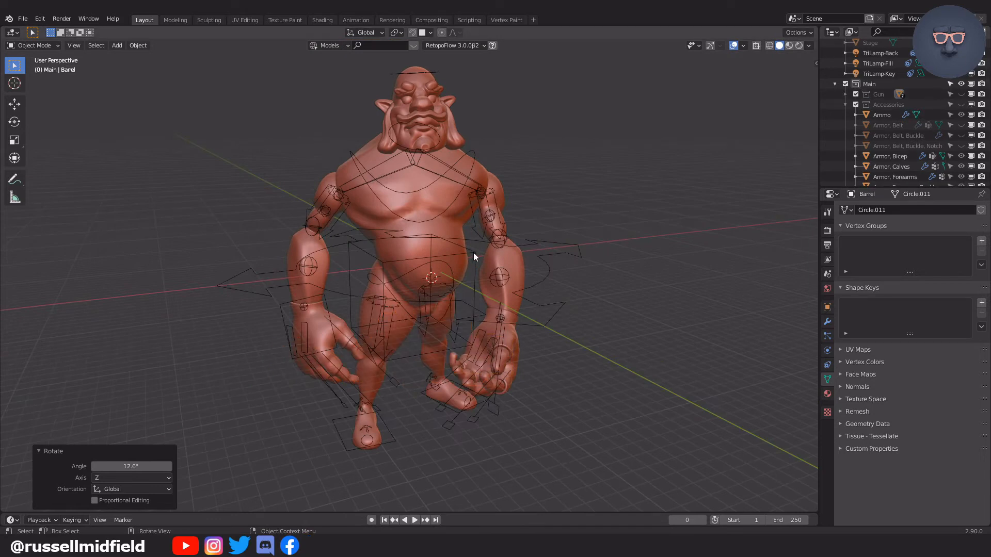
click(473, 252)
key(ctrl+Tab)
Step: Lower the torso control along global Z so the legs bend
click(474, 253)
middle_drag(550, 260, 563, 255)
scroll(563, 255, up, 1)
key(g)
key(z)
click(567, 312)
Step: Rotate the hips control about -30° around global Z
middle_drag(567, 311, 540, 312)
click(454, 314)
key(r)
key(z)
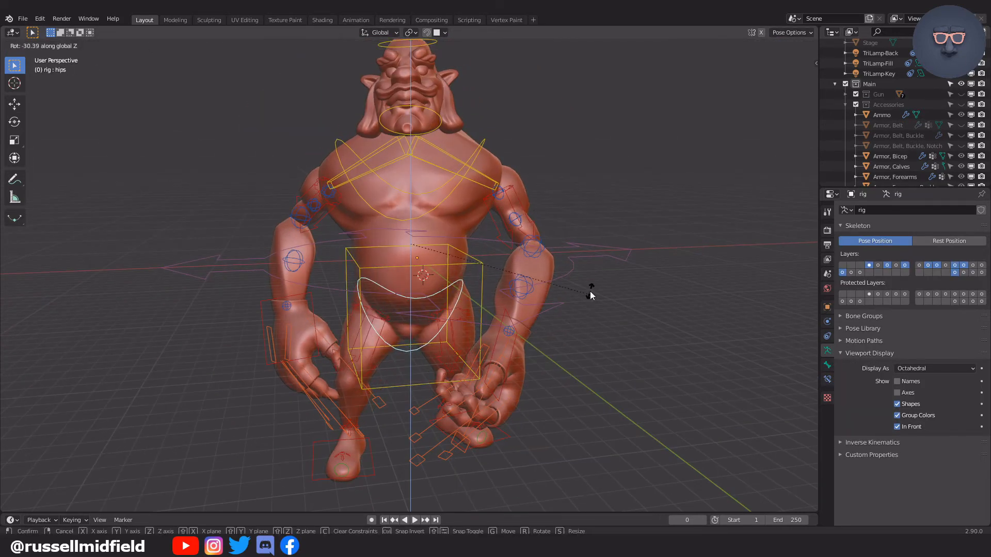
click(590, 291)
Step: Move the right foot IK control along global Y and rotate it around global Z
middle_drag(590, 291, 636, 293)
click(405, 479)
key(g)
key(y)
click(557, 271)
middle_drag(556, 270, 548, 280)
key(r)
key(z)
click(602, 365)
Step: Shift the torso control and a lower-body control along global Y to balance the crouching stance
middle_drag(516, 310, 508, 377)
click(475, 273)
key(g)
key(y)
click(568, 283)
click(446, 385)
key(g)
key(y)
click(625, 361)
Step: Show the Gun collection again alongside the posed body
scroll(625, 361, down, 3)
middle_drag(625, 361, 547, 310)
scroll(633, 289, up, 4)
click(960, 94)
Step: Rotate the right shoulder control about 13° around global Y and shift it along global X
middle_drag(671, 258, 578, 268)
scroll(578, 269, down, 2)
shift+middle_drag(573, 232, 563, 296)
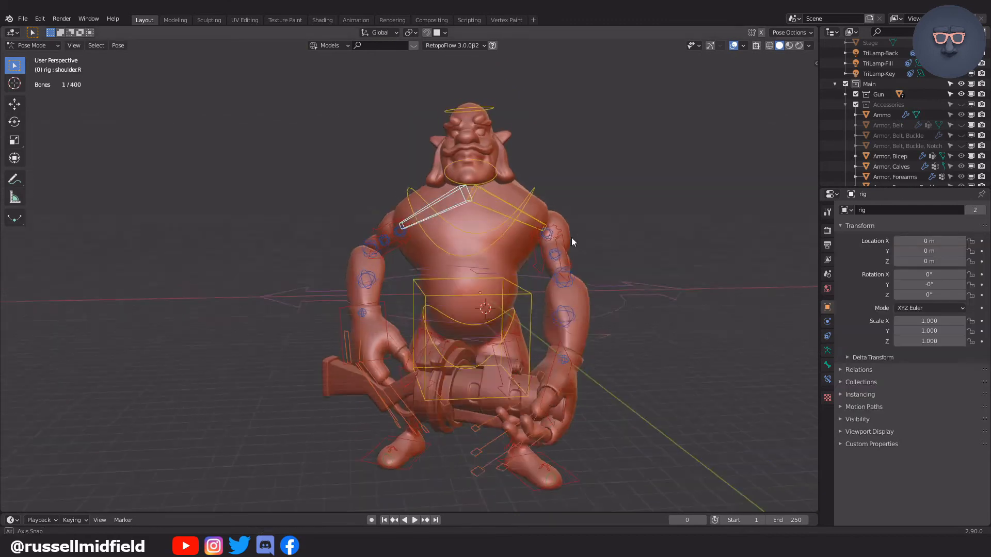
key(r)
key(y)
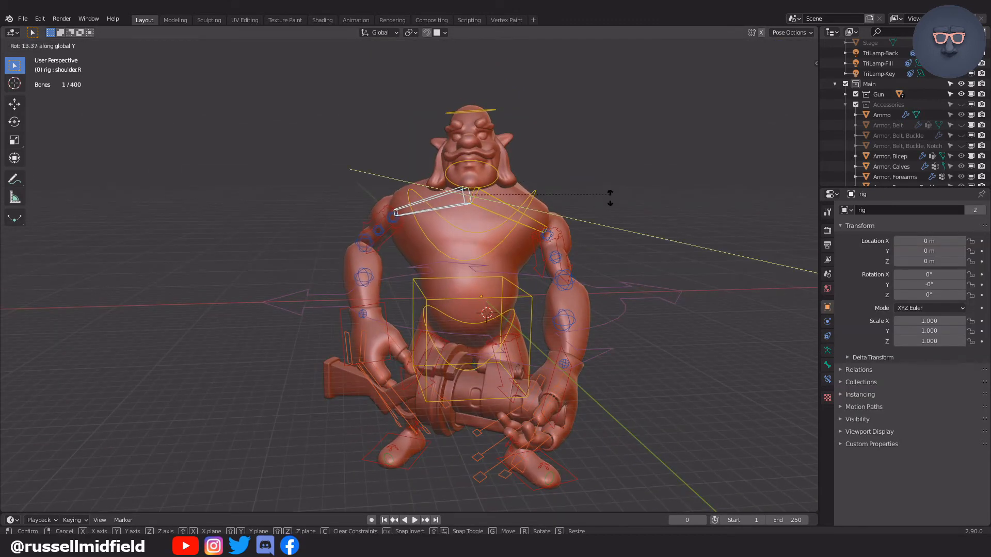
click(575, 197)
middle_drag(574, 197, 571, 193)
scroll(574, 202, up, 1)
key(g)
key(x)
click(597, 201)
Step: Rotate the shoulder controls further around global Y to set the slope of the shoulders
scroll(571, 193, down, 3)
middle_drag(447, 223, 485, 239)
scroll(514, 238, up, 2)
click(513, 216)
key(r)
key(y)
click(587, 205)
middle_drag(587, 204, 681, 188)
click(467, 199)
key(r)
key(y)
click(601, 173)
Step: Move the right forearm tweak control at the elbow along global Y
scroll(493, 227, up, 2)
click(493, 227)
click(365, 221)
key(g)
key(y)
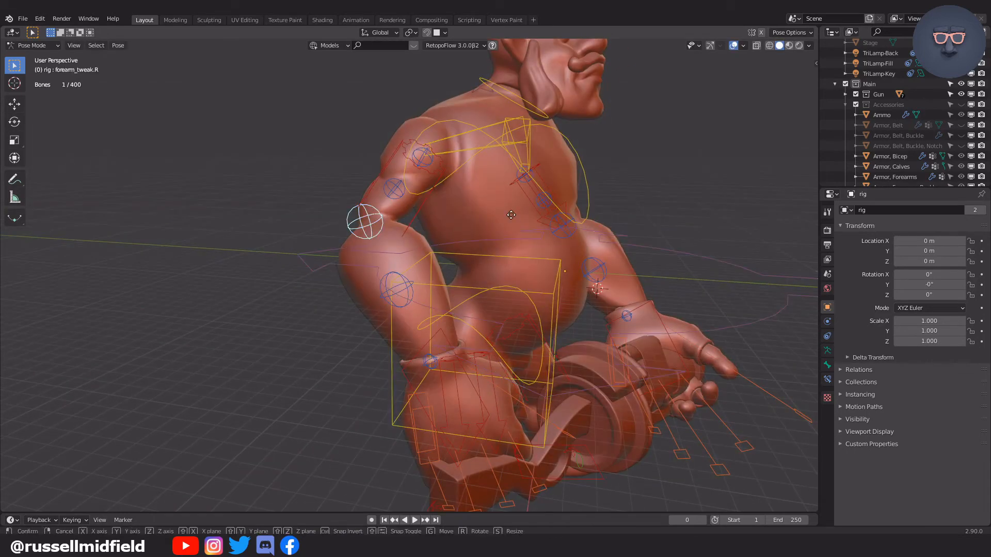
click(392, 222)
Step: Rotate the torso control around global Z and shift it along global X
scroll(410, 232, down, 3)
middle_drag(573, 210, 626, 187)
click(485, 245)
key(r)
key(z)
click(588, 201)
key(g)
key(x)
click(633, 176)
Step: Move the left hand IK control about -2.25 m along global X and rotate it around global Y
middle_drag(537, 379, 557, 329)
click(556, 333)
key(g)
key(x)
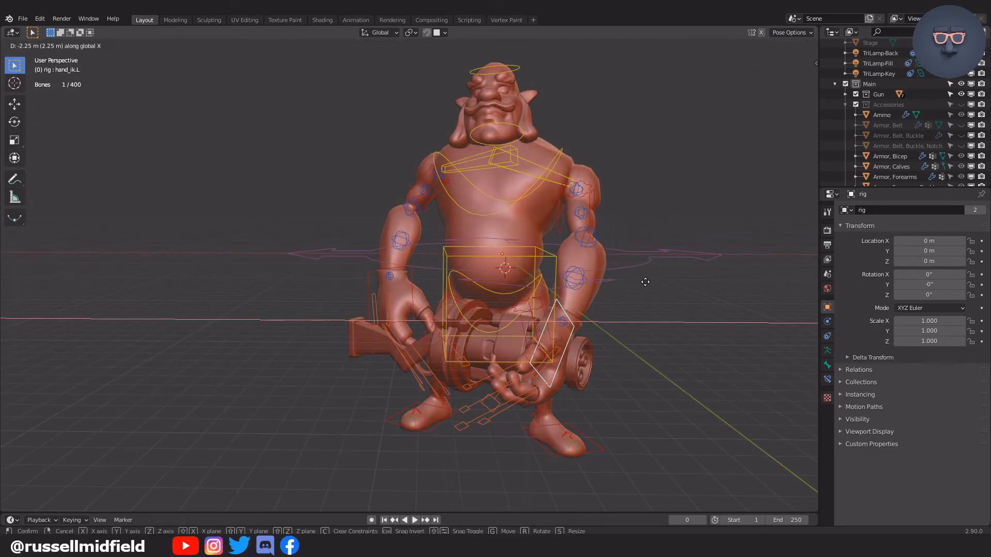
click(651, 290)
key(r)
key(y)
click(668, 270)
Step: Lower the left forearm tweak control at the elbow about 0.8 m along global Z
middle_drag(665, 273, 603, 278)
click(439, 219)
key(g)
key(z)
click(423, 263)
scroll(476, 347, up, 1)
middle_drag(476, 347, 461, 345)
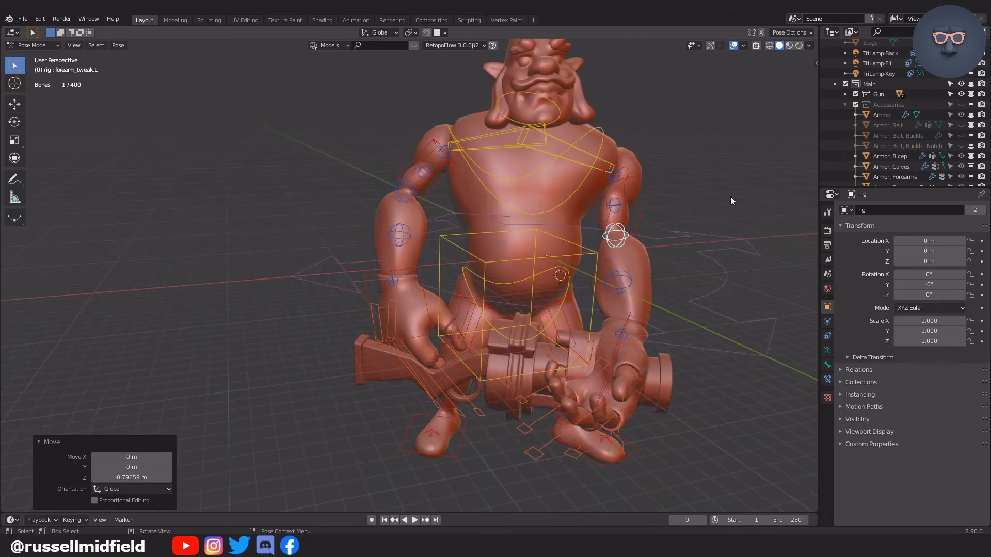
Step: In Object Mode, select the Gun collection's objects, rotate them around global Z and move them about -1.5 m along global Y
click(729, 191)
key(ctrl+Tab)
click(658, 379)
right_click(878, 93)
key(r)
key(z)
middle_drag(769, 226, 707, 320)
click(697, 354)
key(g)
key(z)
middle_drag(707, 255, 646, 305)
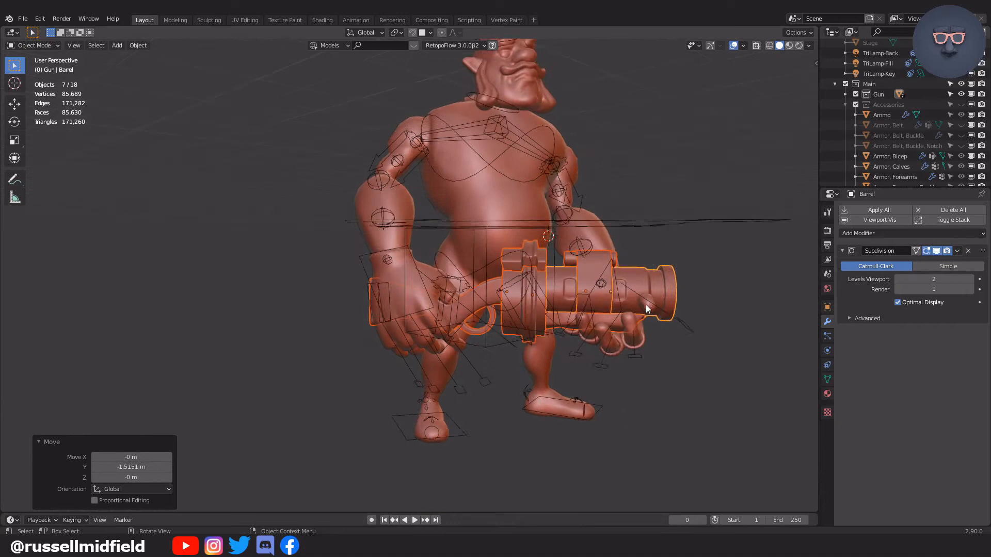
Step: Return to posing the rig, then rotate the left hand IK control around global Z and move it under the gun barrel
scroll(646, 305, down, 3)
click(701, 212)
key(shift+alt+z)
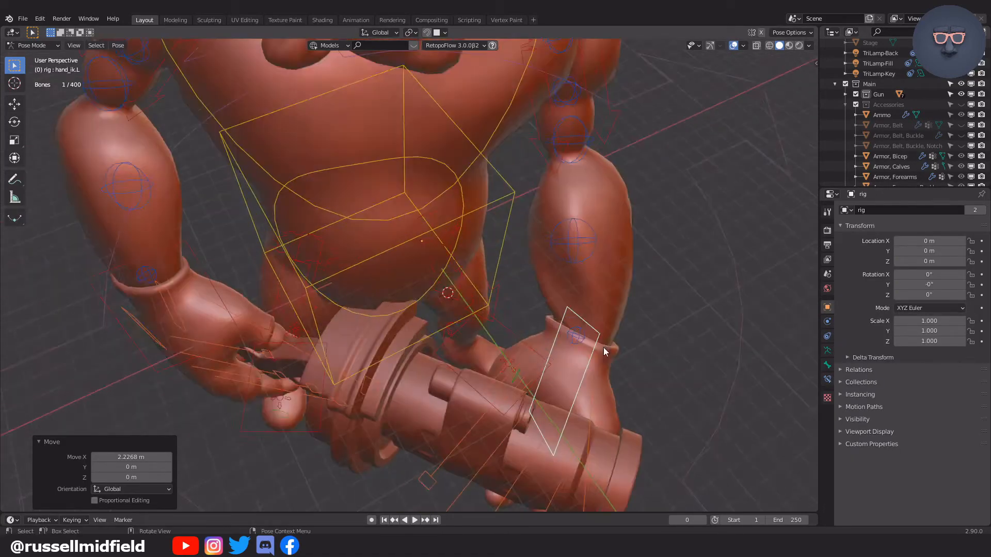
middle_drag(603, 352, 619, 347)
key(r)
key(z)
click(697, 273)
key(g)
click(668, 299)
middle_drag(668, 302, 590, 275)
scroll(590, 275, up, 3)
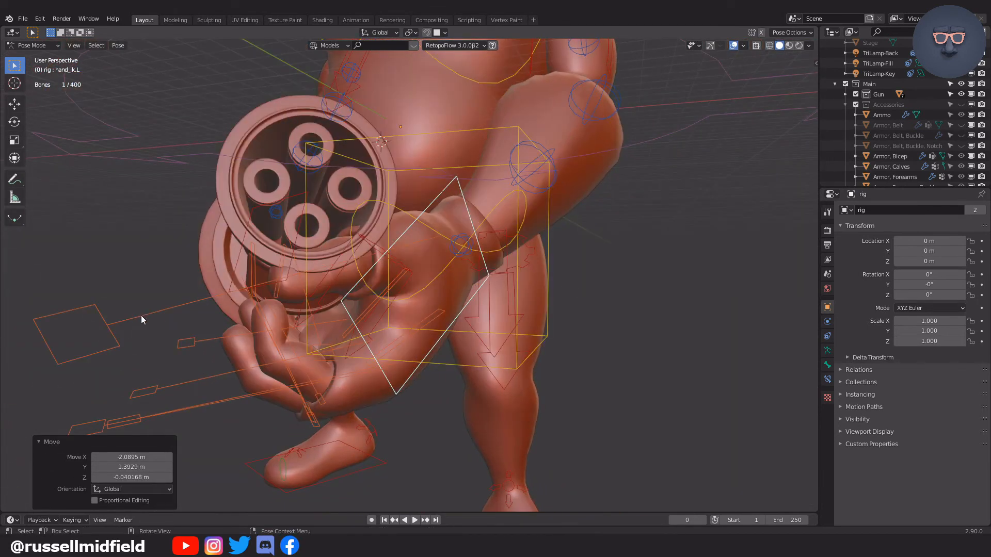
Step: Scale finger controls of the left hand to adjust their curl beneath the gun barrel
click(453, 284)
key(s)
click(444, 279)
key(s)
click(449, 277)
middle_drag(428, 280, 552, 258)
key(s)
click(582, 293)
Step: Reposition the left hand control freely and along global Y, Z and X to fit the palm against the gun
click(455, 251)
key(g)
click(532, 216)
key(g)
key(z)
click(498, 200)
scroll(538, 217, down, 6)
scroll(496, 244, up, 7)
click(497, 246)
key(g)
key(y)
click(516, 248)
key(g)
key(z)
click(588, 230)
key(g)
key(x)
click(560, 227)
Step: Rotate the selected left hand control around global Z to align the grip with the barrel
scroll(519, 228, up, 7)
click(585, 209)
key(r)
key(z)
click(712, 209)
key(r)
key(z)
click(727, 237)
middle_drag(623, 205, 597, 163)
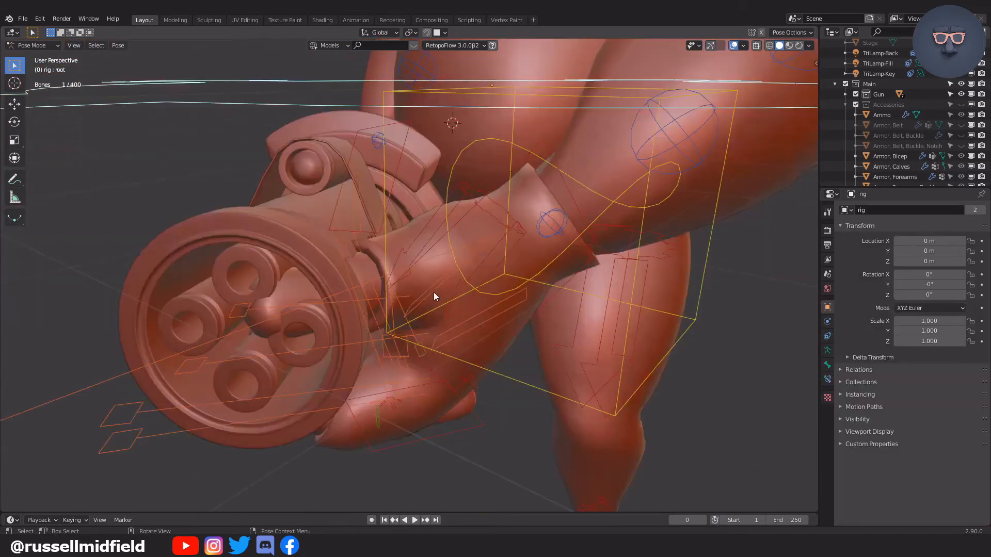
Step: Scale the left middle finger's master control and one neighbouring finger control to fit the grip under the gun
middle_drag(434, 292, 589, 347)
click(300, 389)
key(s)
click(544, 342)
click(412, 390)
key(s)
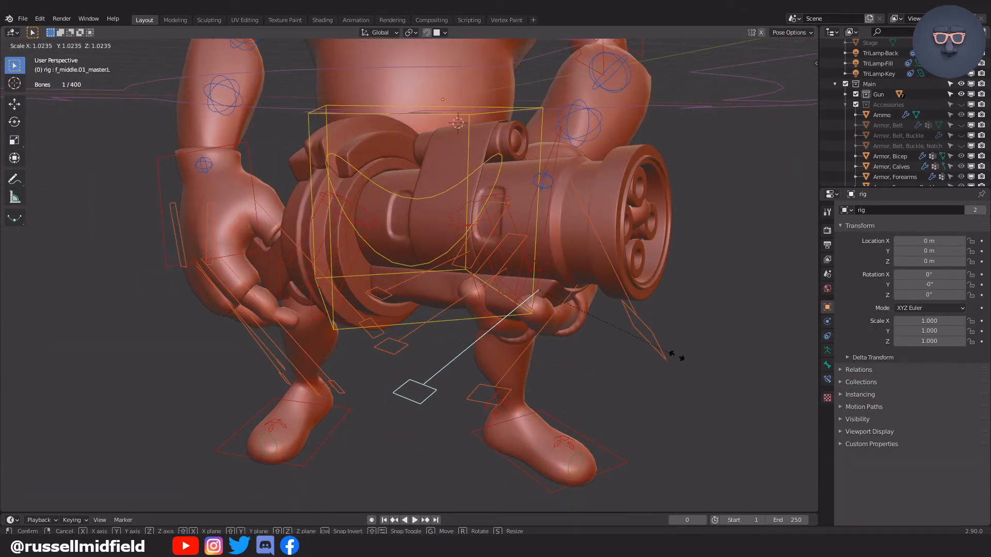
click(686, 352)
Step: Scale the left ring finger's master control to about 1.19 and the pinky's master control to 1.566
middle_drag(686, 352, 628, 354)
click(465, 374)
key(s)
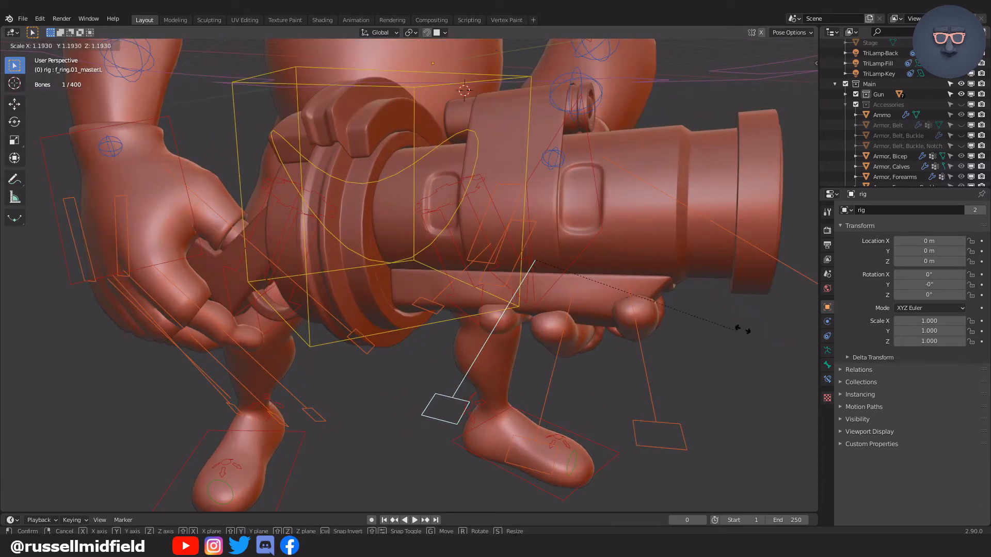
click(743, 329)
middle_drag(743, 329, 679, 324)
click(499, 288)
key(s)
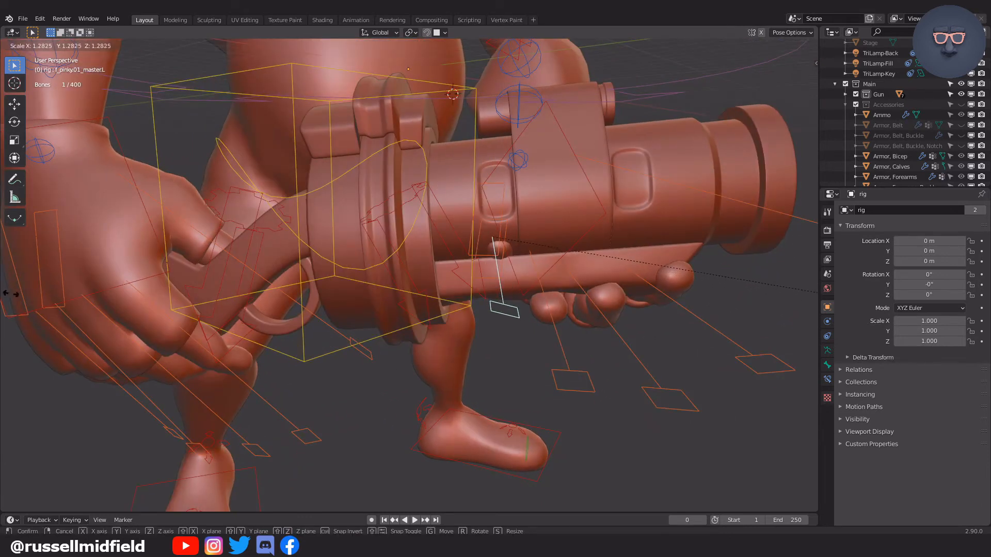
click(84, 298)
middle_drag(84, 298, 399, 233)
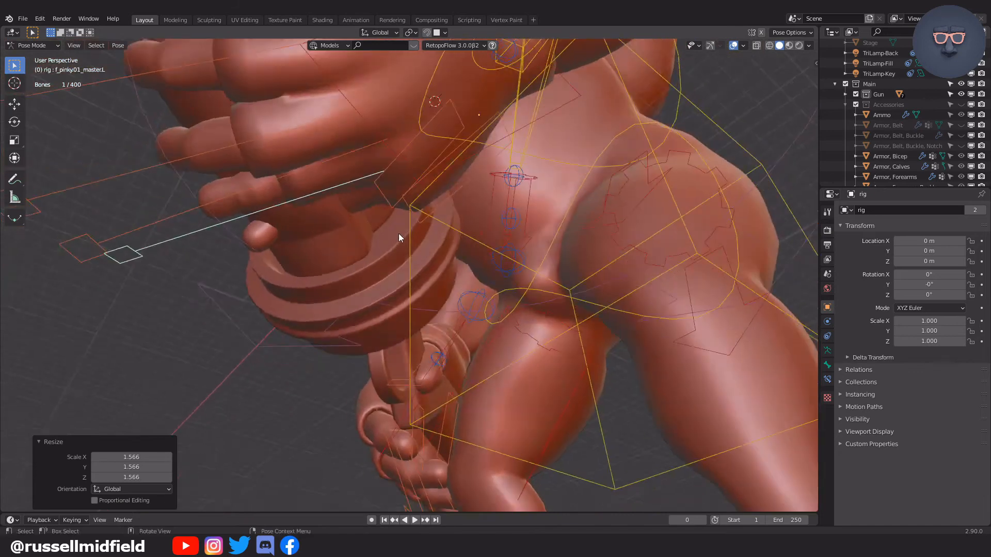
Step: Scale the left pinky's master control and reposition the selected control along global Z, Y and X to fit the gun
key(s)
click(526, 238)
middle_drag(527, 238, 678, 217)
key(g)
key(z)
click(508, 253)
key(g)
key(z)
click(443, 257)
key(g)
key(y)
click(460, 274)
key(g)
key(x)
click(475, 272)
key(x)
click(556, 230)
Step: Scale the left ring finger's master control and move it along global Z to fit under the gun's grip
click(522, 290)
key(s)
click(557, 268)
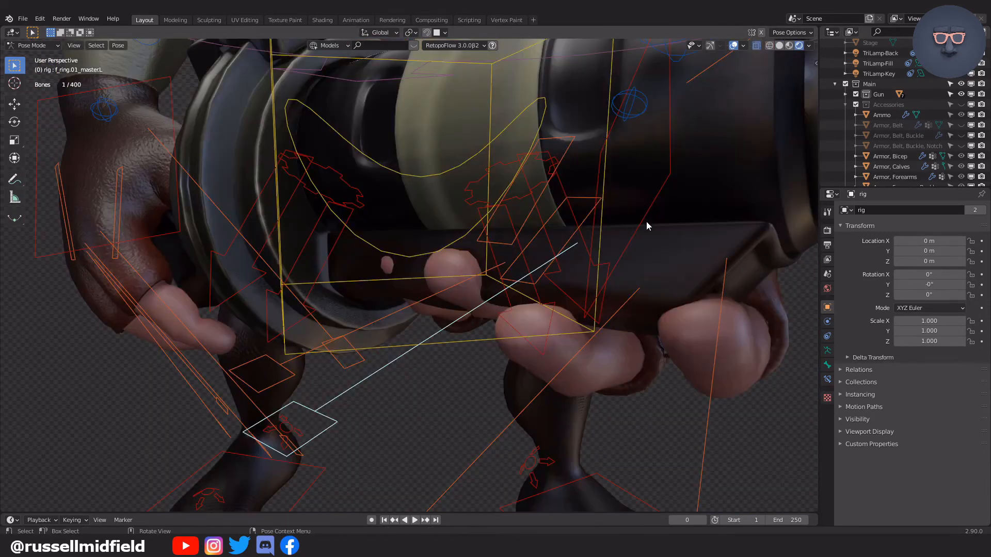
key(g)
key(z)
click(648, 303)
middle_drag(648, 303, 557, 263)
Step: Adjust the left pinky's master control by moving it along global Z, rotating it and scaling it by 1.079 to curl around the grip
click(341, 338)
key(g)
key(z)
click(698, 277)
key(g)
key(z)
click(581, 264)
scroll(543, 253, up, 2)
key(r)
click(645, 247)
middle_drag(645, 248, 571, 231)
key(s)
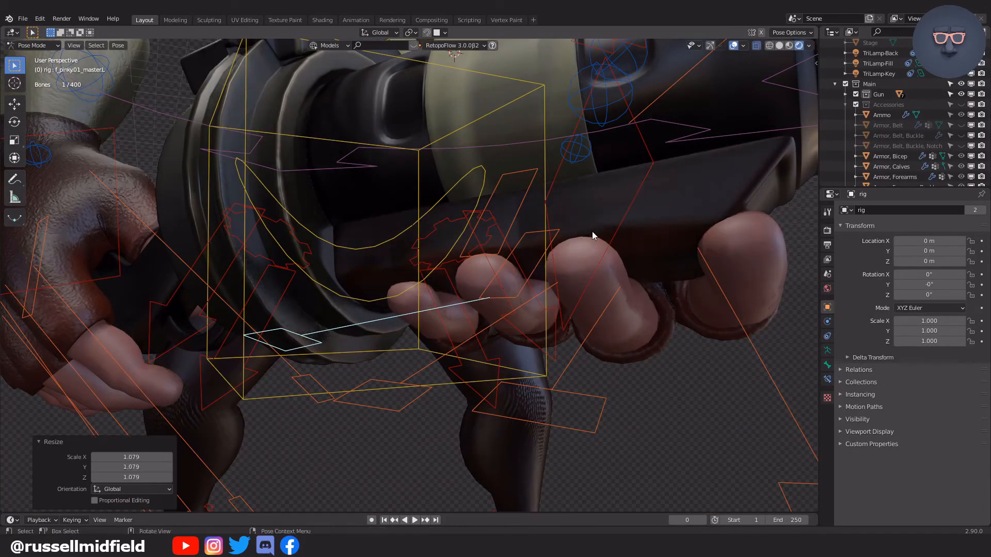
click(584, 230)
middle_drag(584, 230, 576, 248)
scroll(576, 252, up, 2)
key(s)
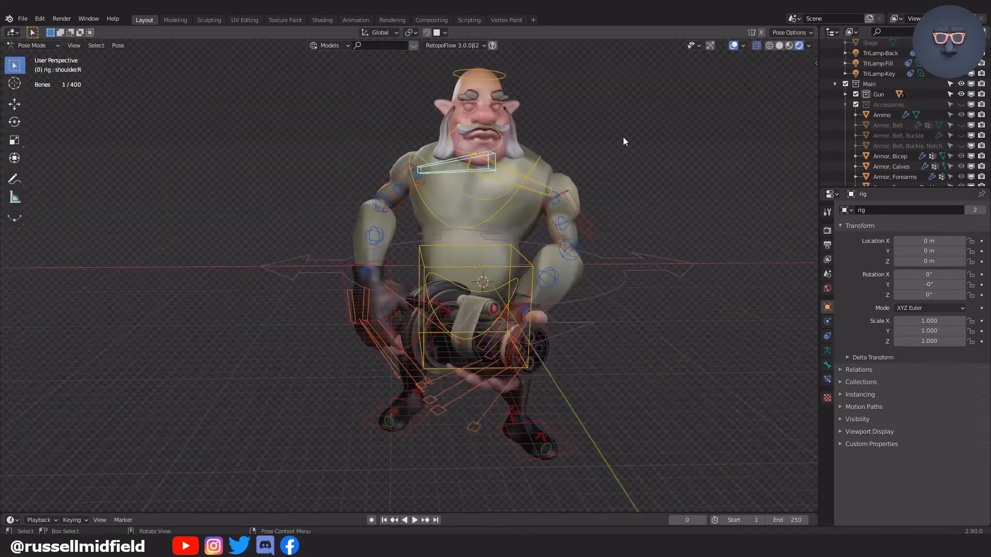
Step: Tilt the character's head control around global Y
click(623, 133)
scroll(614, 212, up, 3)
middle_drag(614, 213, 593, 177)
click(330, 129)
key(r)
key(x)
right_click(596, 178)
key(r)
key(y)
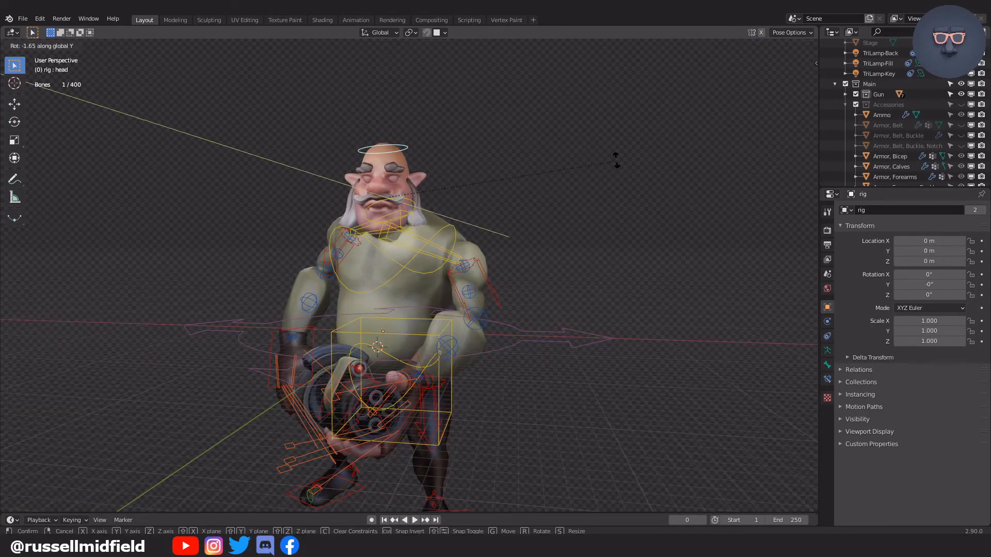
click(590, 228)
Step: Refine the head's Y-axis tilt and rotate the head control around global Z
middle_drag(590, 228, 637, 131)
key(y)
click(599, 135)
scroll(571, 161, up, 1)
key(r)
key(z)
click(632, 111)
Step: Rotate the chest control to adjust the torso's lean over the gun
middle_drag(593, 180, 558, 185)
scroll(571, 199, down, 1)
key(shift+alt+z)
middle_drag(574, 170, 658, 144)
key(shift+alt+z)
click(428, 207)
key(r)
click(524, 212)
key(g)
right_click(666, 135)
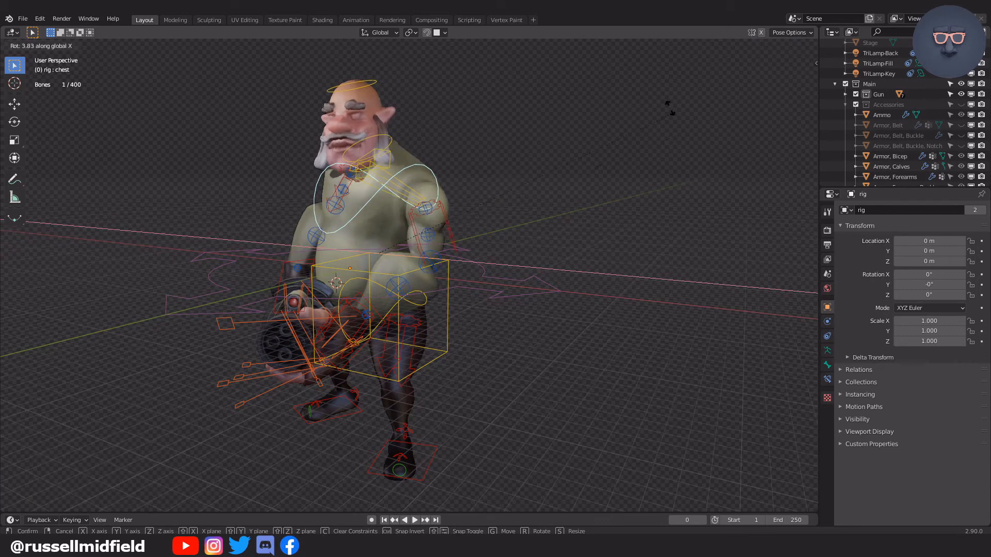
right_click(666, 91)
Step: Move the chest control to refine the upper body's position
middle_drag(643, 222, 583, 177)
scroll(623, 211, up, 3)
scroll(583, 177, down, 3)
key(g)
click(577, 188)
Step: Return to Object Mode with overlays hidden and select the head mesh of the posed character
middle_drag(577, 216, 640, 206)
scroll(620, 212, down, 2)
key(ctrl+Tab)
key(shift+alt+z)
click(417, 114)
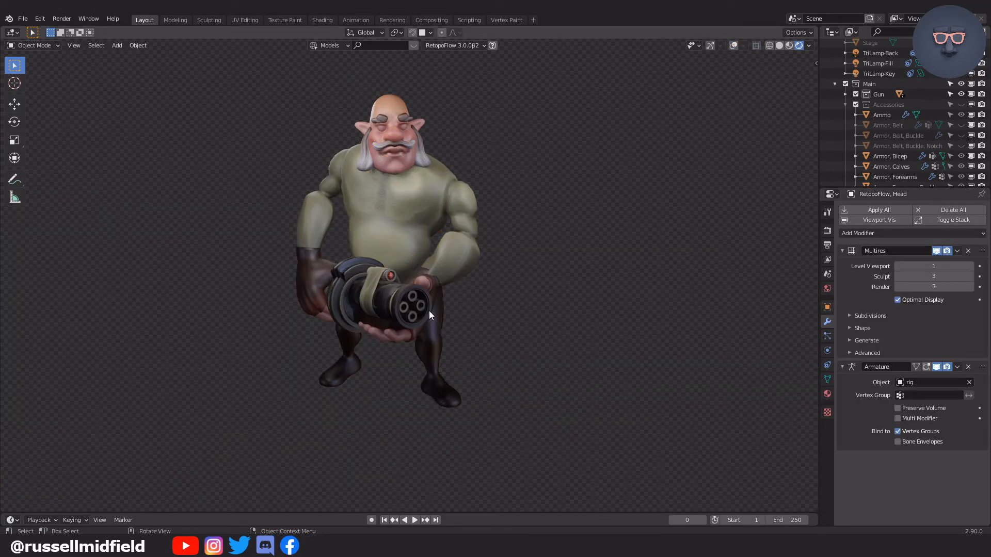
mouse_move(532, 298)
middle_down()
mouse_move(540, 296)
mouse_move(494, 302)
mouse_move(513, 301)
middle_up()
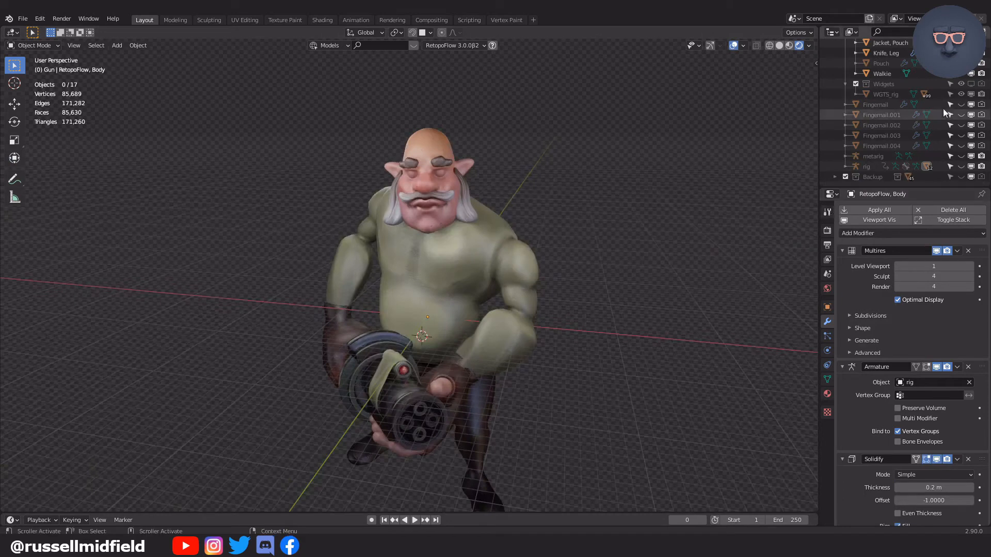
Step: Show the Accessories collection on the posed character
scroll(952, 94, up, 6)
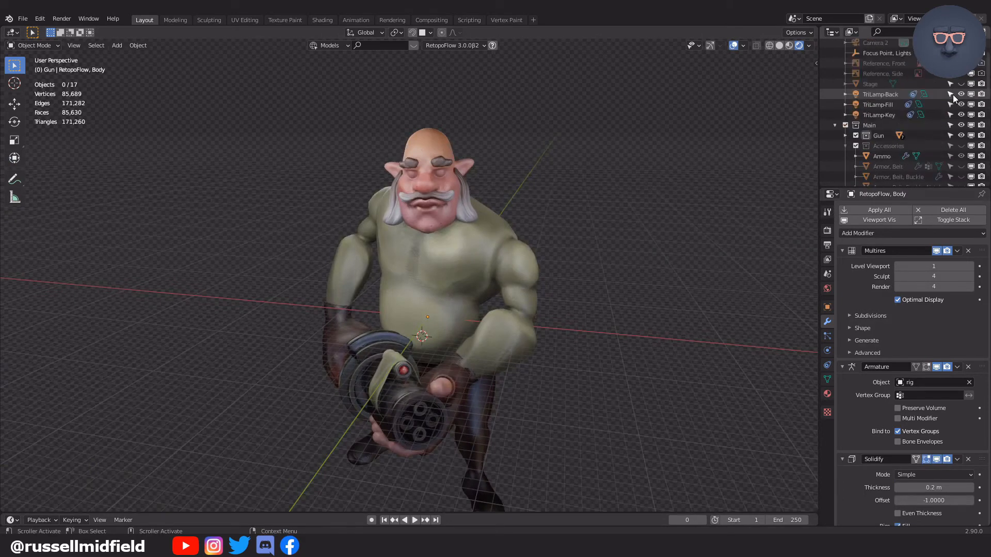
click(961, 146)
middle_drag(655, 270, 634, 271)
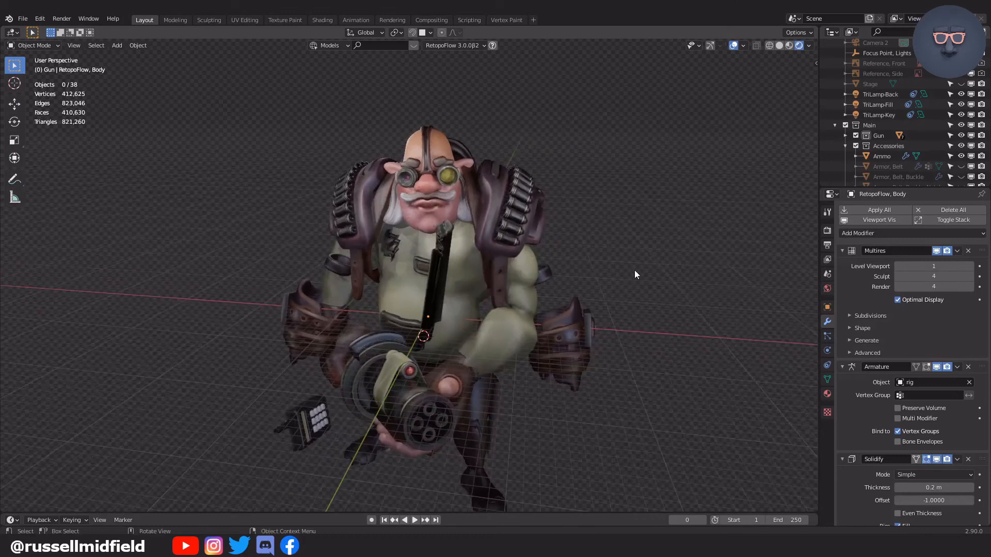
Step: Hide the distorted jacket pouch mesh standing in front of the torso
click(445, 248)
middle_drag(531, 263, 484, 236)
key(h)
Step: Place the DataTransfer modifier first in the calf armor's modifier stack and deselect the armor
scroll(584, 268, up, 4)
click(329, 231)
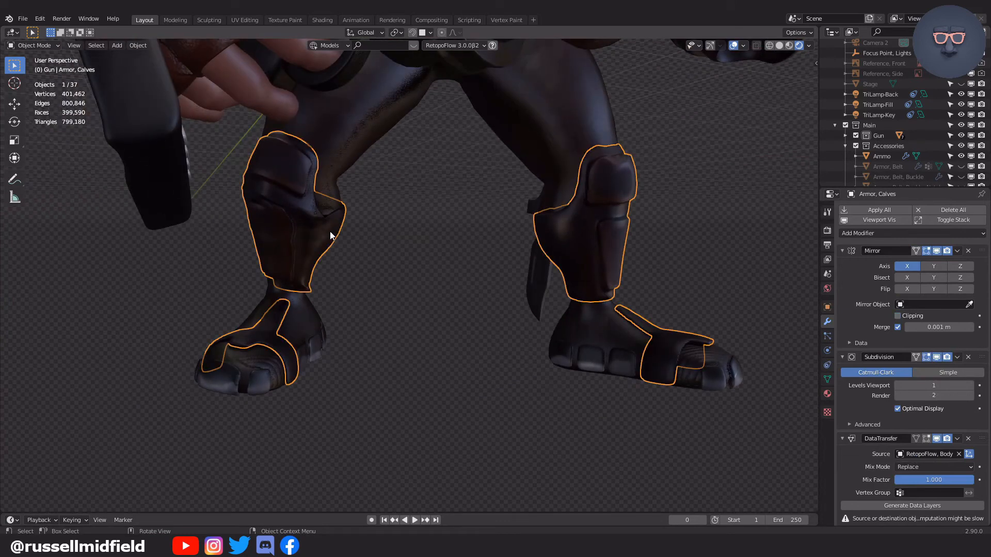
scroll(908, 322, down, 5)
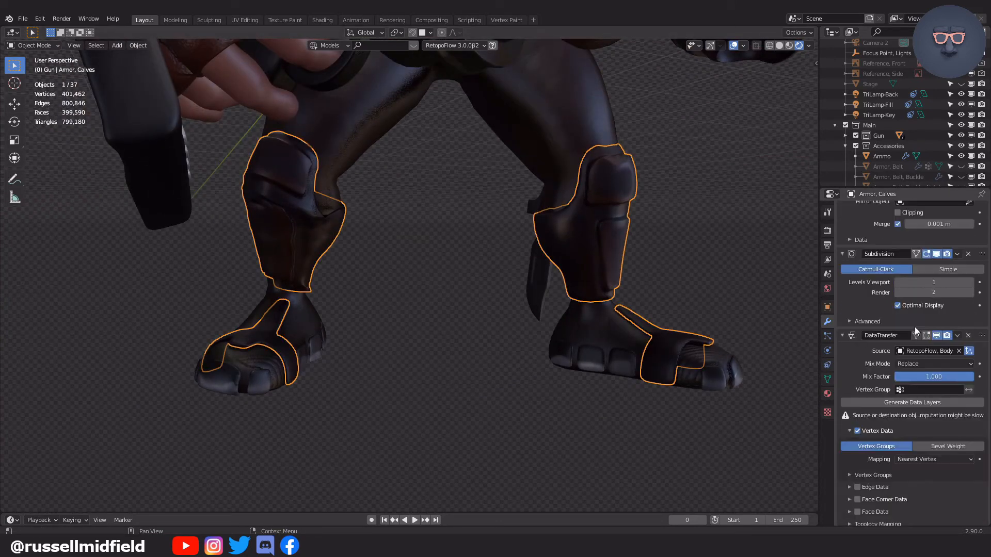
drag(982, 336, 979, 258)
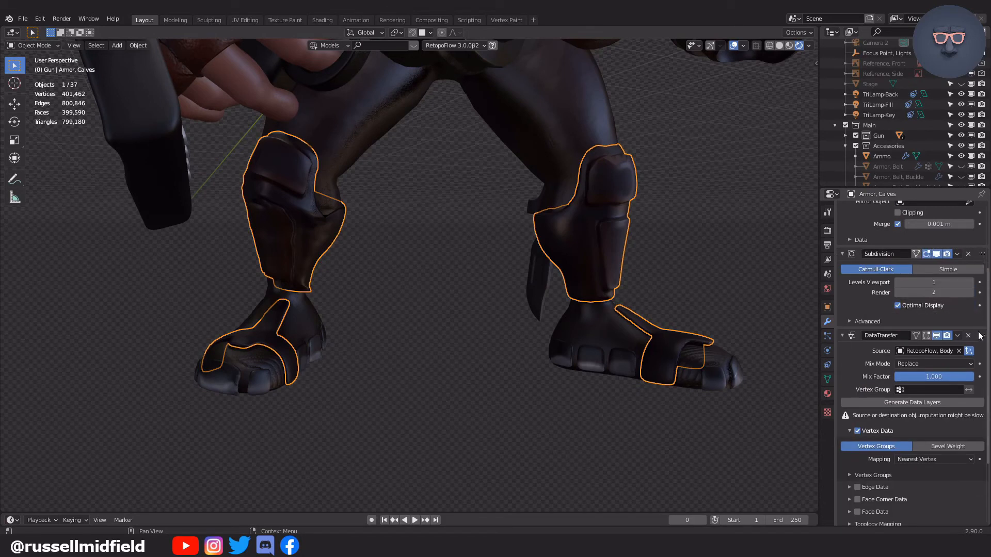
drag(982, 336, 976, 249)
key(alt+a)
Step: Show the Jacket, Pouch object and place its DataTransfer modifier first in the modifier stack
middle_drag(473, 237, 610, 269)
scroll(600, 271, down, 2)
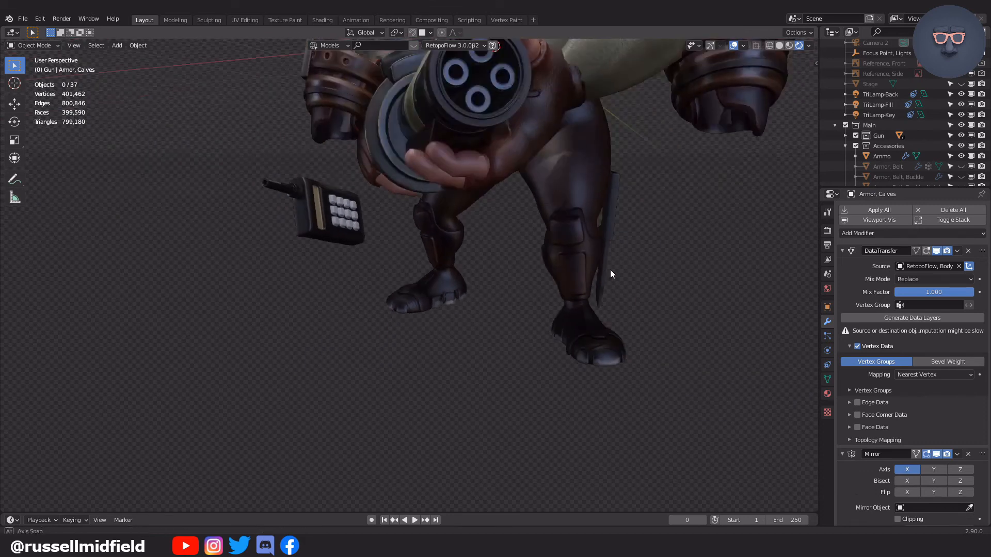
scroll(621, 221, up, 1)
shift+middle_drag(620, 221, 625, 279)
scroll(895, 145, down, 4)
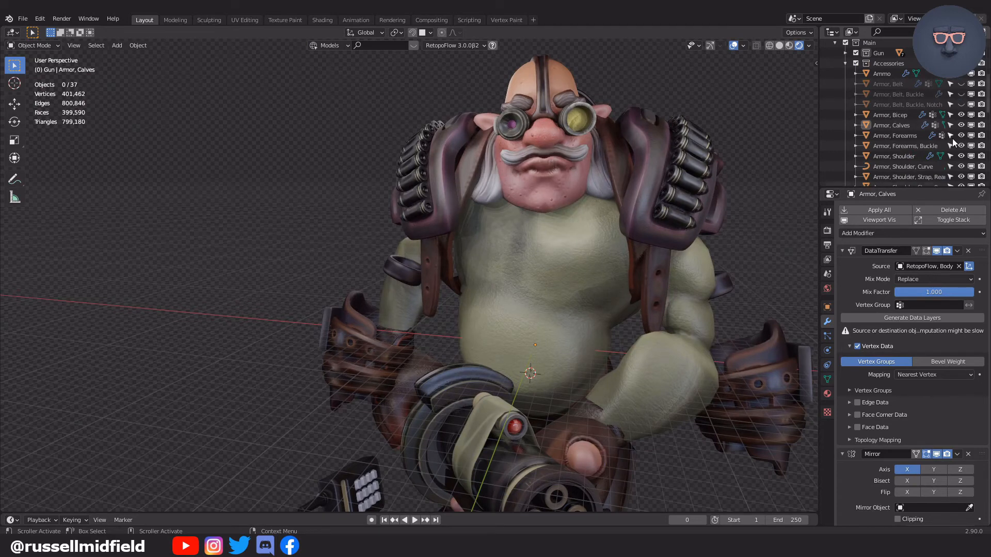
scroll(951, 140, down, 3)
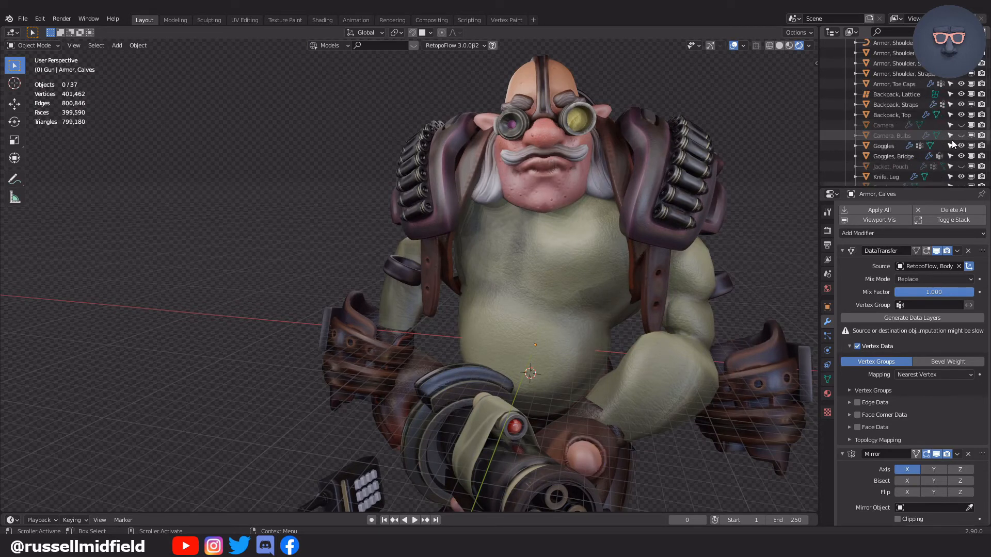
click(961, 166)
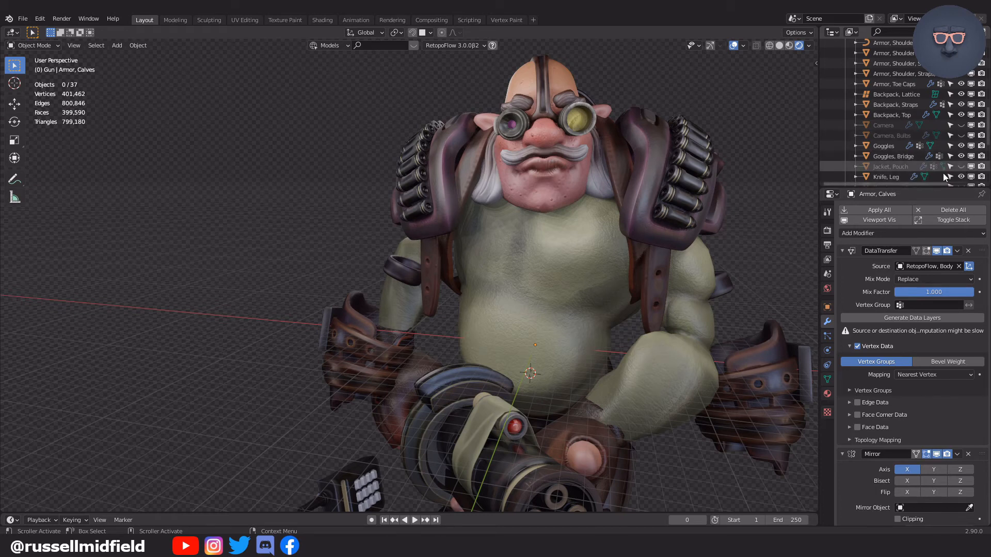
middle_drag(658, 287, 587, 269)
click(568, 243)
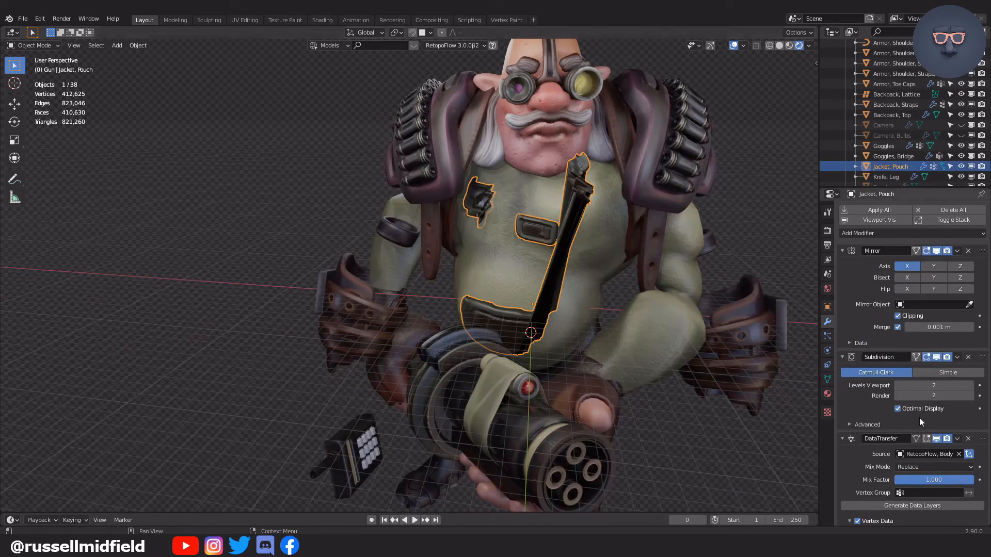
drag(979, 442, 979, 258)
Step: Hide the Jacket, Pouch object from both the viewport and renders
middle_drag(802, 269, 667, 272)
scroll(768, 246, up, 3)
scroll(714, 284, down, 5)
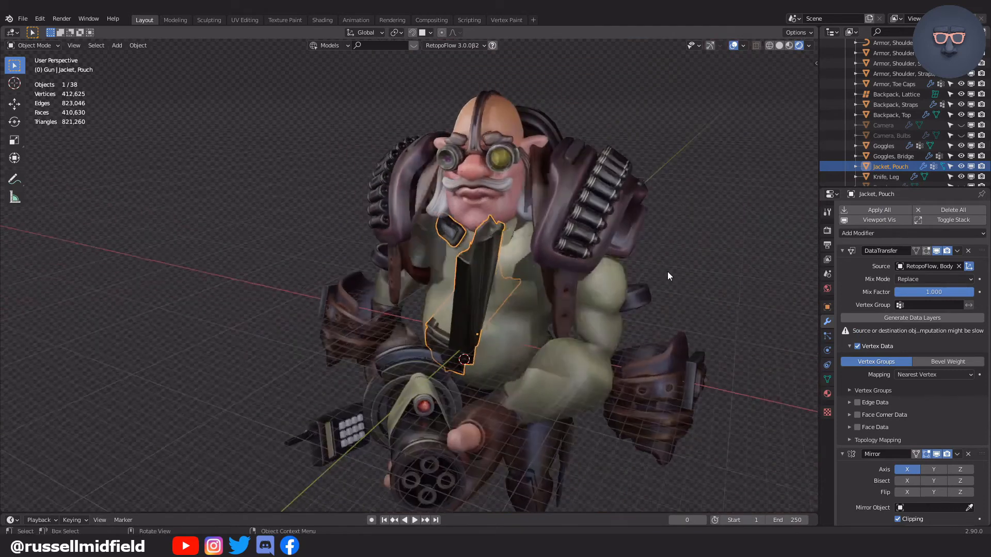
click(961, 166)
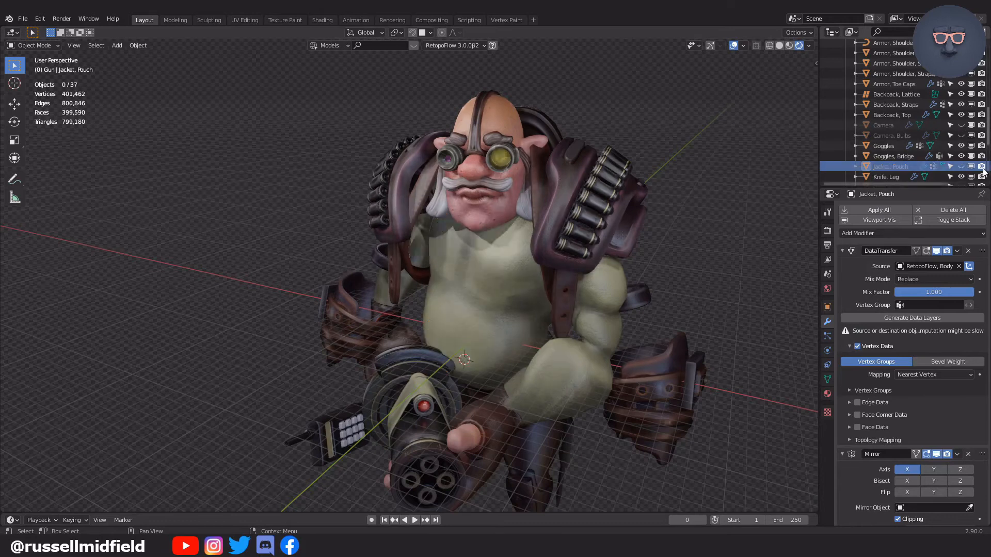
middle_drag(663, 284, 683, 274)
scroll(712, 274, down, 3)
scroll(539, 265, up, 3)
Step: Check the bicep armor's modifier stack and add a Data Transfer modifier to it
middle_drag(424, 293, 463, 297)
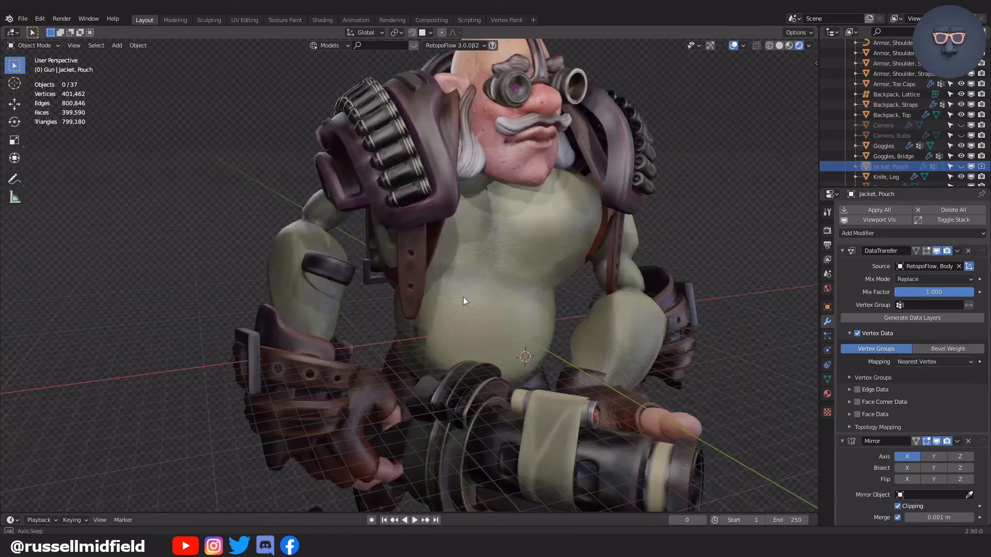
click(347, 268)
scroll(956, 339, down, 10)
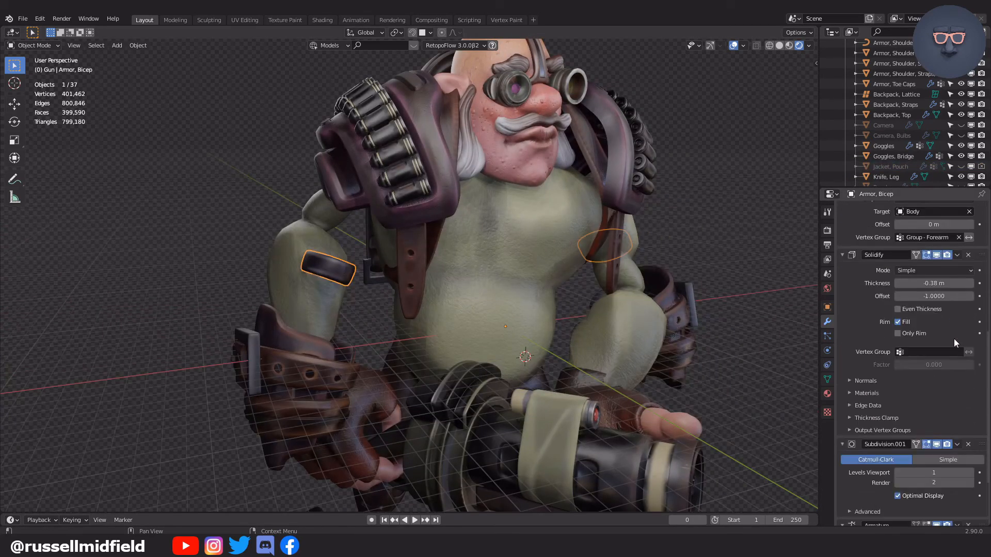
scroll(954, 338, down, 4)
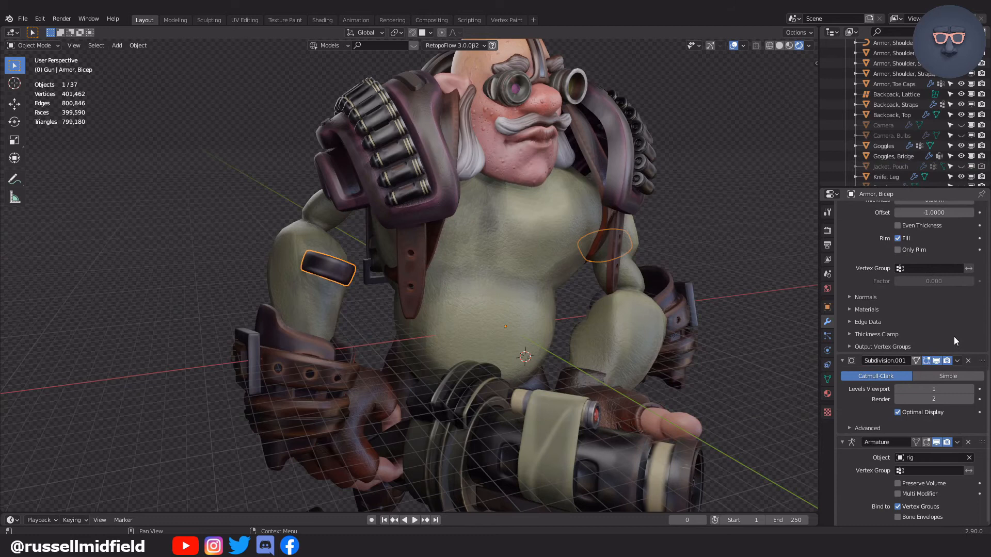
scroll(954, 337, up, 14)
click(870, 237)
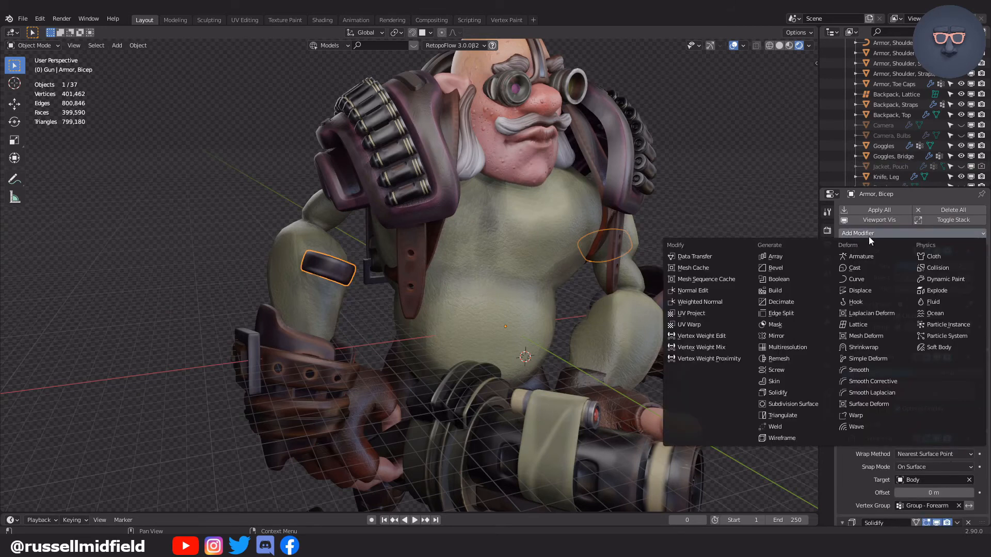
click(730, 261)
Step: Set the bicep armor's Data Transfer source to RetopoFlow, Body and enable Vertex Data with Vertex Groups
scroll(912, 391, down, 15)
scroll(937, 432, down, 1)
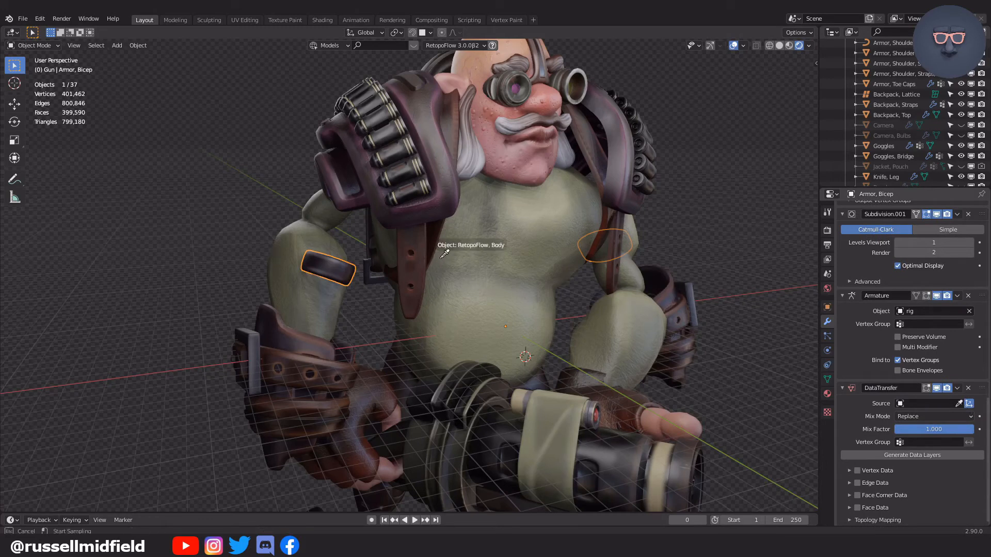
click(460, 263)
click(857, 484)
click(850, 483)
click(867, 499)
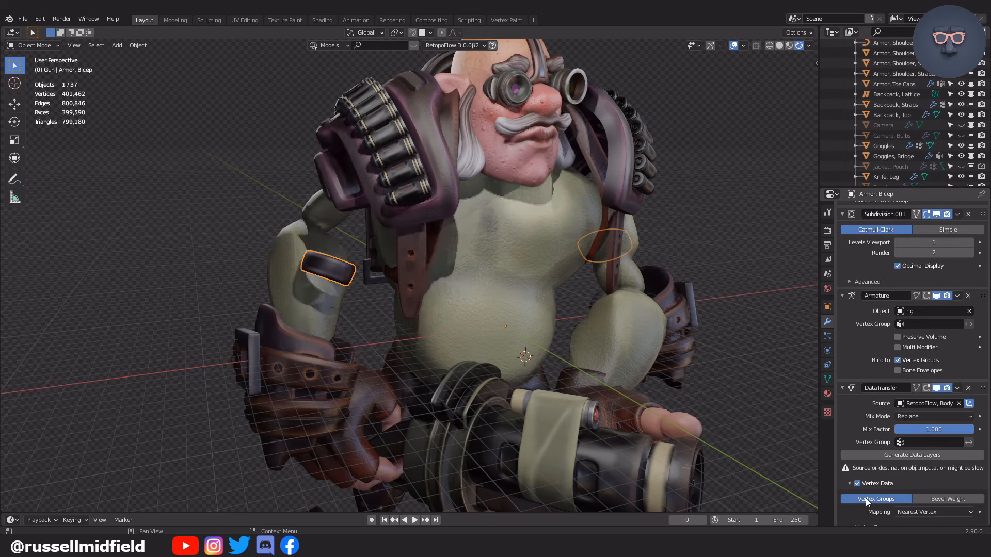
Step: Place the DataTransfer modifier first in the bicep armor's modifier stack, ahead of Mirror
middle_drag(507, 320, 537, 329)
click(682, 221)
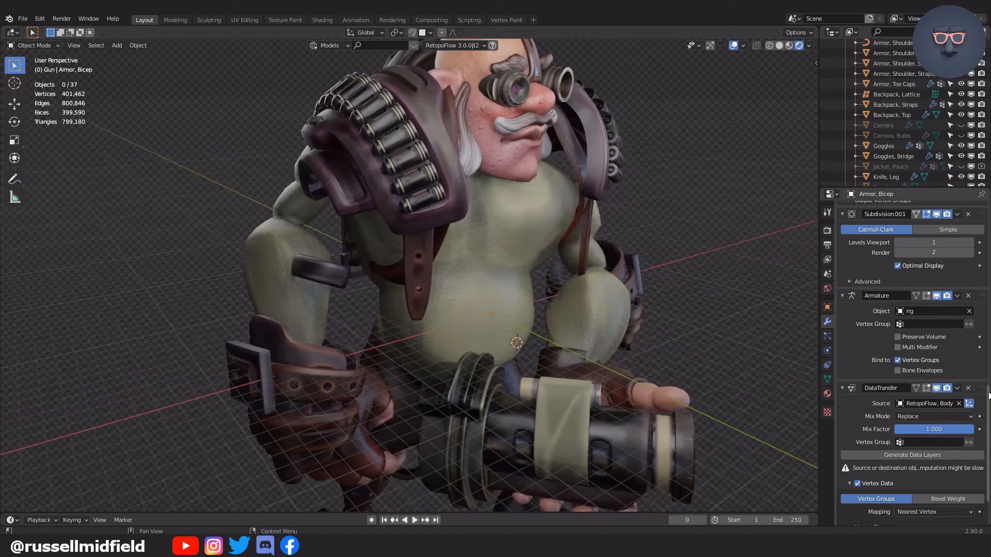
scroll(986, 395, down, 10)
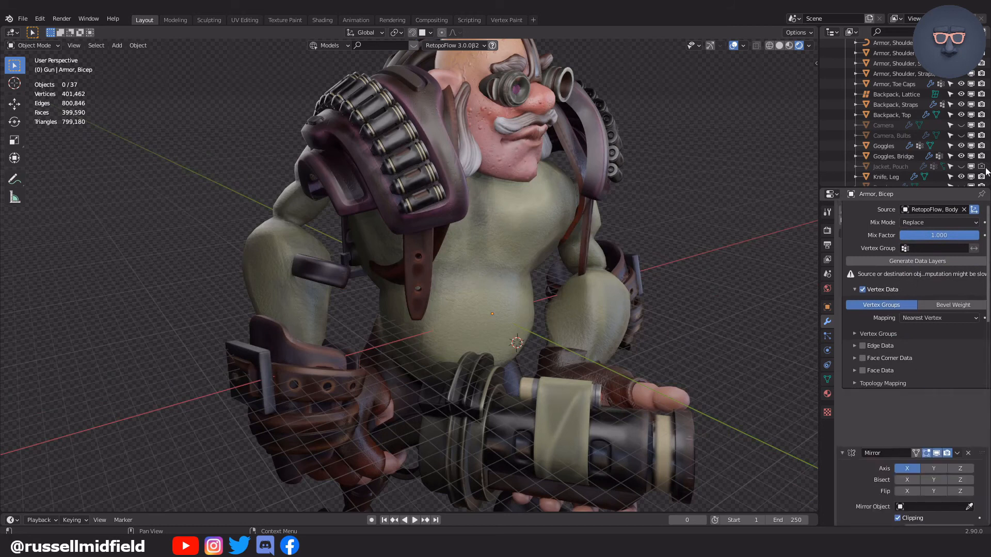
scroll(962, 392, up, 8)
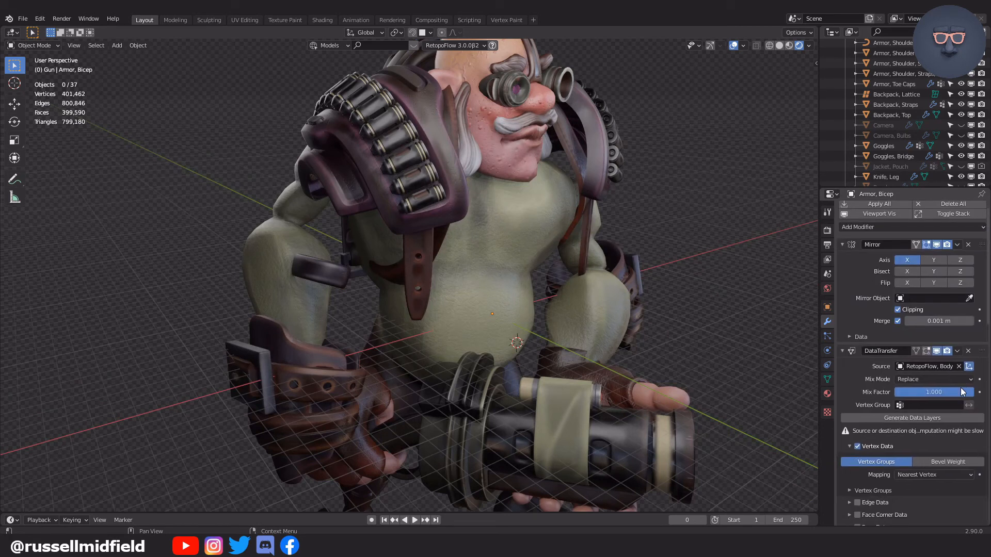
middle_drag(616, 237, 671, 238)
drag(983, 350, 982, 244)
Step: Apply all modifiers on the ammo and move it with the shoulder armor along global X, Y and Z to fit the shoulders
middle_drag(703, 228, 675, 255)
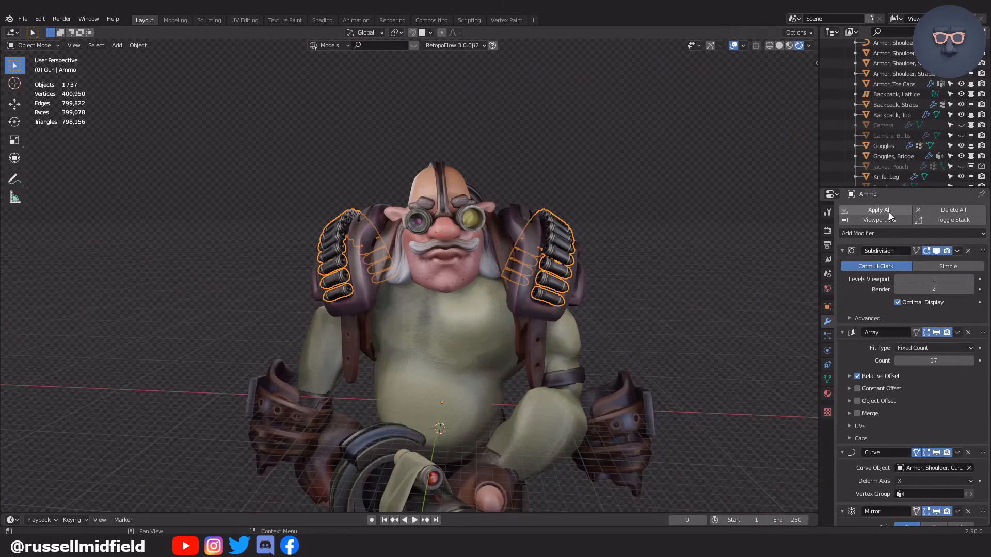
click(888, 210)
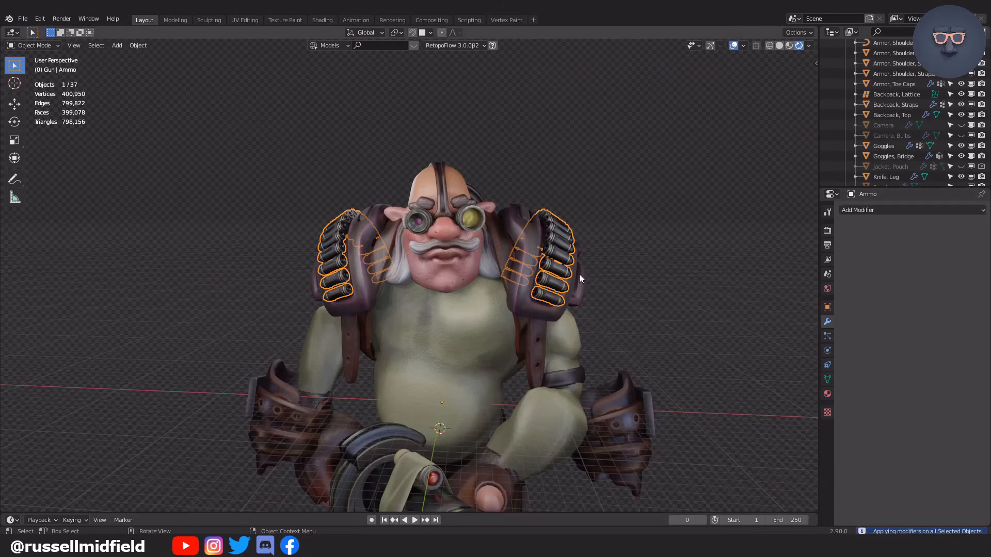
shift+click(579, 274)
key(g)
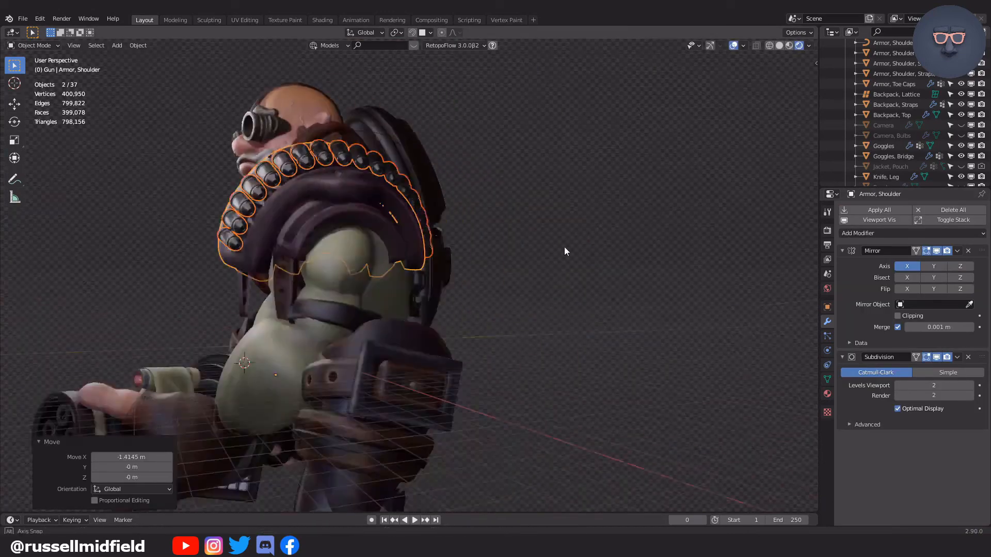
middle_drag(566, 250, 674, 126)
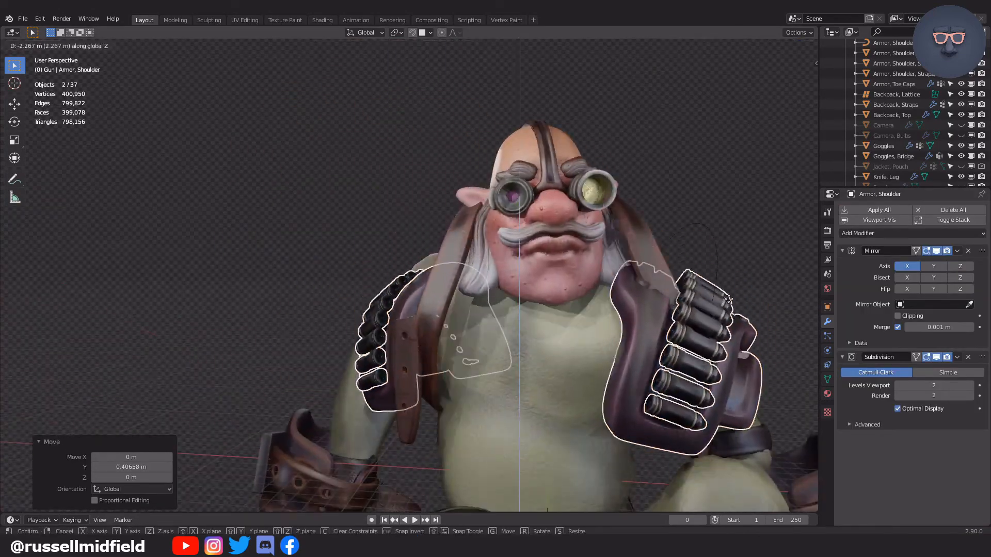
middle_drag(714, 262, 661, 259)
scroll(661, 259, up, 1)
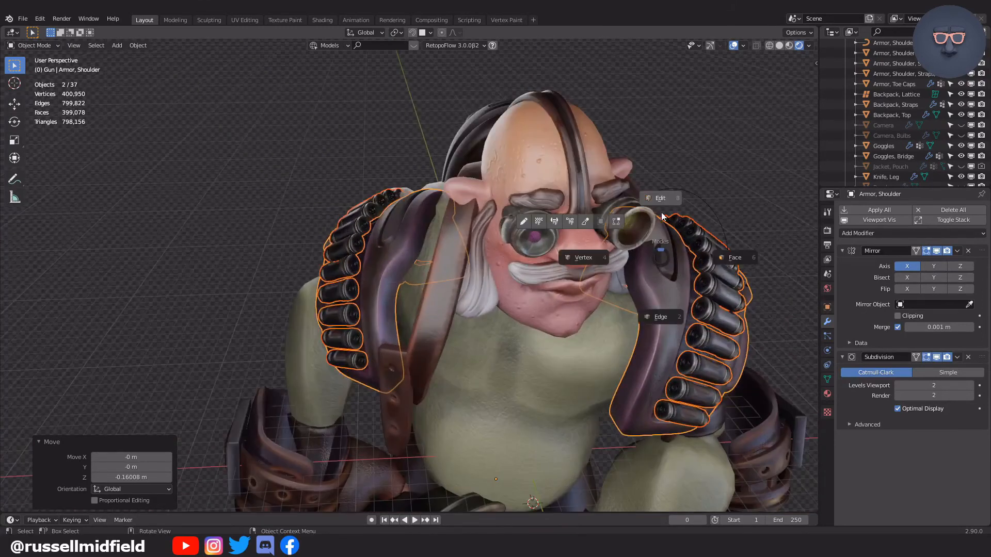
Step: Select all linked geometry of one shoulder's ammo and separate it into its own object
click(727, 316)
key(Tab)
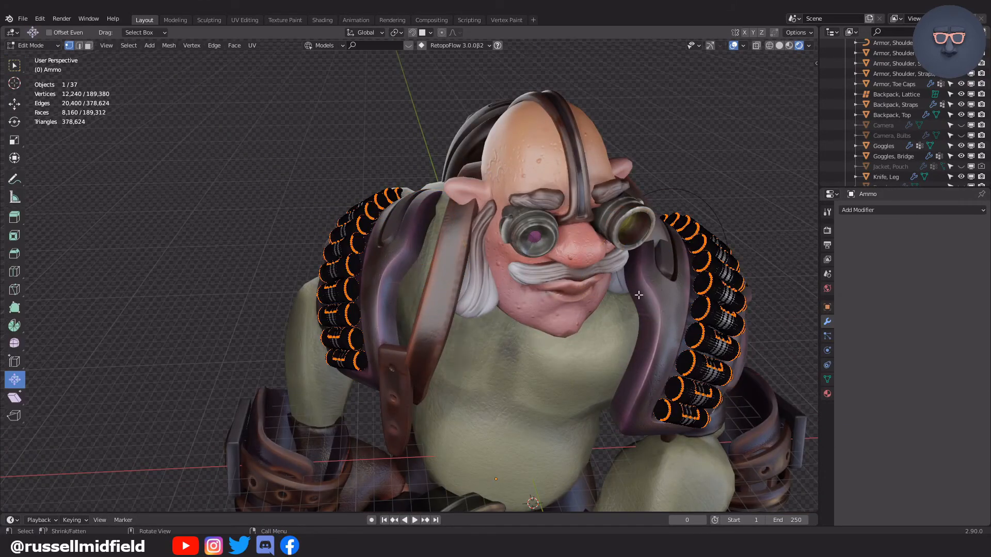
key(l)
middle_drag(340, 276, 338, 279)
key(l)
middle_drag(326, 174, 415, 305)
key(alt+z)
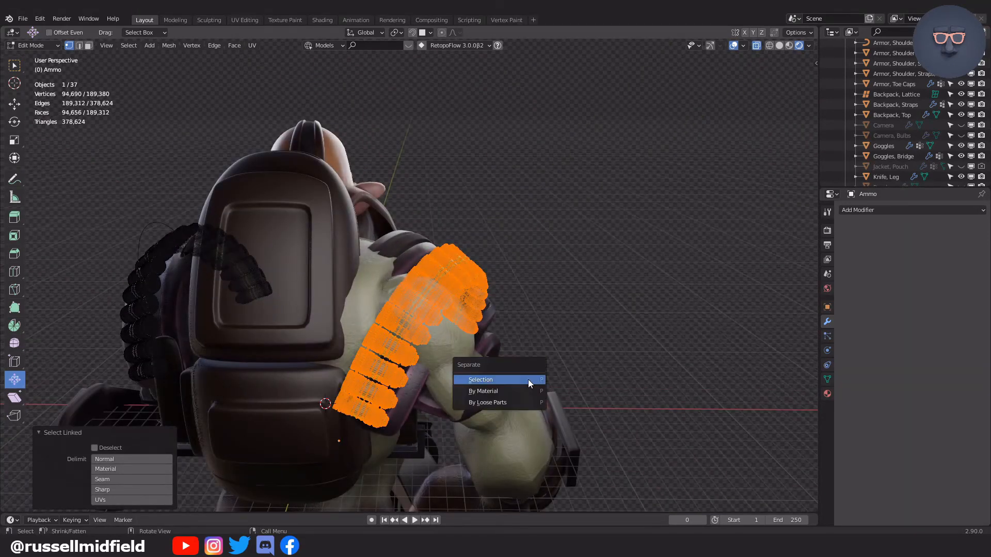
click(529, 383)
click(891, 124)
Step: Separate one side of the shoulder armor into its own object by linked selection
middle_drag(119, 330, 168, 330)
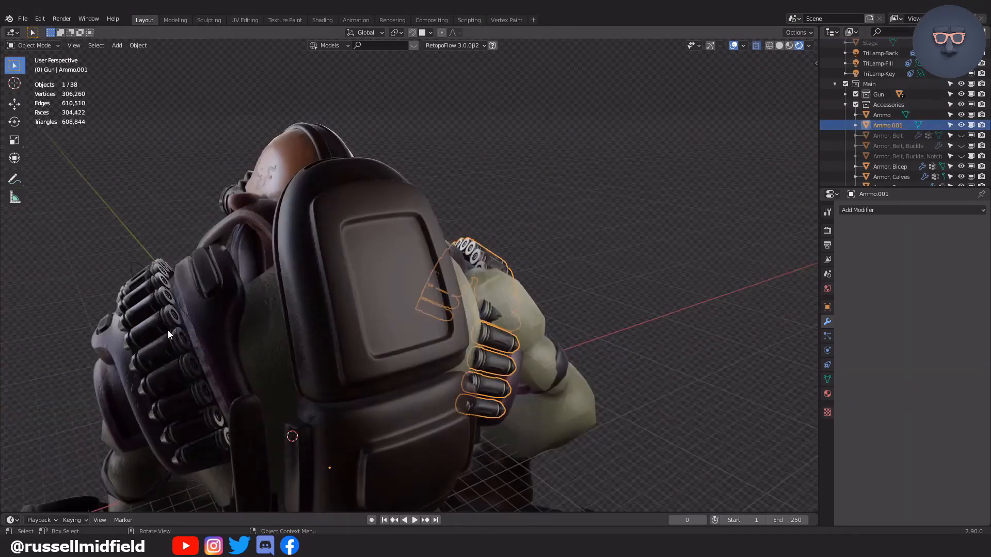
click(168, 330)
key(Tab)
click(420, 202)
middle_drag(499, 364, 471, 213)
click(404, 269)
click(967, 251)
key(Tab)
key(l)
key(p)
key(s)
key(Tab)
Step: Separate the linked geometry of the neighbouring shoulder armor piece into its own object
click(283, 301)
key(l)
key(p)
click(302, 315)
middle_drag(336, 286, 341, 275)
key(Tab)
Step: Select one shoulder's armor pieces together with their ammo and move them along Z to fit the shoulder
click(373, 227)
shift+click(363, 278)
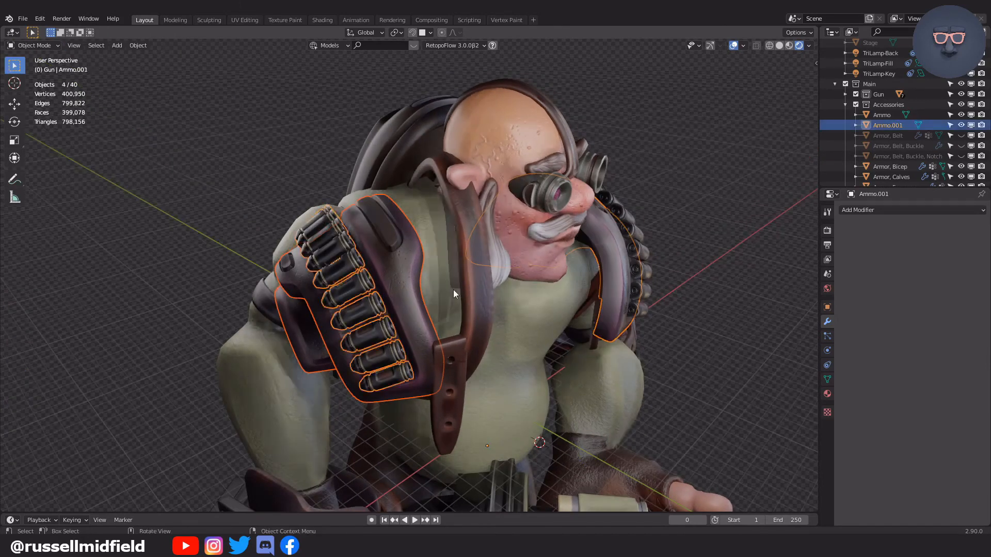
middle_drag(453, 289, 450, 291)
key(Tab)
click(392, 289)
key(Tab)
click(392, 239)
click(349, 275)
click(308, 310)
click(309, 310)
shift+click(397, 307)
shift+click(364, 302)
key(g)
right_click(529, 302)
key(g)
middle_drag(528, 302, 684, 277)
key(z)
click(599, 303)
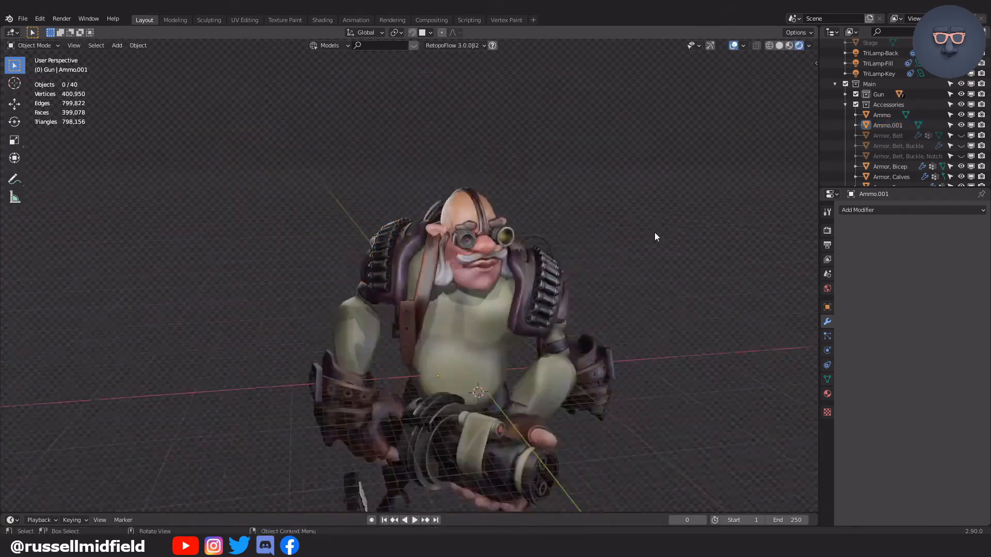
Step: Shape the backpack straps around the shoulders and torso in Sculpt Mode with the Elastic Deform brush
middle_drag(654, 233, 296, 293)
scroll(295, 292, up, 4)
click(313, 294)
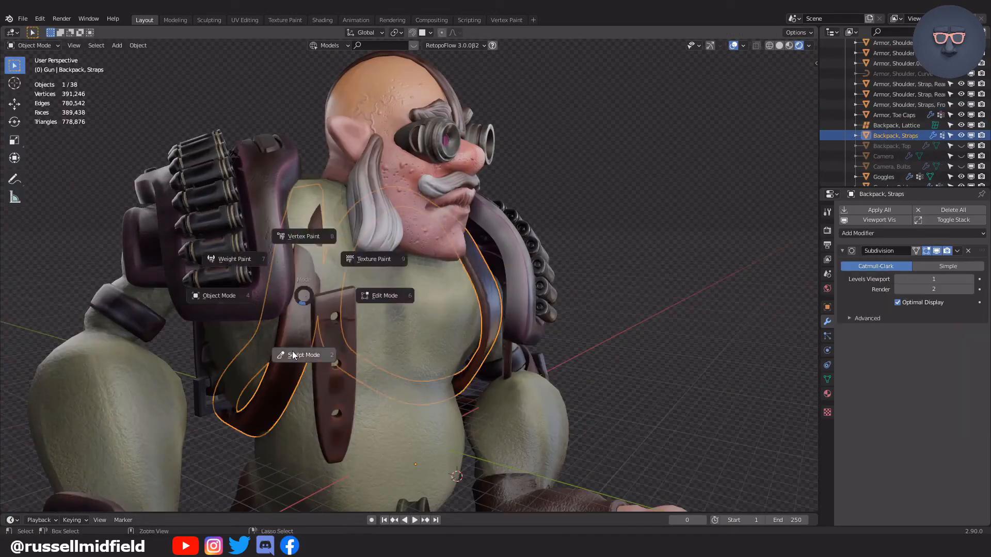
click(292, 354)
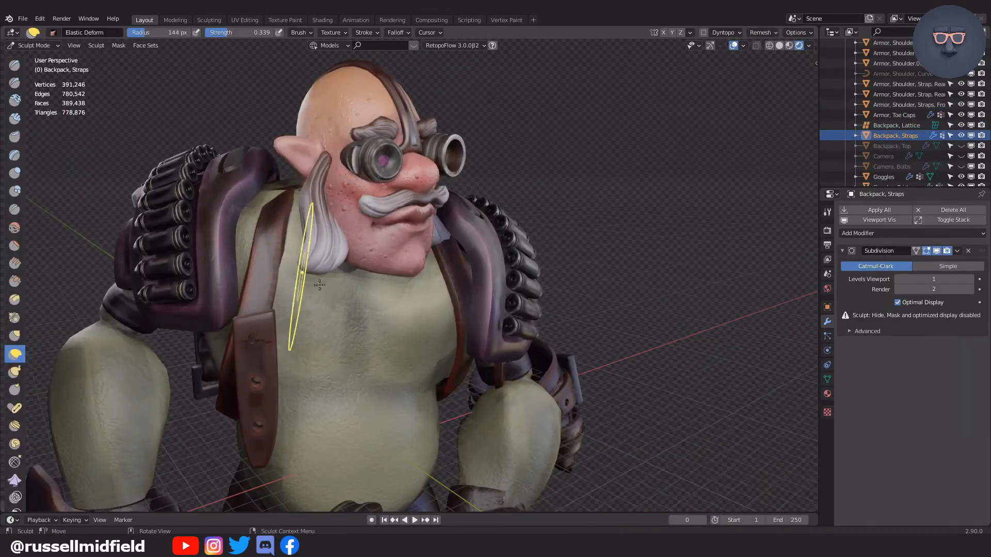
scroll(336, 347, up, 2)
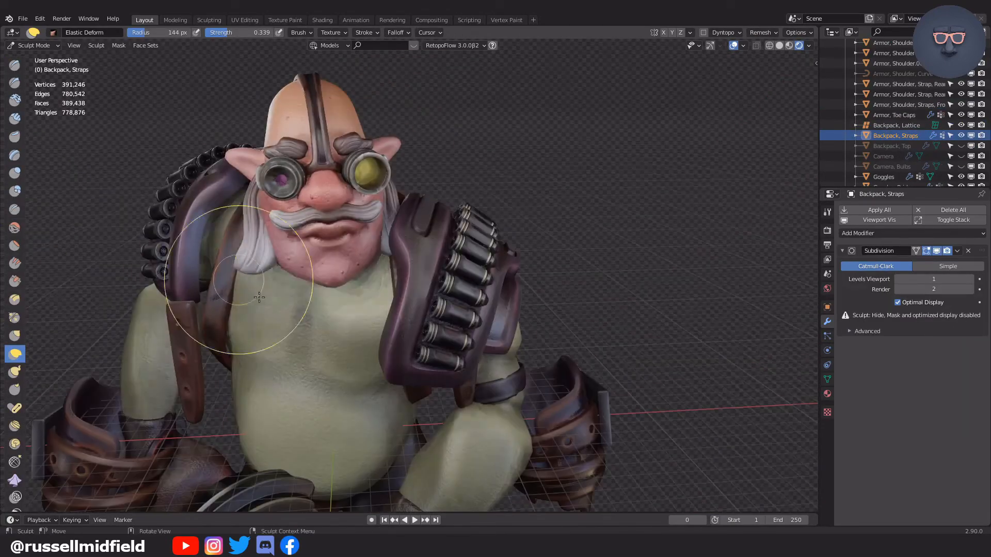
scroll(235, 293, up, 3)
middle_drag(221, 336, 532, 192)
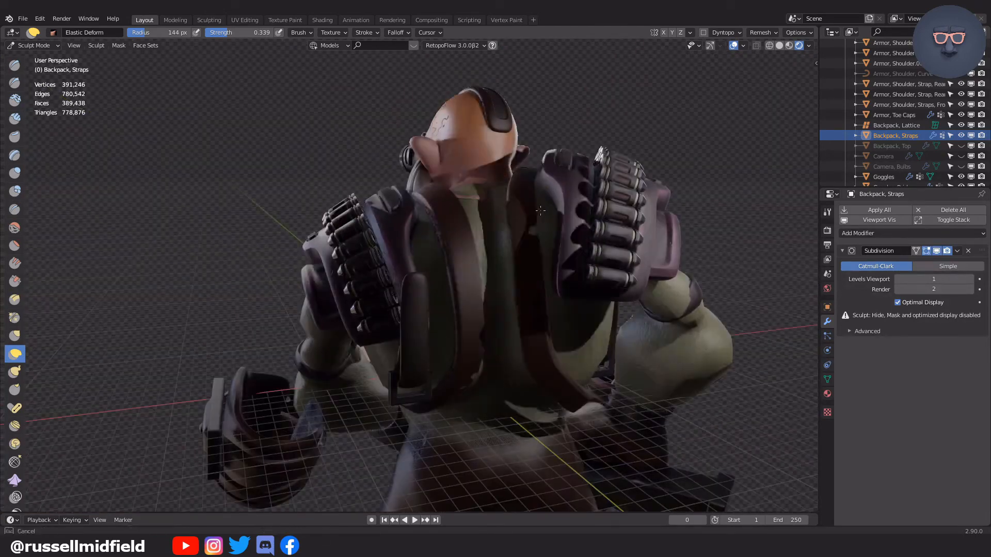
middle_drag(392, 289, 534, 385)
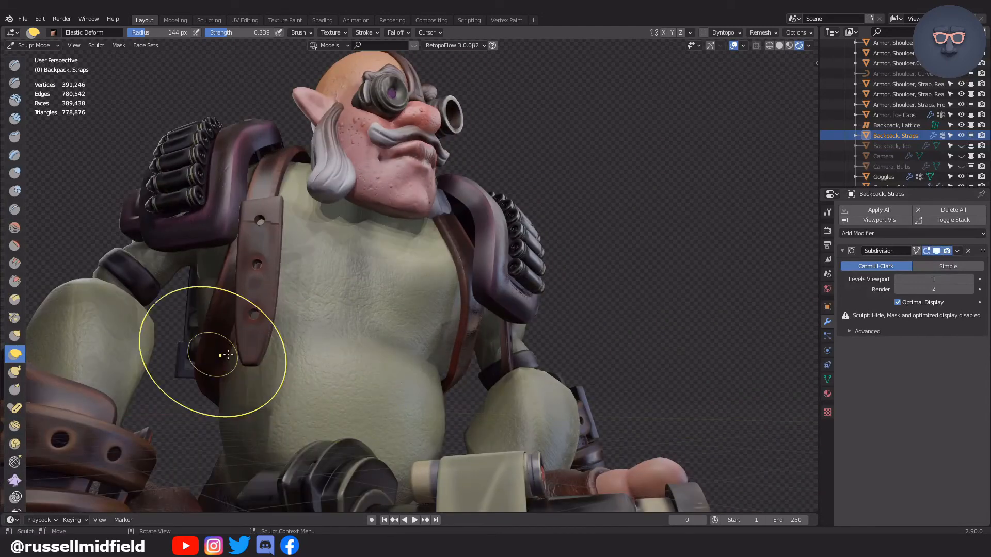
middle_drag(214, 354, 323, 199)
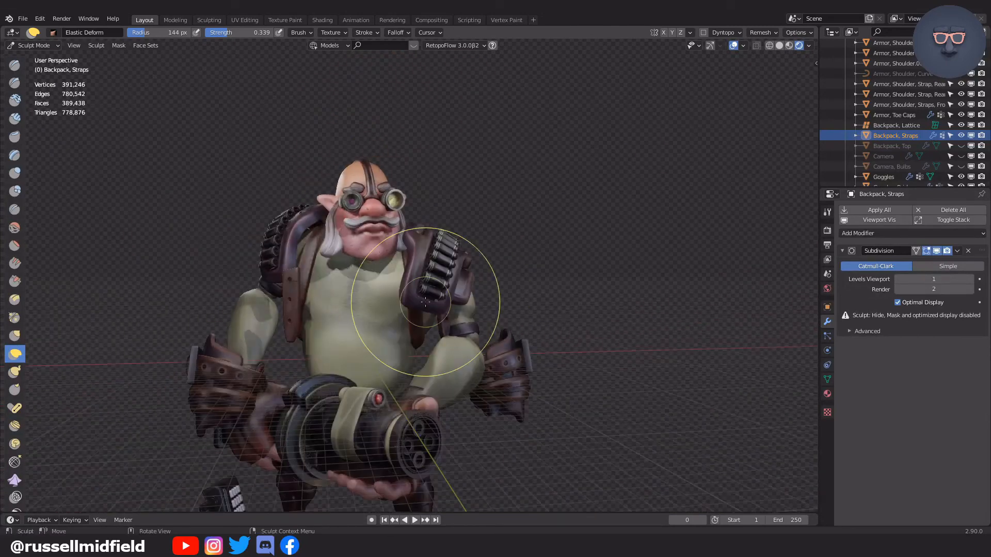
Step: Return to Object Mode, unhide Backpack, Top and select it
key(ctrl+Tab)
middle_drag(354, 280, 935, 165)
click(898, 146)
Step: Try to rotate the backpack about Z and move it along global Z
middle_drag(733, 170, 655, 196)
key(r)
key(z)
click(609, 243)
key(g)
key(z)
click(639, 218)
key(ctrl+z)
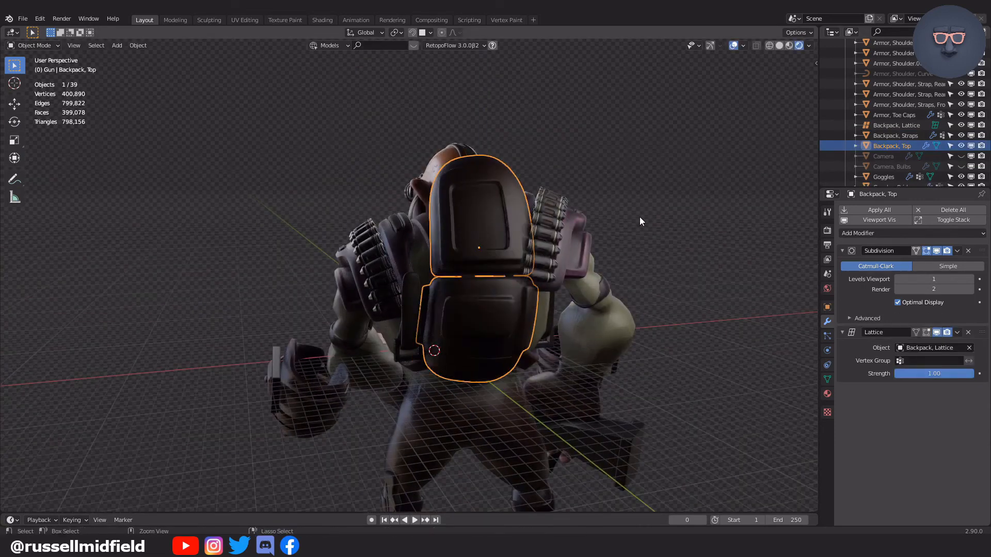
key(ctrl+z)
Step: Apply the backpack's Lattice modifier, and lower the backpack along global Z and rotate it to fit the back
click(940, 345)
key(g)
key(z)
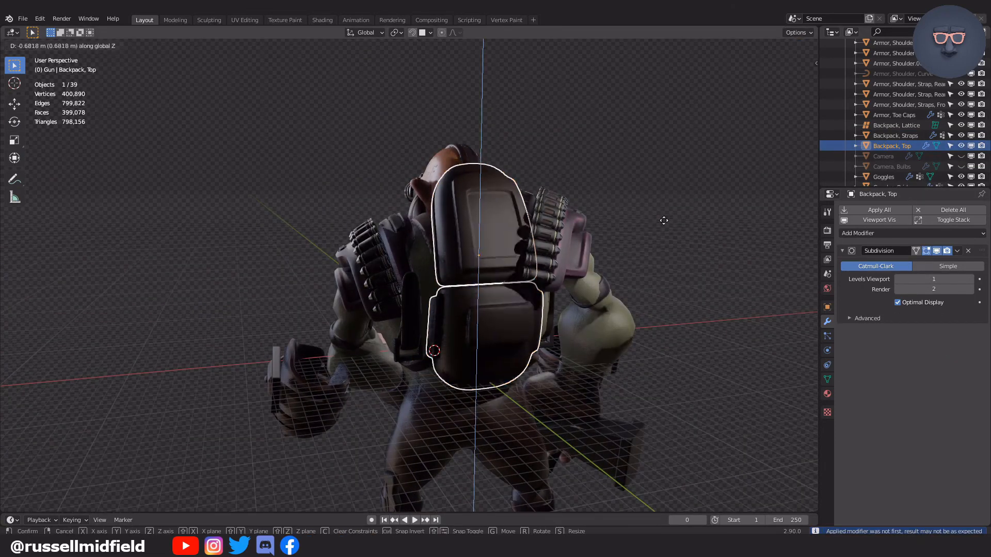
click(664, 227)
key(r)
click(658, 242)
key(g)
key(z)
click(652, 252)
Step: Refine the backpack's rotation, including about Z, and move it along X to sit against the back
key(r)
click(654, 227)
key(ctrl+z)
key(ctrl+shift+z)
key(ctrl+shift+z)
key(r)
key(z)
middle_drag(648, 227, 613, 310)
click(658, 227)
key(g)
key(x)
click(649, 175)
click(648, 175)
Step: Apply the Mirror modifier on the forearm armor pieces, including the straps and buckle
scroll(599, 282, up, 3)
scroll(599, 282, down, 2)
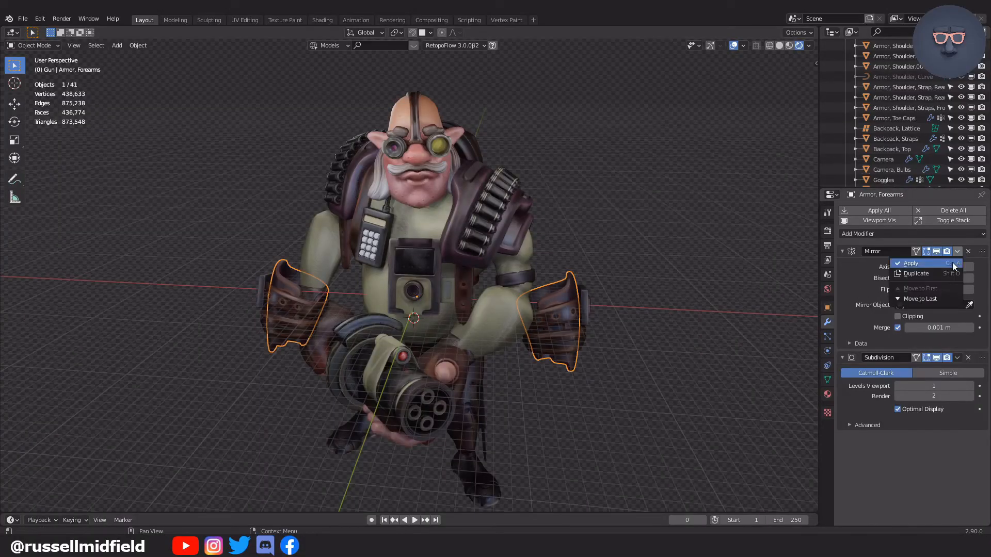
click(952, 263)
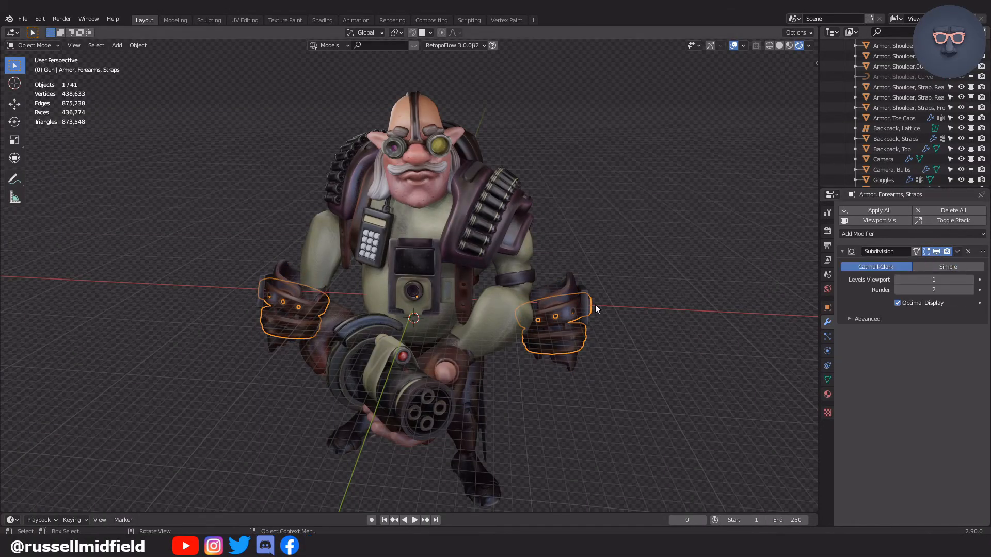
click(957, 251)
drag(981, 333, 978, 252)
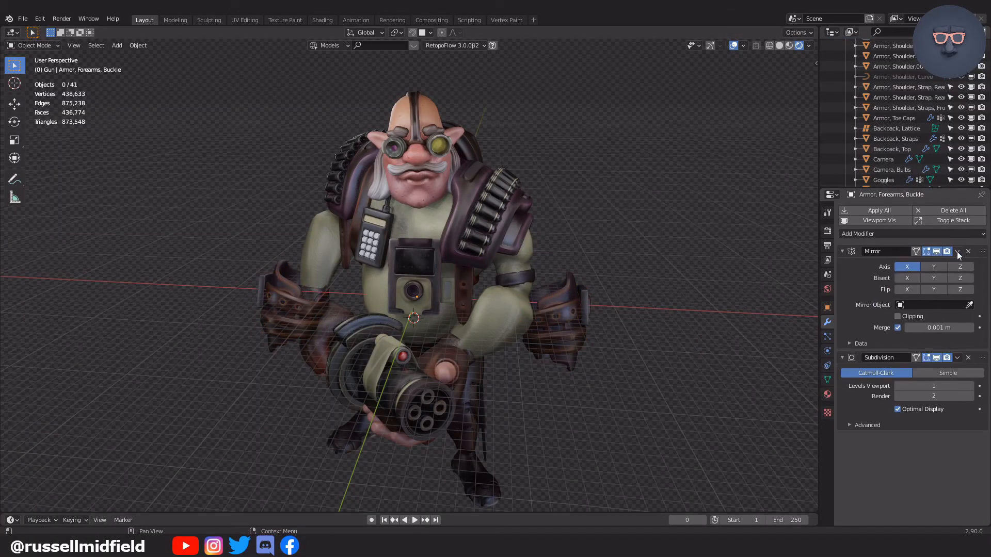
click(957, 251)
click(947, 262)
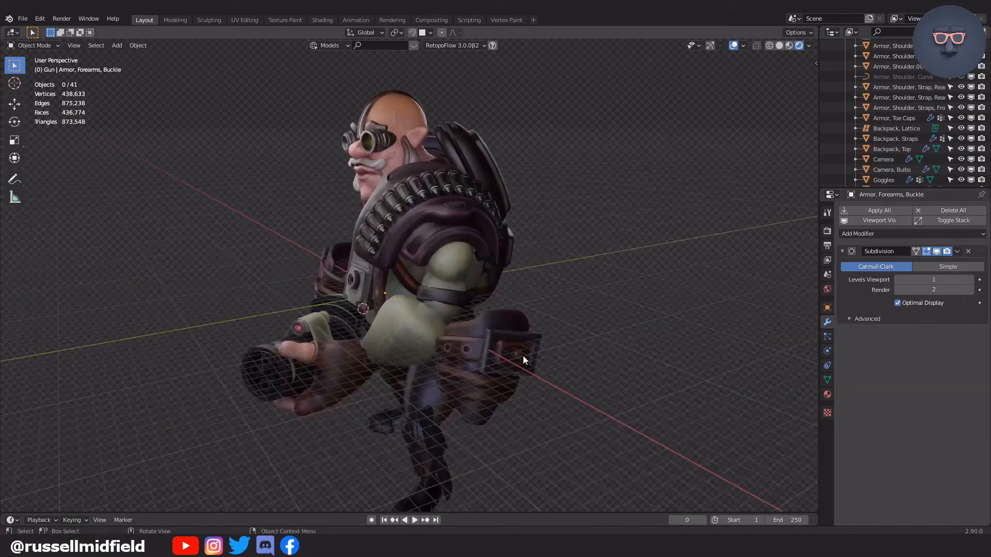
click(519, 354)
click(957, 251)
click(947, 263)
Step: Open the four forearm armor objects together in Edit Mode and select the linked geometry on one forearm
click(505, 336)
middle_drag(506, 335, 450, 325)
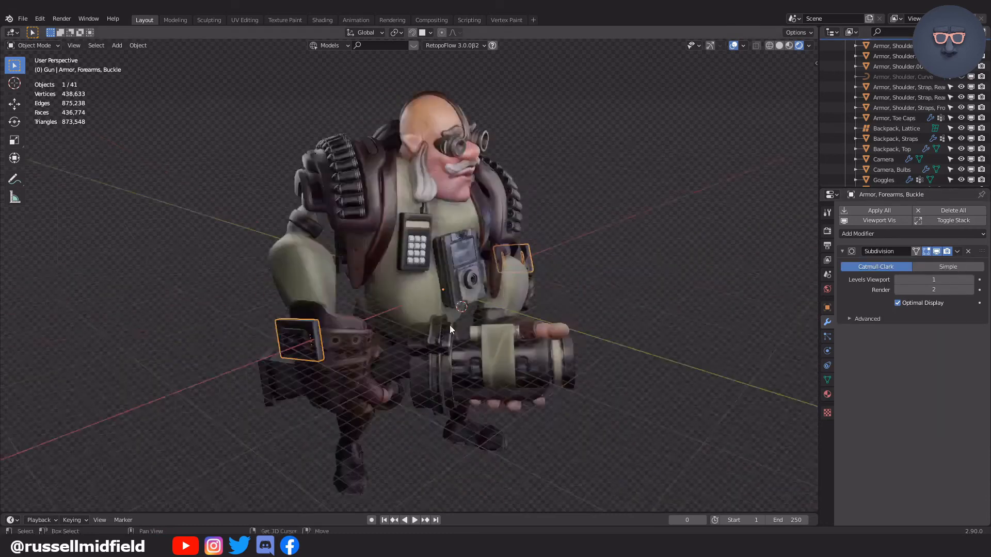
scroll(443, 315, up, 3)
click(435, 306)
scroll(455, 302, down, 2)
key(Tab)
key(Escape)
shift+click(374, 316)
key(Tab)
click(327, 273)
middle_drag(327, 274, 273, 279)
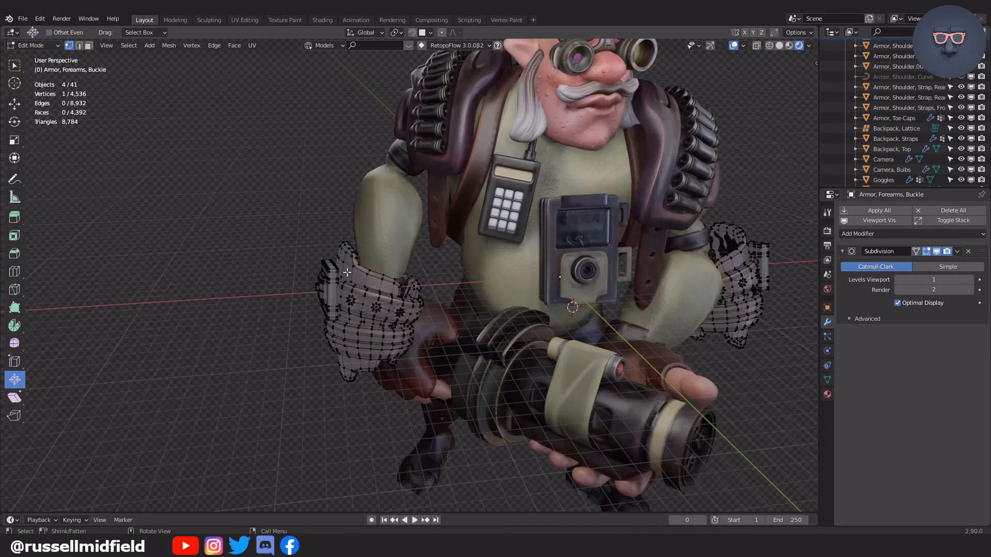
key(l)
key(l)
key(l)
key(l)
Step: Try to move the selected forearm armor along global Y and Z and rotate it in the left view
middle_drag(371, 330, 483, 304)
key(g)
key(y)
click(477, 264)
key(g)
key(z)
click(491, 238)
key(ctrl+KP_3)
key(r)
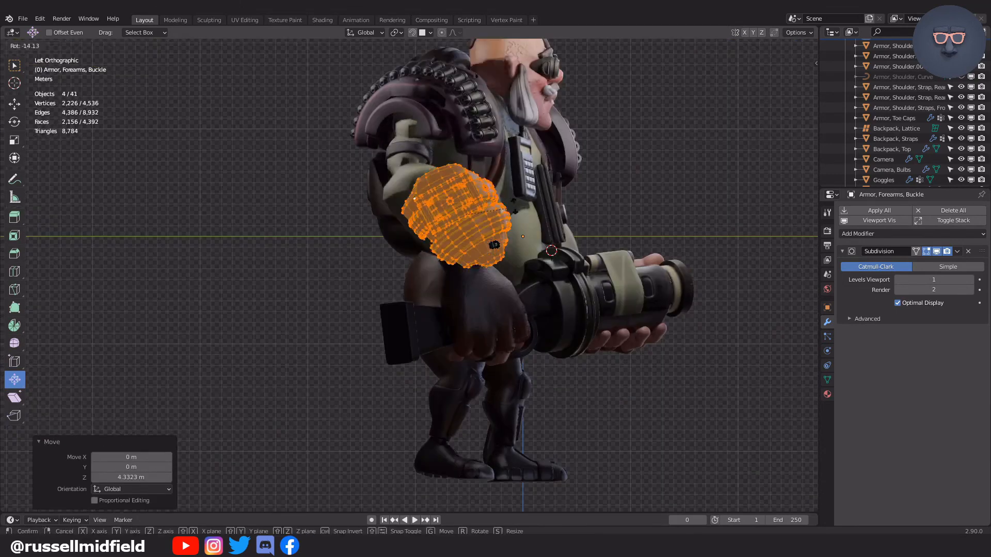
click(516, 242)
key(g)
key(ctrl+z)
key(ctrl+z)
key(ctrl+z)
key(ctrl+z)
Step: Add the missing linked part to the selection and try moving the forearm armor along Z and X and rotating it about X
middle_drag(388, 210, 457, 247)
key(l)
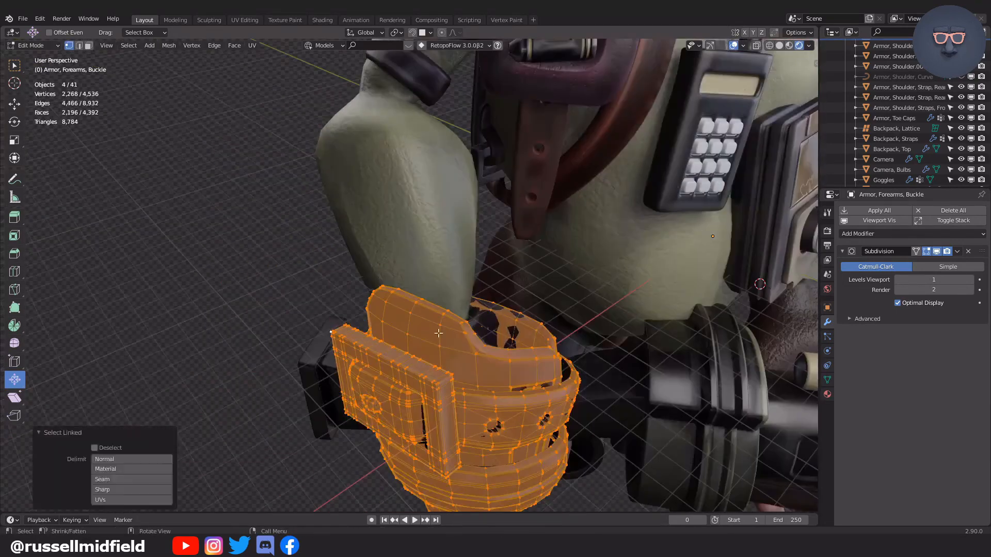
middle_drag(438, 333, 516, 330)
key(g)
key(z)
click(557, 204)
key(r)
key(x)
click(517, 139)
key(g)
key(x)
middle_drag(518, 139, 588, 149)
click(526, 166)
Step: Try to move and rotate the forearm armor freely in the left view, and undo its transforms
key(ctrl+KP_3)
key(g)
click(557, 240)
key(r)
click(555, 248)
key(g)
key(Escape)
key(ctrl+z)
key(ctrl+z)
key(ctrl+z)
key(ctrl+z)
key(ctrl+z)
Step: Rotate and move the selected forearm armor roughly onto the posed forearm, starting in the right orthographic view
key(KP_3)
key(r)
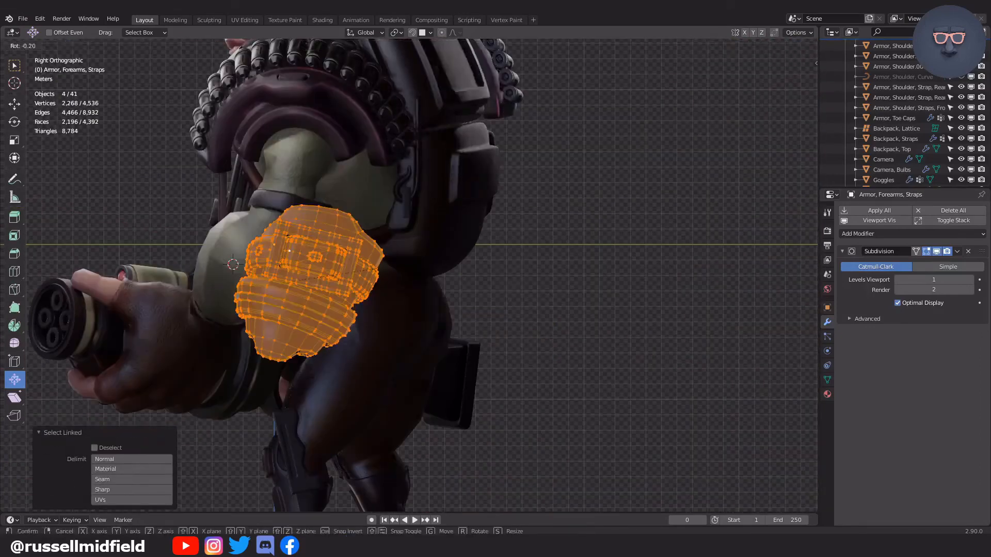
click(516, 242)
key(g)
click(455, 233)
key(r)
click(562, 217)
key(g)
click(472, 232)
Step: Refine the forearm armor's rotation and position from several angles until it wraps the forearm, and leave Edit Mode
middle_drag(472, 232, 542, 247)
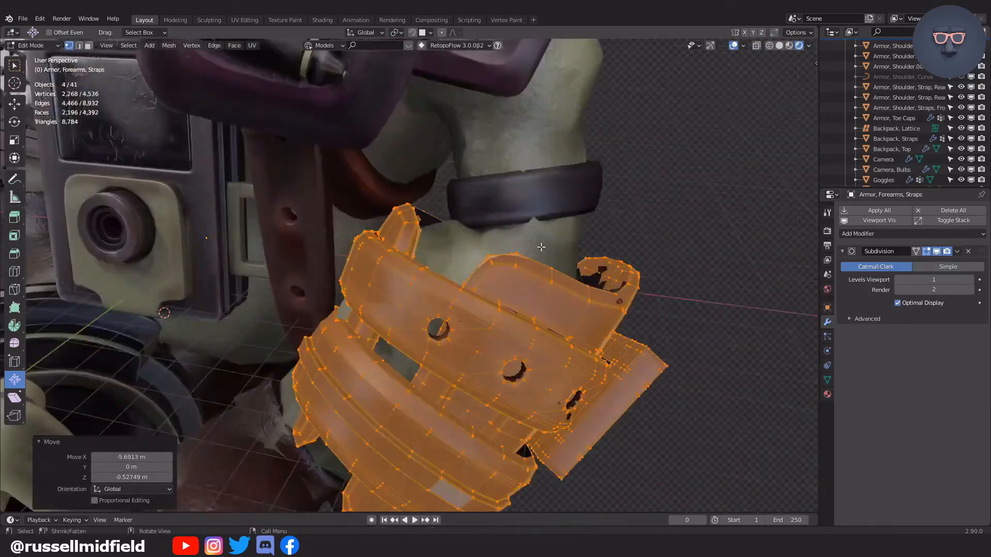
key(r)
click(537, 232)
key(g)
middle_drag(533, 212, 560, 265)
key(r)
click(541, 232)
key(g)
click(536, 221)
middle_drag(537, 221, 511, 206)
key(Tab)
Step: Open the character's body in Sculpt Mode and turn off its Multires modifier's viewport display
click(509, 134)
key(Tab)
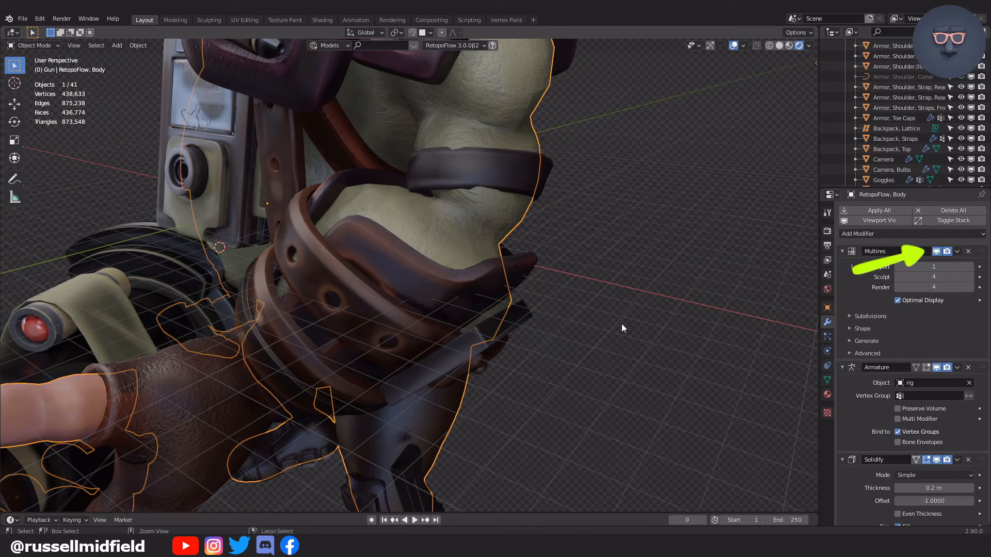
key(ctrl+Tab)
click(619, 371)
click(936, 251)
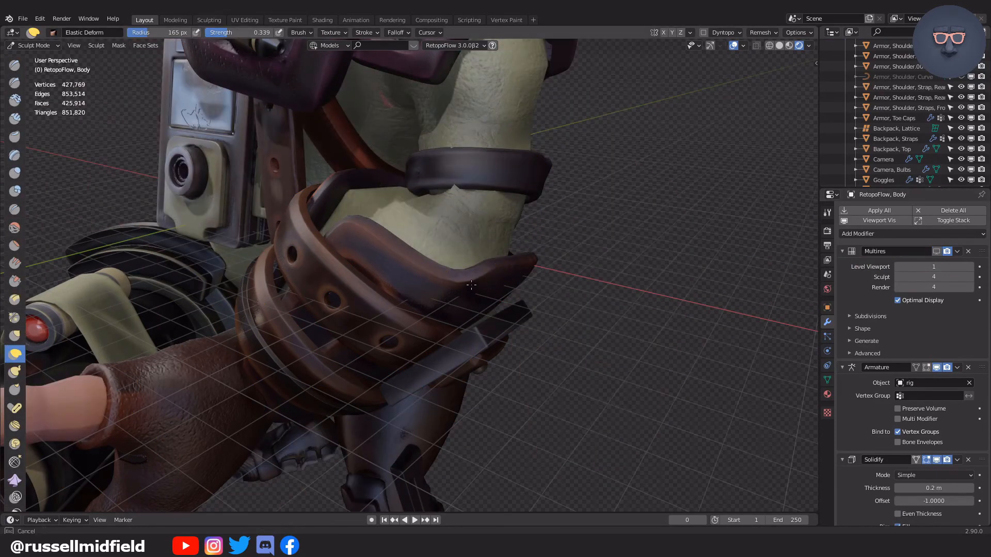
Step: Deform the body's forearm with the Elastic Deform brush so it fits inside the repositioned armor
mouse_move(459, 332)
middle_down()
mouse_move(440, 294)
mouse_move(250, 306)
middle_up()
scroll(250, 306, down, 2)
scroll(250, 305, up, 2)
drag(408, 289, 420, 279)
mouse_move(420, 280)
middle_down()
mouse_move(545, 271)
mouse_move(266, 322)
mouse_move(460, 455)
middle_up()
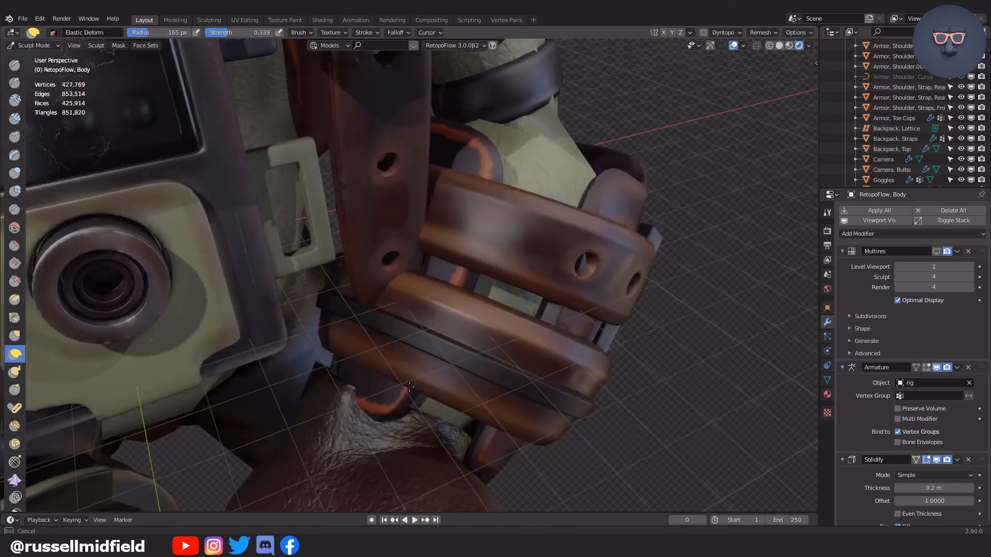
middle_drag(387, 409, 439, 370)
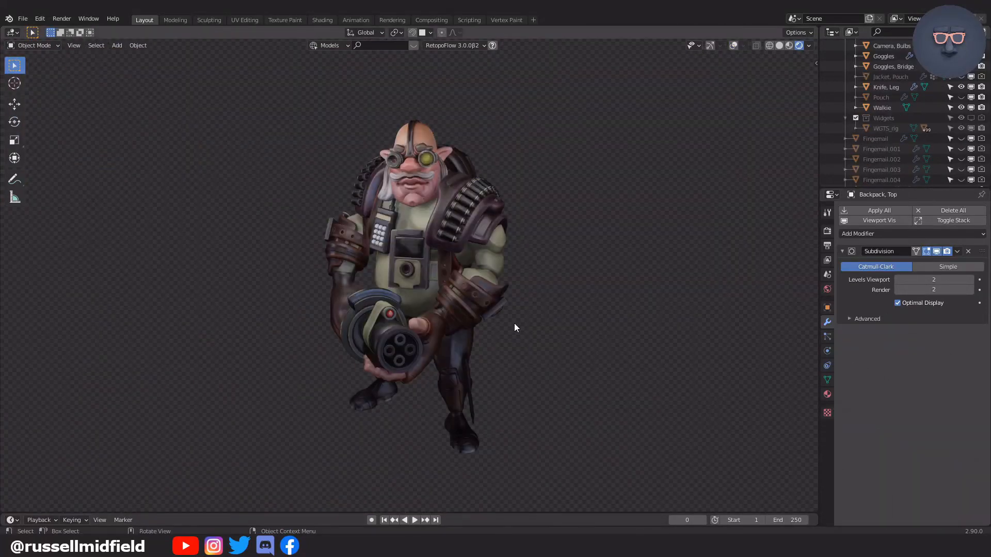
Step: Unhide the Stage object in the viewport to place the backdrop around the character
mouse_move(520, 325)
middle_down()
mouse_move(590, 320)
mouse_move(488, 321)
mouse_move(514, 316)
middle_up()
scroll(889, 95, up, 10)
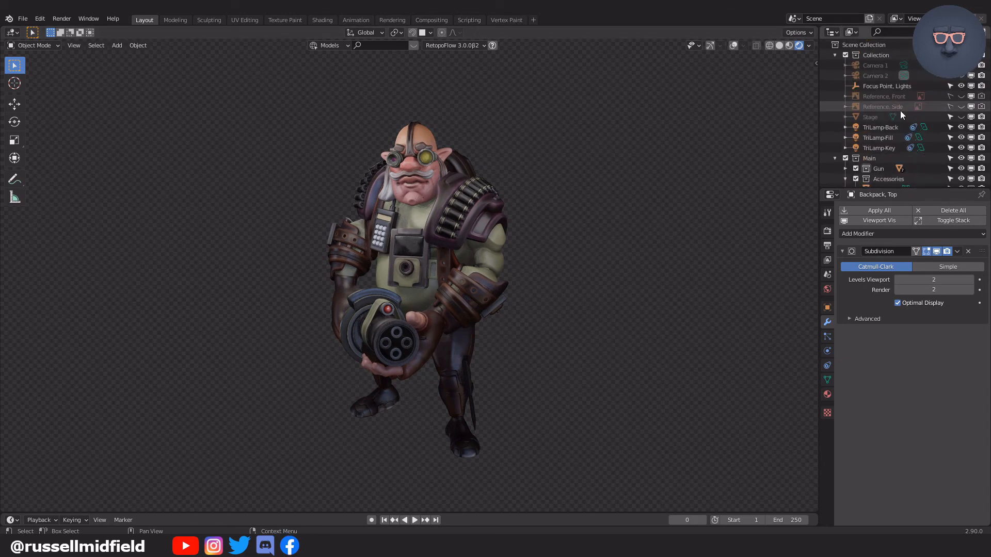
click(961, 117)
scroll(693, 190, down, 10)
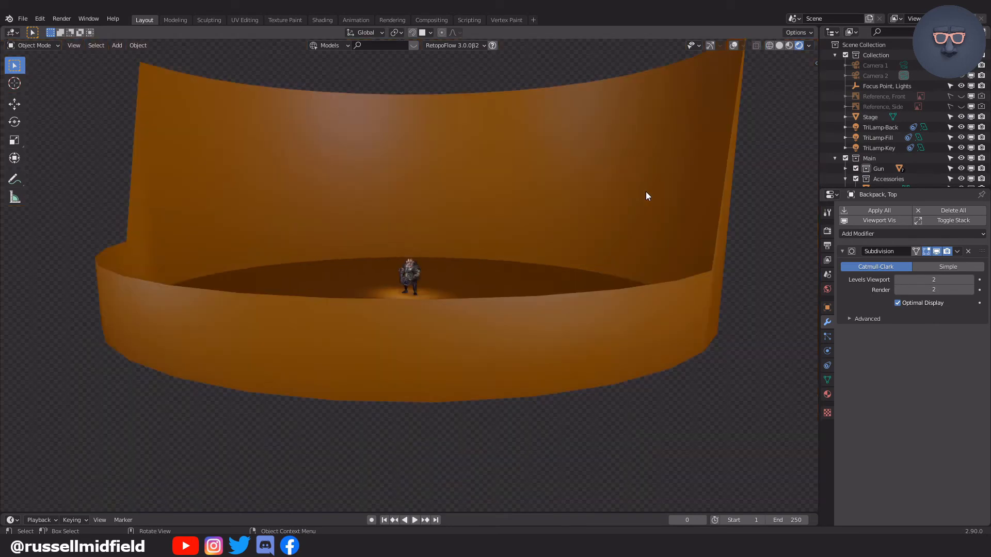
mouse_move(645, 196)
middle_down()
mouse_move(650, 225)
mouse_move(611, 209)
mouse_move(641, 215)
middle_up()
scroll(641, 216, up, 8)
scroll(641, 215, up, 5)
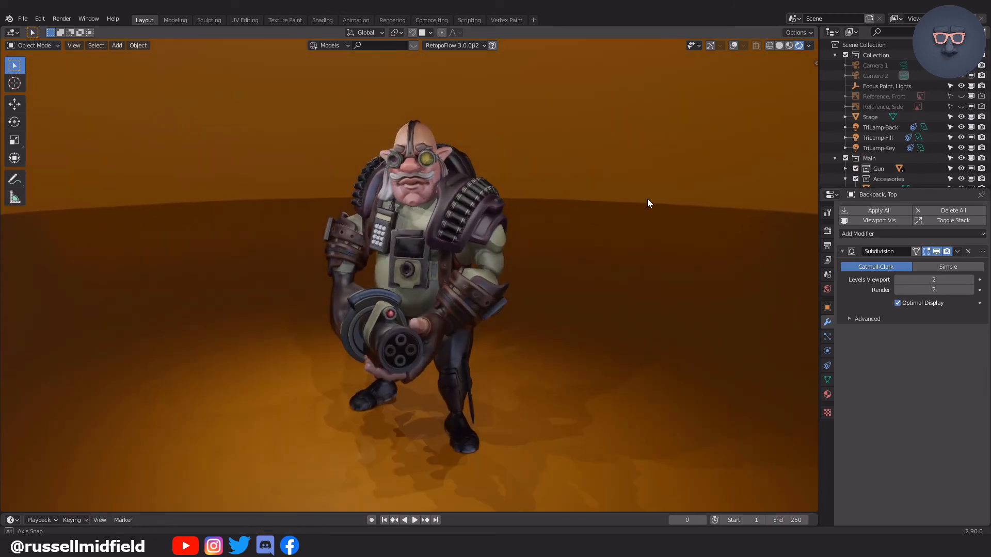
Step: Show the viewport overlays and examine the light power settings of TriLamp-Key, TriLamp-Fill and TriLamp-Back
key(shift+alt+z)
click(533, 80)
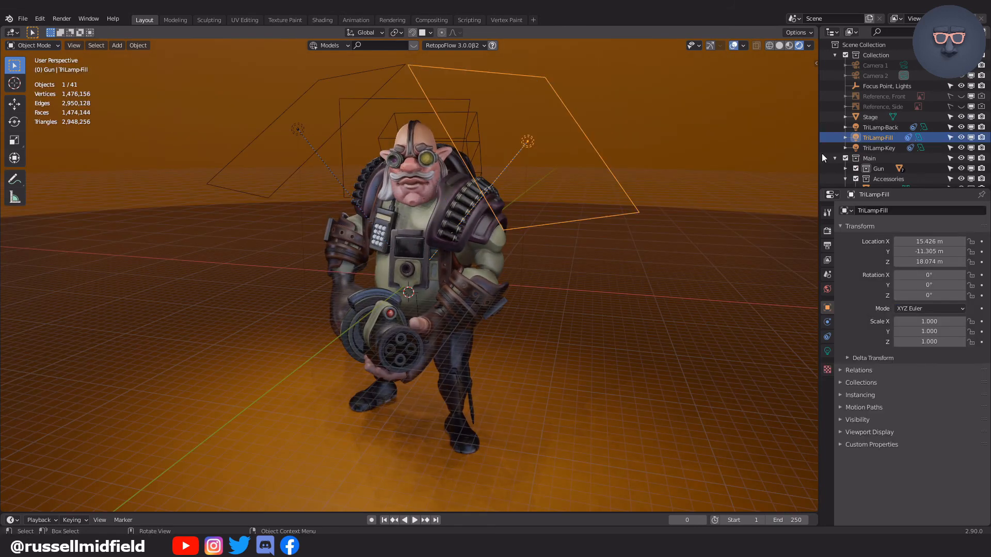
click(876, 148)
click(826, 352)
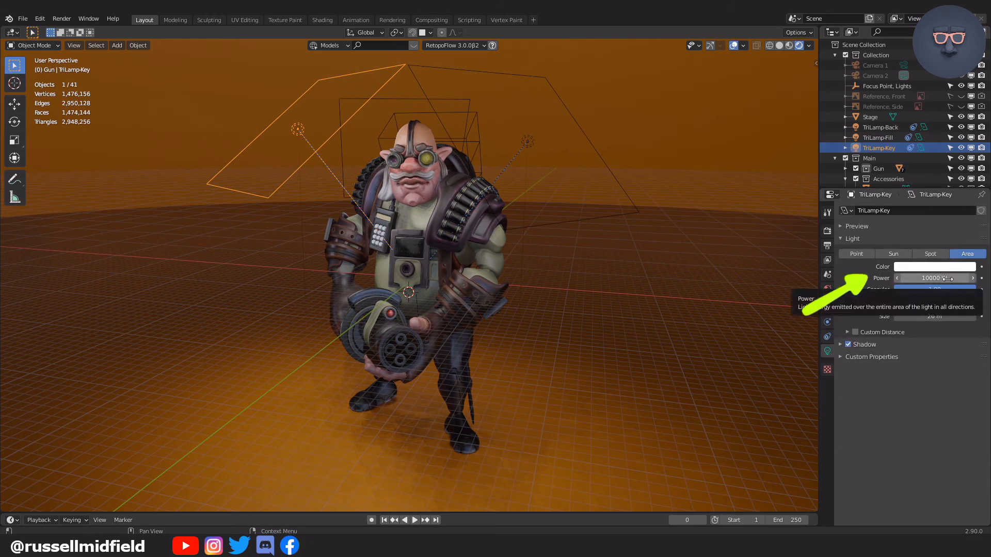
click(892, 138)
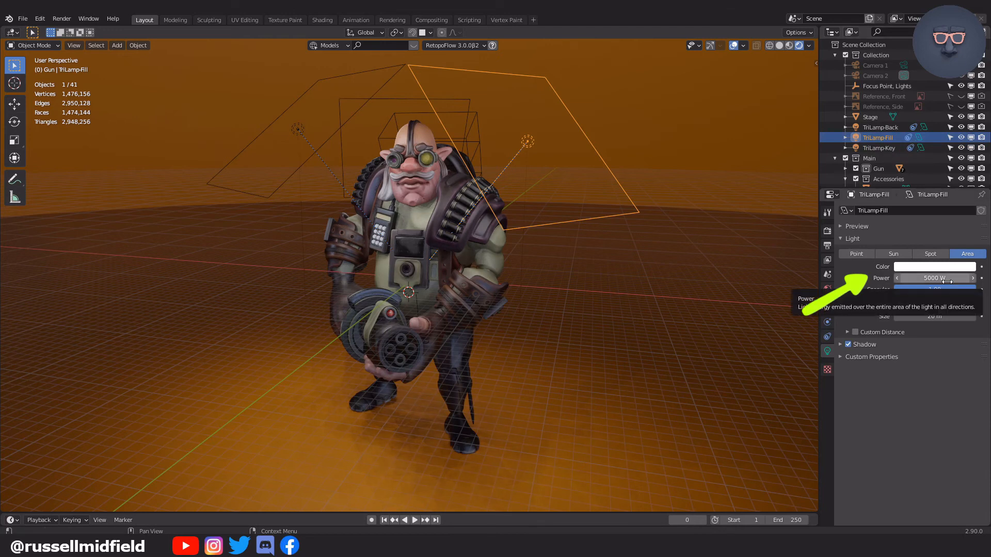
click(888, 130)
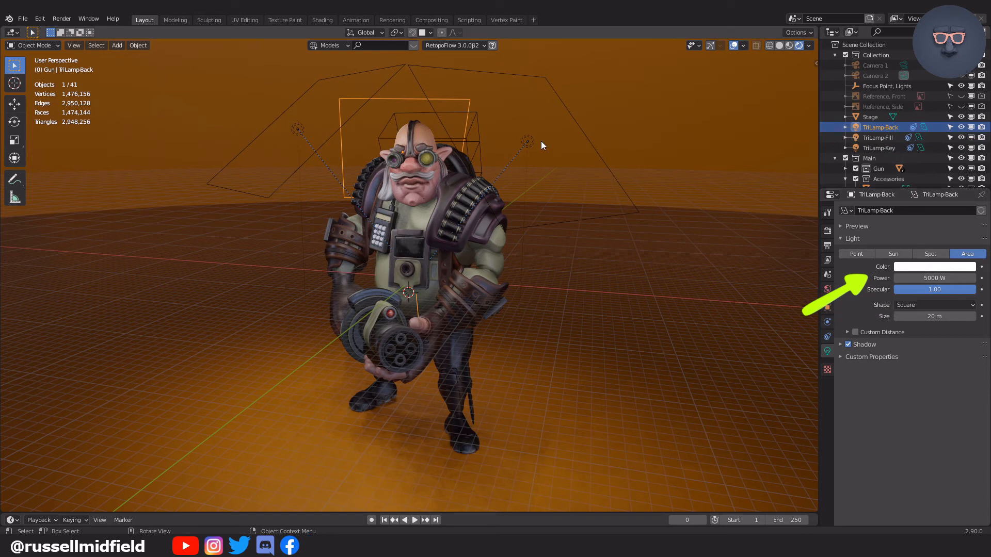
Step: Search the add-on preferences for "tri" to check the Tri-lighting add-on, and look up its 3 Point Lights entry among the addable lights
click(40, 19)
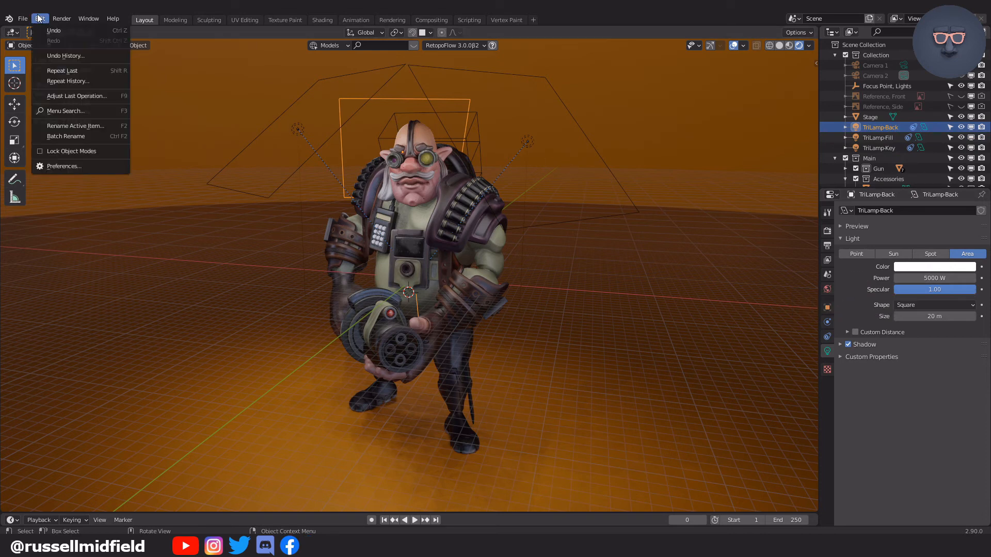
click(98, 166)
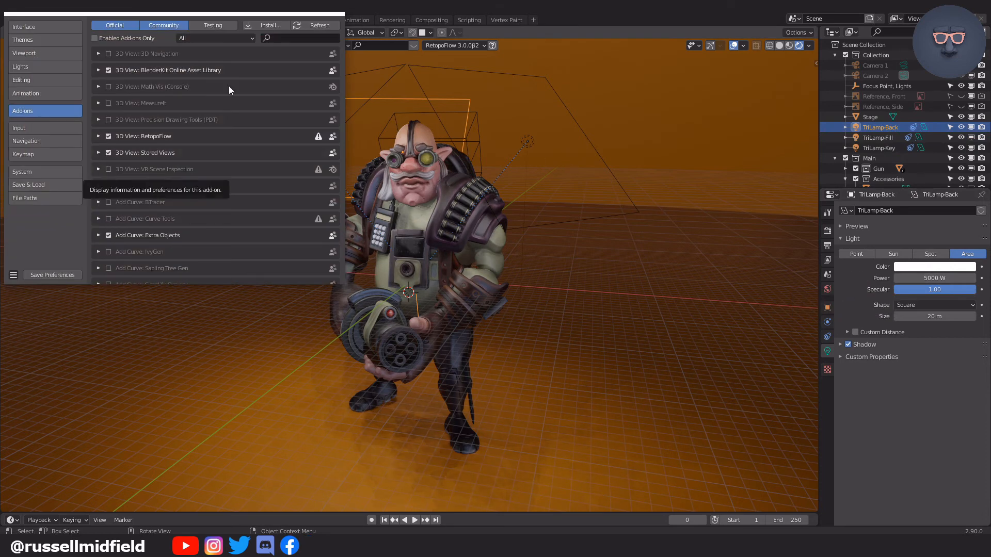
click(294, 38)
text(tri)
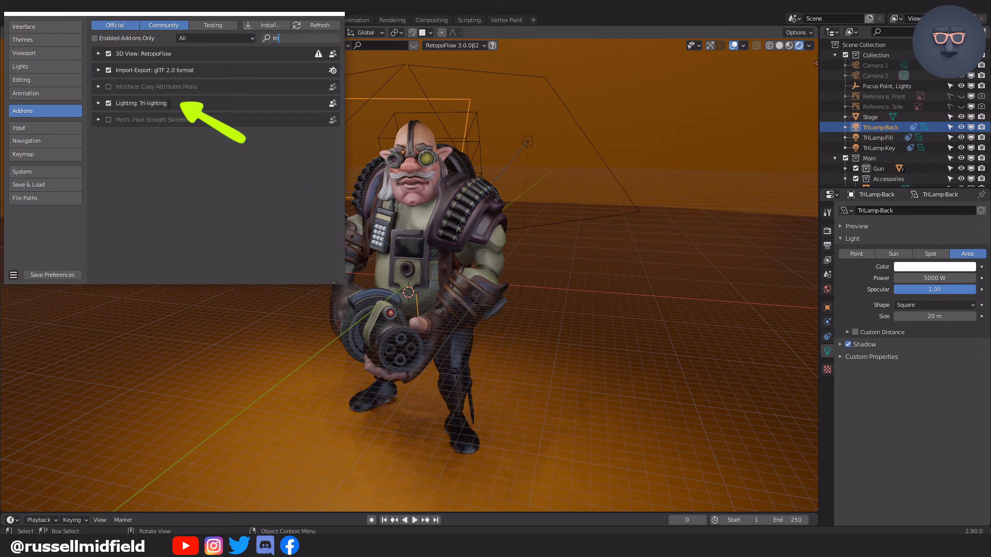
click(338, 14)
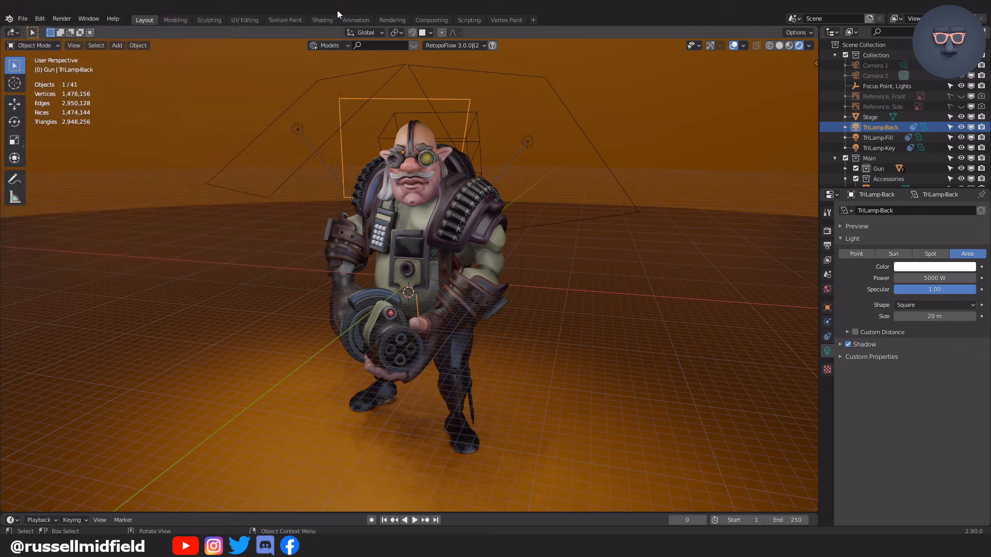
click(122, 45)
mouse_move(161, 186)
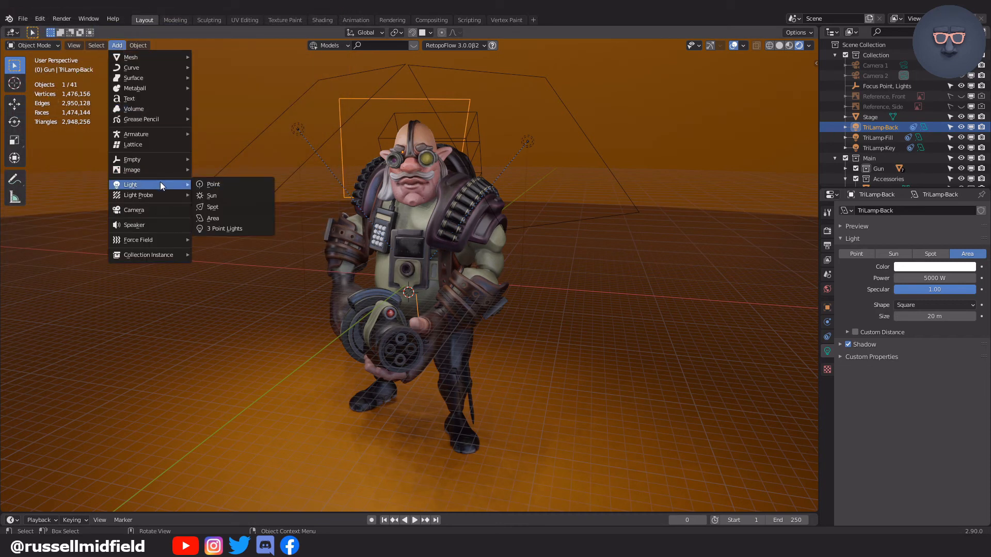
click(254, 229)
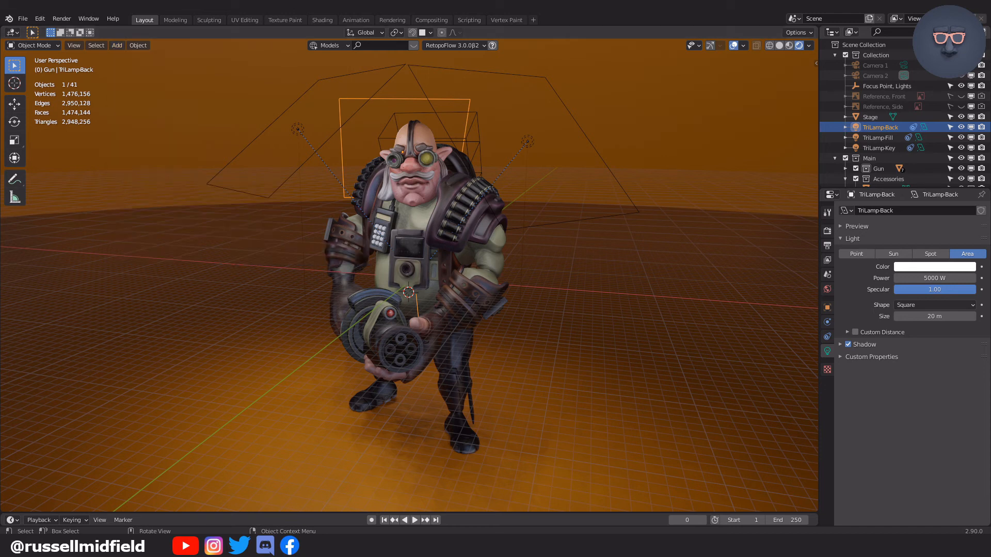
Step: Try redirecting the three lamps by moving the Focus Point, Lights empty away from the character, and hide the viewport overlays
click(880, 85)
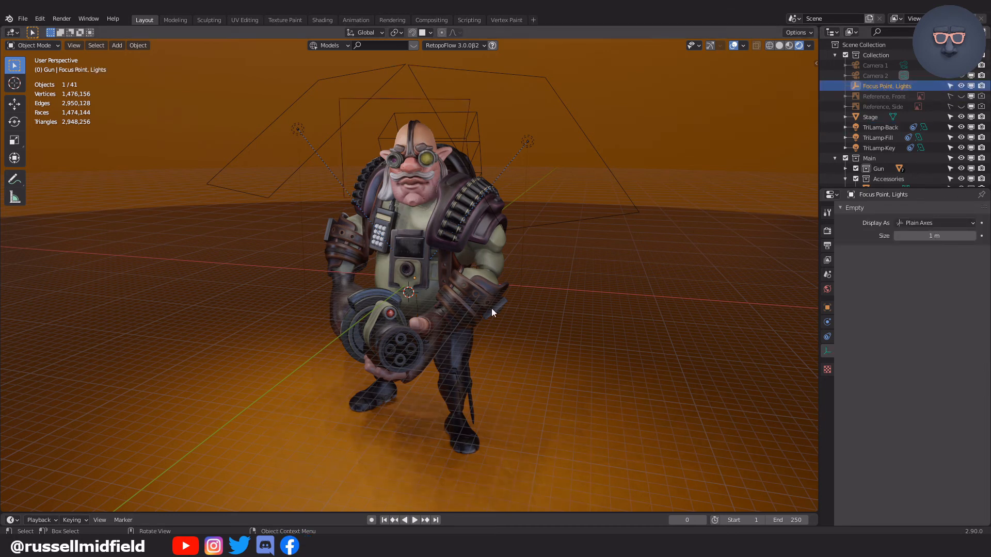
key(g)
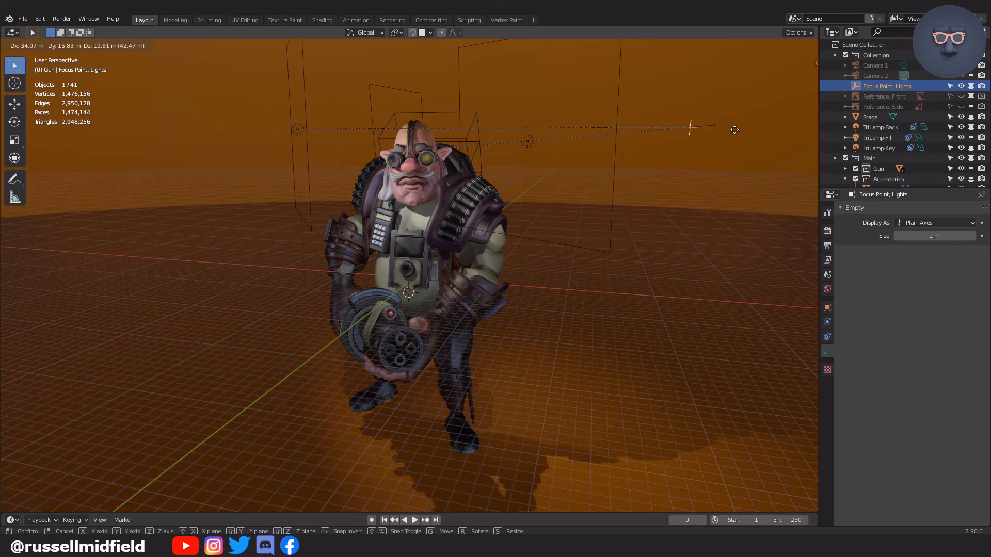
click(692, 126)
middle_drag(627, 195, 568, 220)
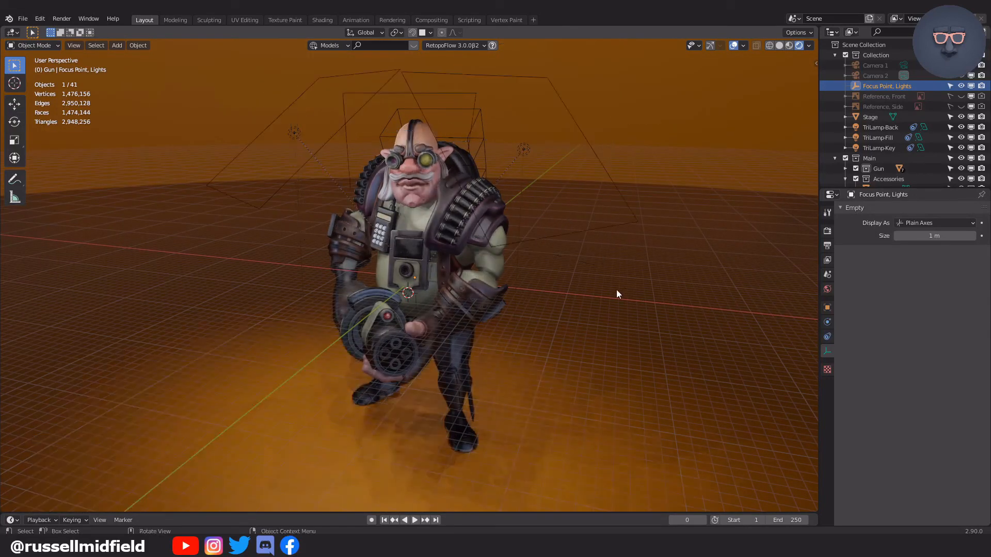
key(shift+alt+z)
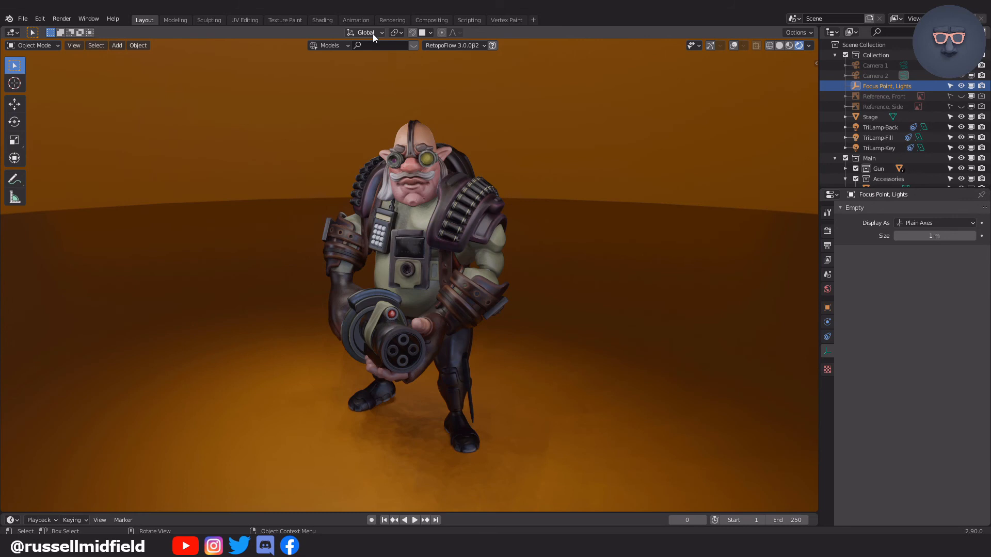
Step: Examine the World node setup with its mutianyu_2k.hdr environment texture in the Shading workspace
click(329, 19)
click(215, 330)
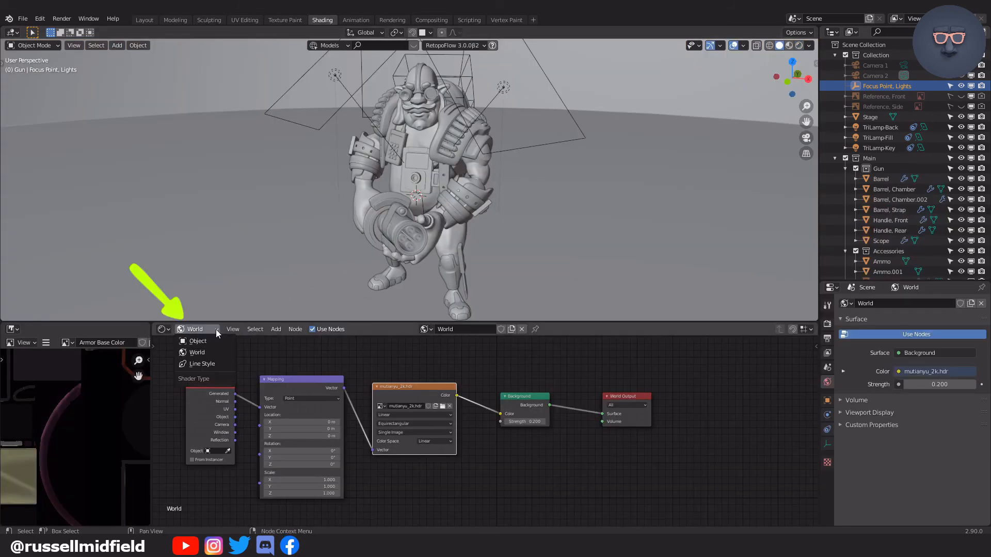
click(211, 351)
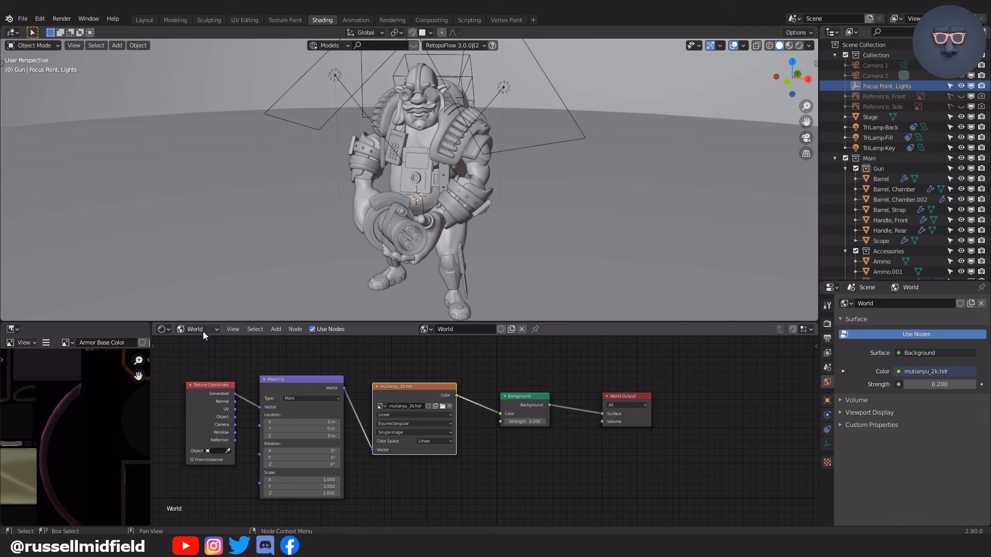
middle_drag(419, 361, 458, 363)
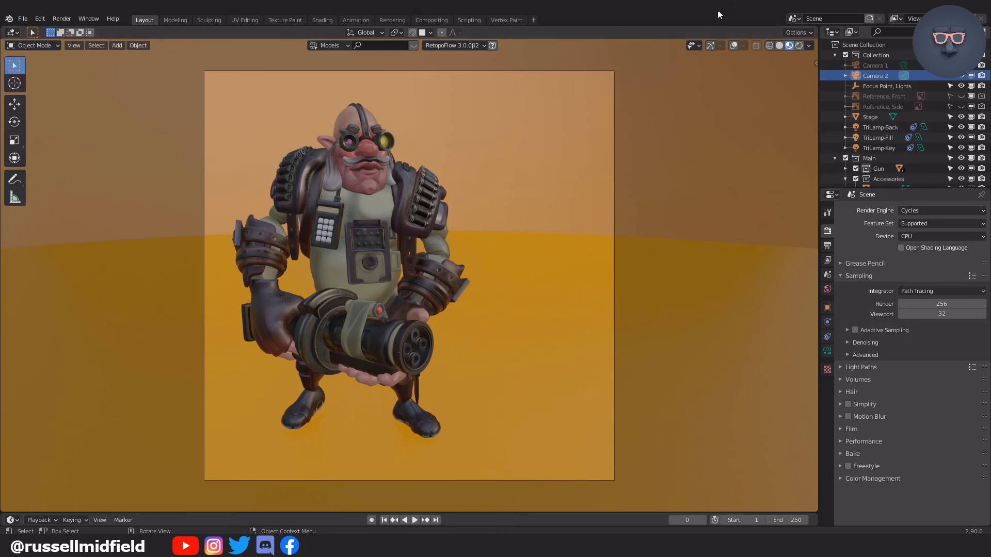
Step: Switch the scene's active camera to Camera 1 and back to Camera 2 to compare their framings
click(828, 274)
click(926, 222)
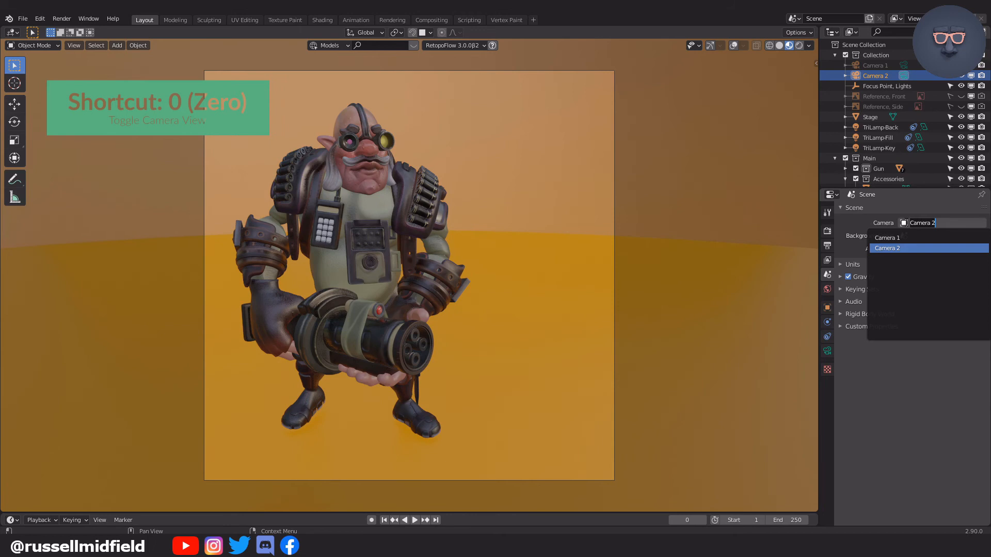
click(897, 248)
click(908, 222)
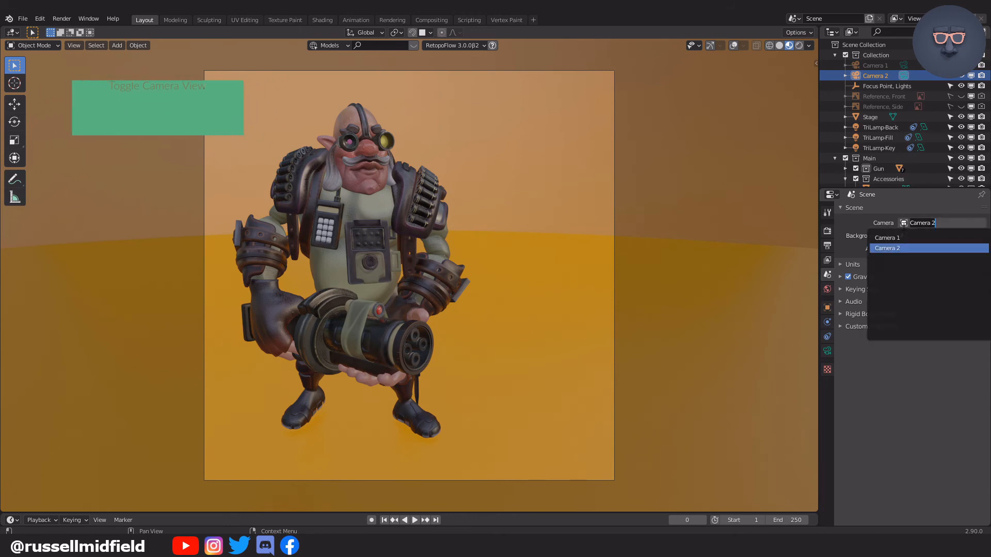
click(903, 237)
click(906, 224)
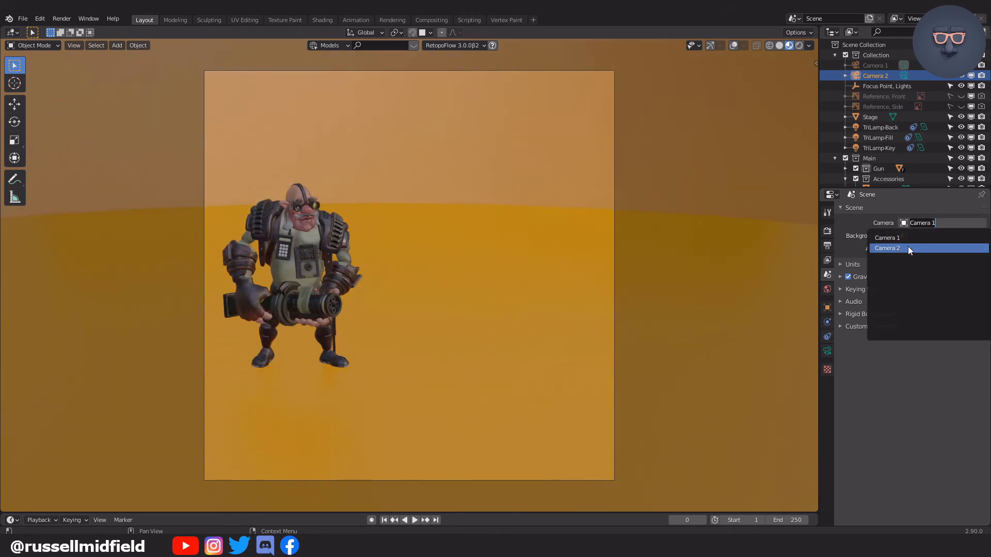
click(898, 248)
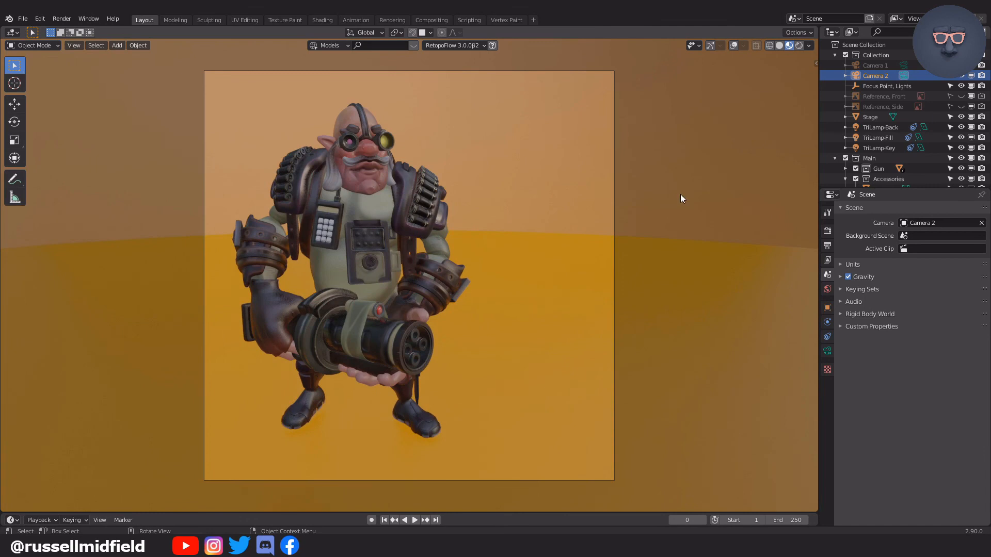
Step: Check that Camera to View locking is enabled and slightly adjust Camera 2's angle on the character
key(n)
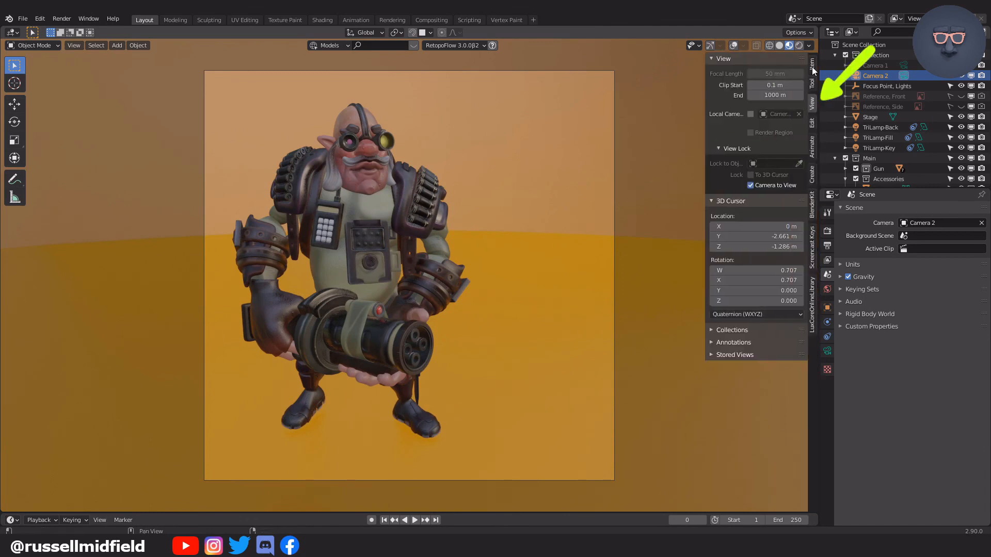
click(751, 186)
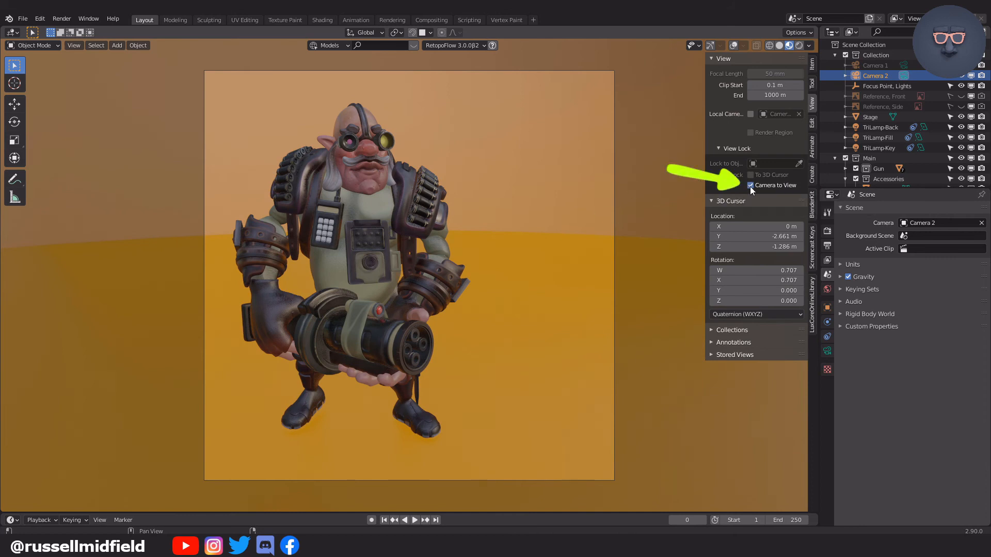
mouse_move(536, 242)
middle_down()
mouse_move(510, 250)
mouse_move(486, 237)
mouse_move(533, 239)
middle_up()
Step: Set the horizontal render resolution to 1920 px and pull Camera 2 back until the whole character fits the frame
click(827, 245)
double_click(941, 222)
text(1080)
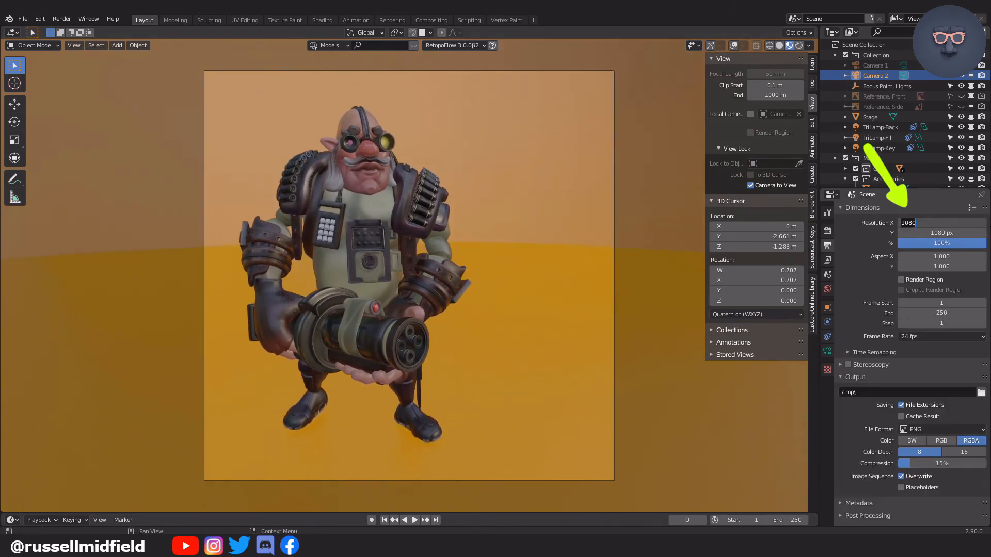
key(Return)
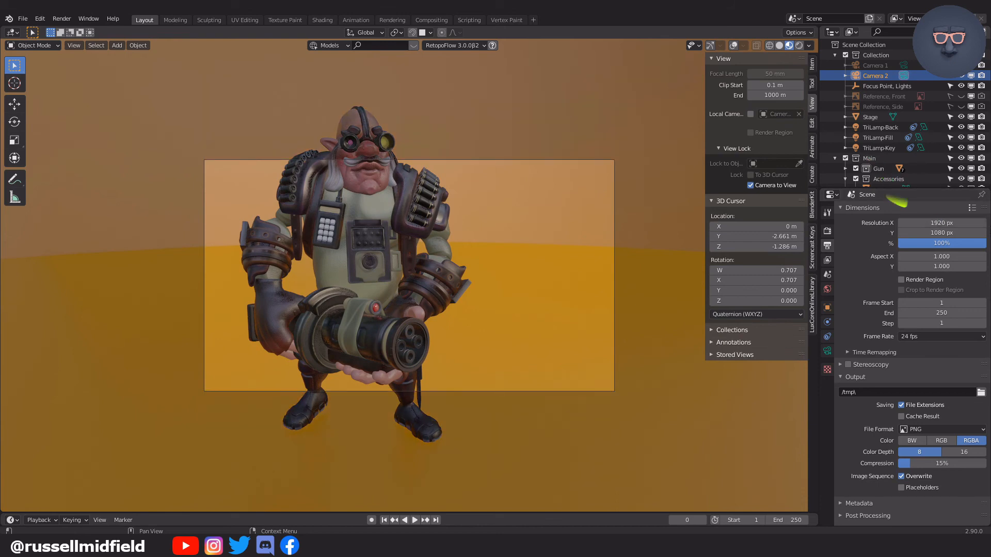
scroll(470, 261, down, 2)
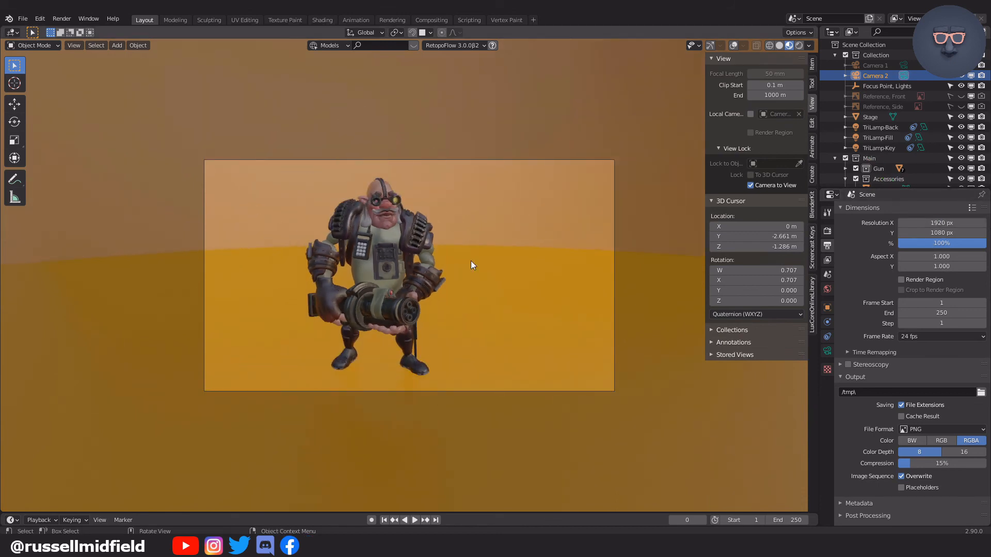
Step: Set the horizontal render resolution to 1080 px and reframe Camera 2 closer so the character fills the square frame
middle_drag(481, 261, 541, 266)
double_click(937, 223)
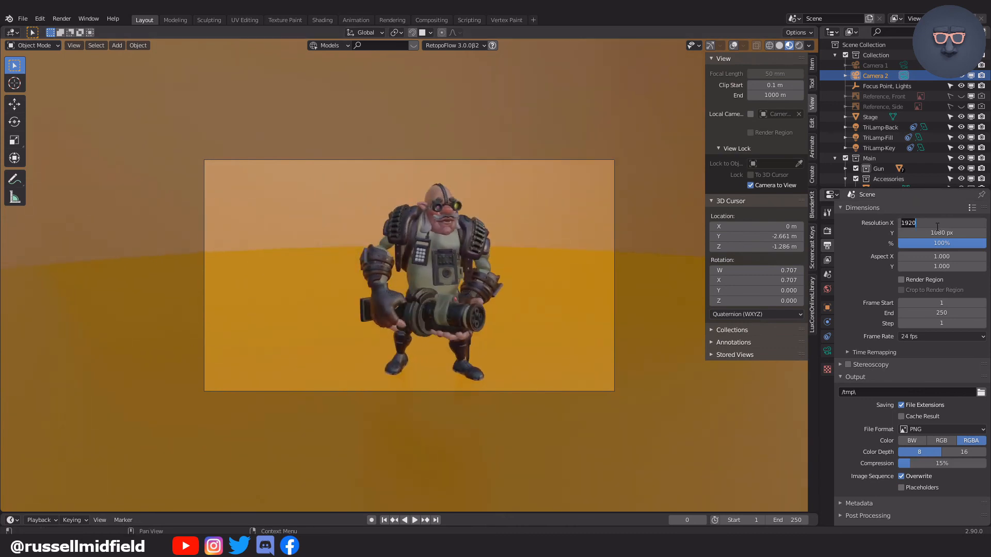
key(Return)
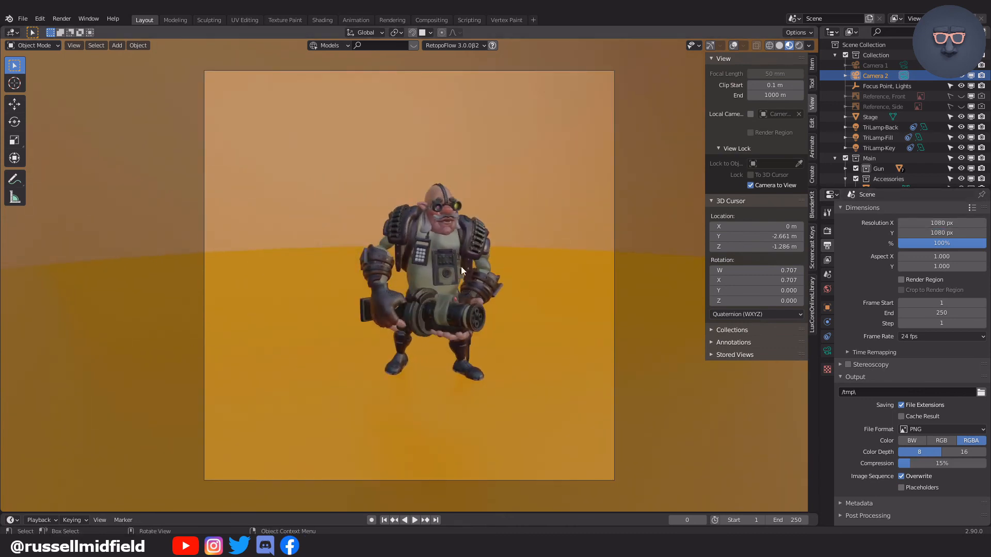
scroll(461, 266, up, 3)
scroll(384, 263, up, 4)
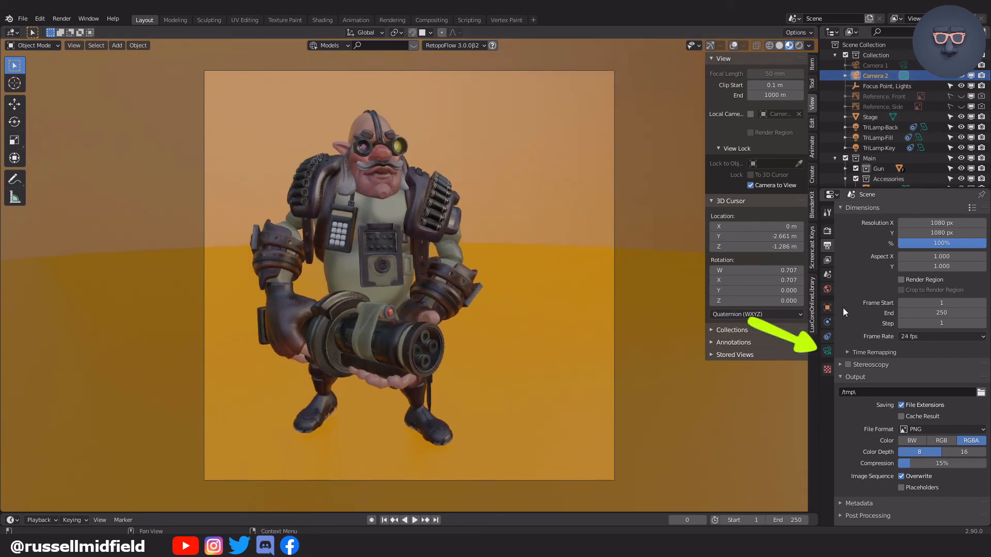
Step: Try a 25 mm focal length on Camera 2, settle on 35 mm and pull the camera back to fit the character
click(832, 351)
click(916, 259)
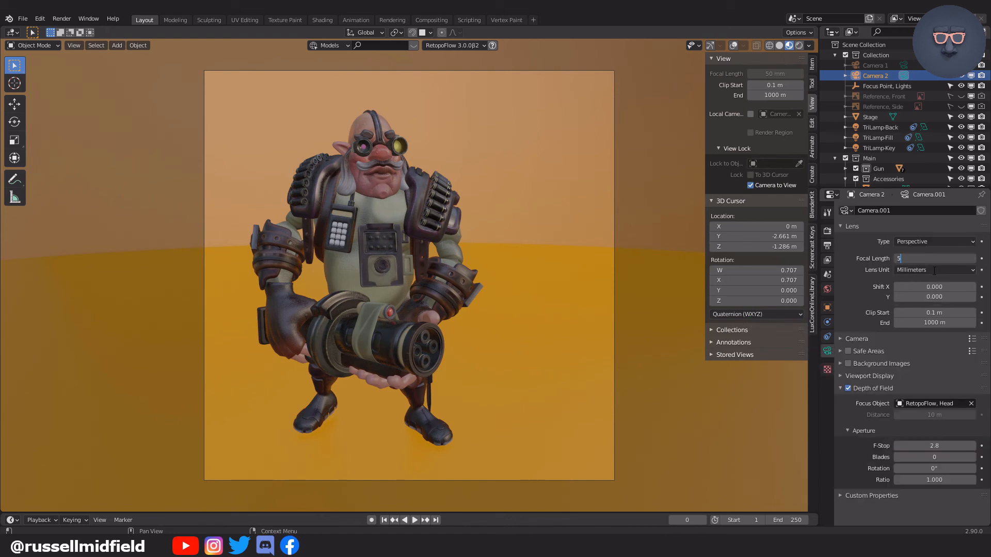
key(Return)
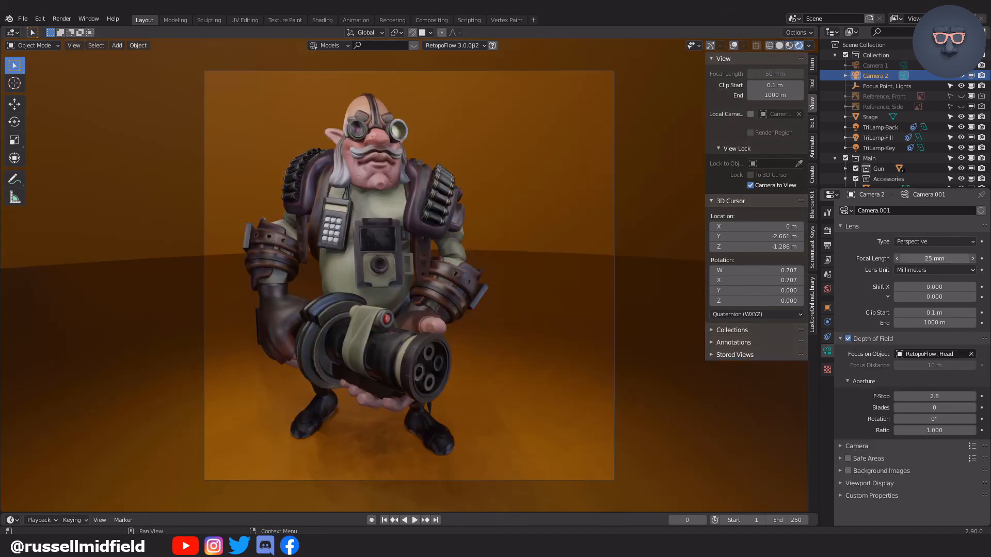
click(937, 258)
text(35)
key(Return)
scroll(447, 287, down, 4)
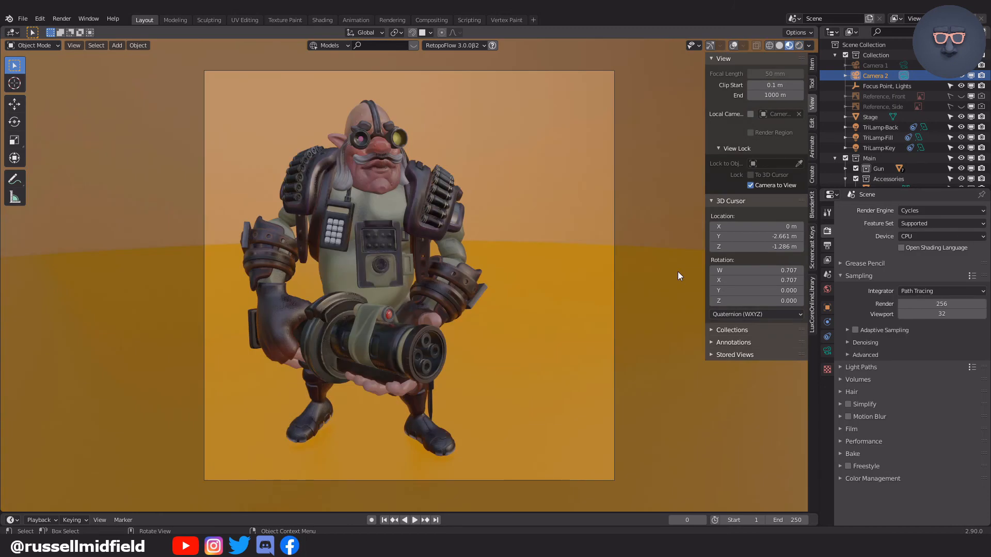
Step: Render the final image through Camera 2, close the render result and switch to the Compositing workspace
key(F12)
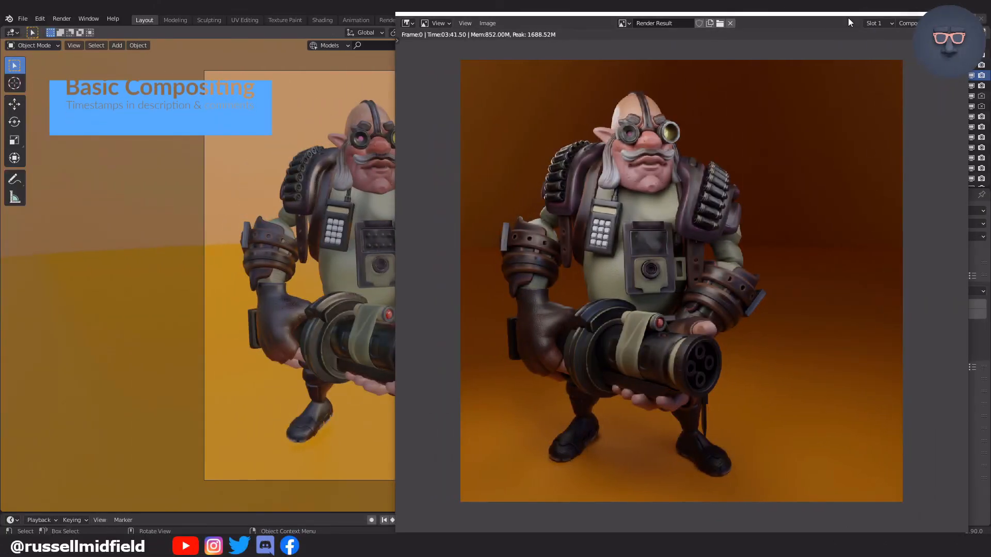
key(Escape)
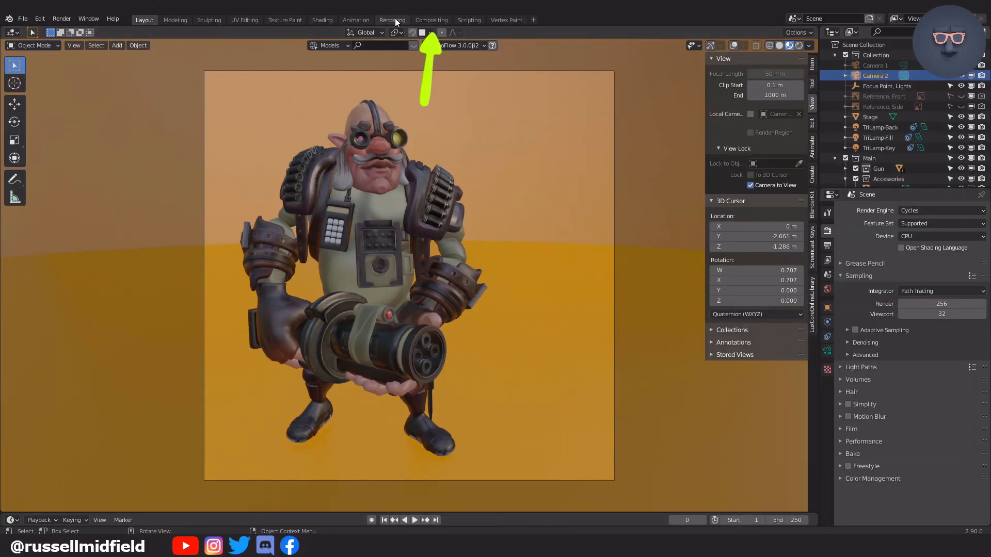
click(436, 20)
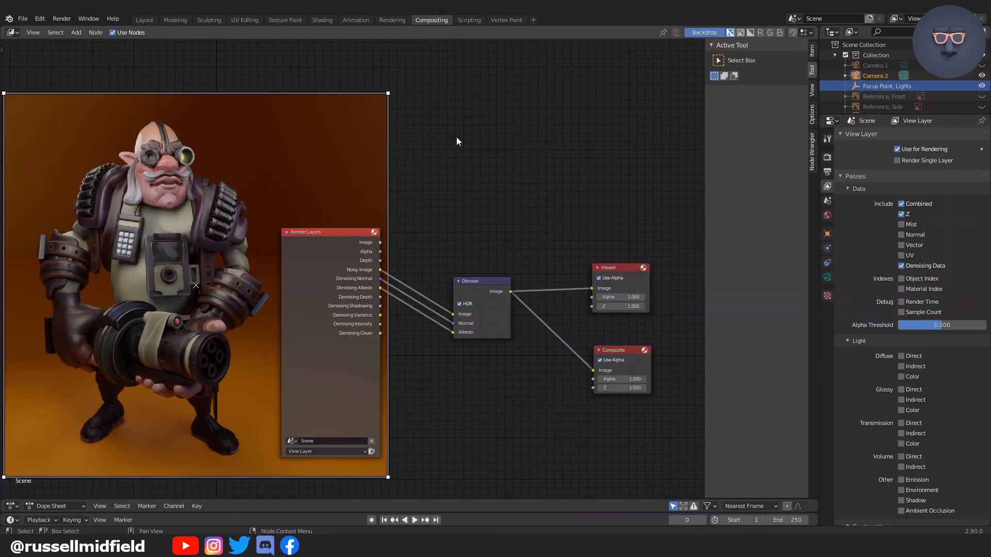
Step: Add an extra Viewer node, delete it and make the existing Viewer node active again
key(shift+a)
click(612, 236)
text(vi)
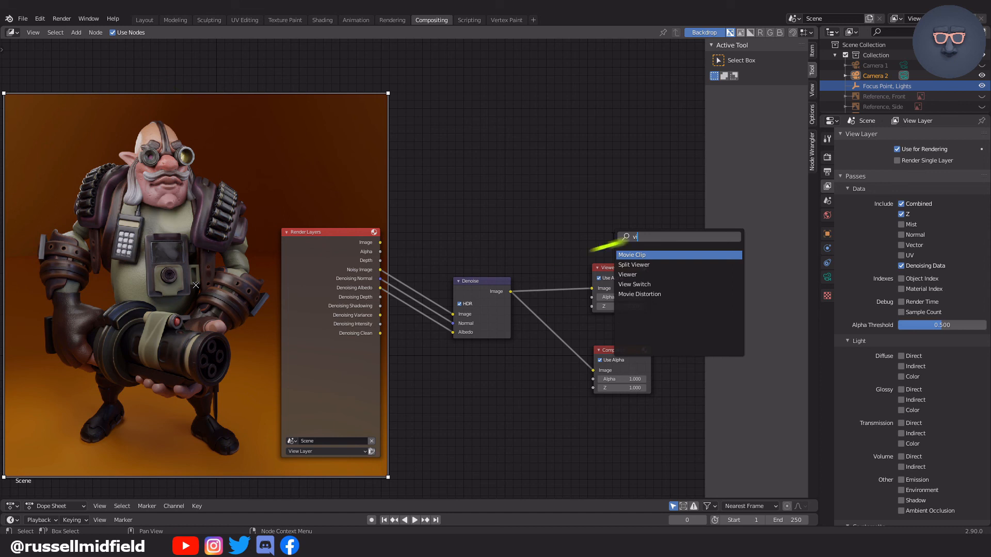
text(ewe)
click(632, 264)
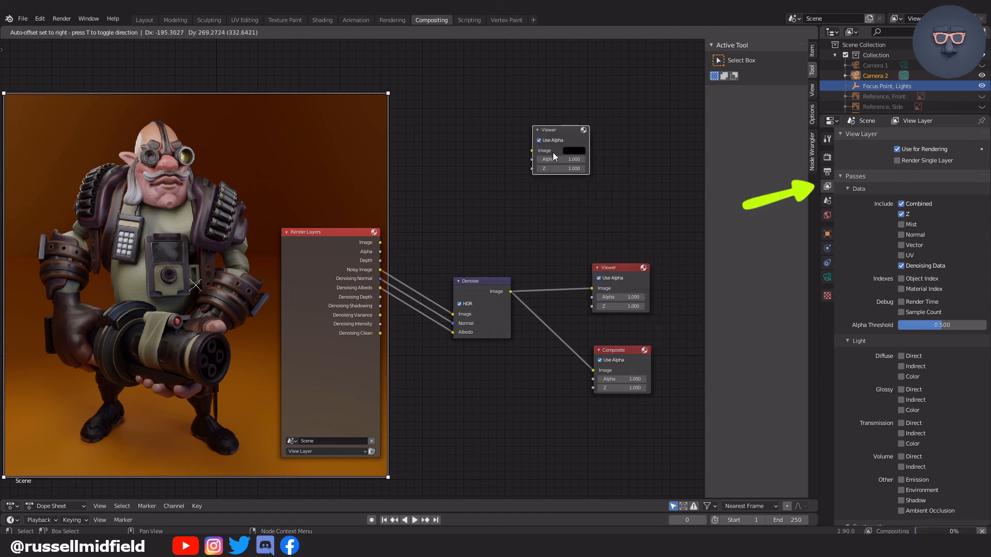
click(553, 152)
key(x)
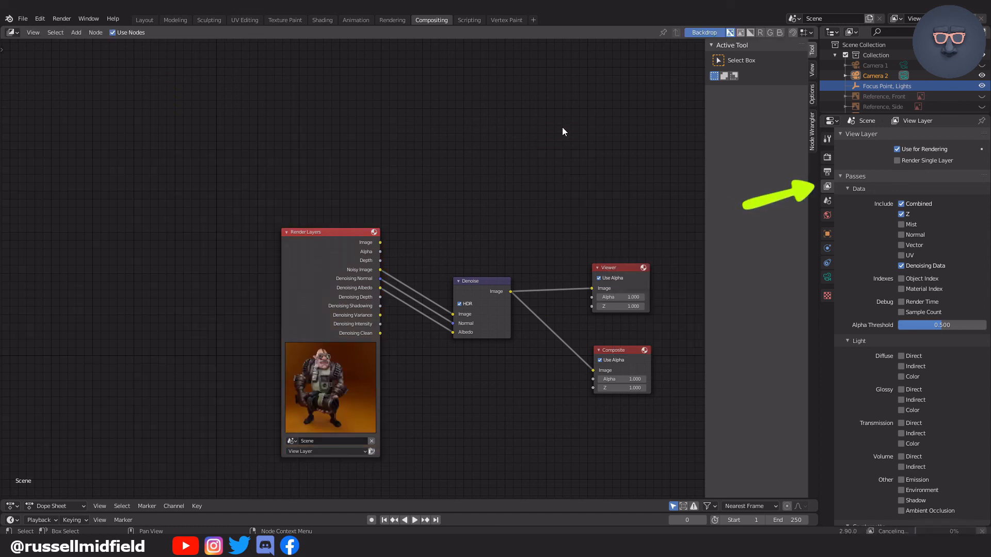
click(612, 267)
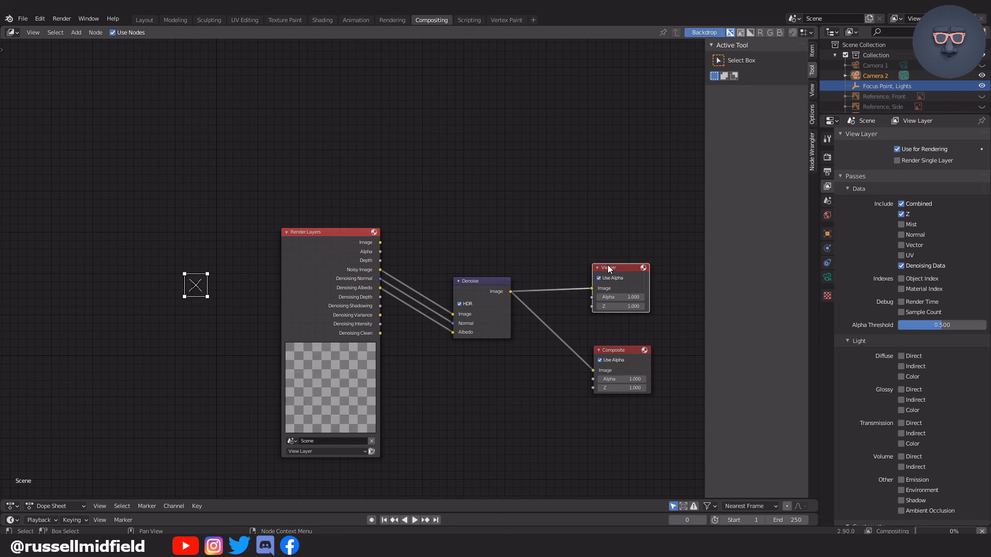
click(473, 173)
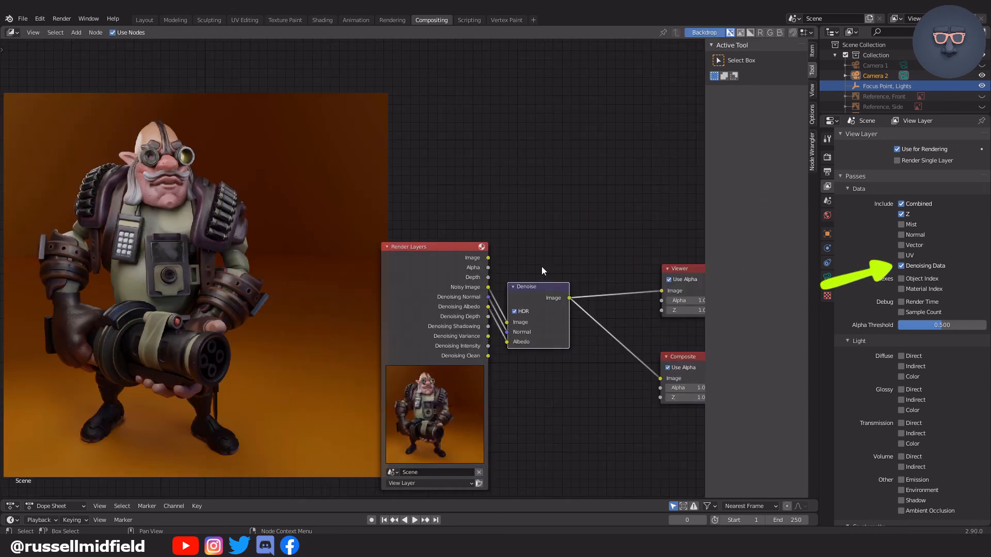
Step: Add a Hue Saturation Value node and insert it on the link between the Denoise and Composite nodes
key(shift+a)
click(546, 259)
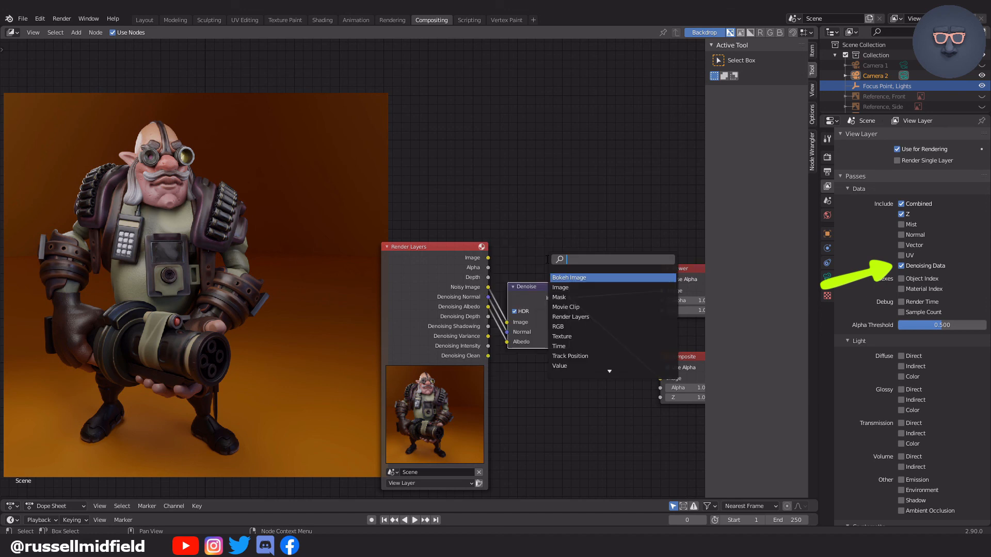
text(hue)
key(Down)
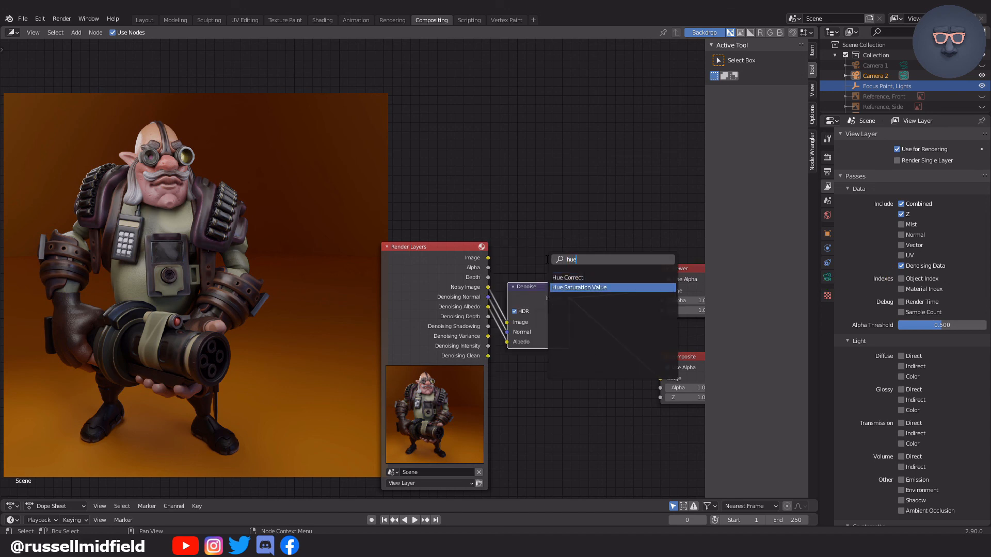
key(Return)
click(606, 305)
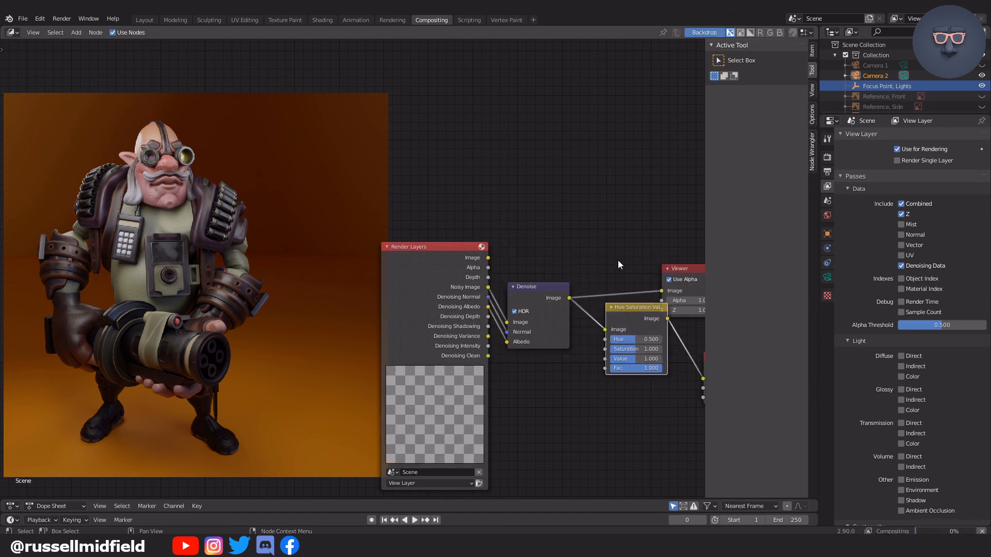
Step: Rearrange the Render Layers, Denoise, Hue Saturation Value, Composite and Viewer nodes into a tidy layout with the sidebar hidden
drag(457, 250, 414, 236)
mouse_move(527, 287)
mouse_down()
mouse_move(478, 279)
mouse_move(516, 280)
mouse_up()
drag(638, 308, 581, 306)
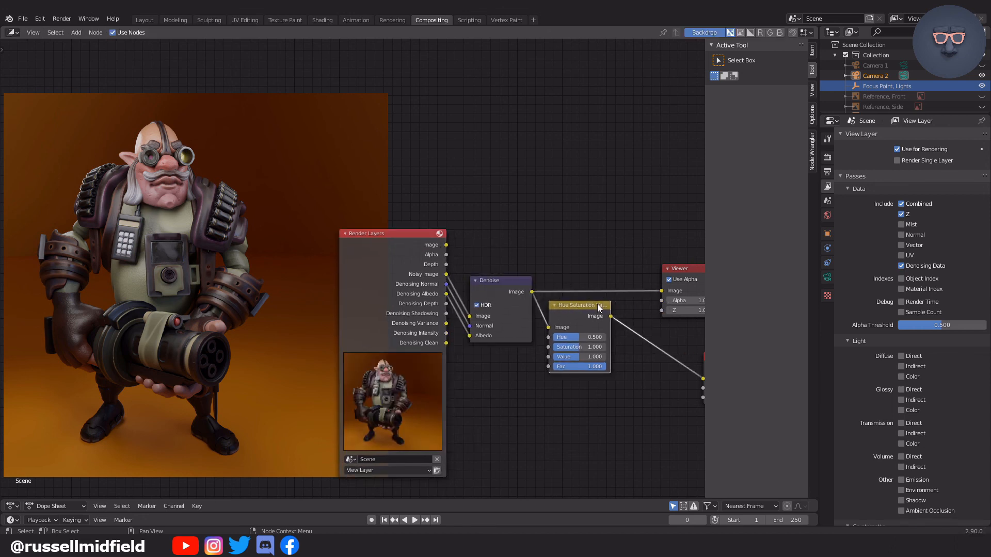
drag(704, 214, 783, 299)
drag(780, 356, 718, 349)
drag(741, 269, 721, 202)
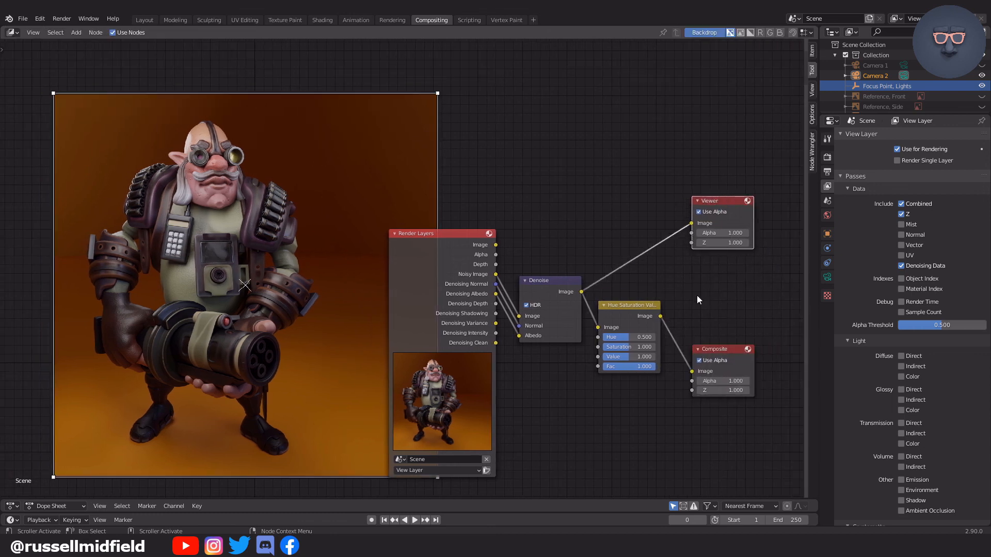
Step: Connect the Hue Saturation Value node's image output to the Viewer node and set its saturation to 1.2
drag(661, 316, 691, 223)
click(624, 346)
text(1.2)
key(Return)
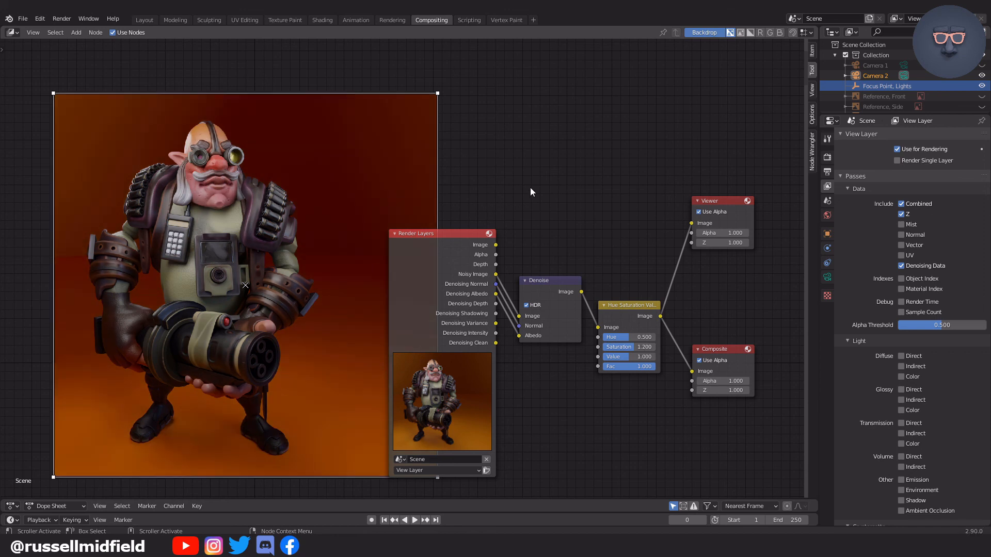
Step: Shift the backdrop image up and reset the Hue Saturation Value node's saturation to its default
click(242, 279)
drag(246, 284, 205, 250)
key(BackSpace)
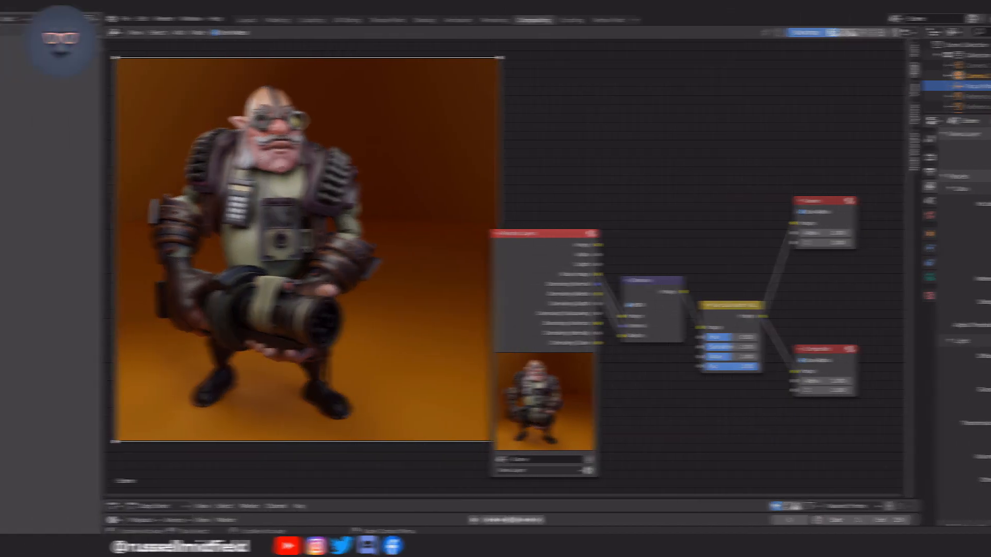